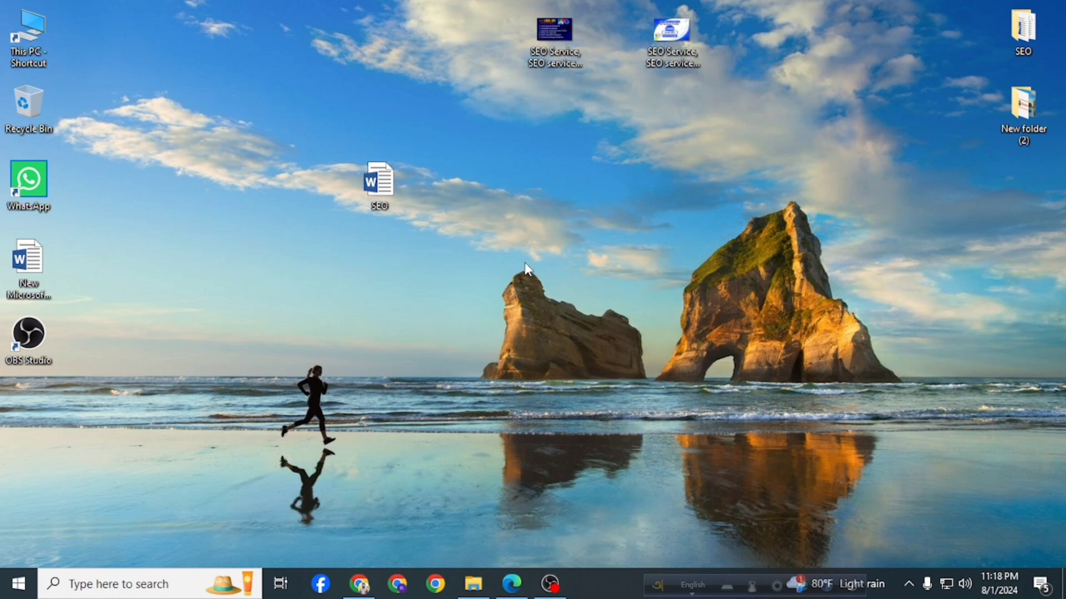
- Open Chrome with the Person 1 profile and maximize its window
click(435, 584)
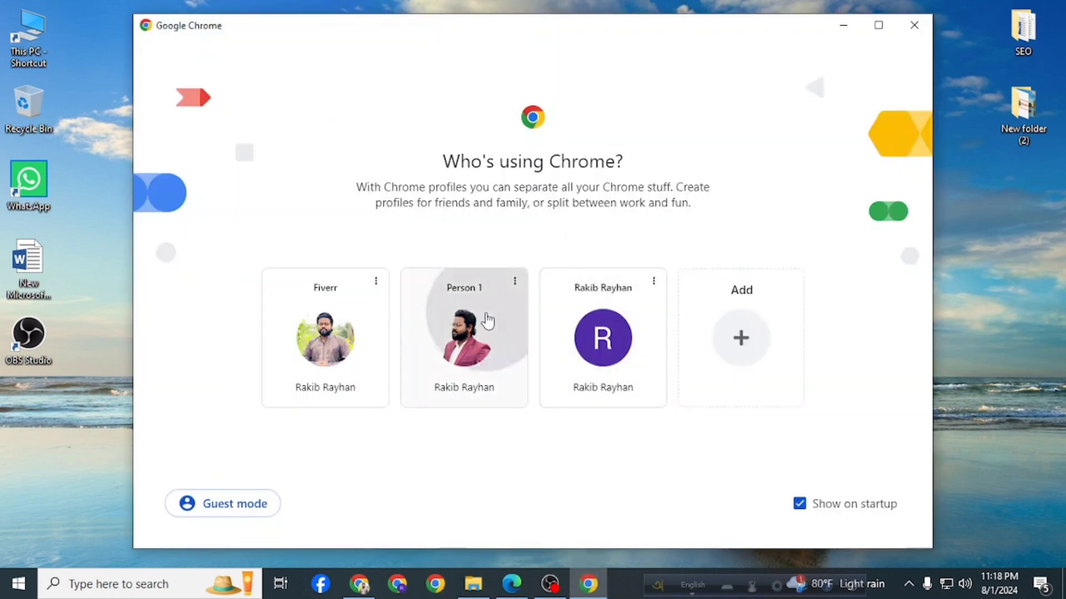
click(487, 321)
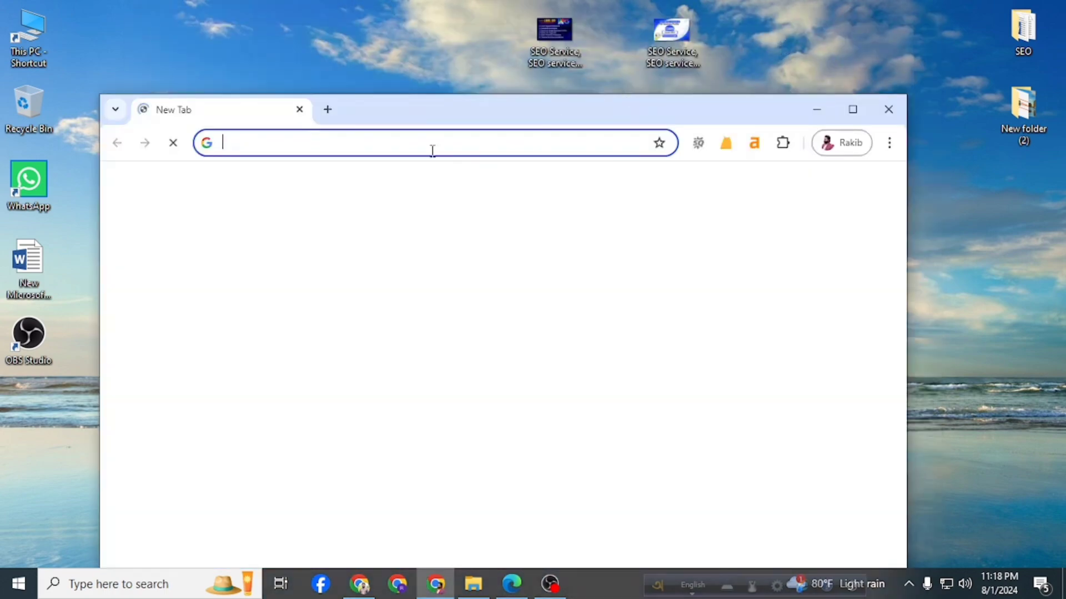
click(851, 109)
click(421, 50)
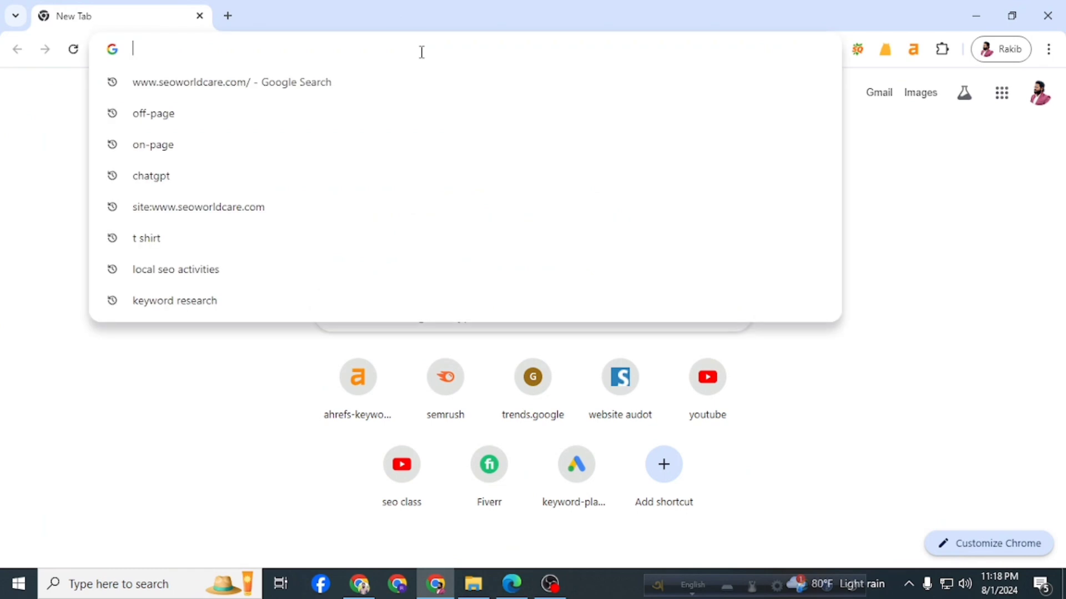
text(www.se)
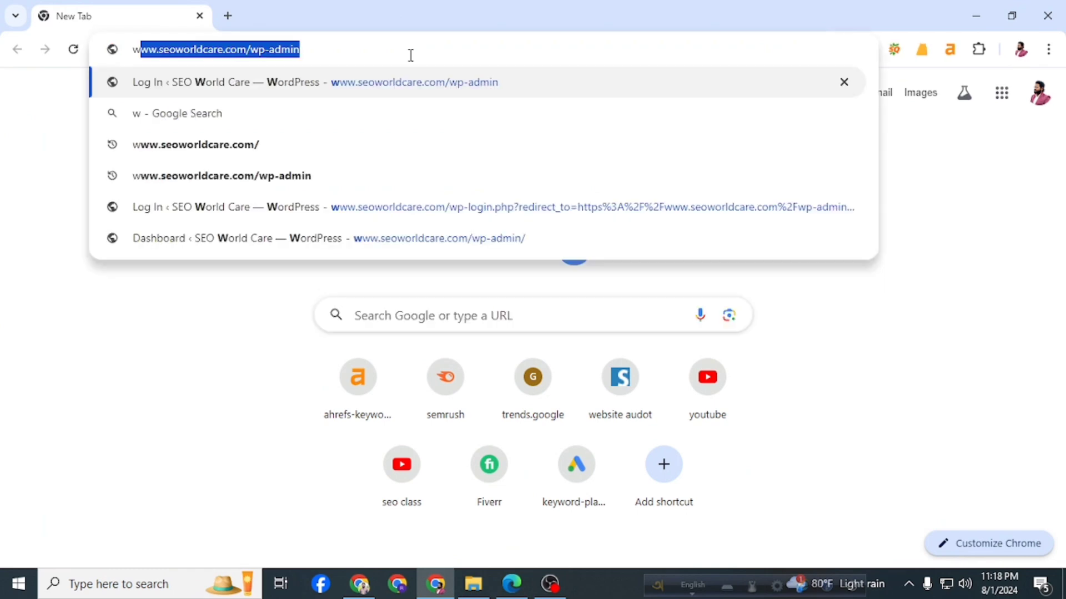
text(oworld)
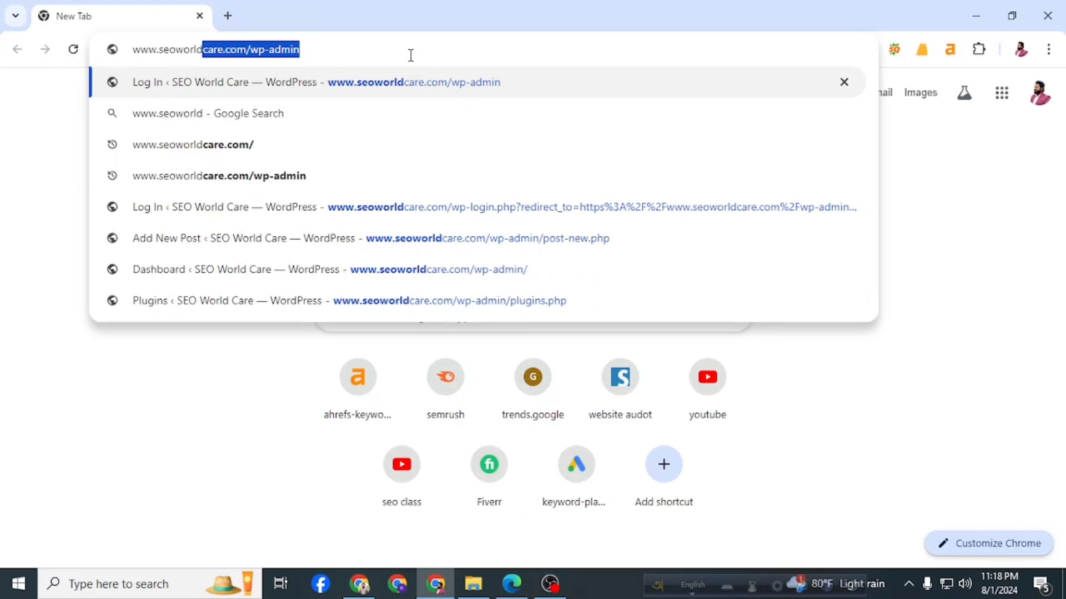
text(care)
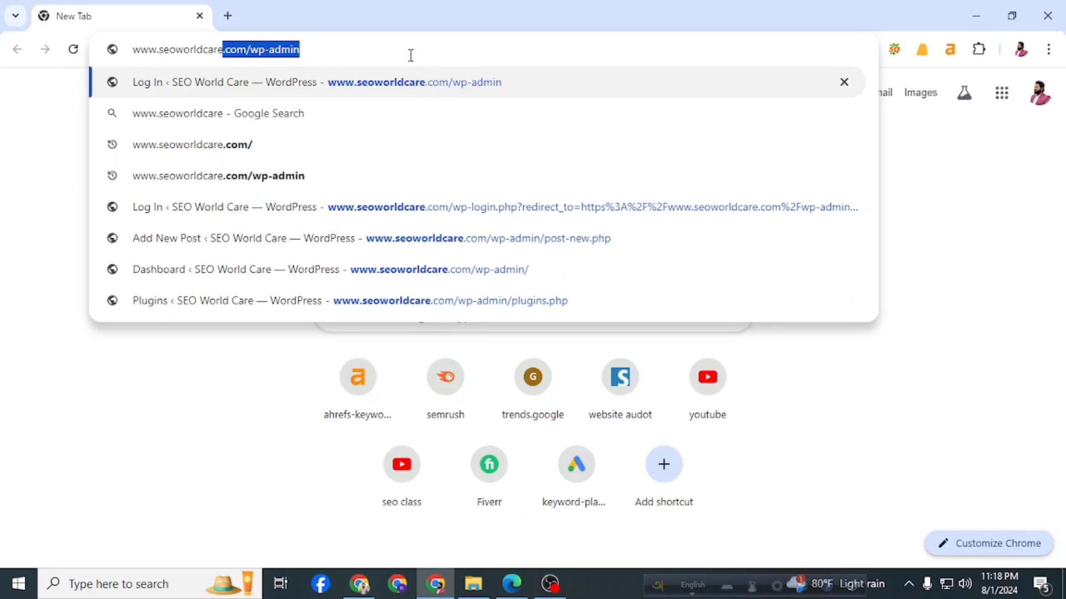
text(.com/)
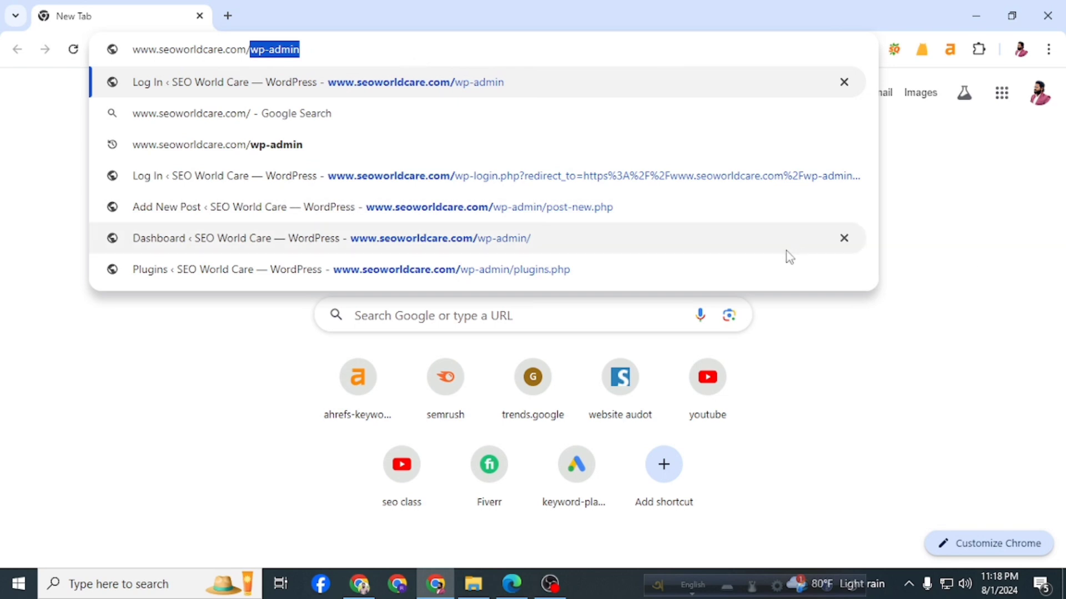
click(340, 49)
key(Return)
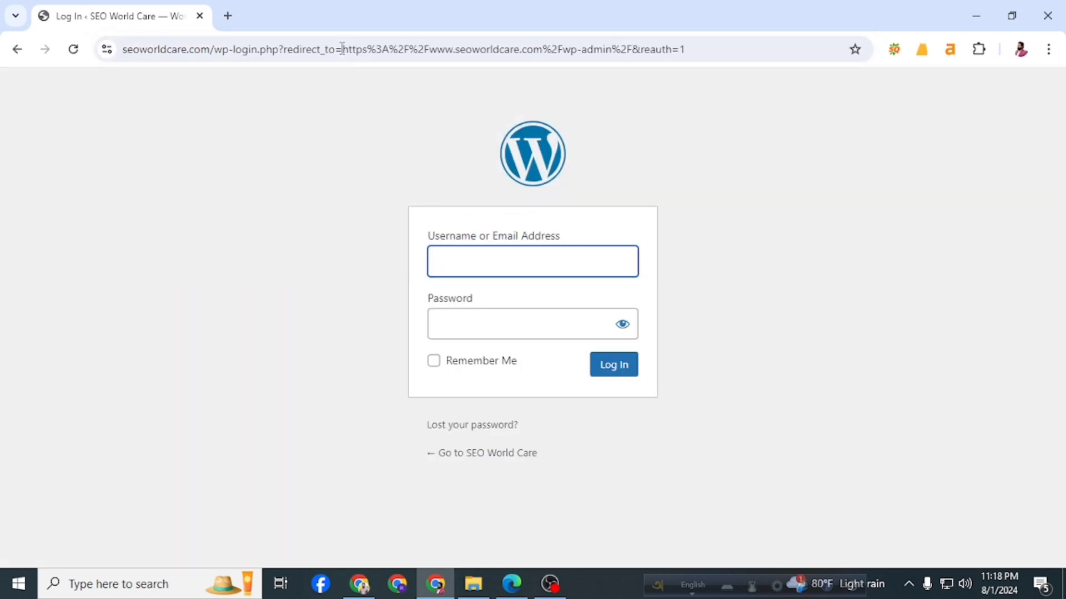
- Log in to the WordPress site with the username Admin and the account password
click(476, 257)
click(530, 303)
click(457, 316)
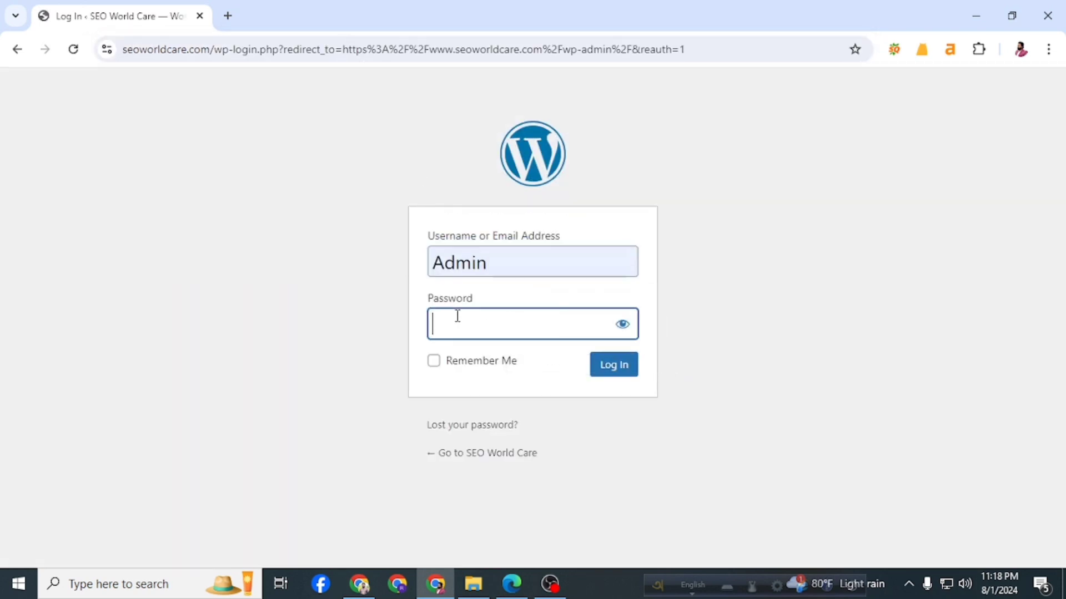
text(•••••••••••)
click(611, 367)
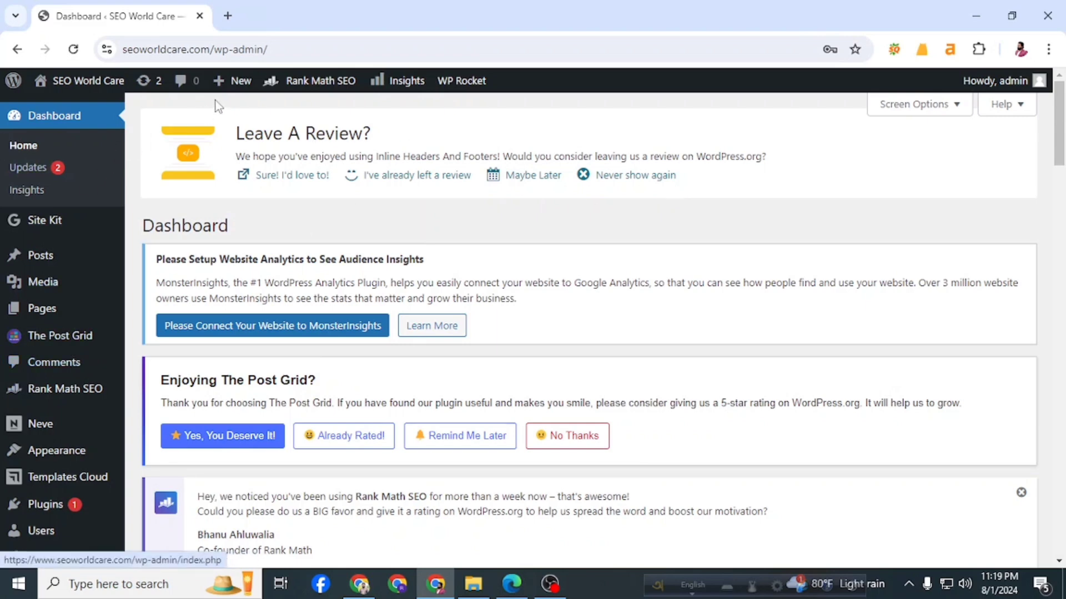
- Start a new WordPress post and minimize the browser to reach the desktop
click(222, 80)
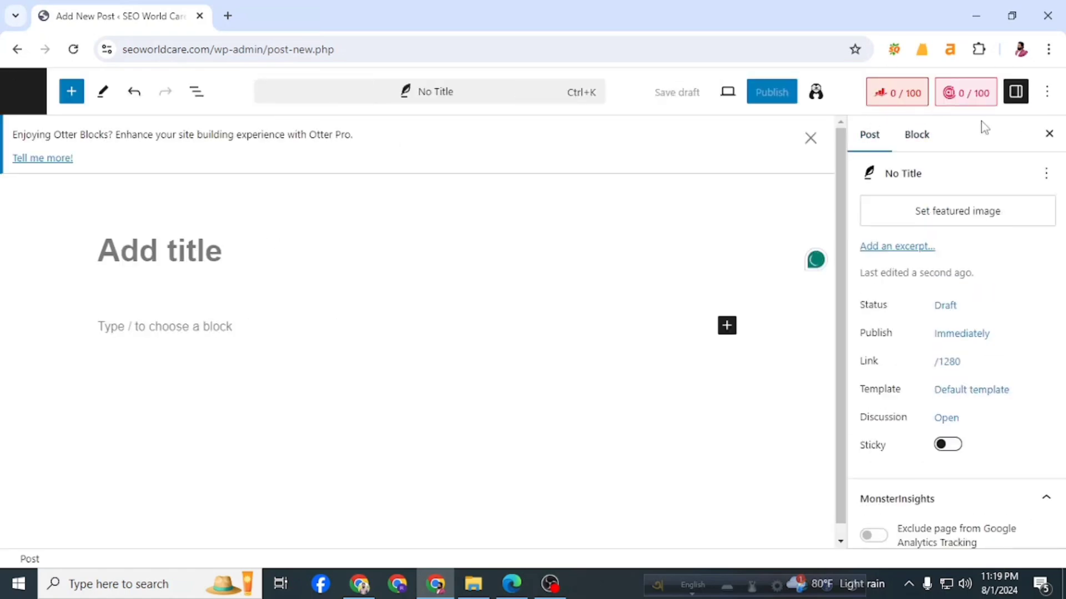
click(975, 16)
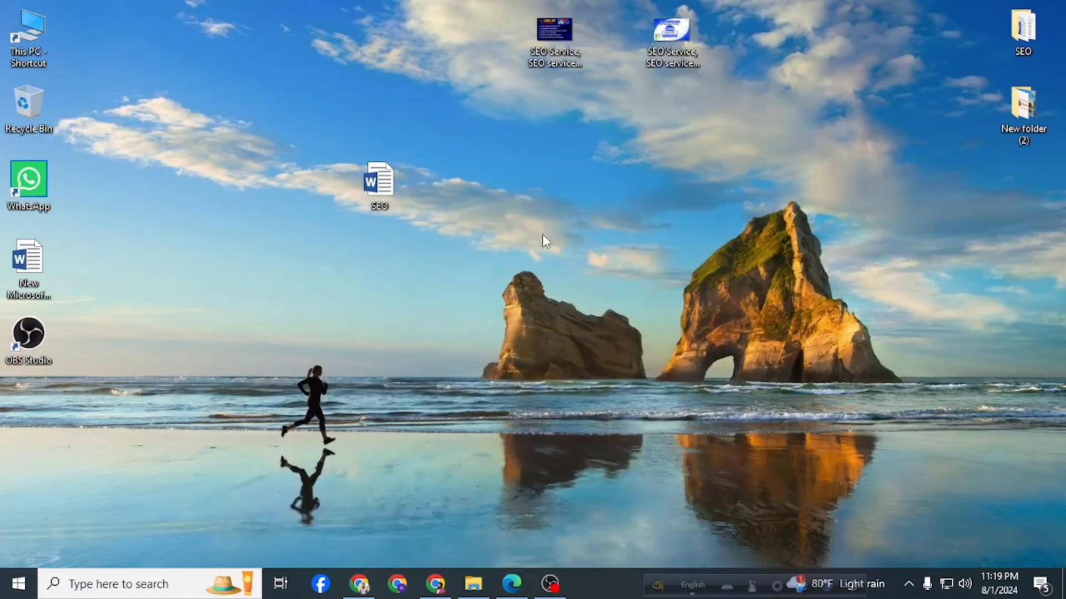
right_click(545, 234)
right_click(564, 217)
click(605, 263)
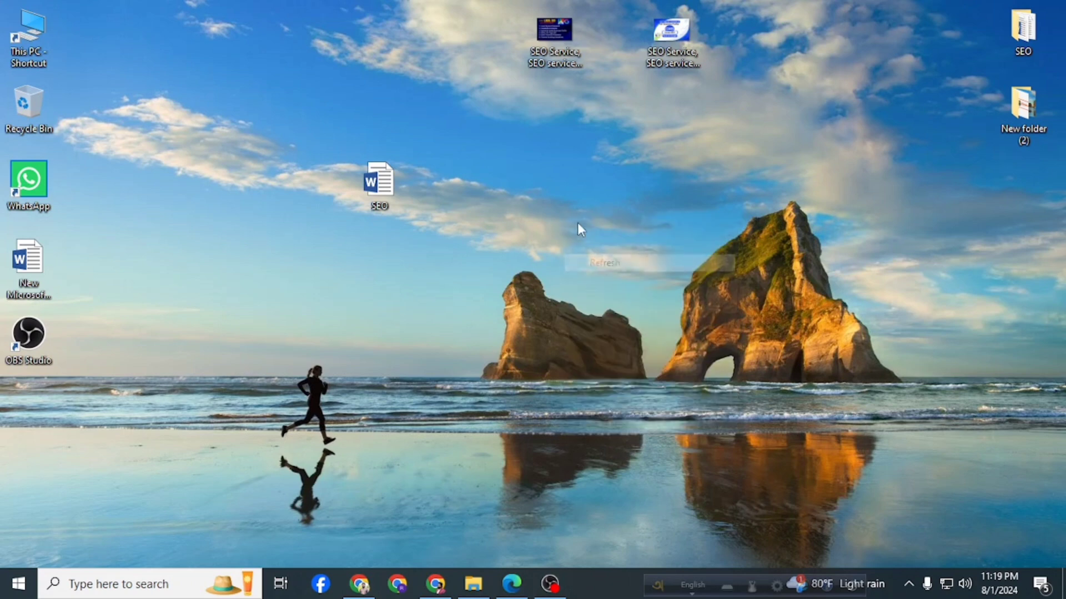
right_click(533, 134)
click(573, 182)
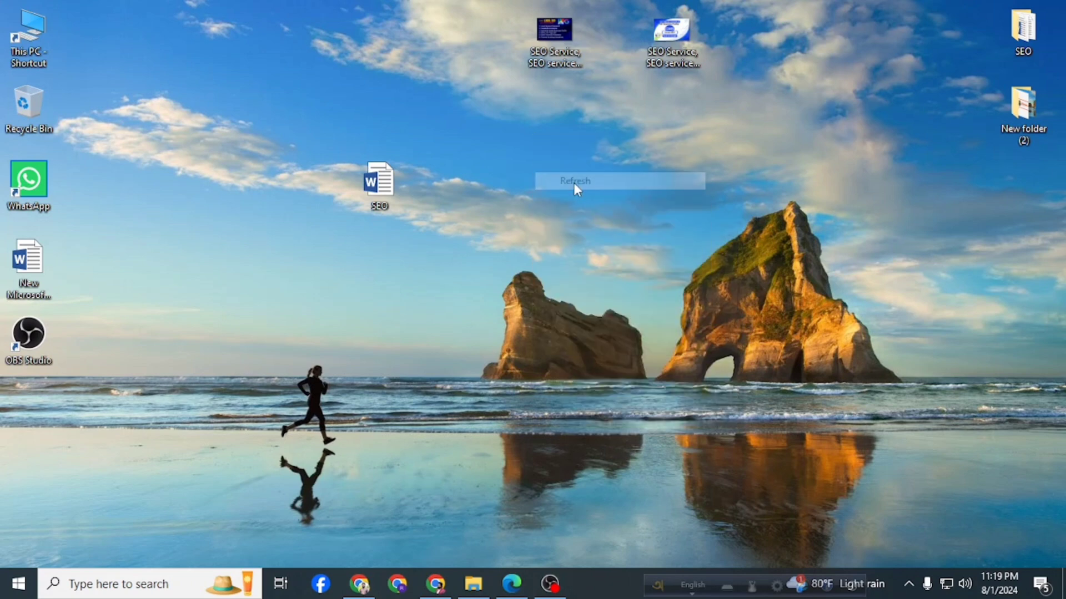
- Open the SEO document from the desktop in Word and dismiss the Office activation wizard
double_click(389, 197)
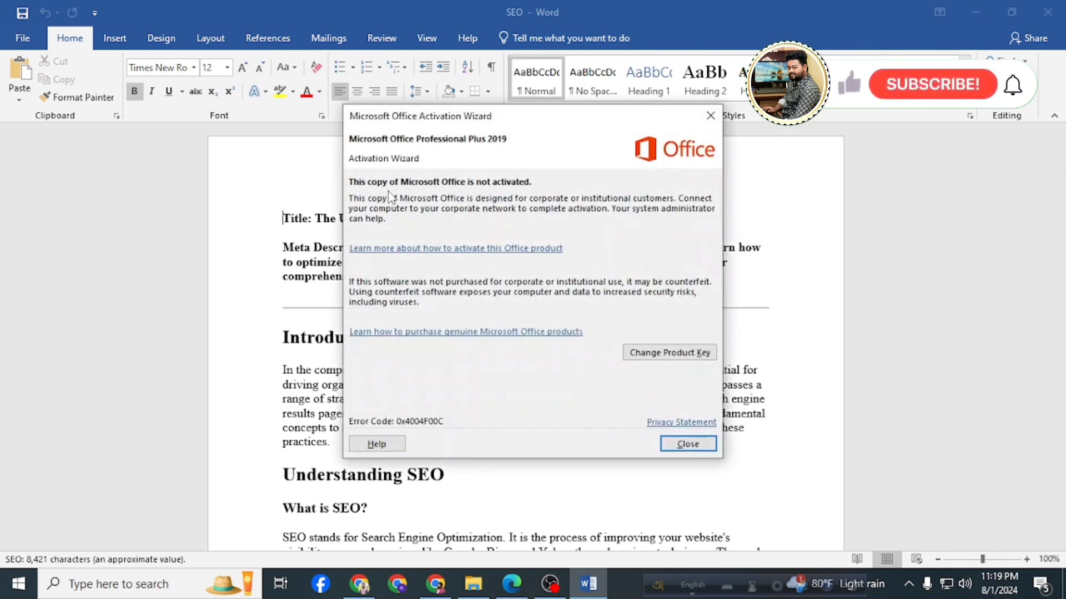
click(687, 444)
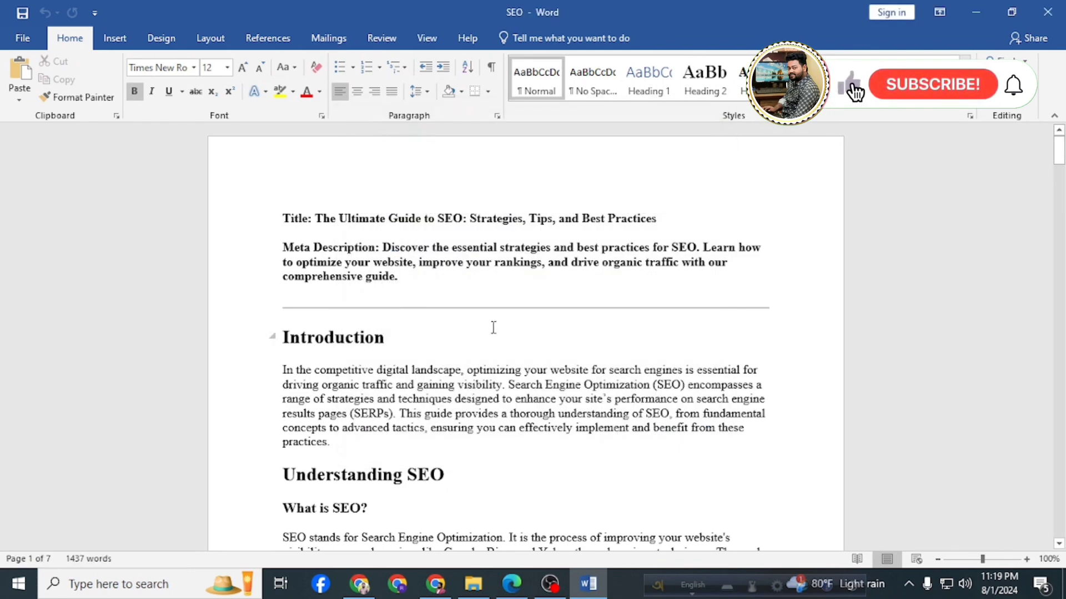
- Examine the article's title, meta description and introduction for the keyword SEO
scroll(525, 307, down, 3)
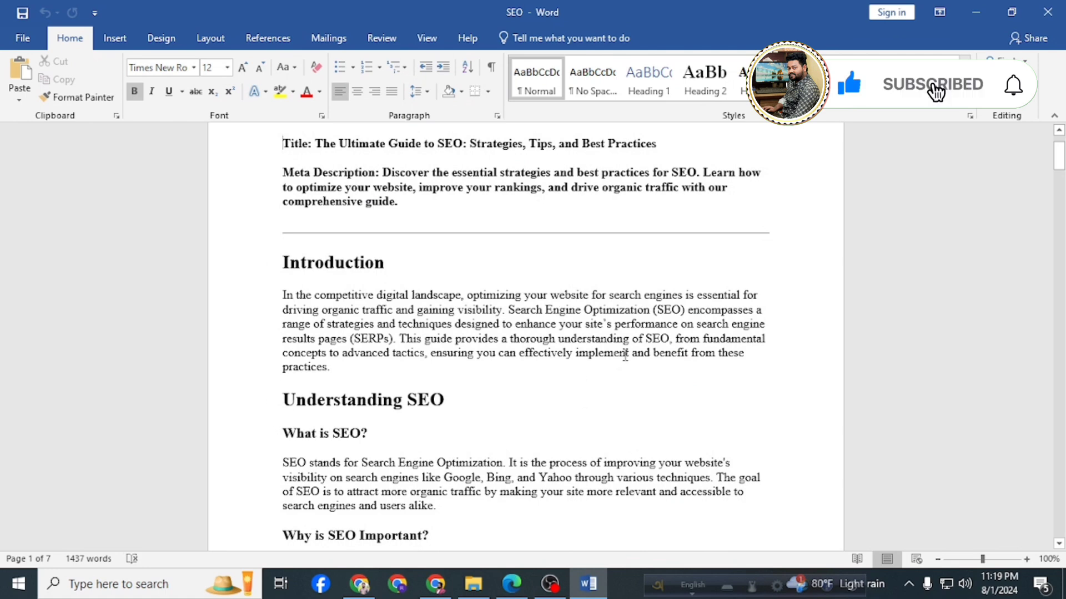
scroll(621, 355, up, 1)
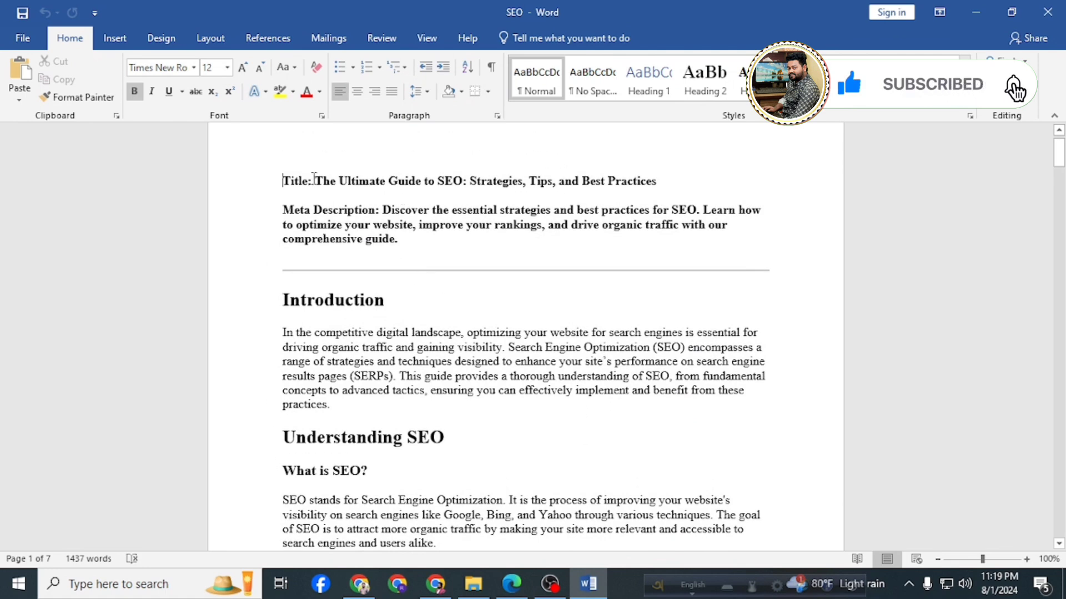
drag(314, 181, 673, 166)
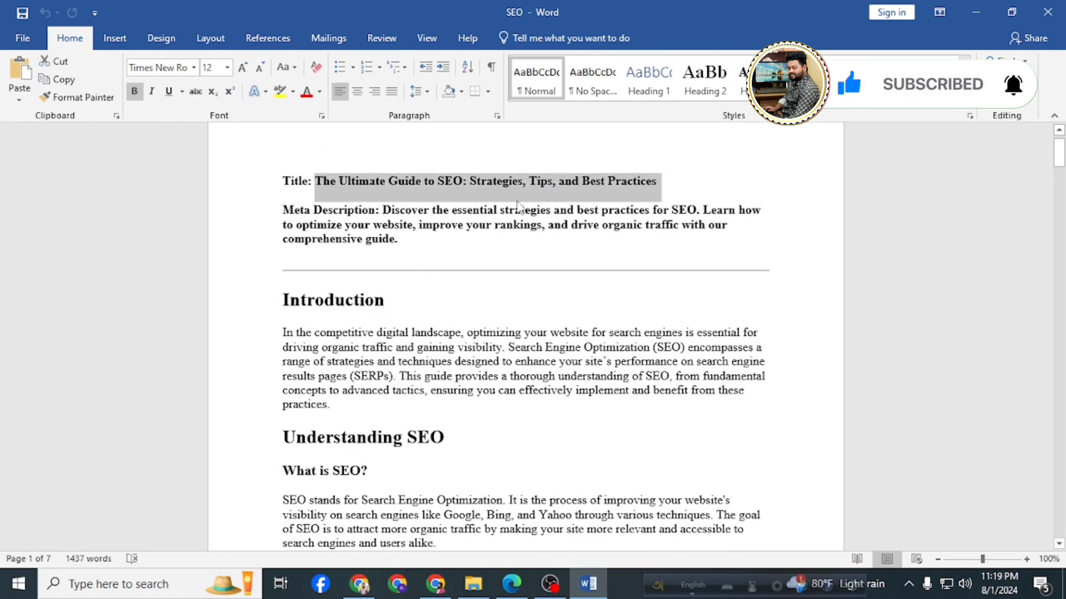
click(440, 184)
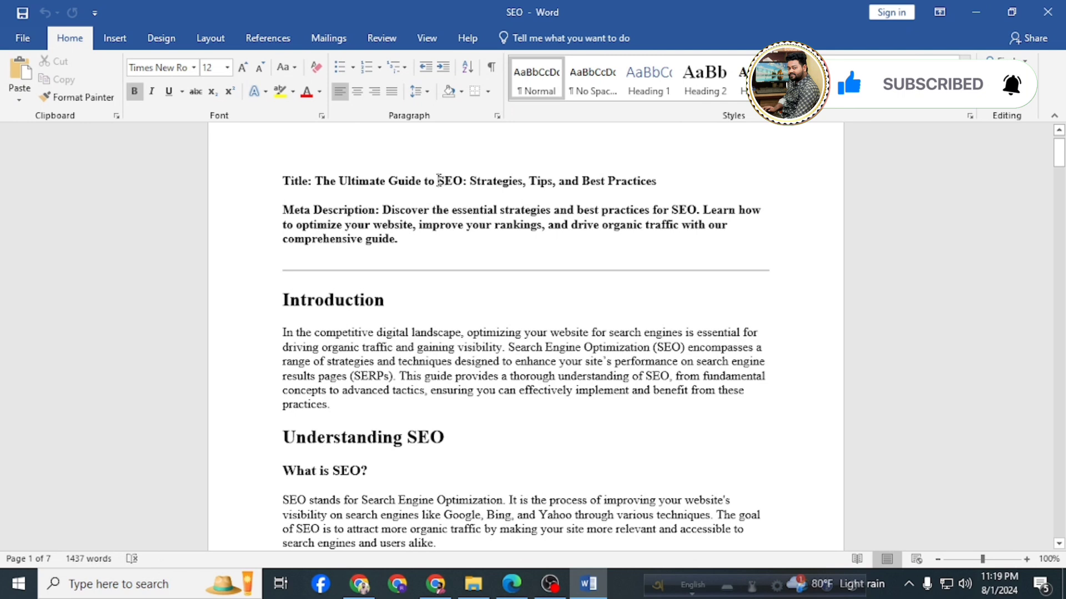
drag(438, 183, 461, 178)
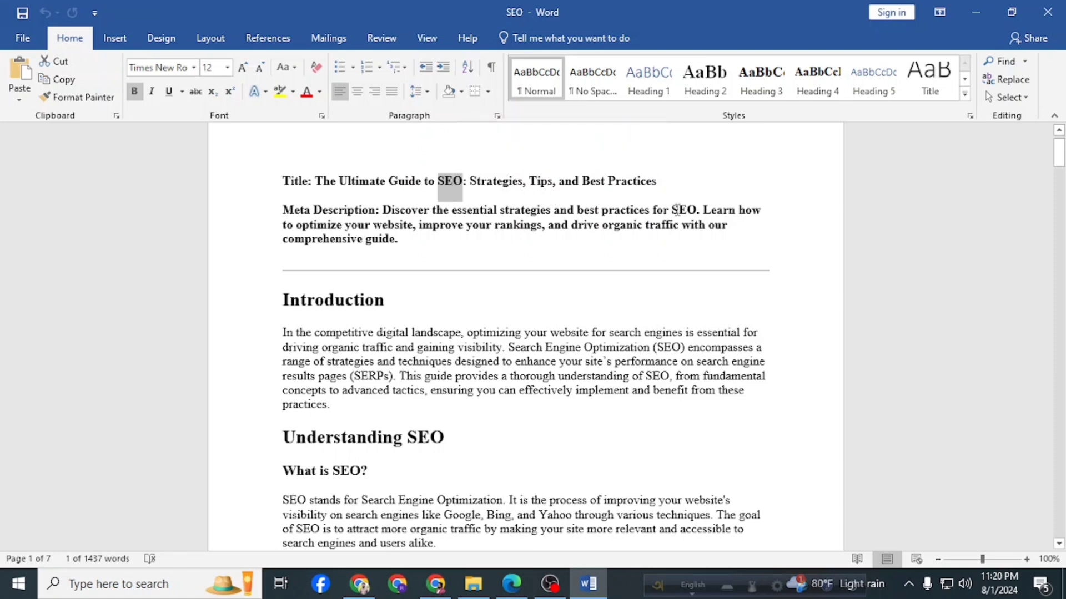
double_click(684, 210)
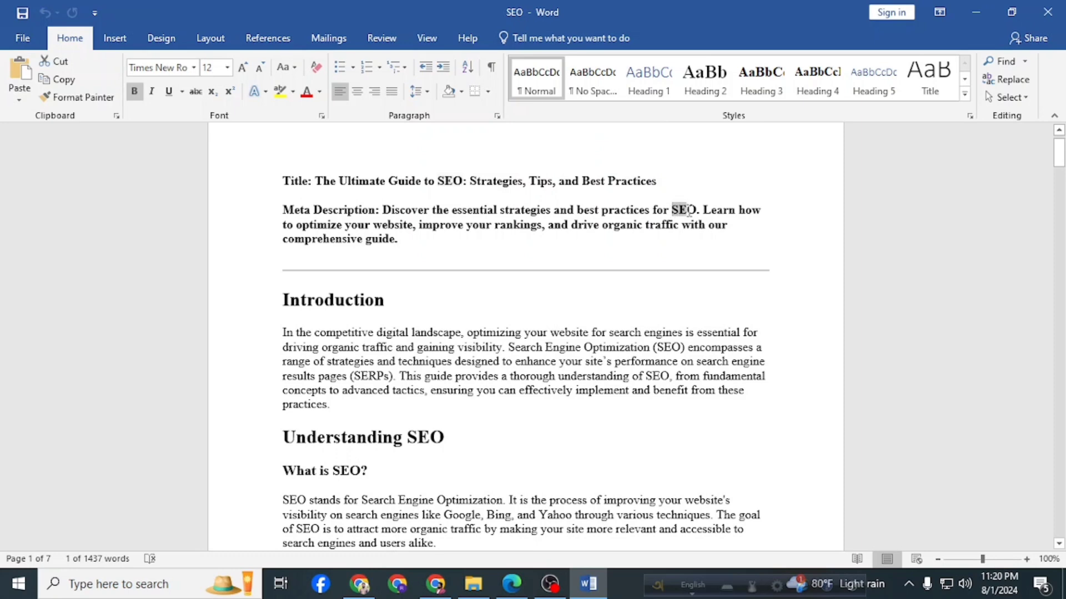
scroll(487, 325, down, 2)
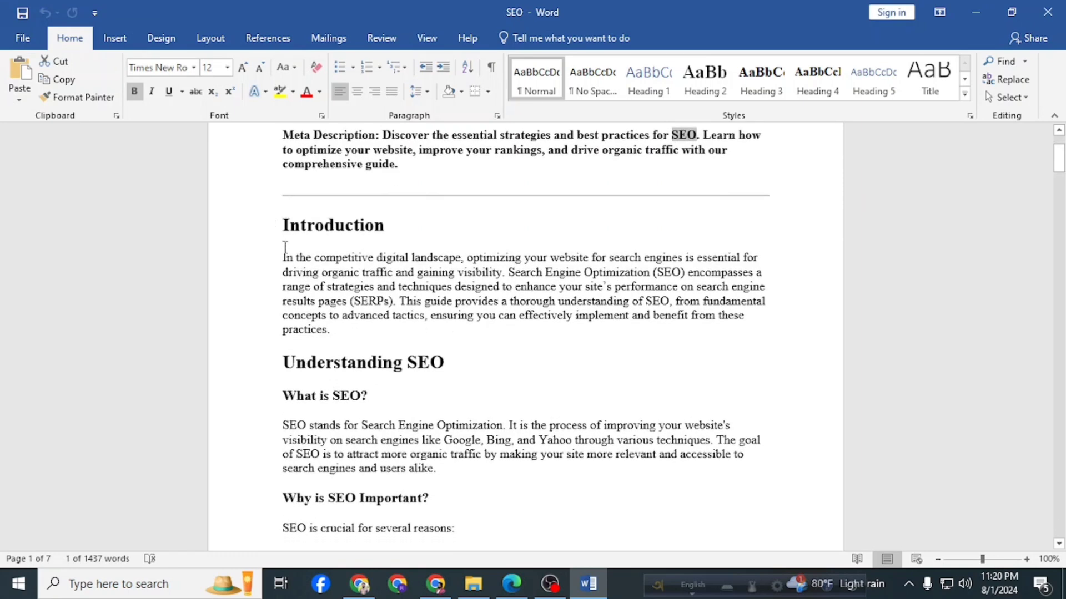
scroll(569, 314, up, 3)
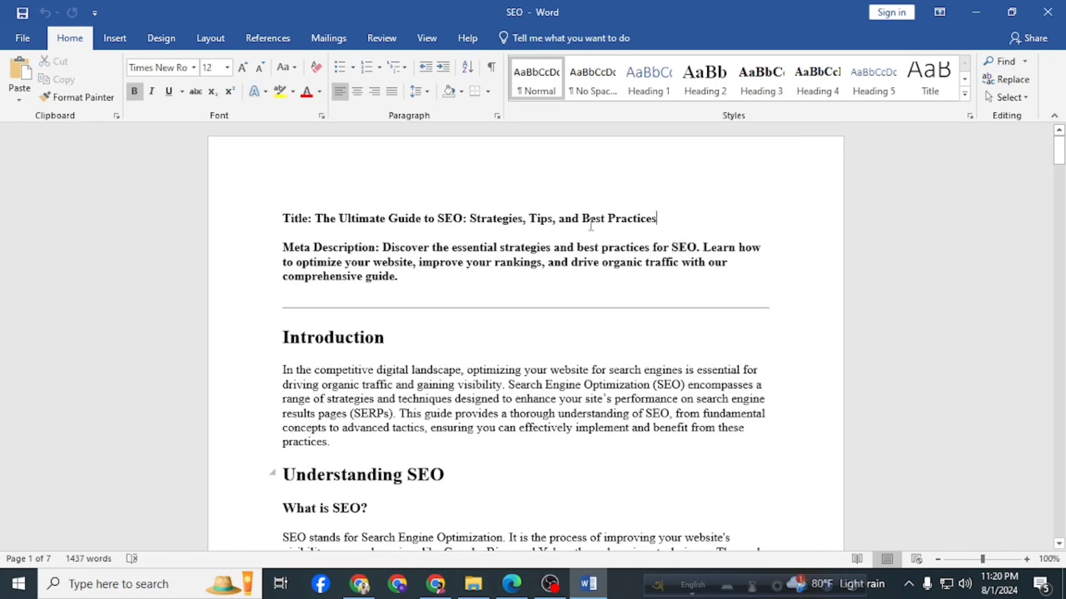
- Copy the article title without its "Title:" label from Word into the new WordPress post's title in Chrome, and append "in 2024"
drag(657, 218, 315, 219)
key(ctrl+c)
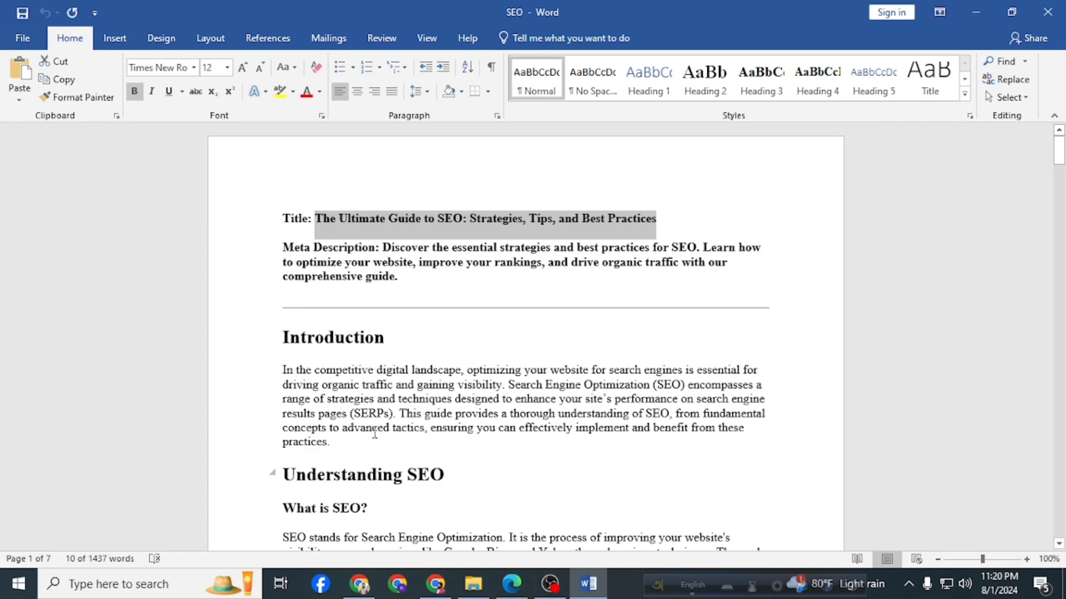
click(436, 584)
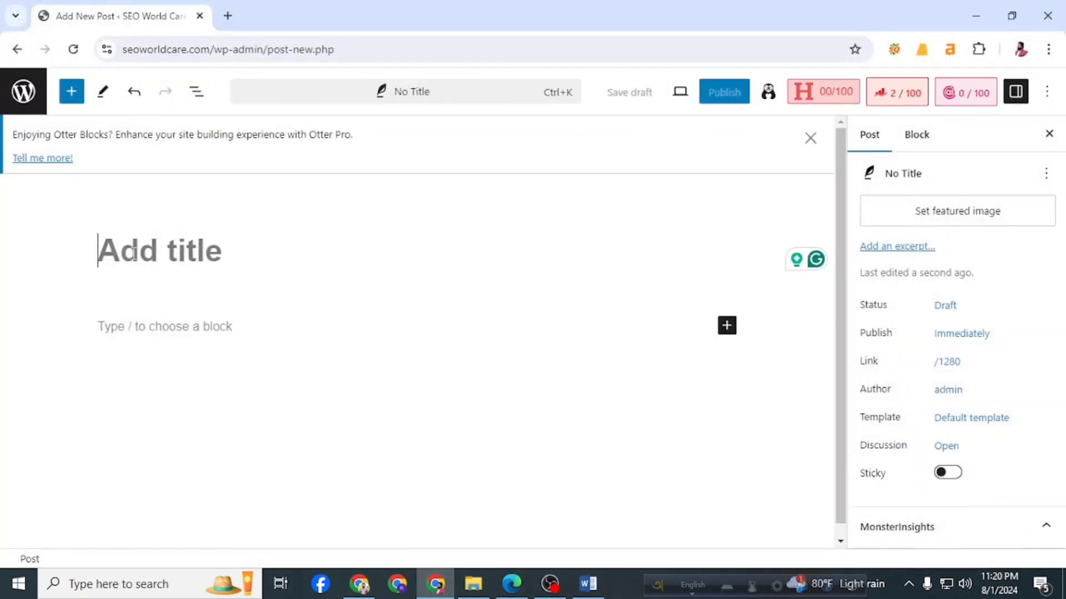
key(ctrl+v)
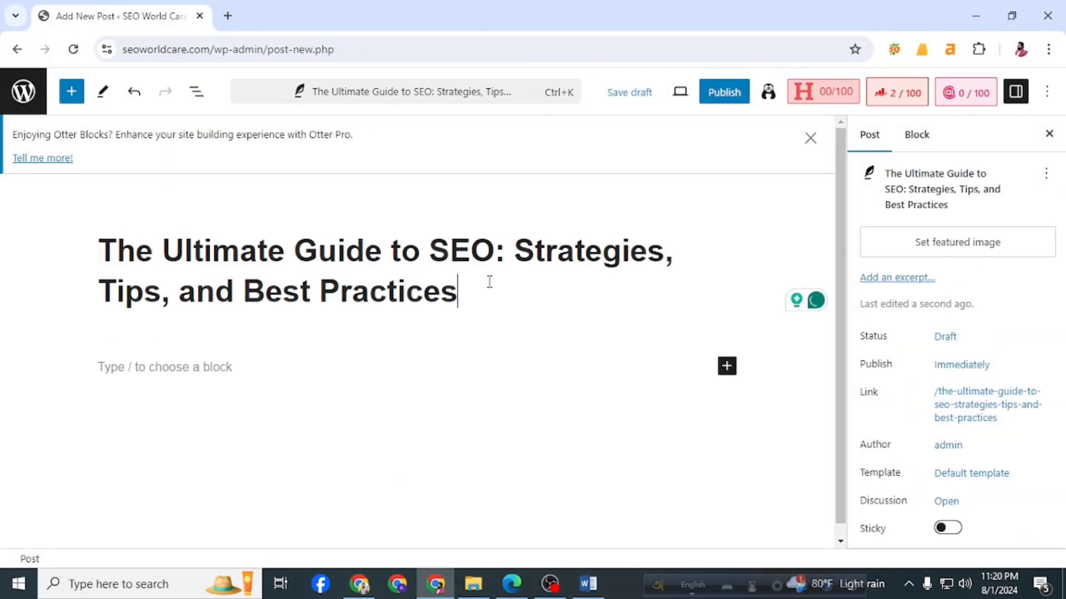
text(in )
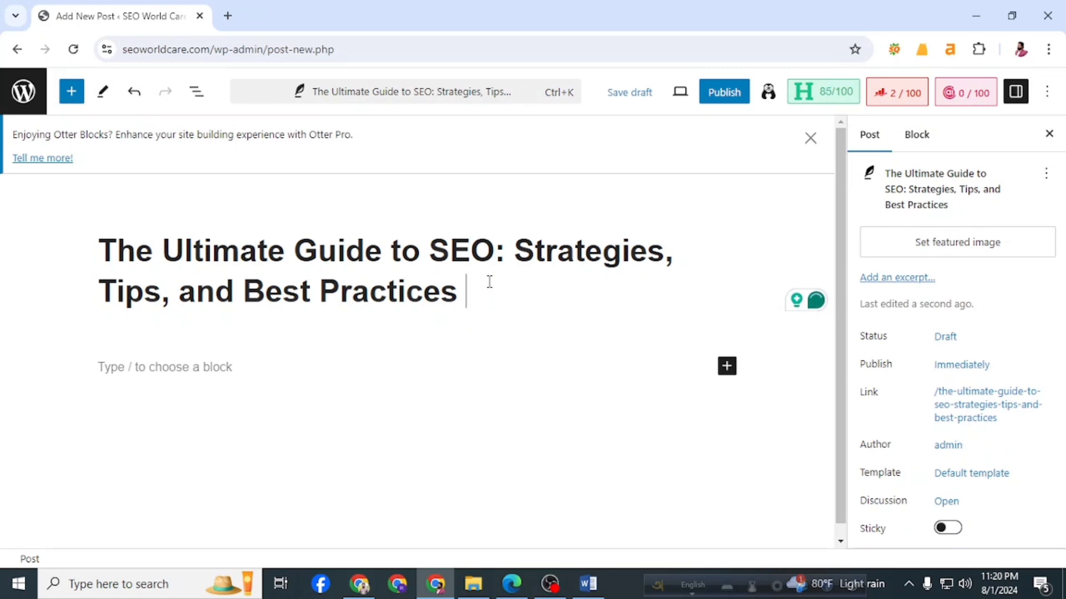
text(2)
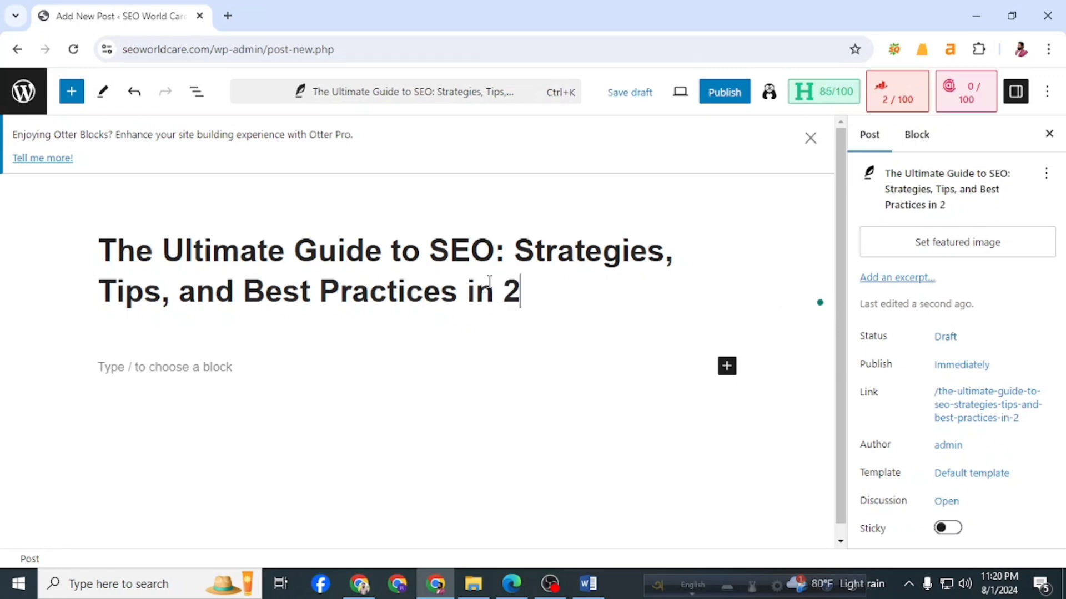
text(024)
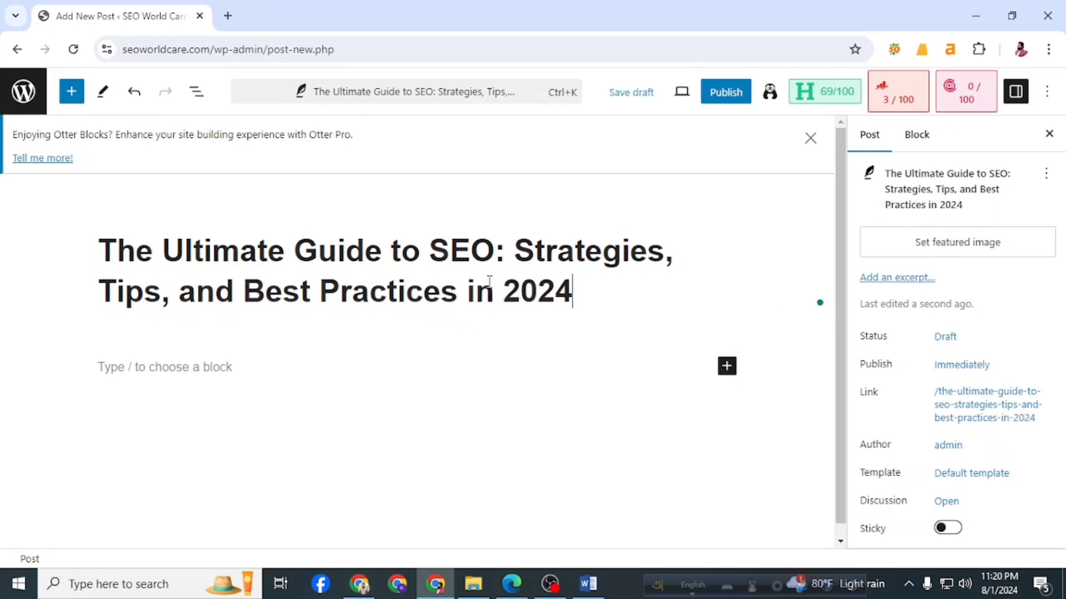
- Copy the article from the meta description through the "Encouraging Reviews" bullet in Word and paste it into the WordPress post body in Chrome
click(344, 370)
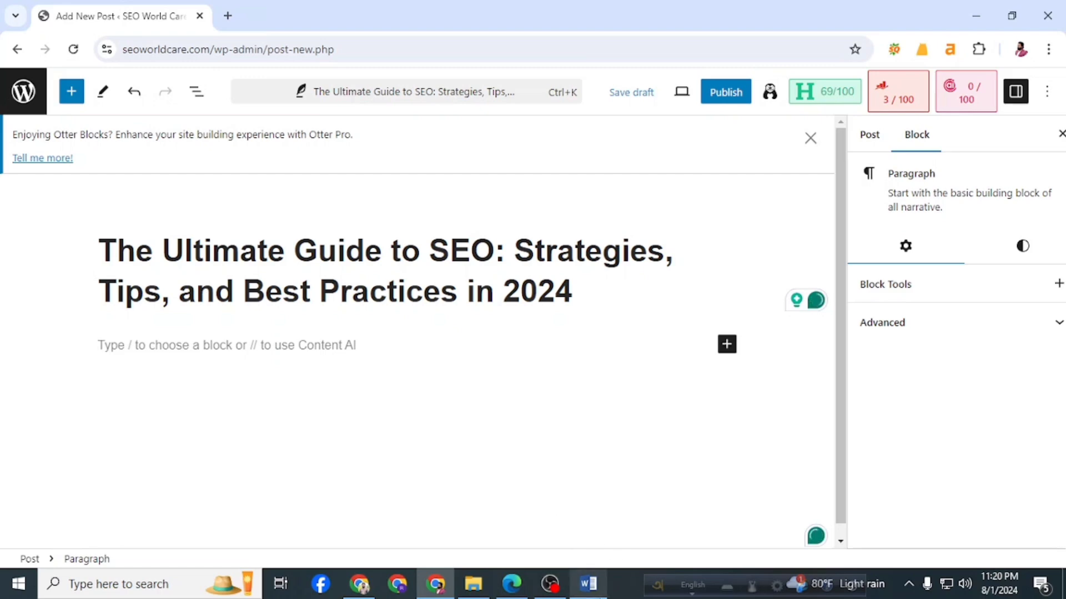
click(588, 583)
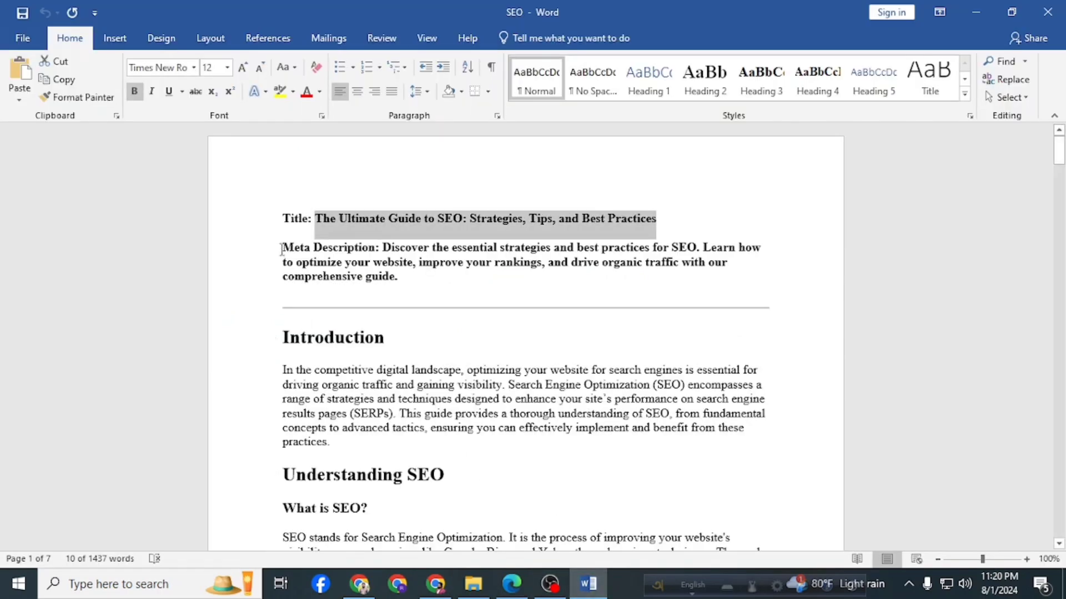
drag(281, 249, 713, 410)
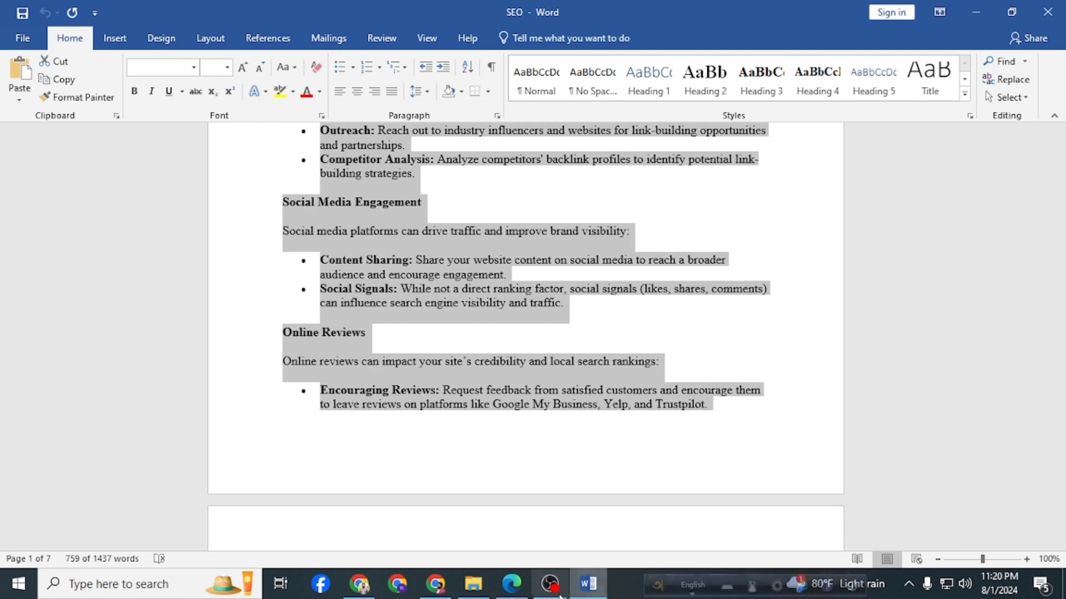
click(558, 591)
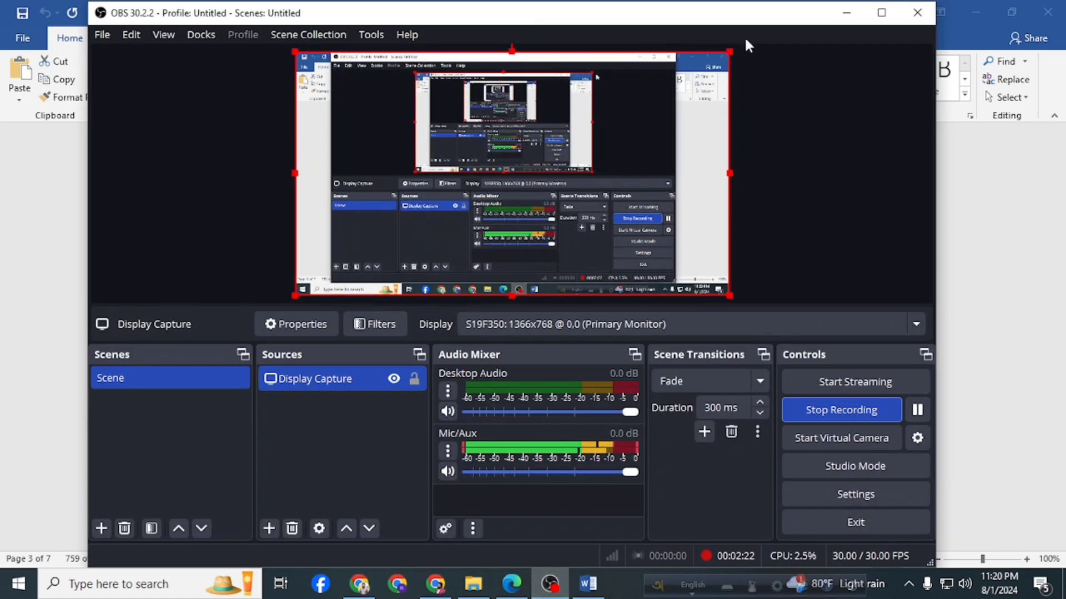
click(846, 12)
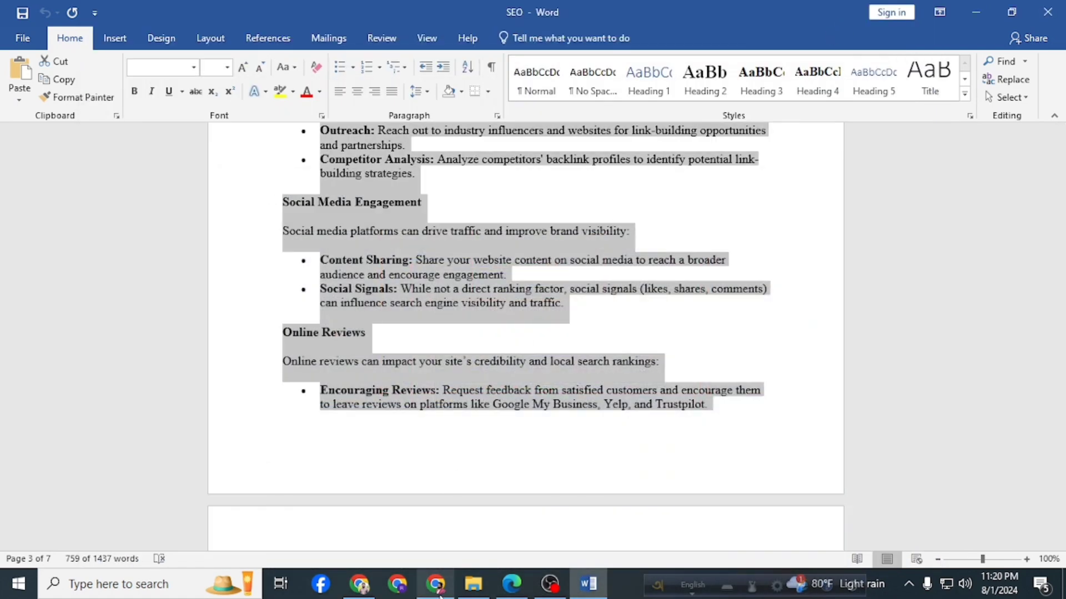
click(438, 593)
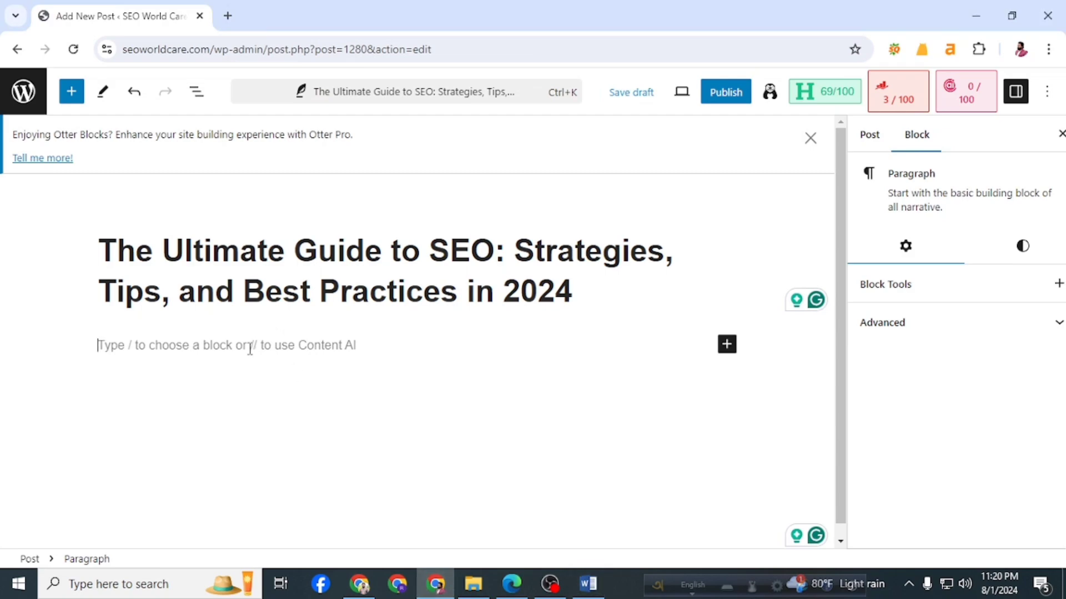
key(ctrl+v)
scroll(423, 338, up, 10)
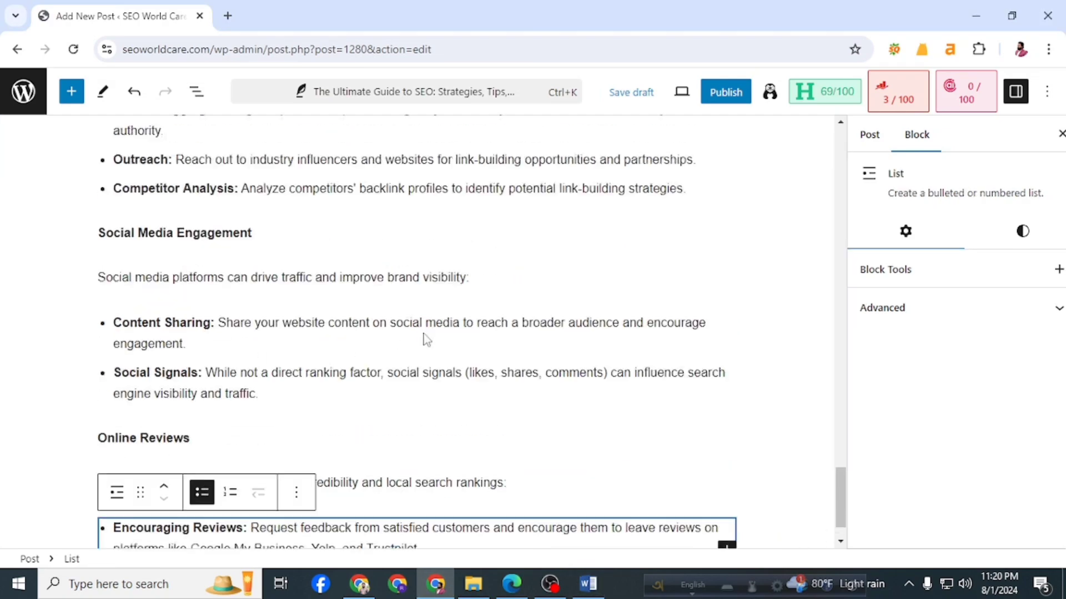
scroll(481, 349, up, 15)
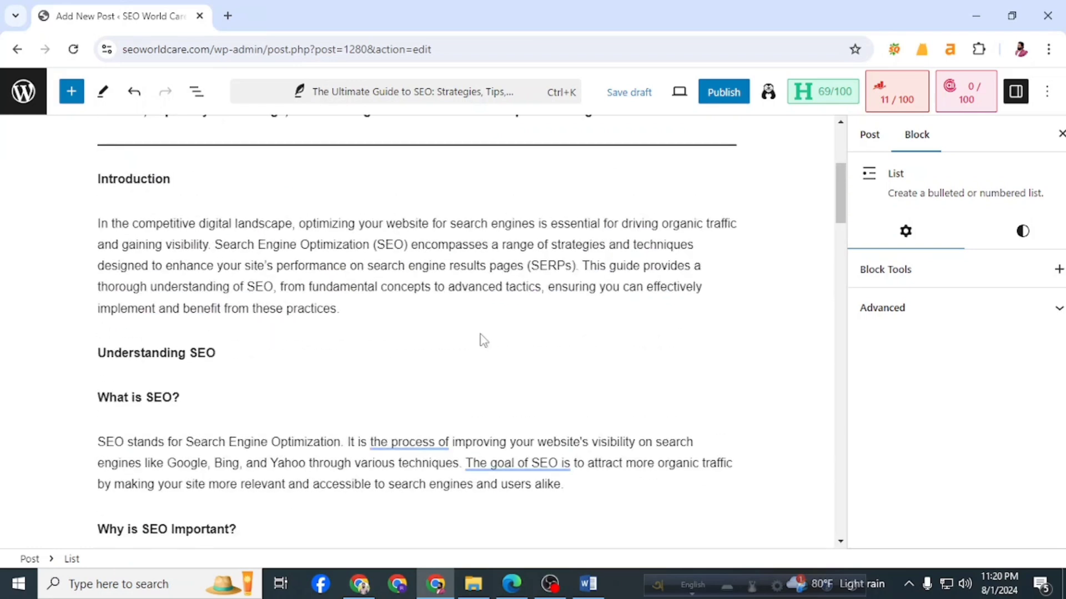
- Set the post's Rank Math focus keyword to SEO and review its Basic SEO checks
click(874, 97)
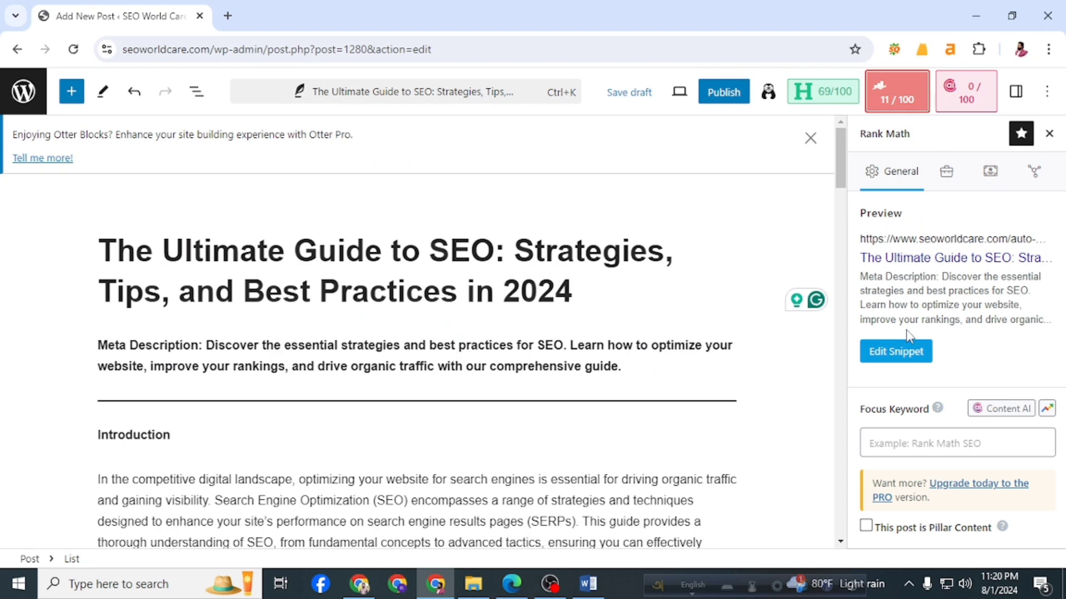
scroll(908, 331, down, 3)
scroll(908, 332, up, 3)
drag(436, 250, 488, 247)
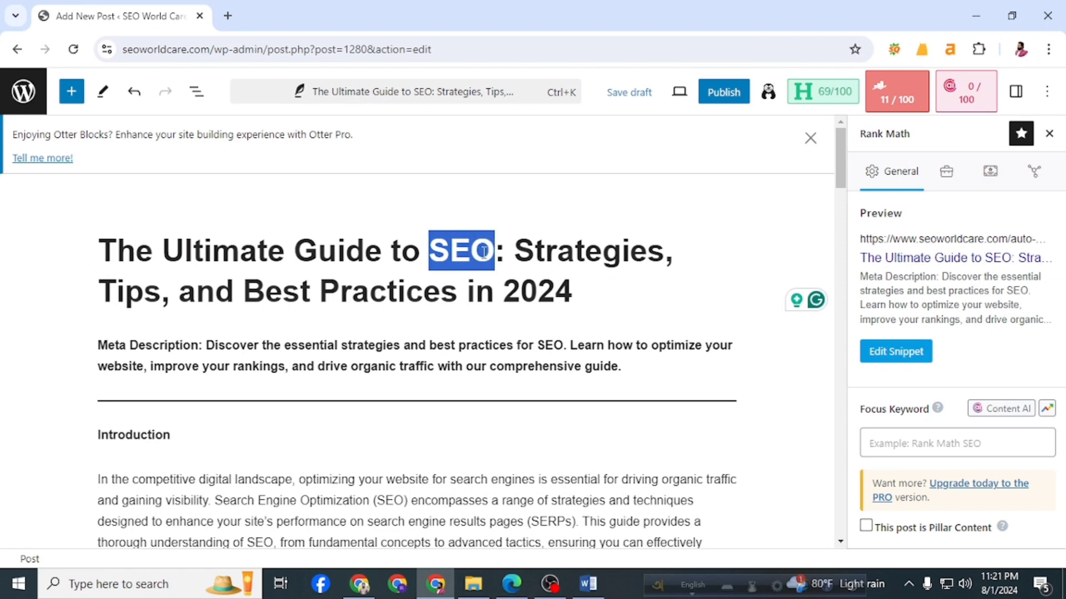
click(914, 450)
text(SEO)
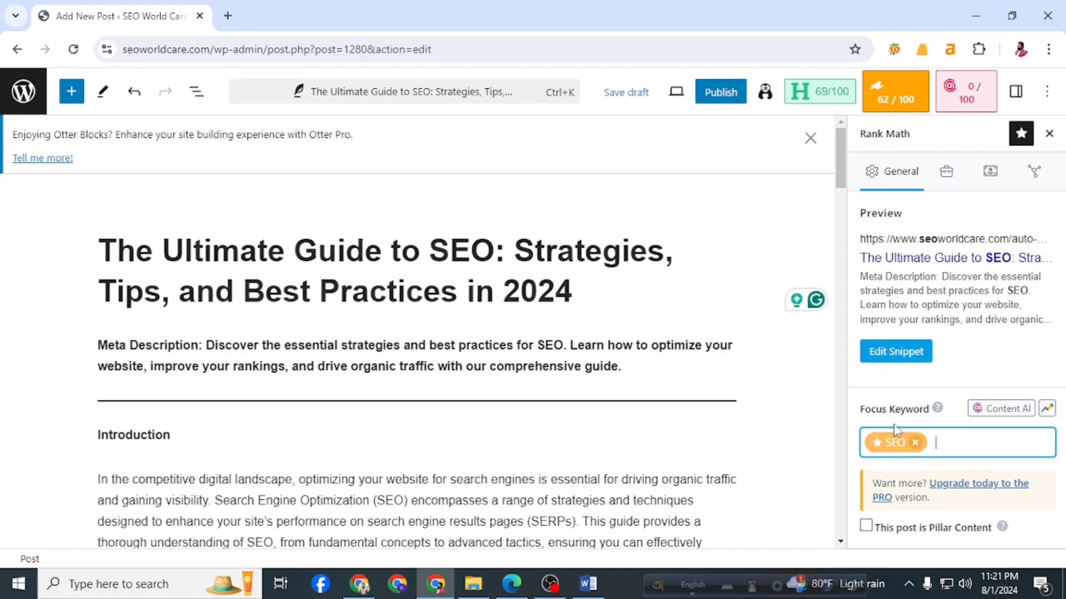
scroll(899, 431, down, 3)
scroll(925, 438, down, 4)
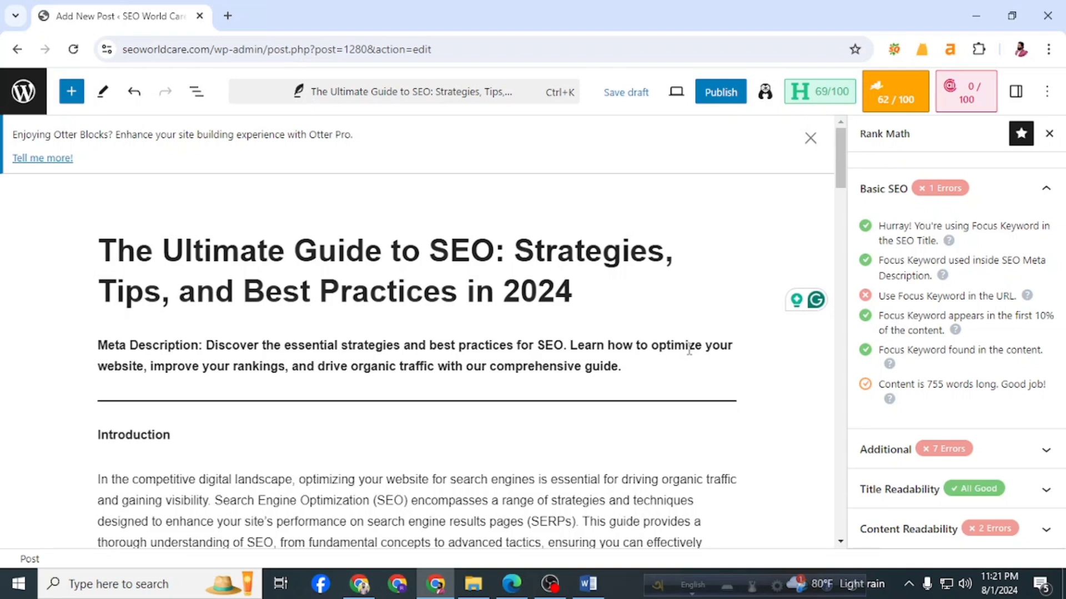
scroll(919, 346, up, 7)
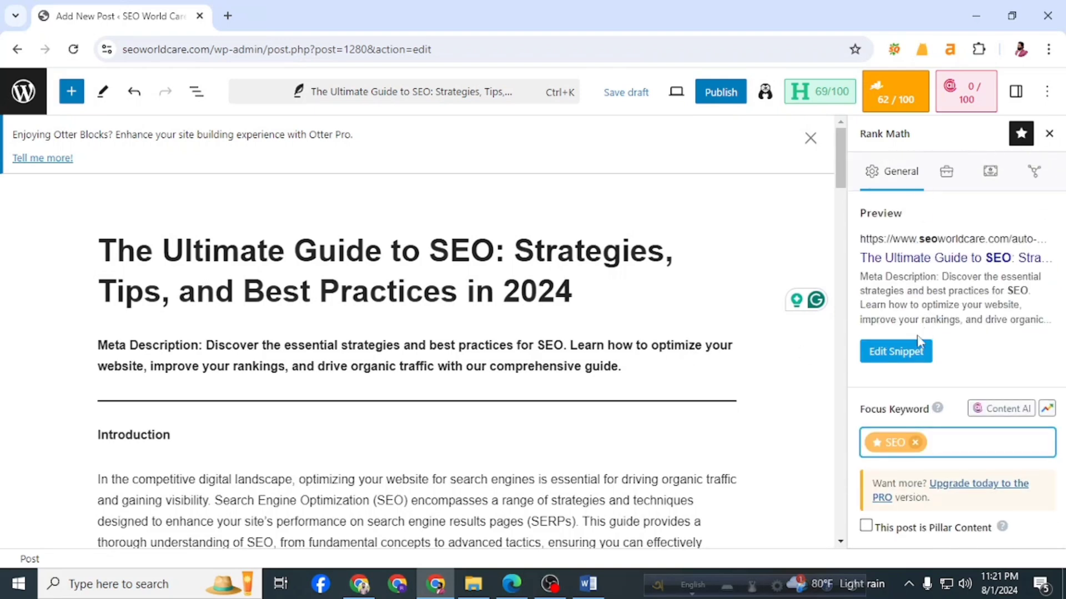
- Replace the snippet's title variables with the copied post title, "The Ultimate Guide to SEO: Strategies, Tips, and Best Practices in 2024"
drag(573, 291, 107, 253)
key(ctrl+c)
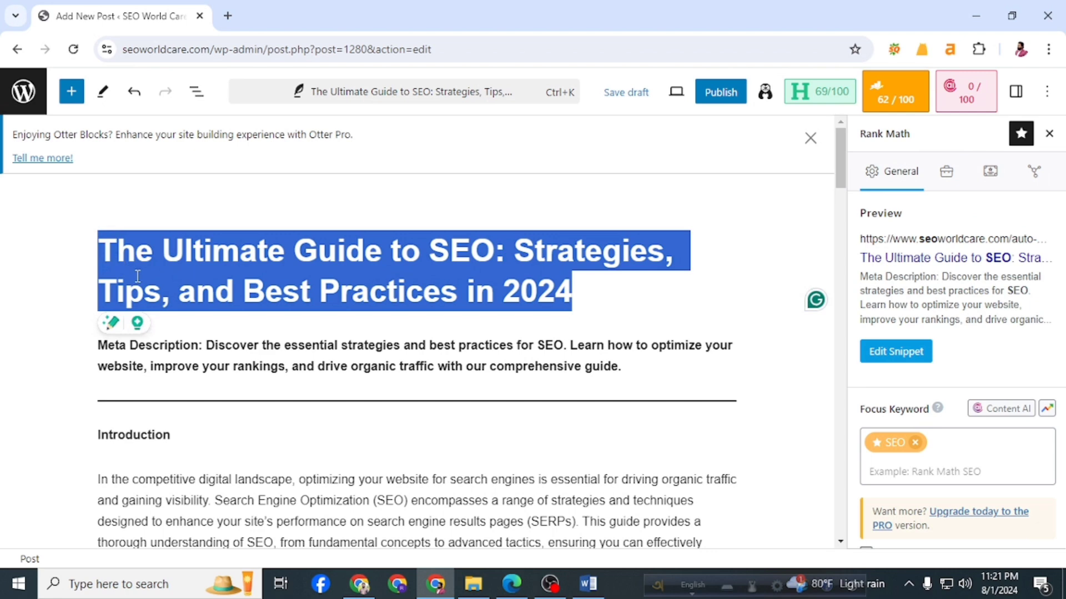
click(879, 364)
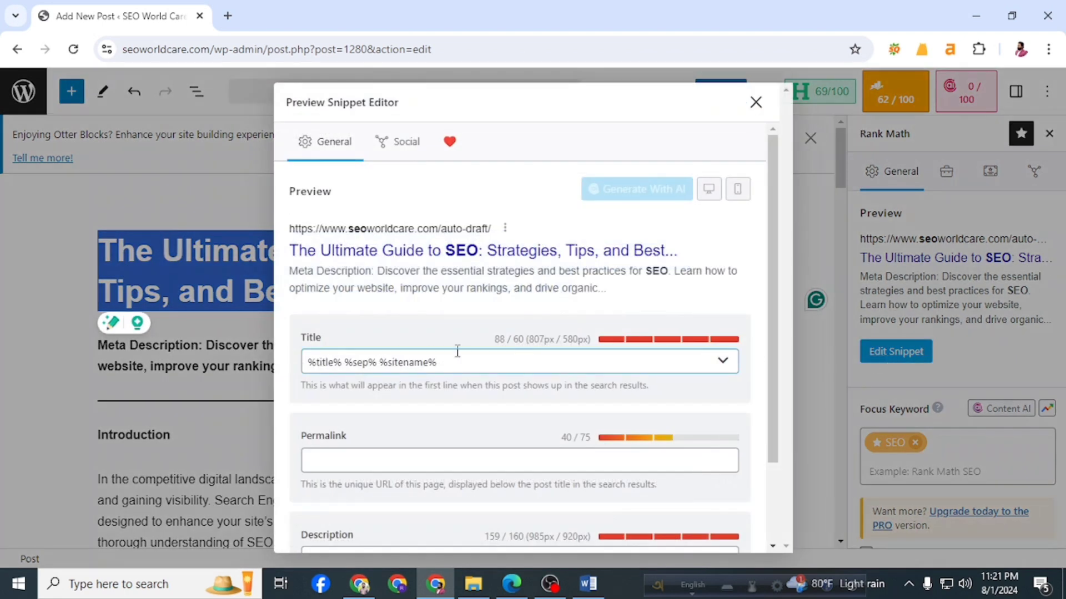
drag(457, 351, 308, 364)
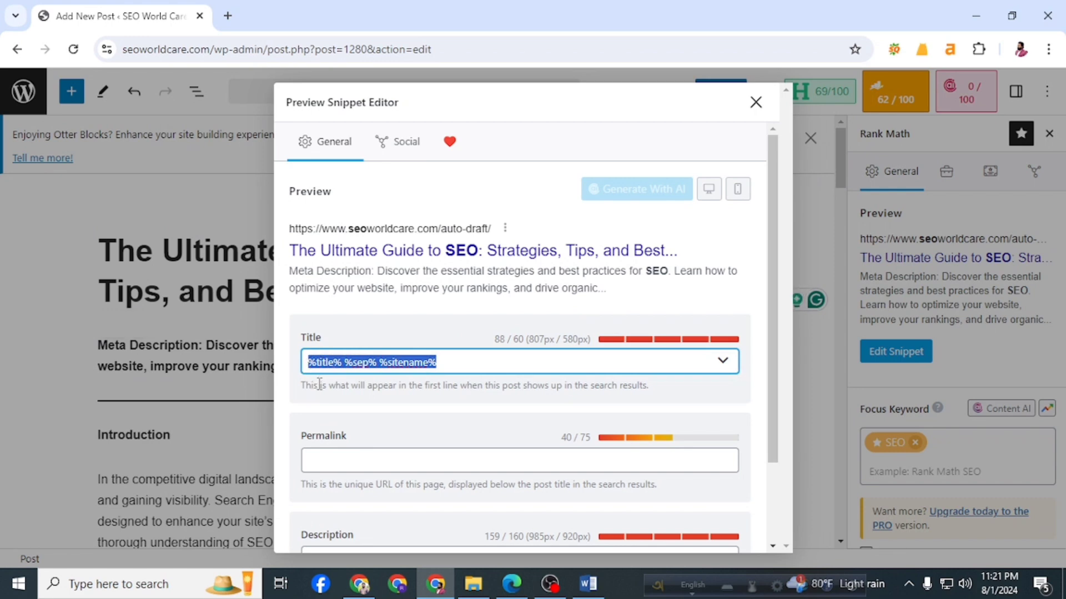
key(ctrl+v)
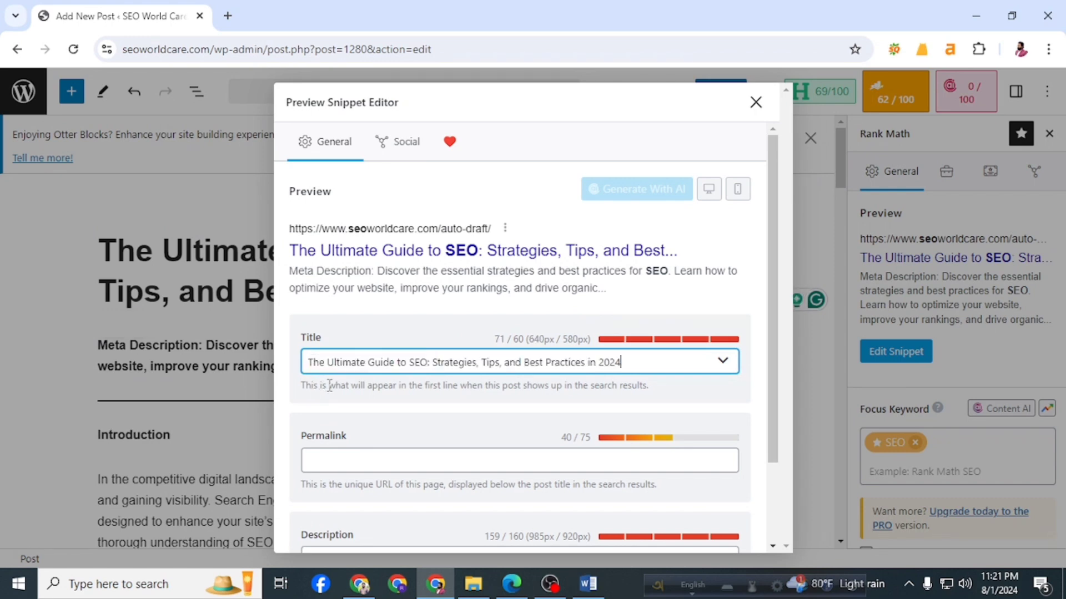
- Set the snippet's permalink to SEO, look over its description, and close the snippet editor
click(373, 464)
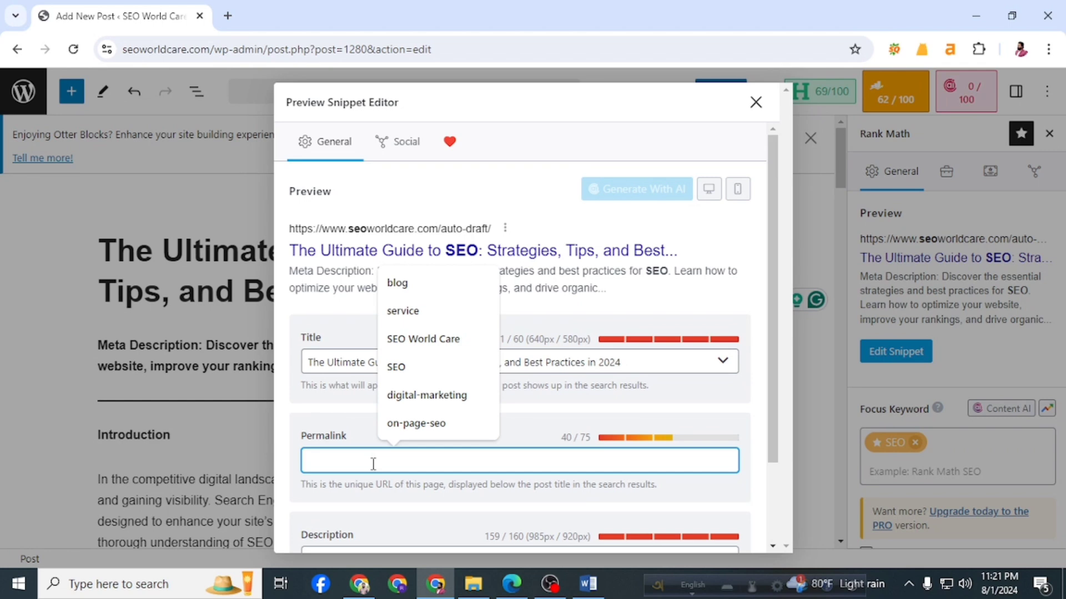
click(395, 367)
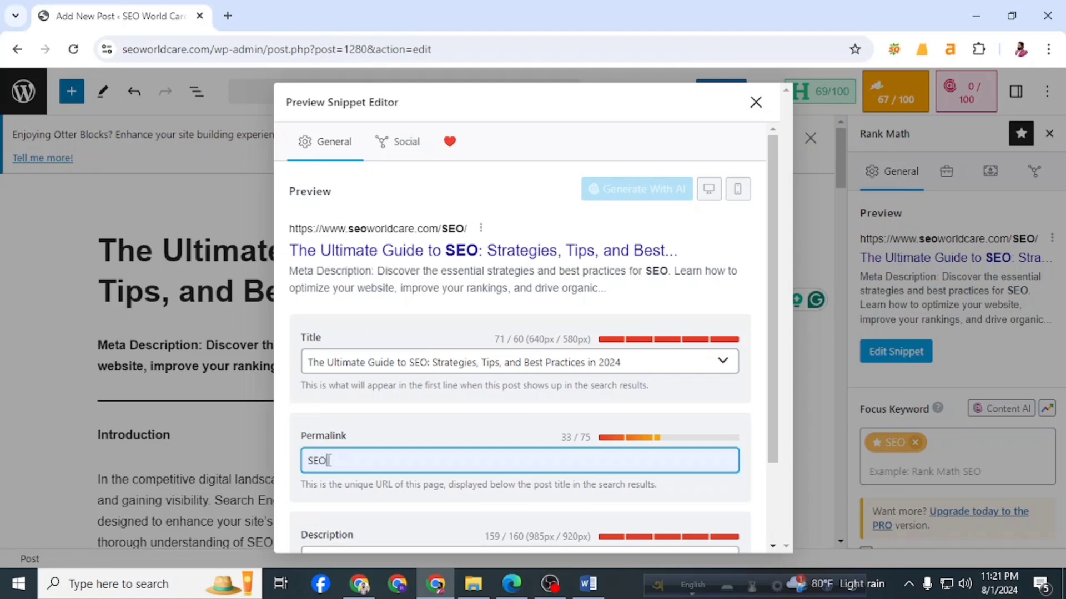
click(316, 461)
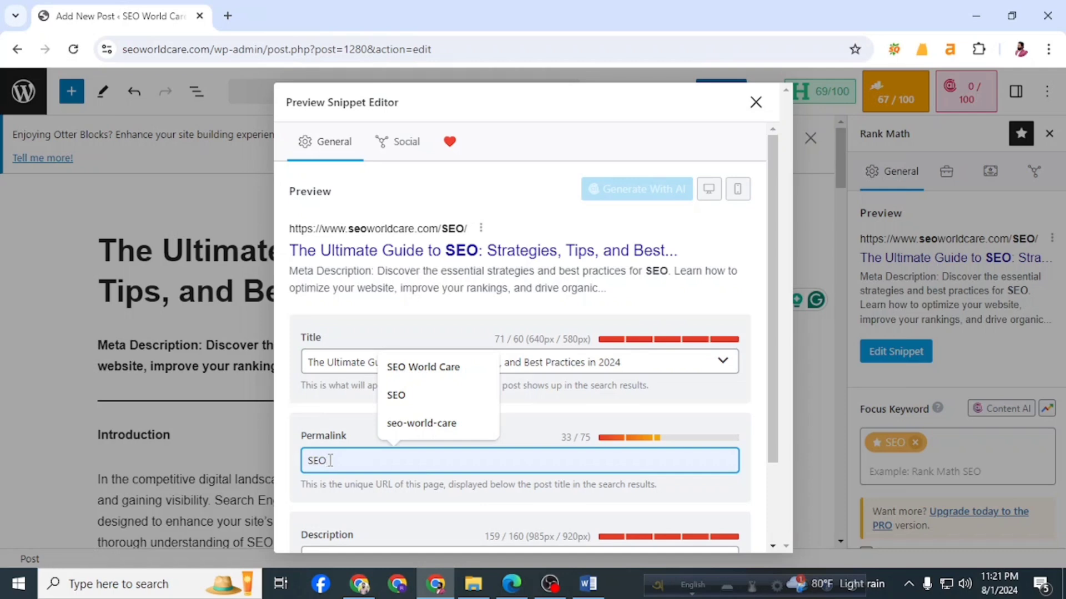
scroll(512, 479, down, 2)
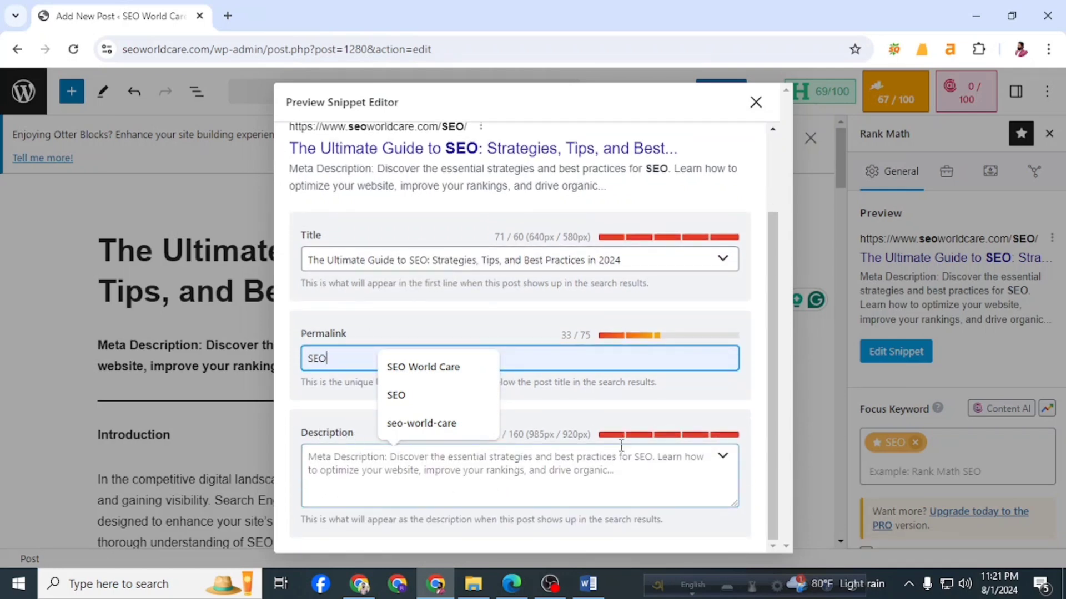
click(757, 103)
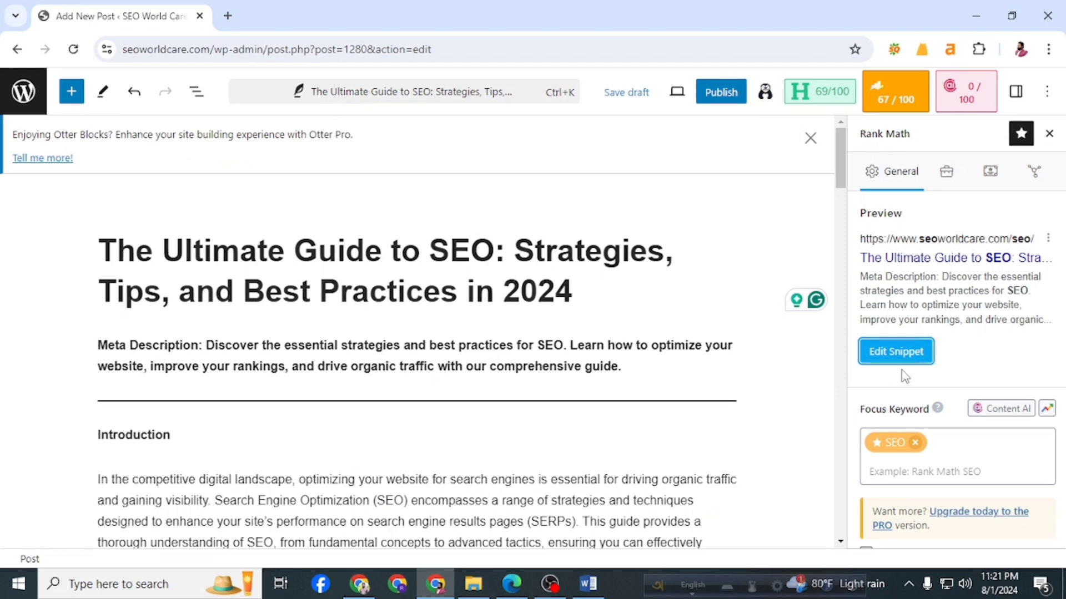
- Examine the Basic SEO checks, including content length, and look through the pasted article from beginning to end
scroll(905, 377, down, 4)
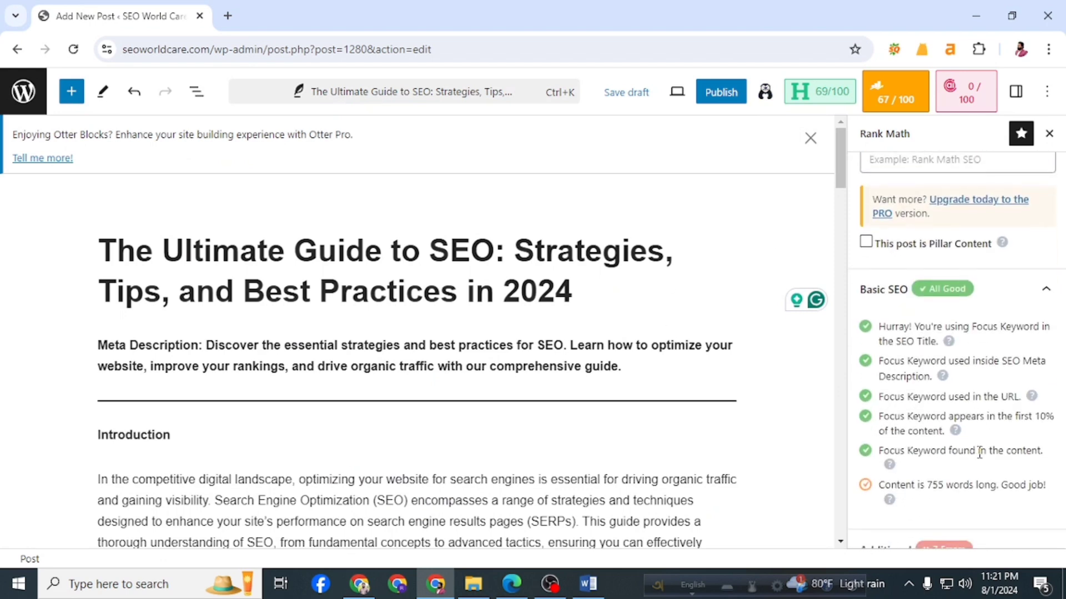
scroll(980, 453, down, 2)
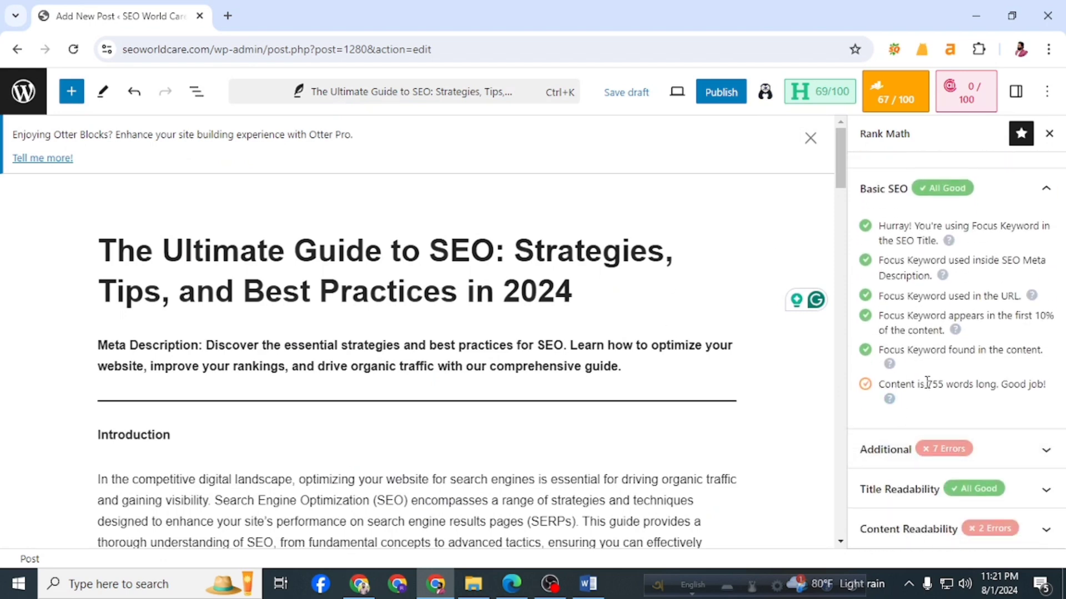
scroll(816, 418, down, 20)
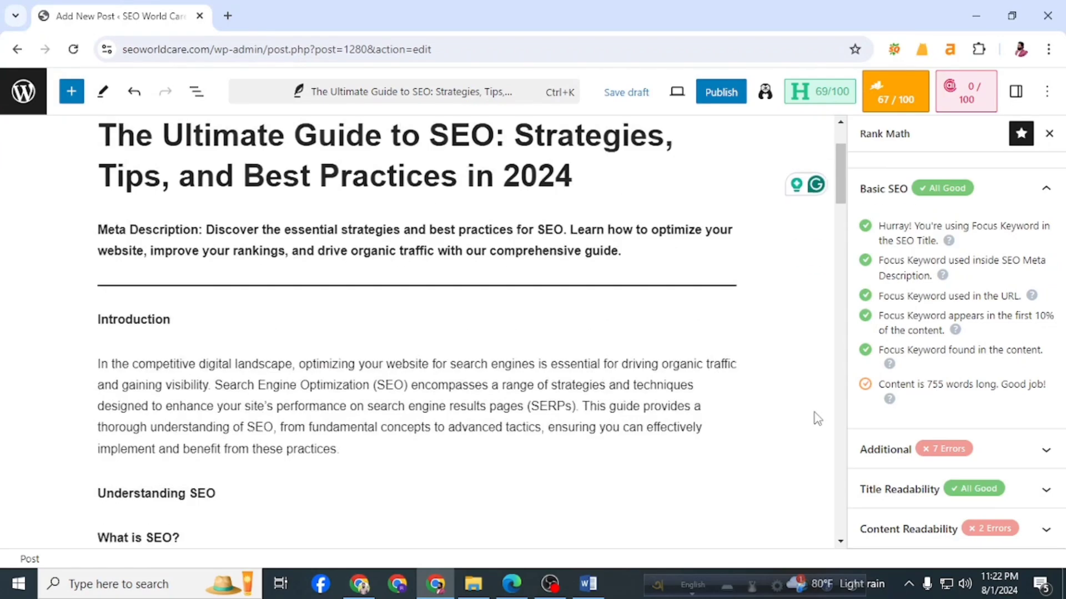
scroll(827, 176, up, 20)
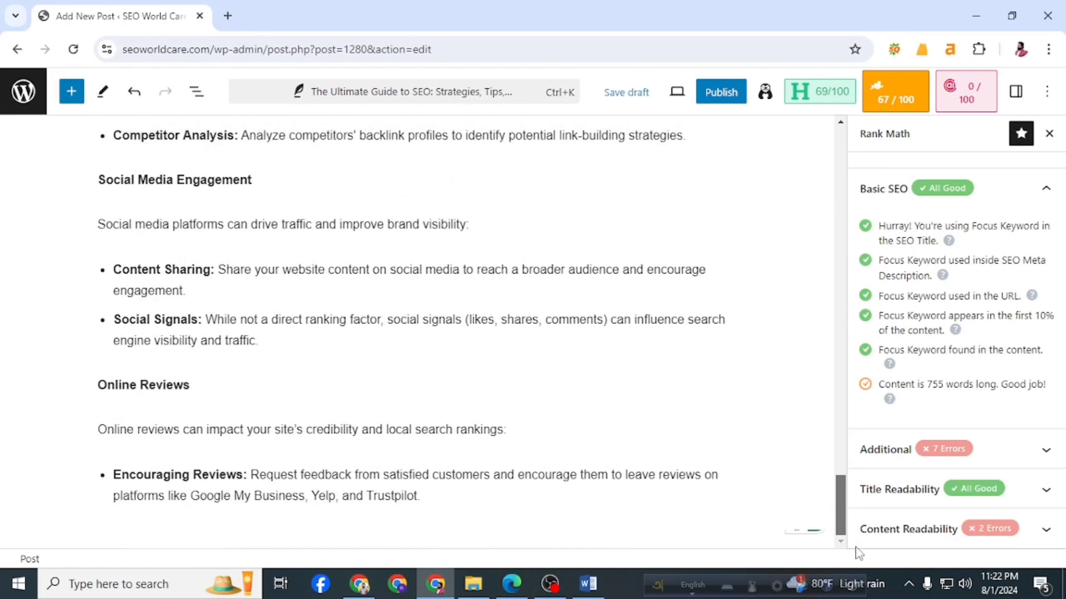
drag(825, 171, 829, 149)
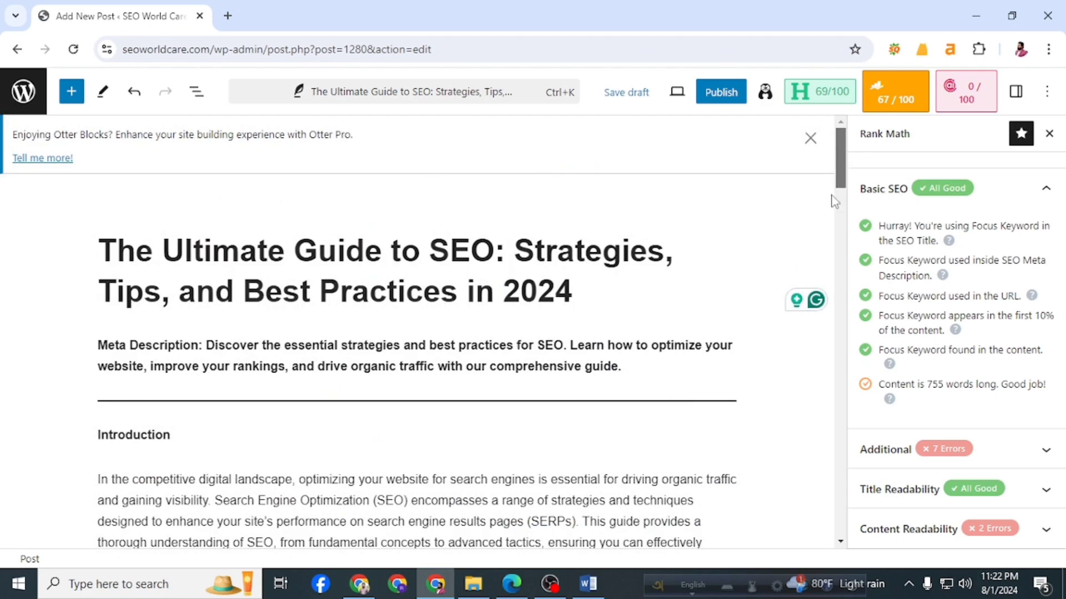
drag(834, 201, 885, 561)
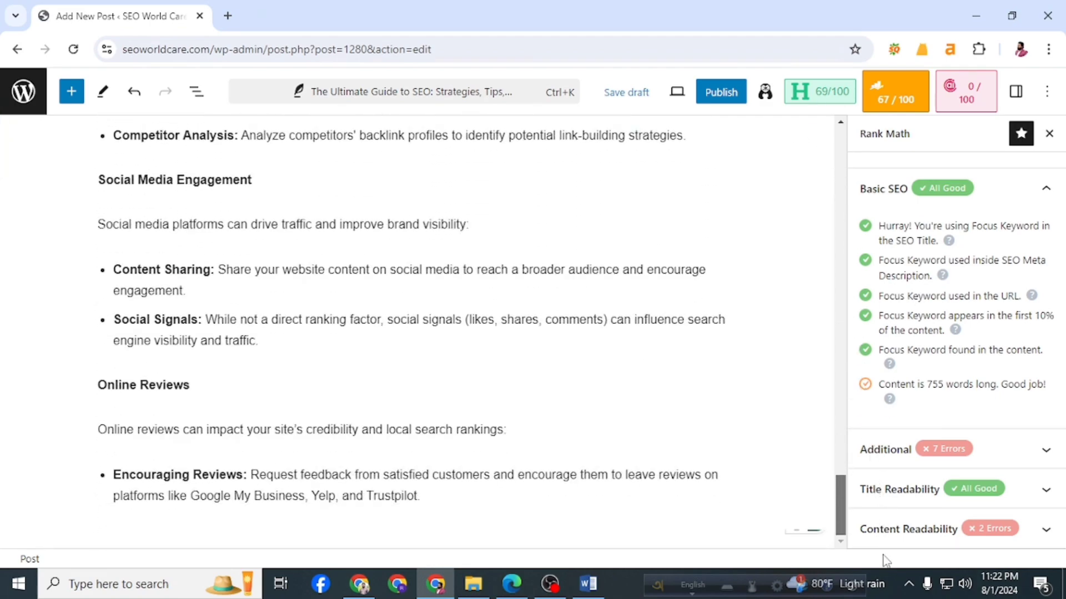
- Copy the rest of the article from "Responding to Reviews" to the end in Word and paste it after the post's "Encouraging Reviews" item in Chrome
click(978, 16)
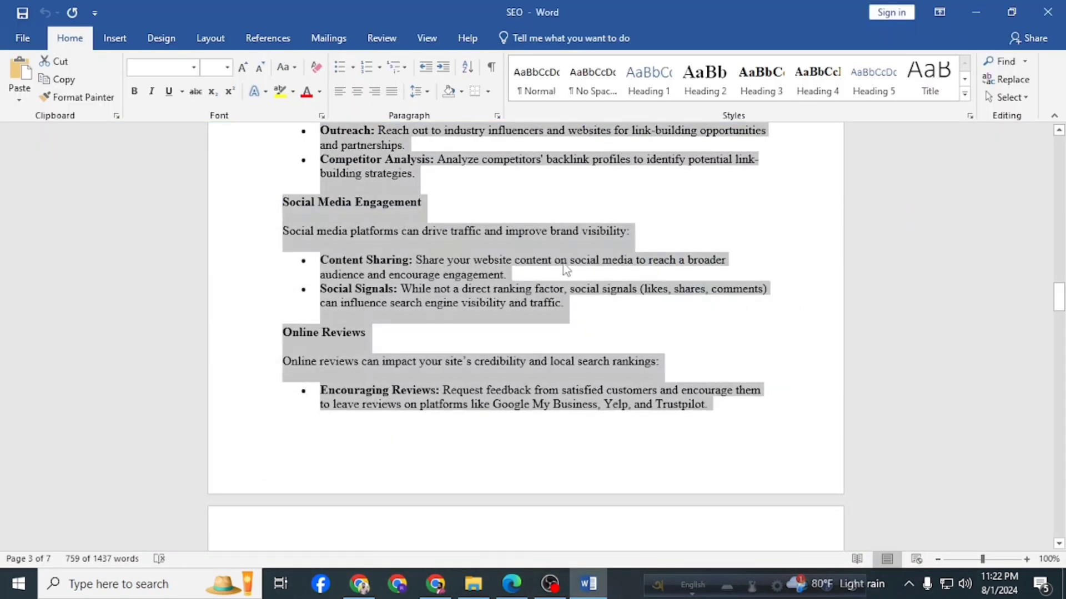
scroll(565, 283, down, 5)
scroll(569, 276, down, 4)
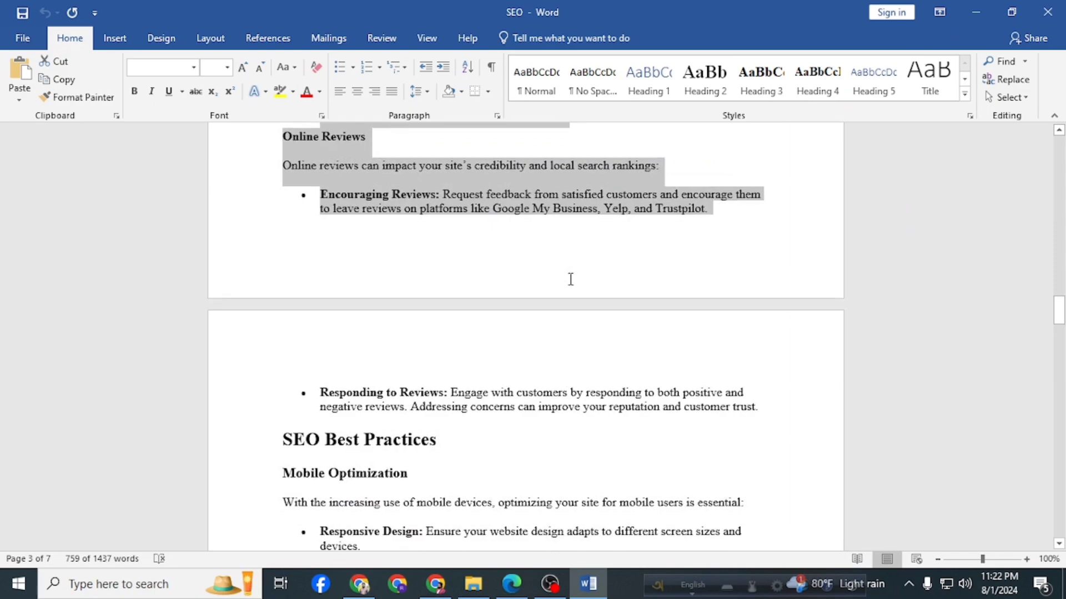
drag(289, 251, 566, 530)
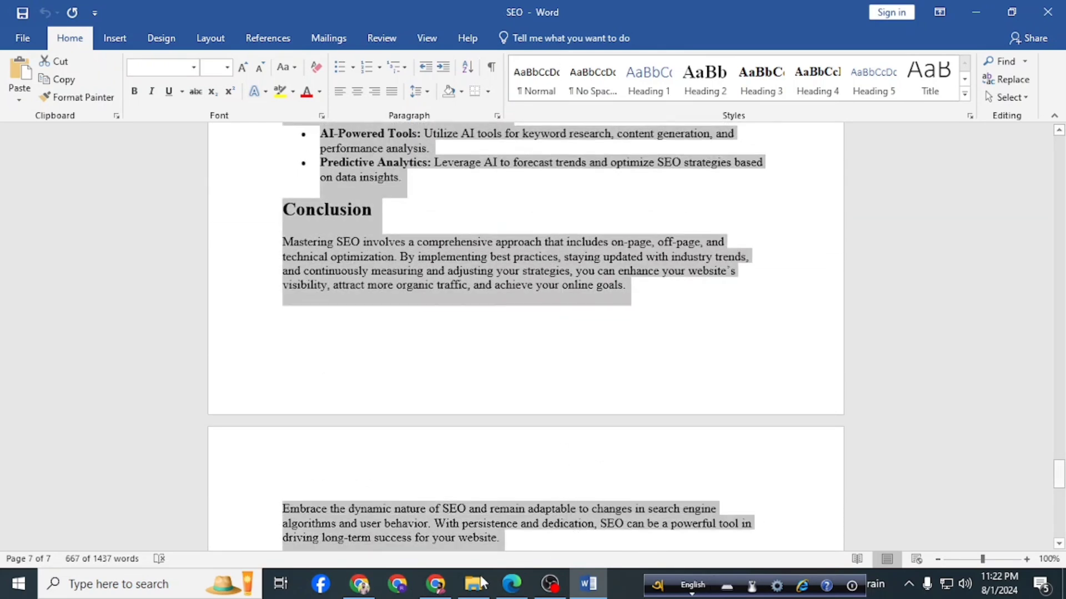
click(435, 583)
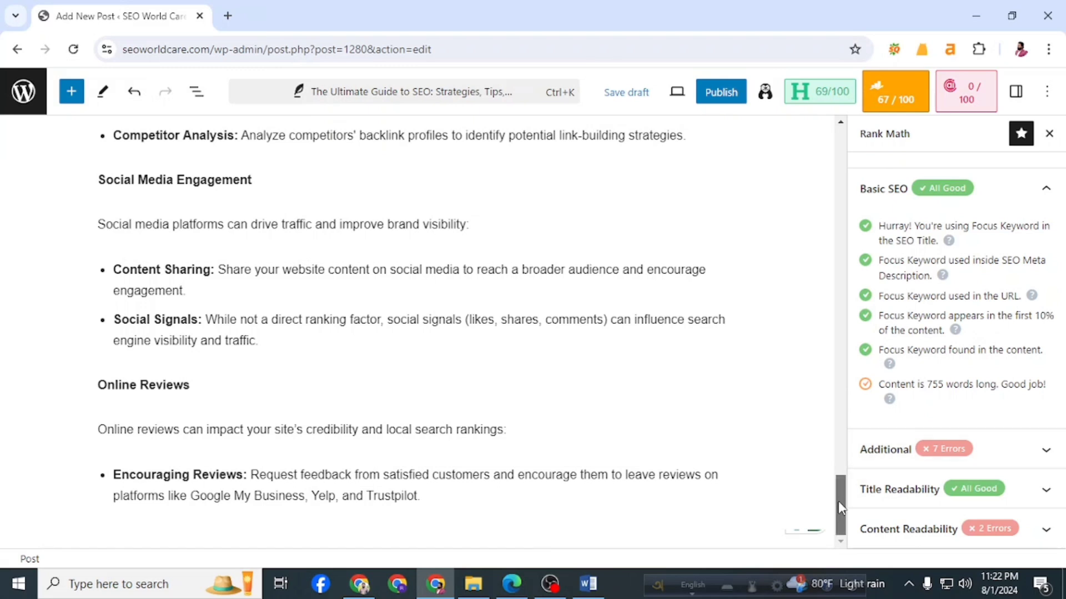
click(438, 501)
key(Return)
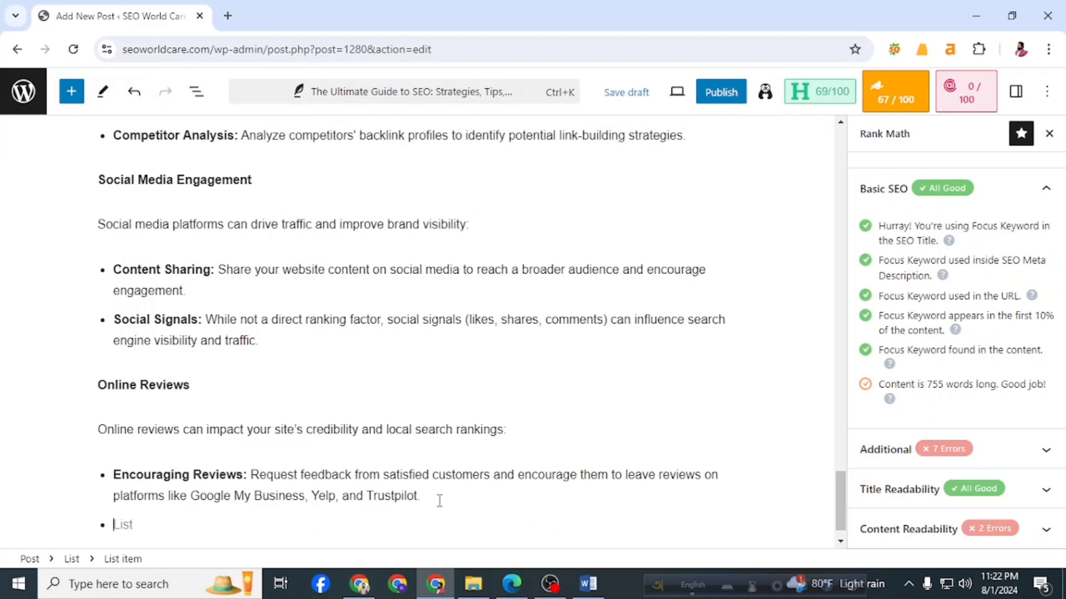
key(ctrl+v)
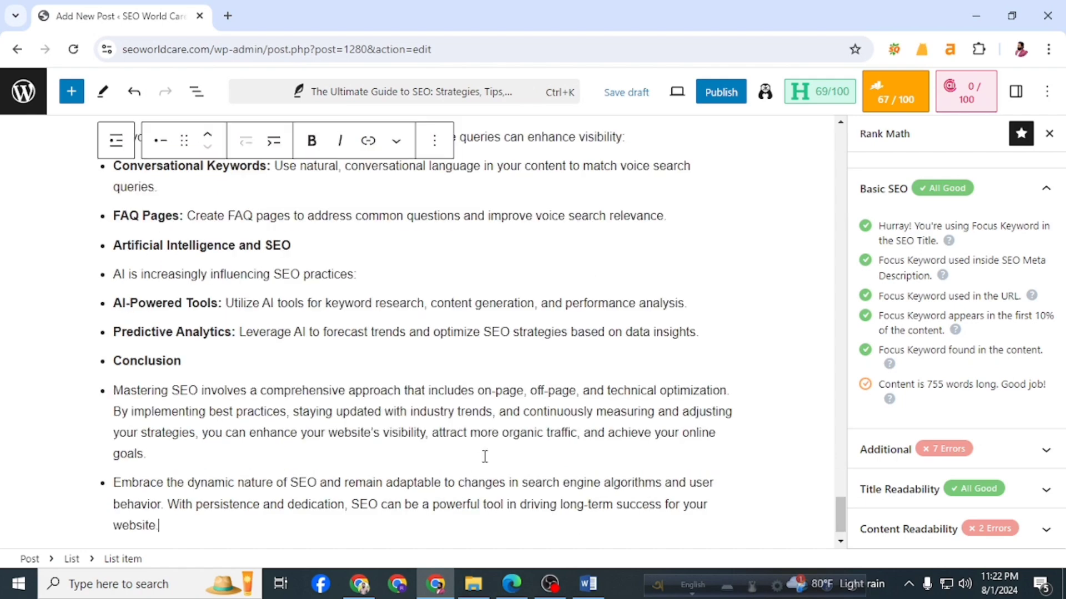
scroll(514, 406, up, 10)
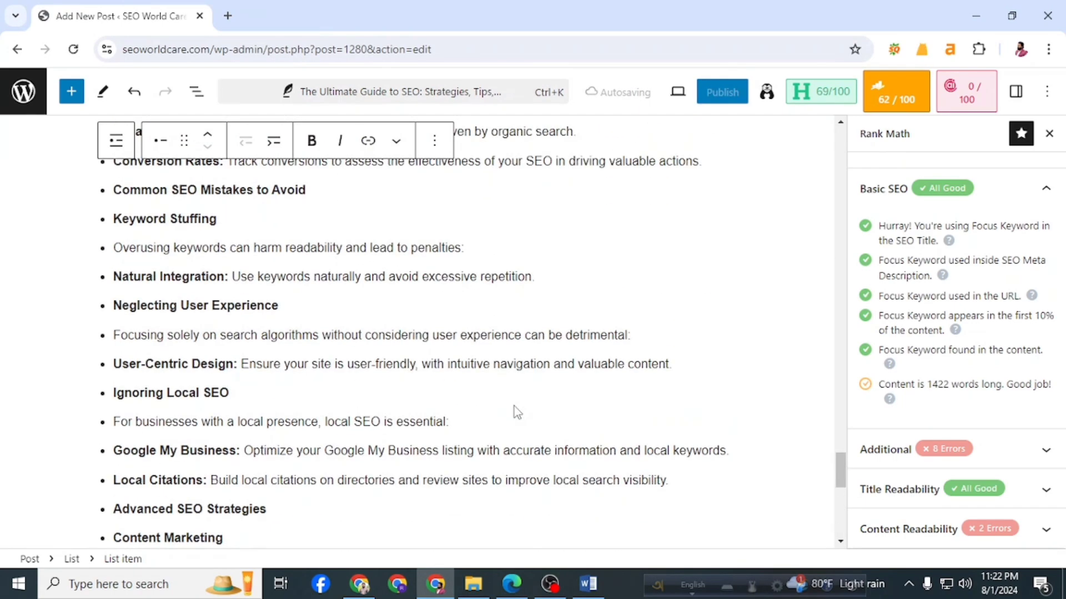
- Undo the last paste and delete the post's entire body, from the meta description paragraph to the end
key(ctrl+z)
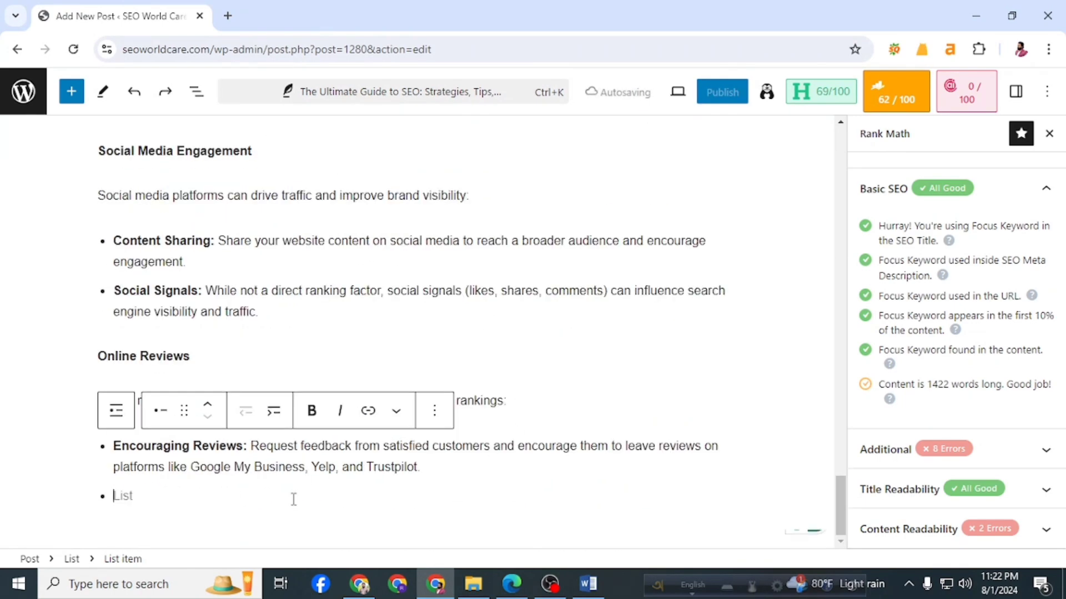
drag(430, 488, 94, 346)
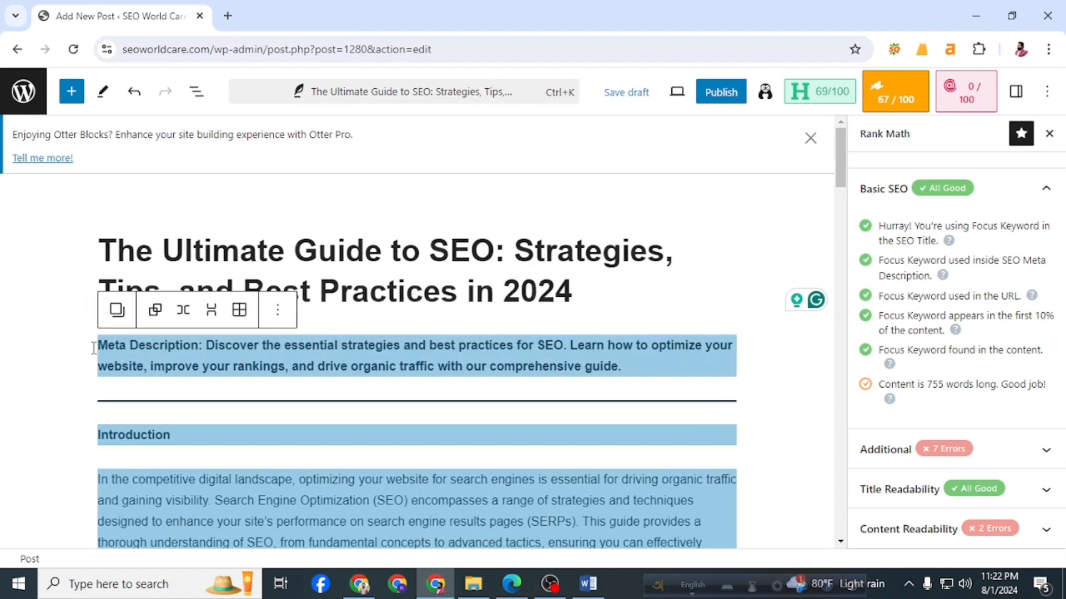
key(Delete)
- Copy the article in Word from the "Meta Description" paragraph to the end, and return to the post in Chrome
click(588, 584)
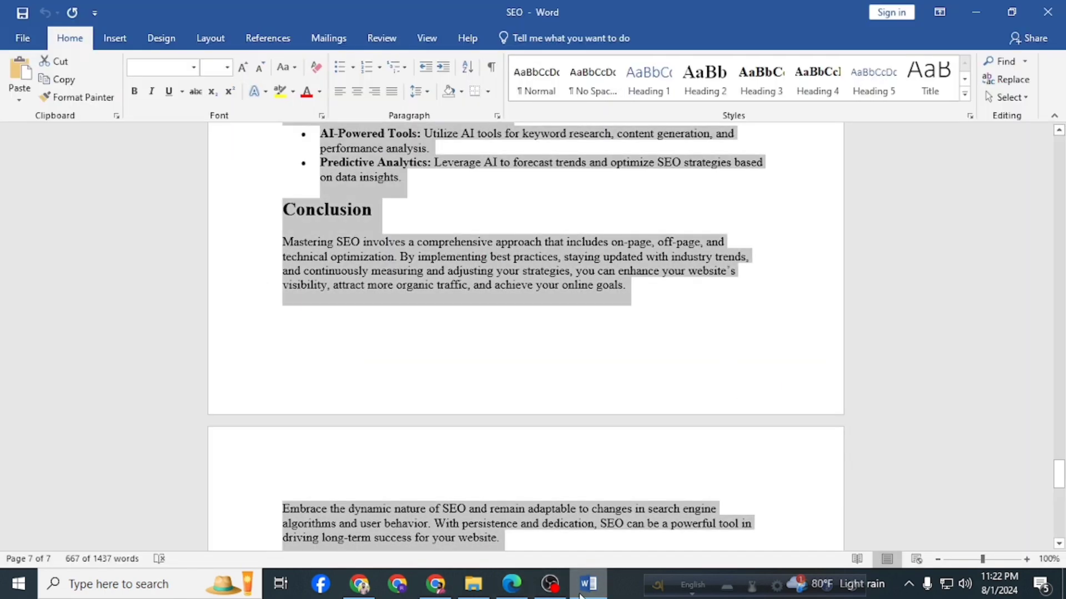
scroll(545, 398, up, 3)
scroll(546, 399, down, 6)
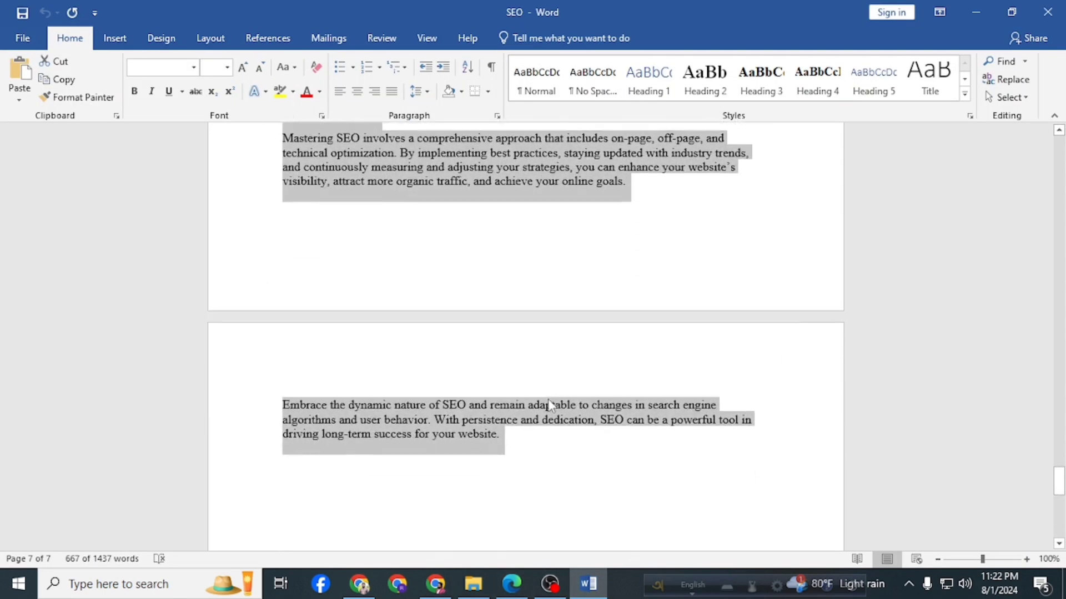
click(523, 439)
scroll(347, 251, up, 20)
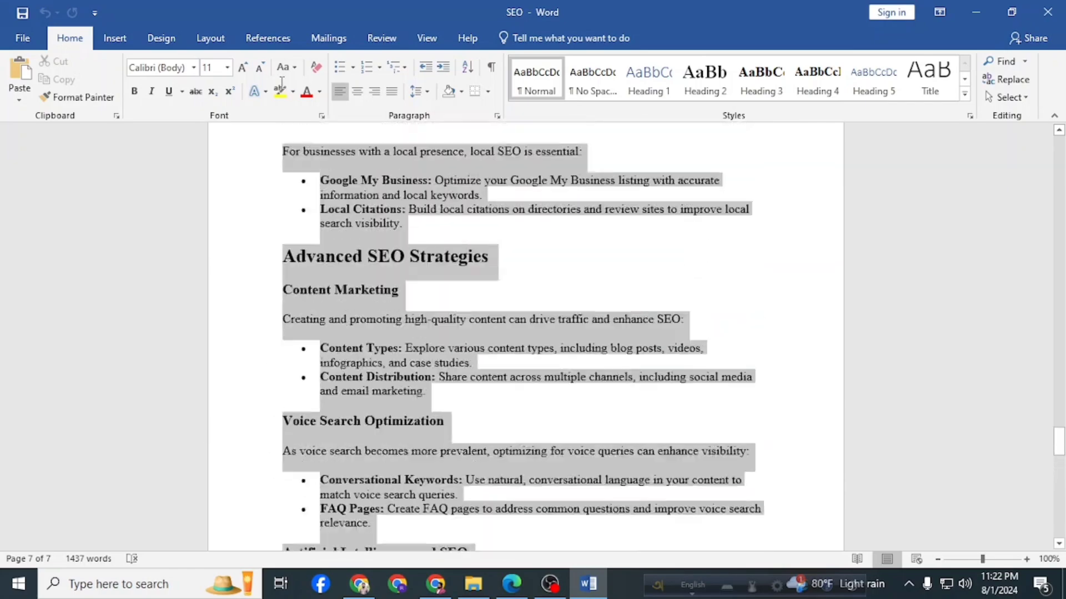
scroll(525, 333, up, 20)
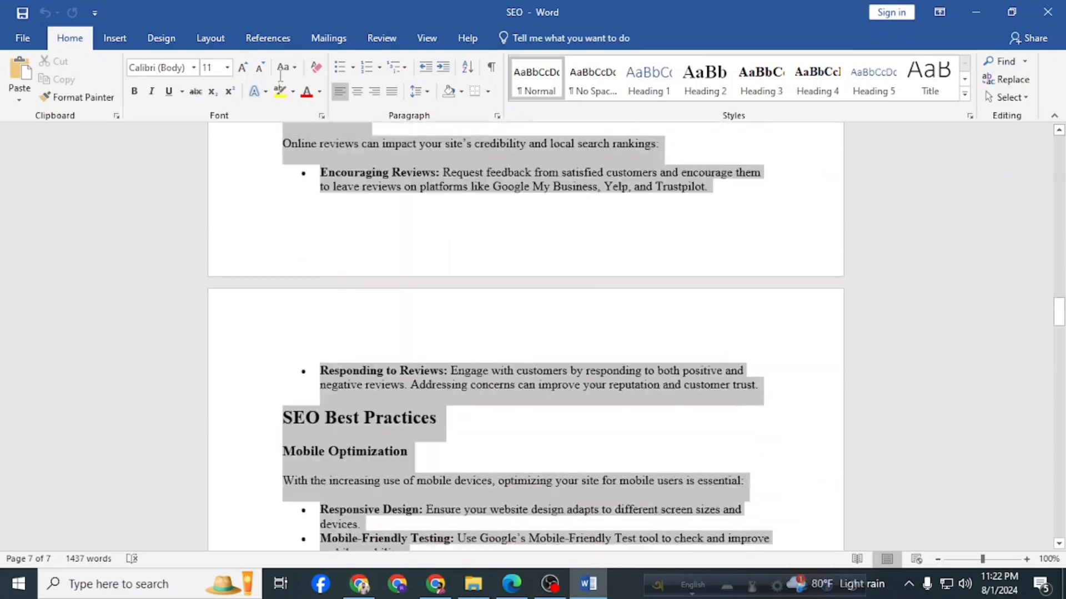
scroll(280, 72, up, 20)
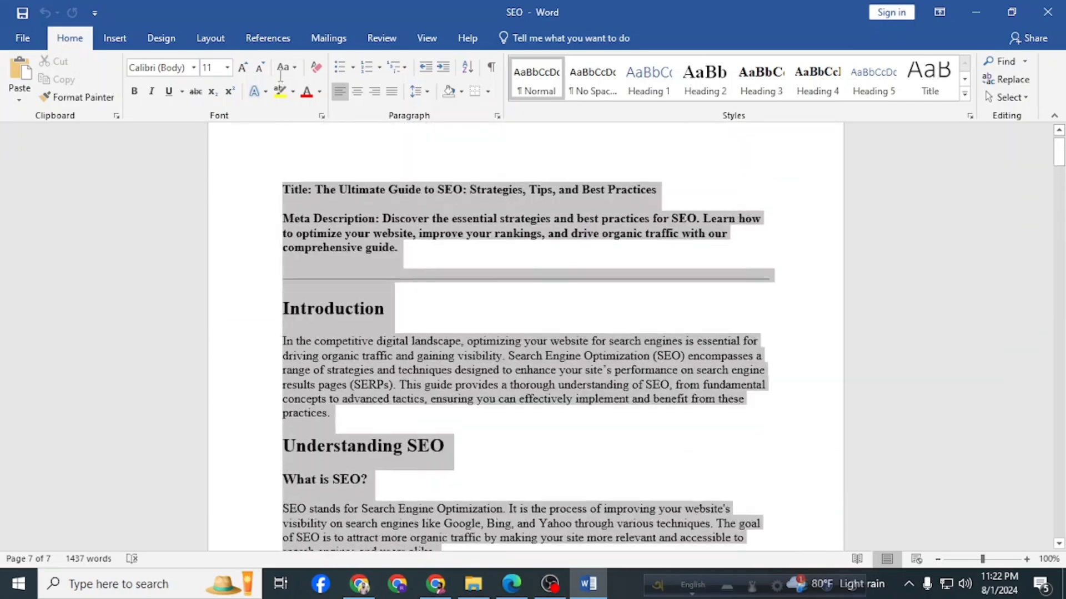
drag(300, 338, 285, 247)
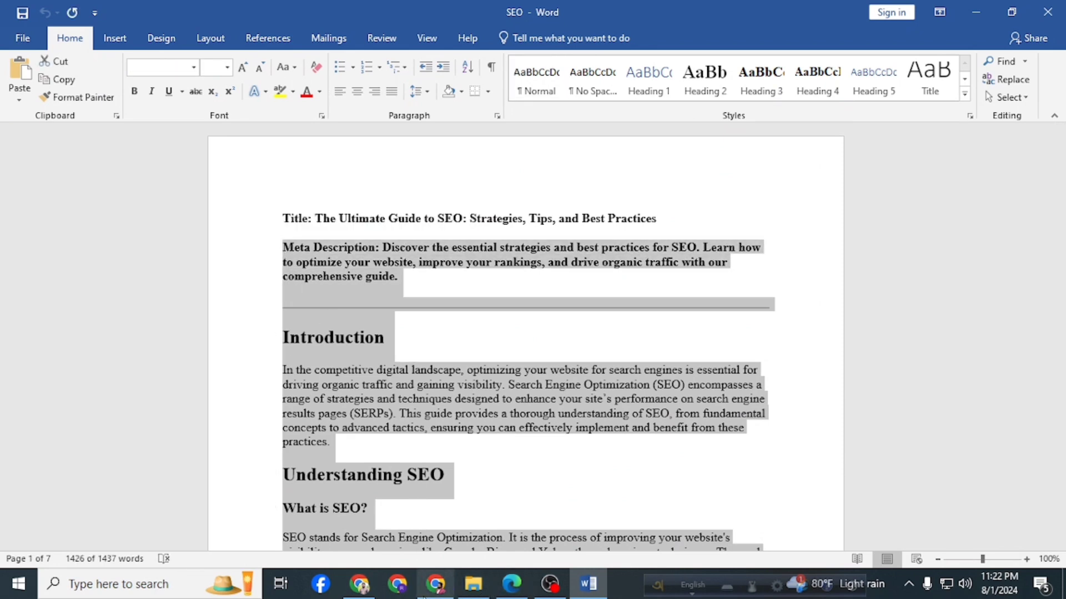
click(434, 589)
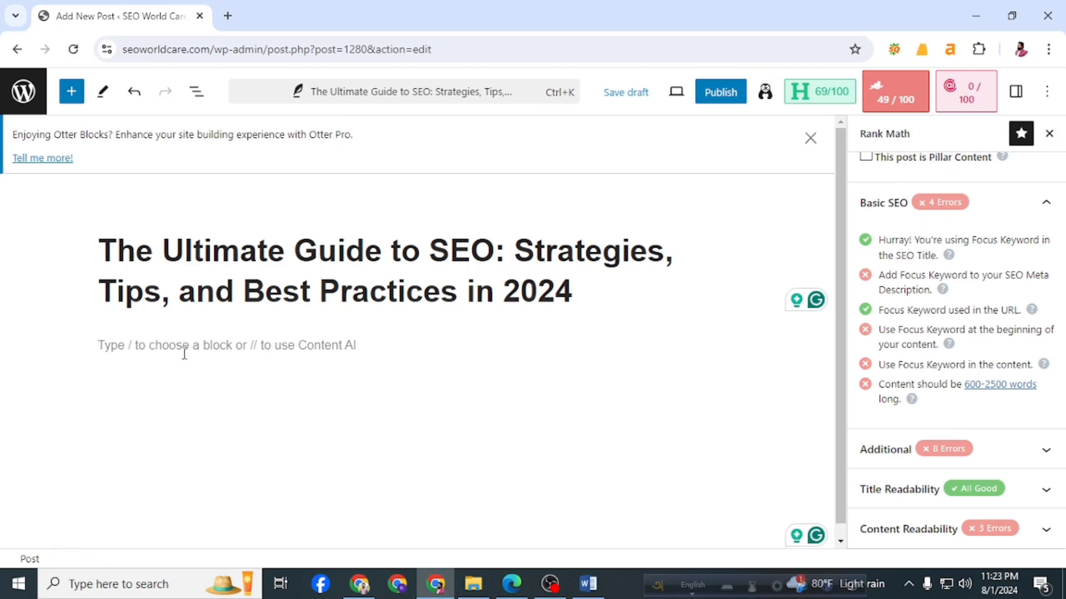
- Try pasting the copied article into the empty post body, check its layout, and undo the paste
click(184, 354)
key(ctrl+v)
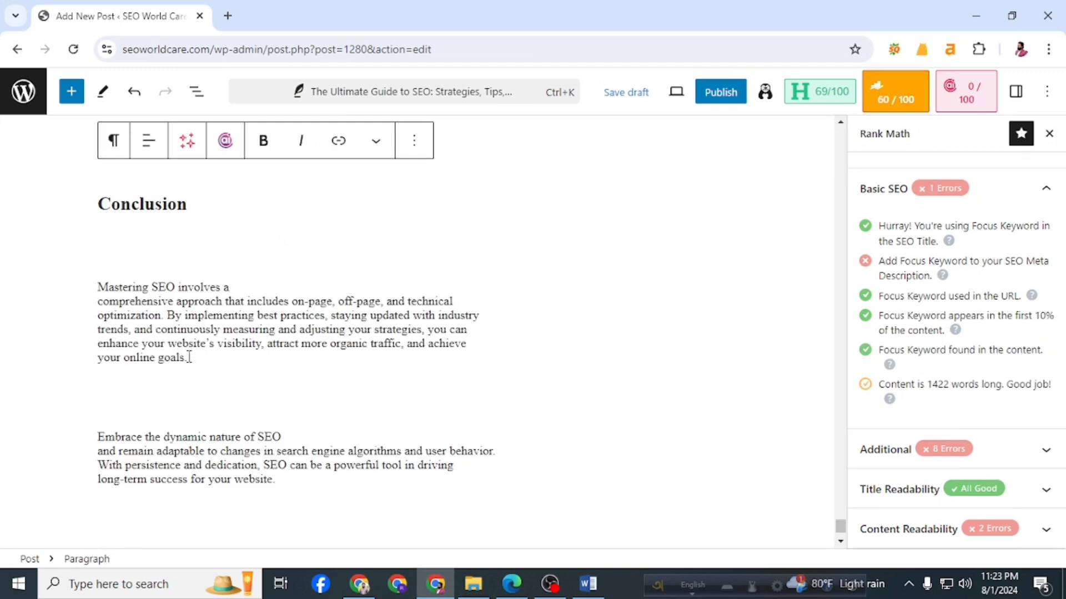
scroll(219, 369, up, 10)
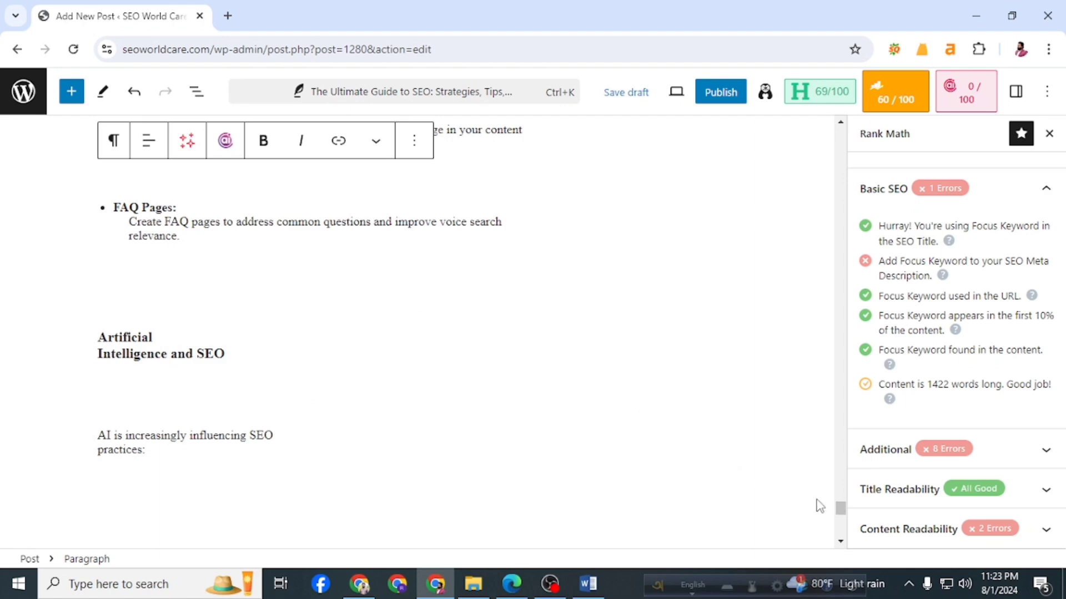
drag(841, 507, 809, 130)
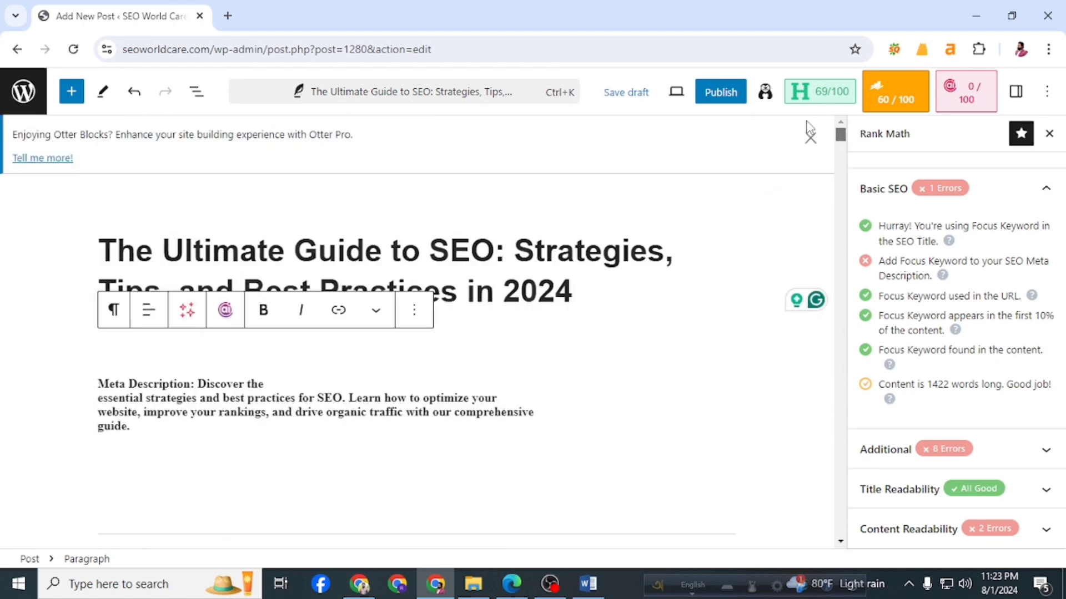
click(696, 430)
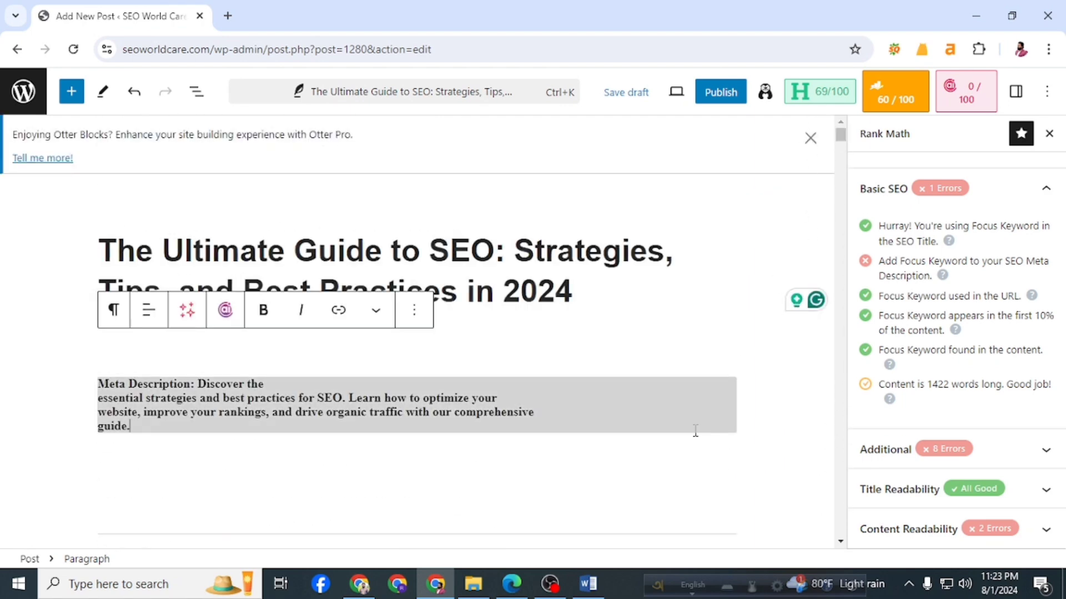
key(ctrl+z)
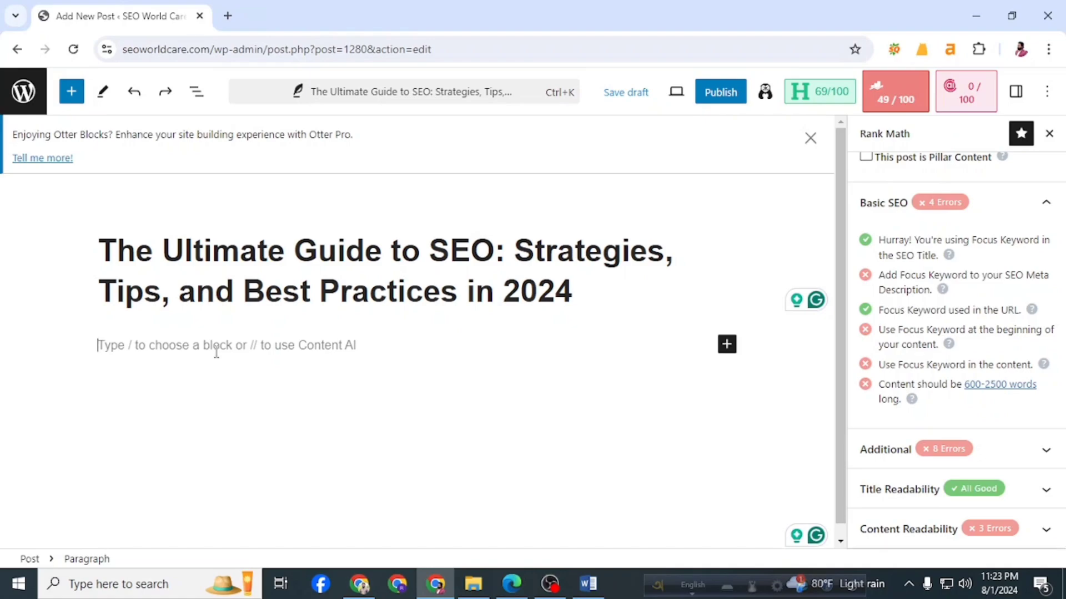
- Paste the copied article into the empty post body without its Word formatting and check it up to its beginning
key(ctrl+v)
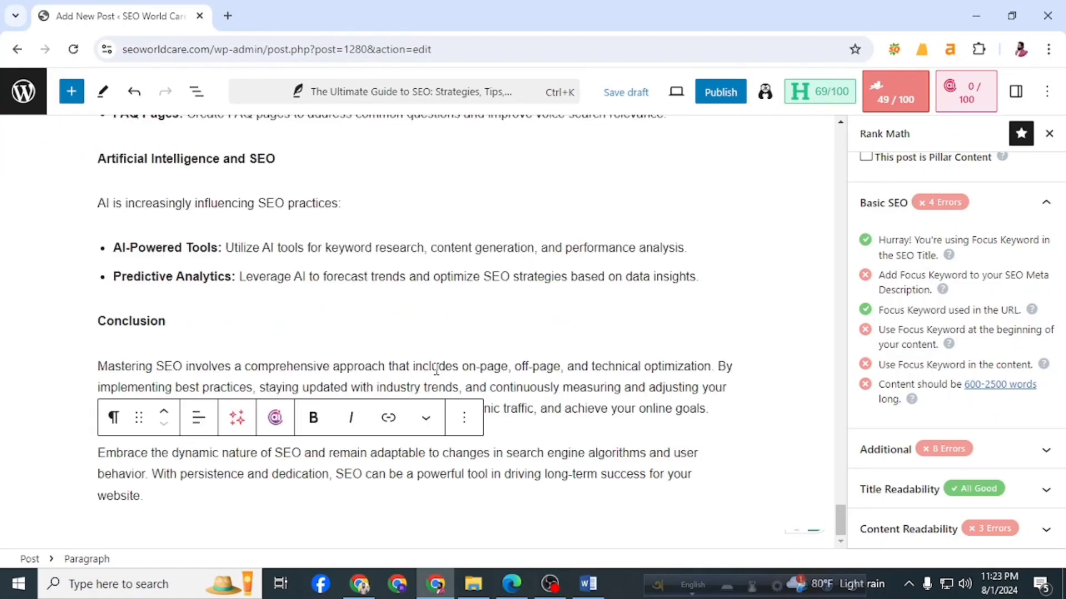
scroll(436, 369, up, 20)
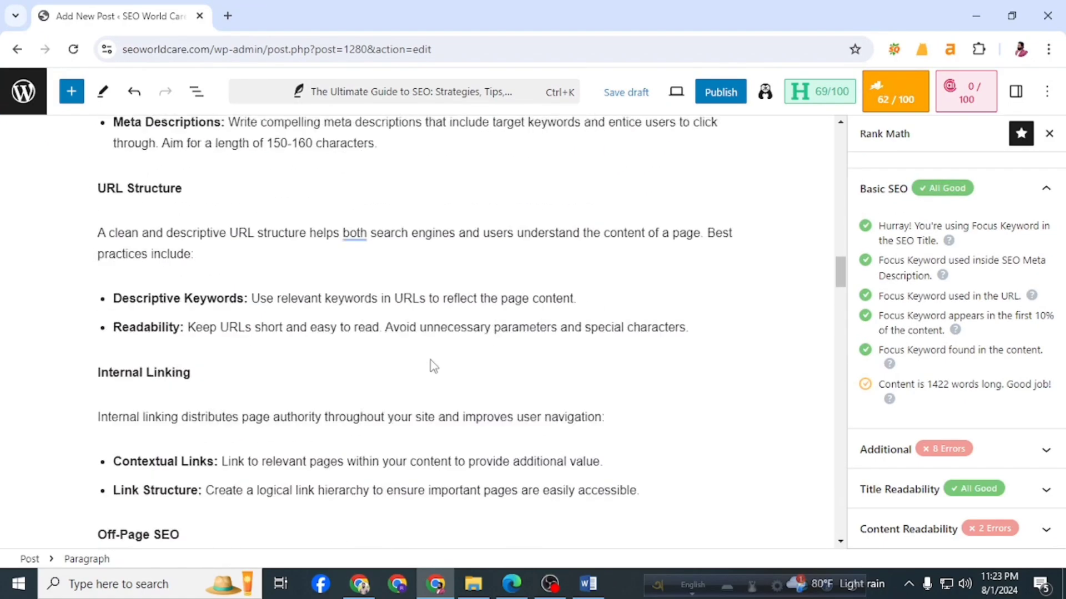
scroll(433, 366, up, 20)
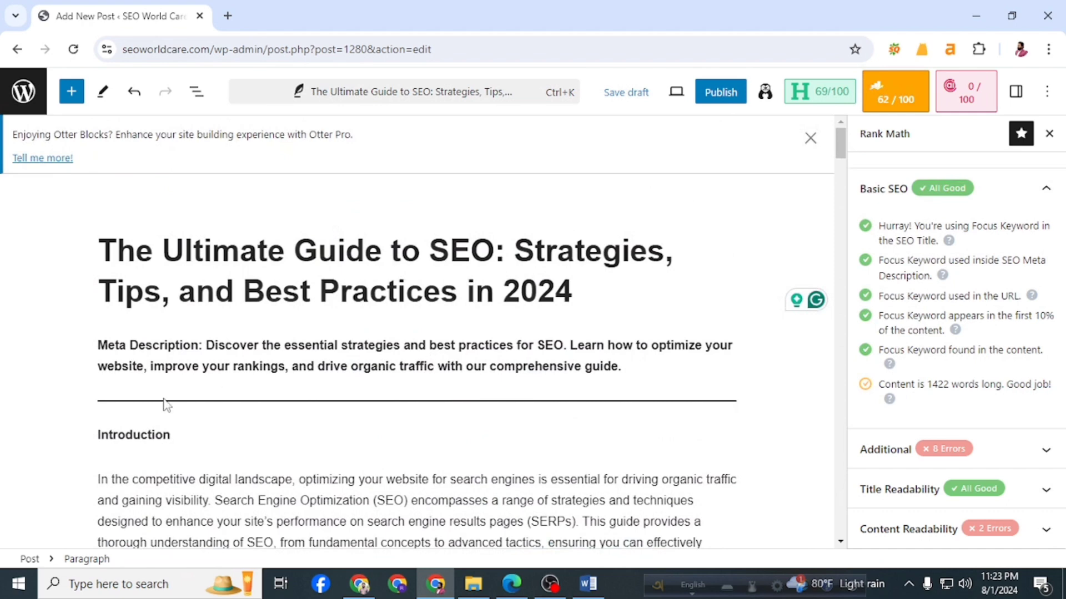
- Remove the "Meta Description:" label and the leading space from the post's first paragraph
drag(203, 345, 112, 347)
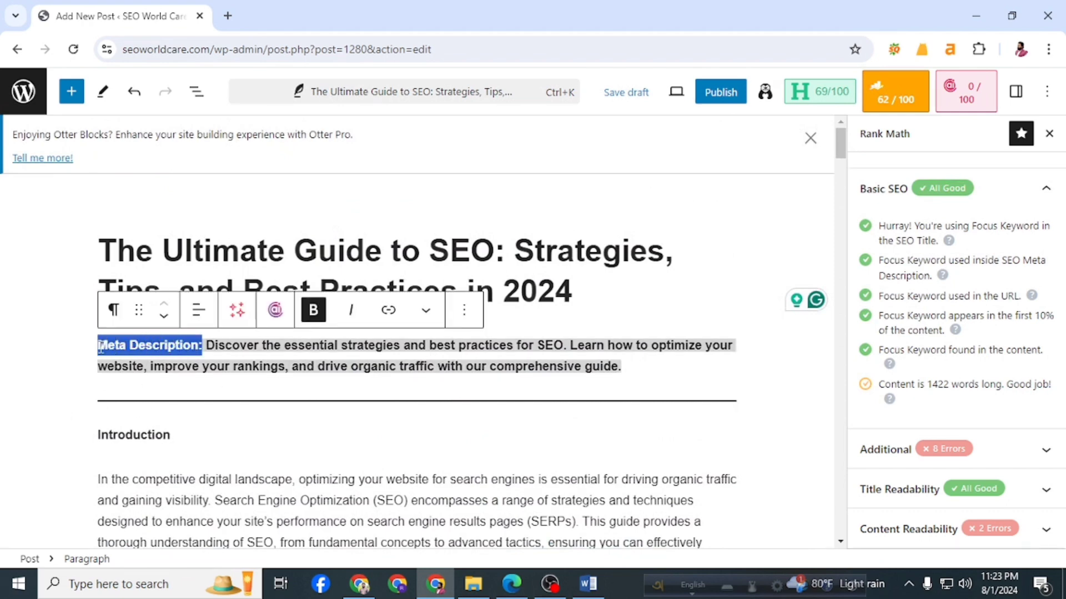
key(BackSpace)
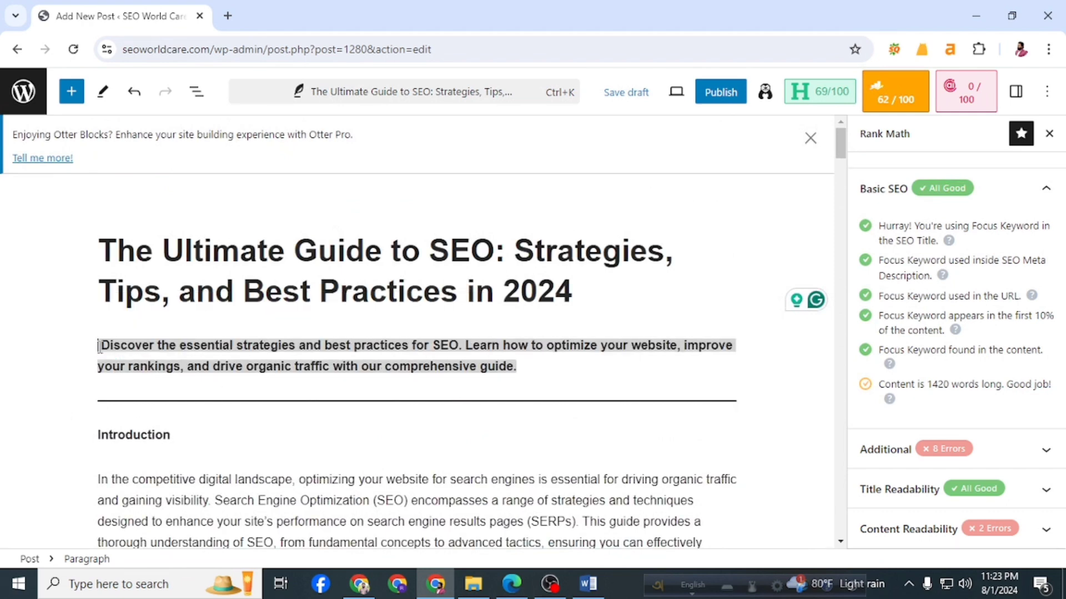
key(Delete)
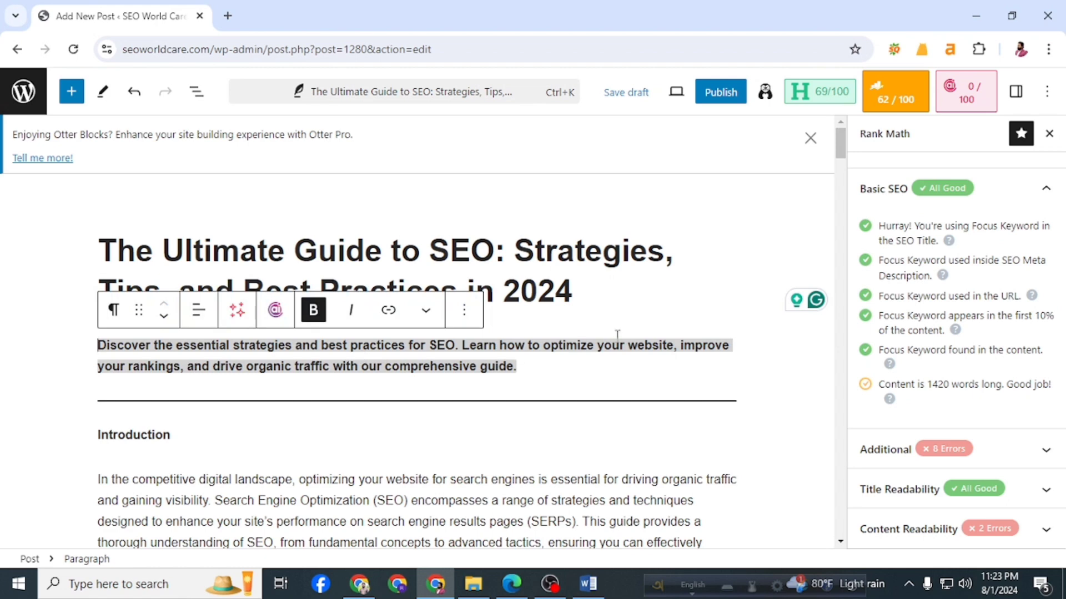
click(577, 392)
- Open the Rank Math snippet editor, review the title, permalink and description, and close it
scroll(930, 271, up, 8)
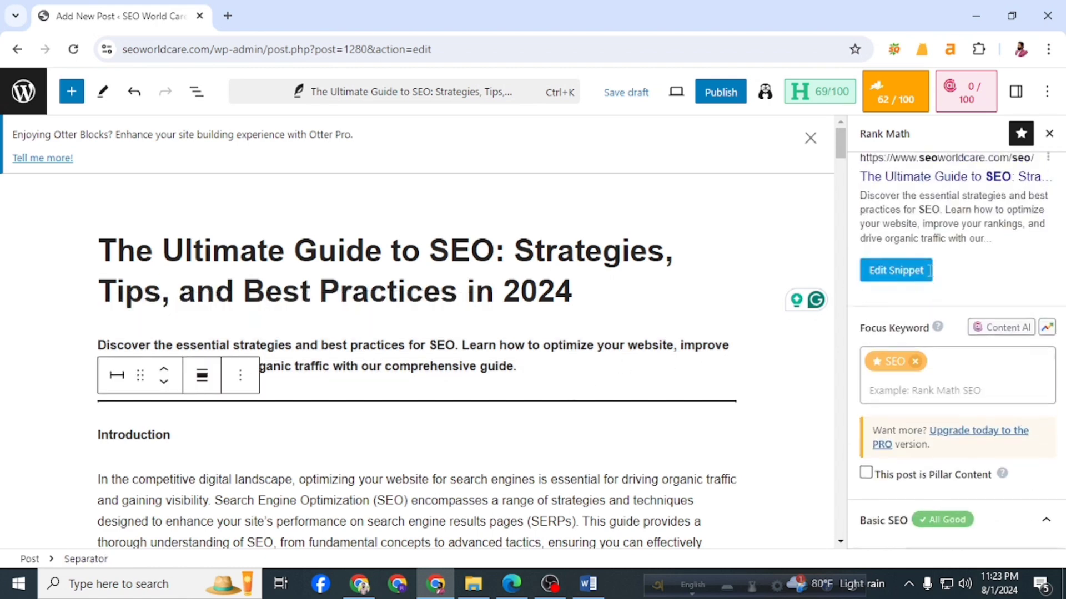
click(896, 352)
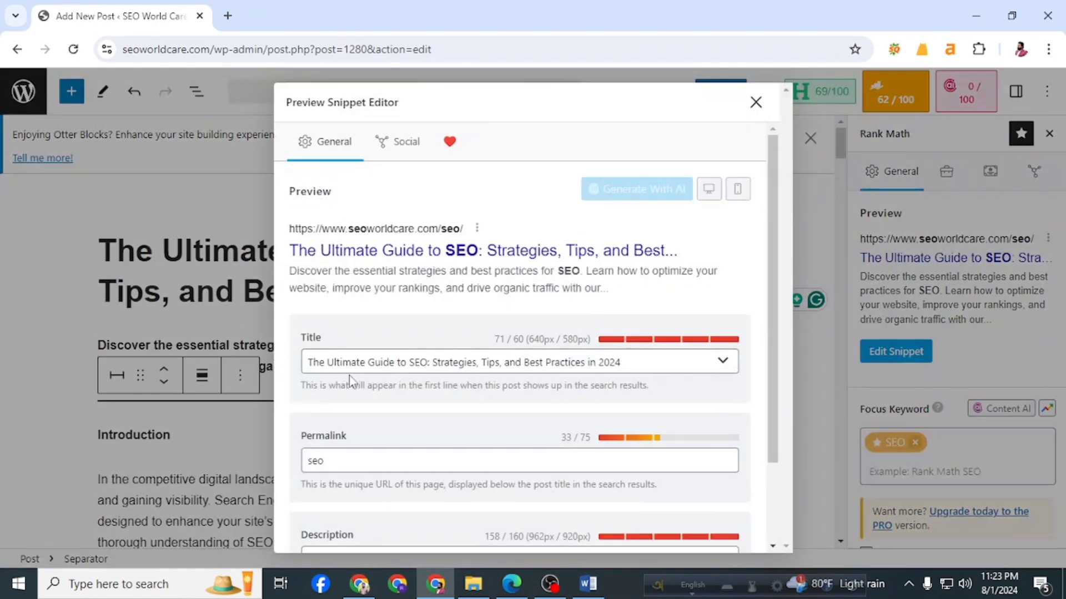
scroll(349, 381, down, 2)
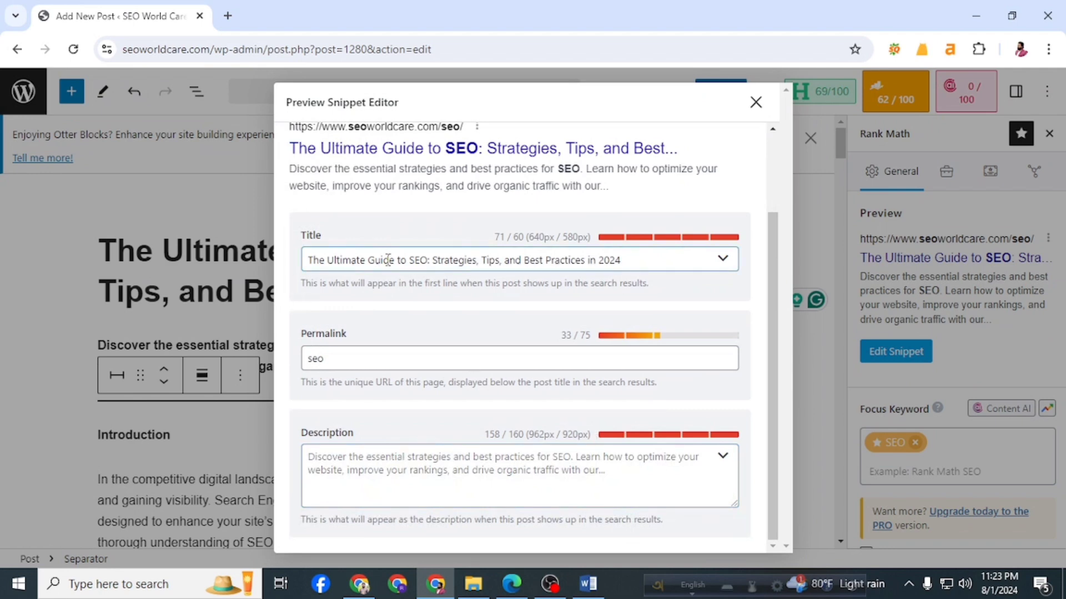
click(754, 101)
- Examine the Basic SEO checks, and expand the Additional section to review its checks against the article
scroll(964, 345, down, 6)
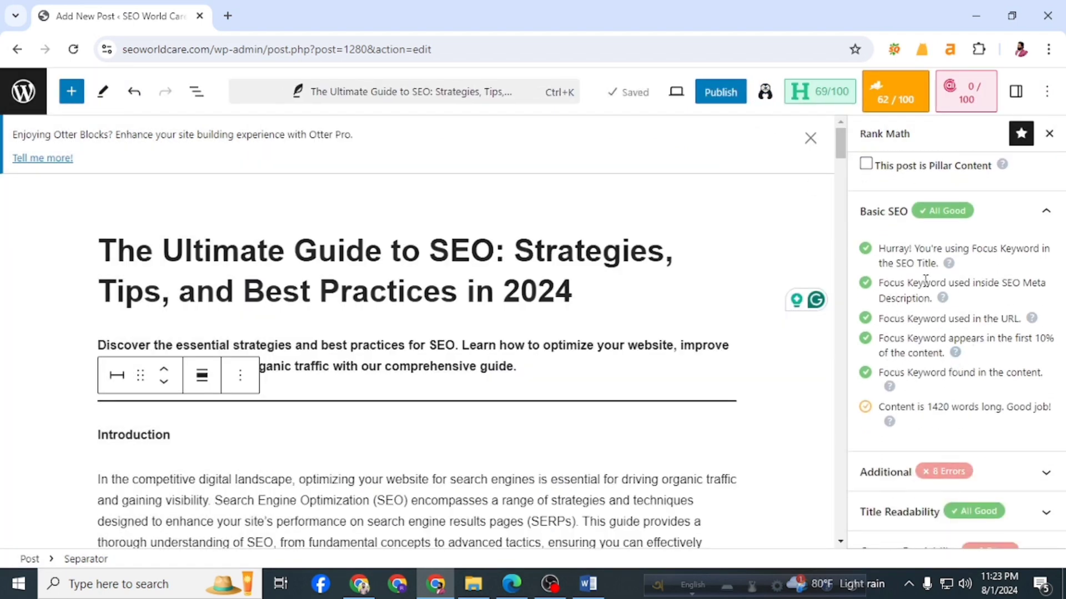
scroll(999, 357, down, 1)
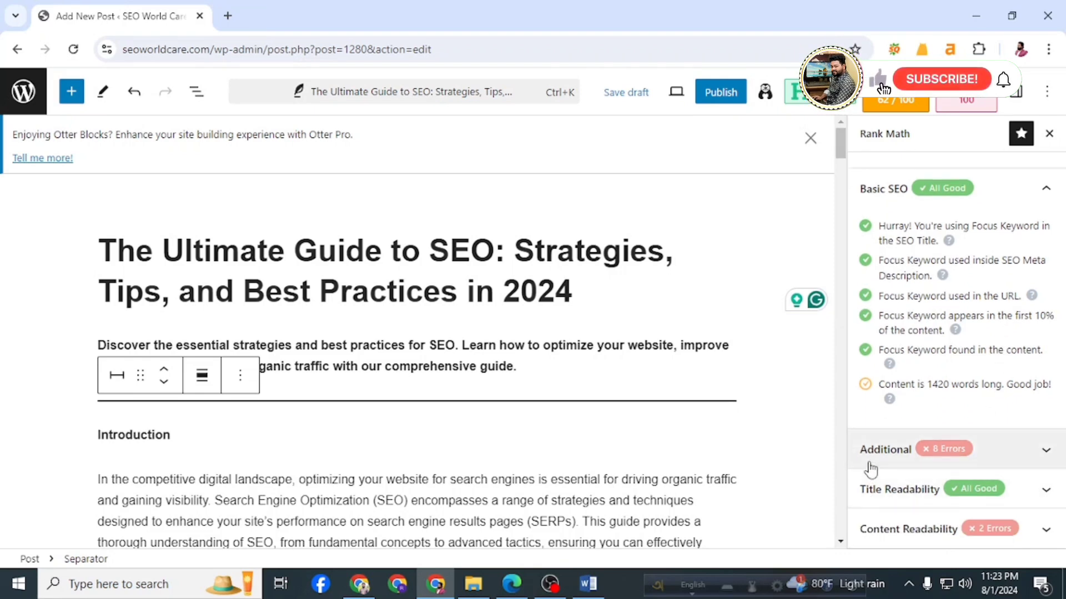
click(1039, 454)
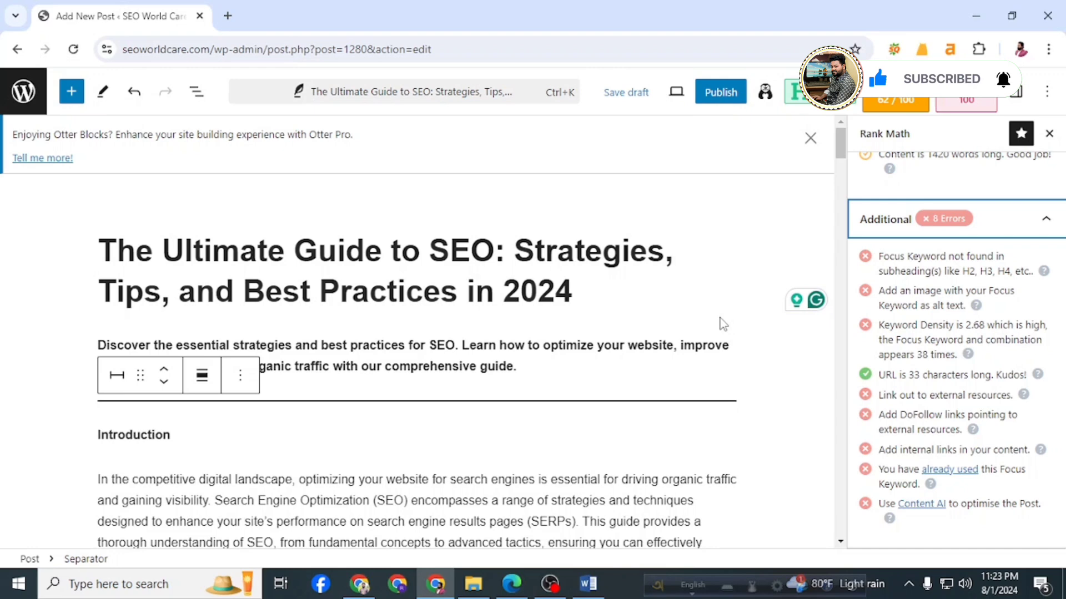
scroll(722, 323, down, 3)
scroll(464, 177, up, 3)
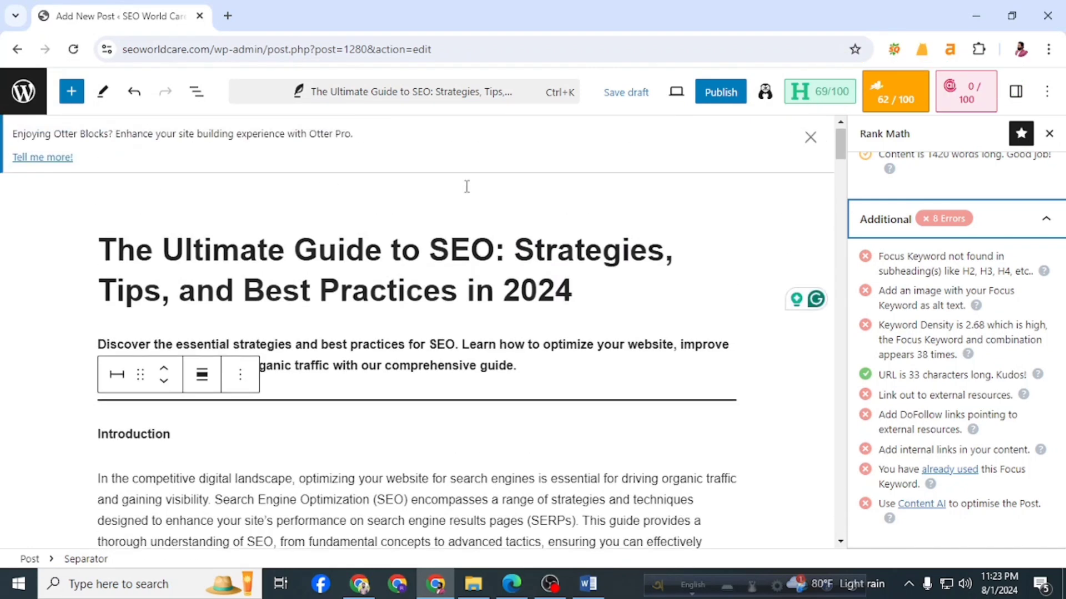
- Convert the "What is SEO?" paragraph into an H2 heading
scroll(514, 267, down, 7)
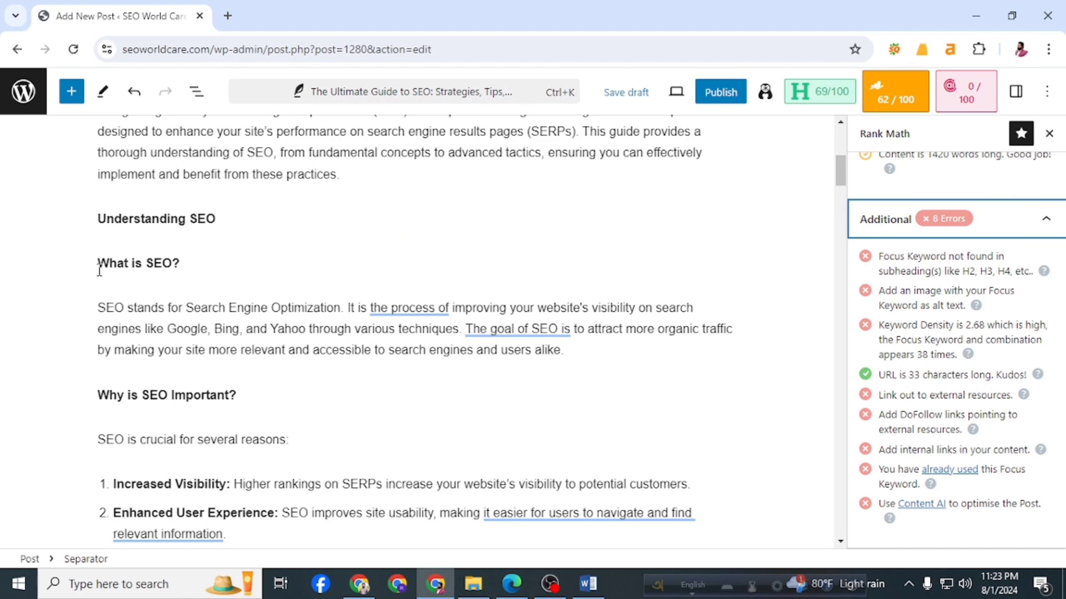
drag(99, 264, 181, 265)
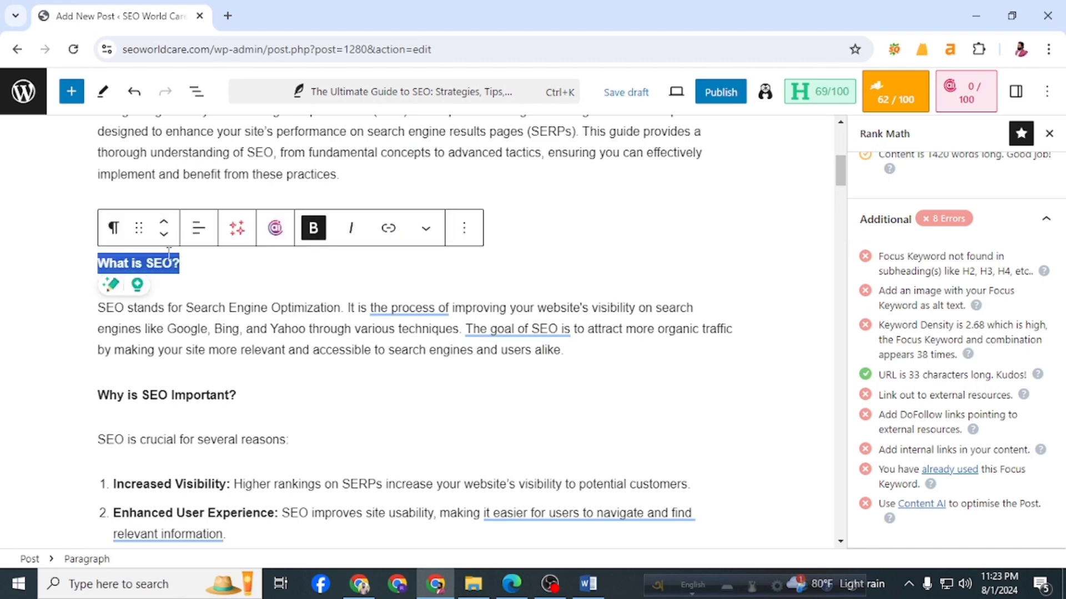
click(113, 232)
click(167, 302)
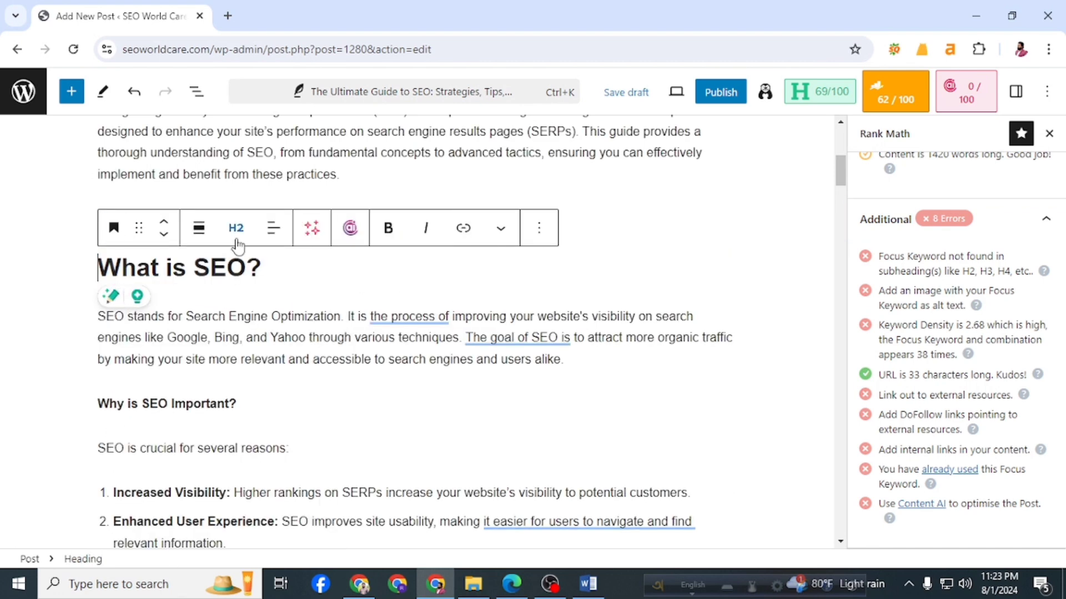
- Convert the "On-Page SEO" paragraph under "Key Components of SEO" into an H2 heading
scroll(215, 354, down, 3)
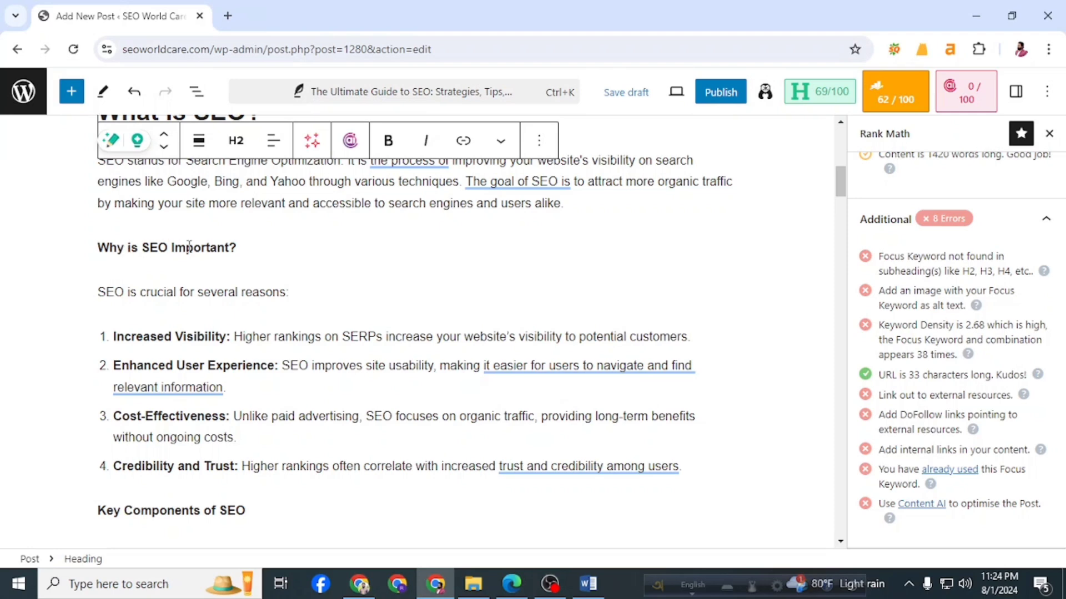
scroll(292, 359, down, 4)
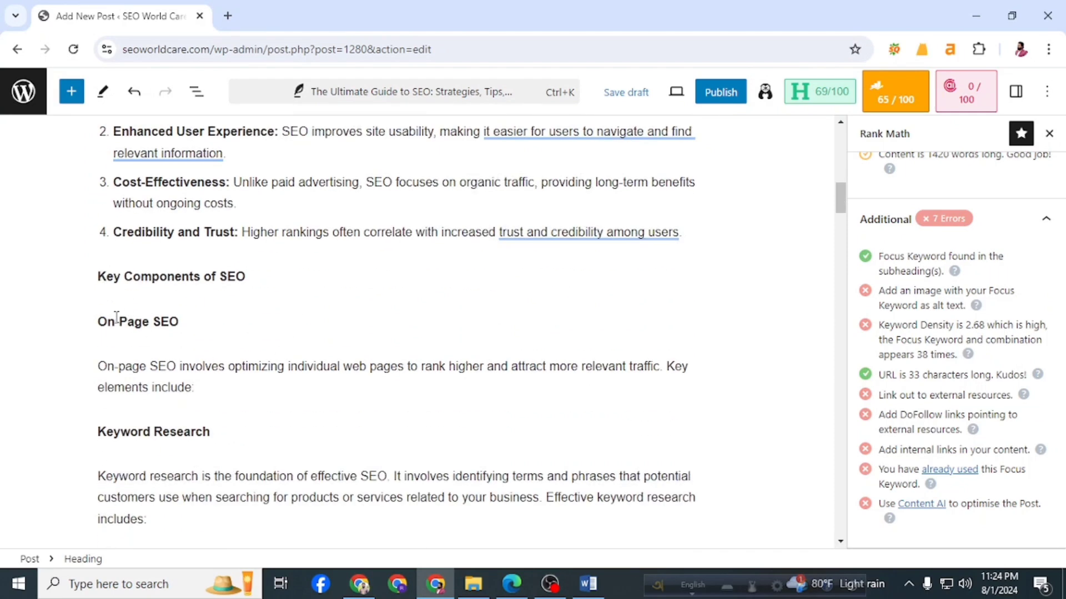
drag(183, 325, 97, 323)
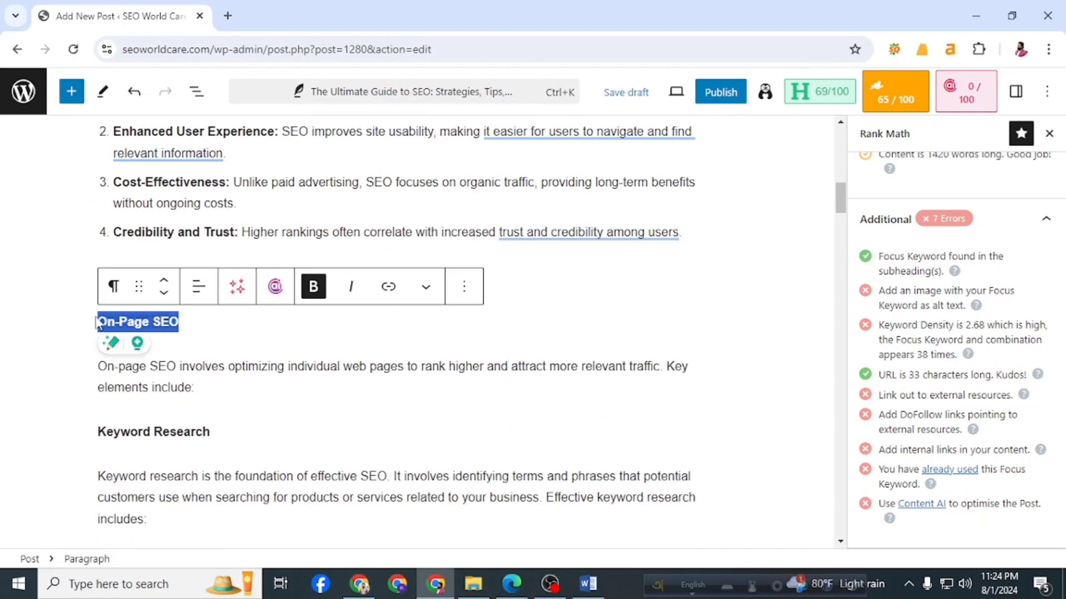
click(113, 286)
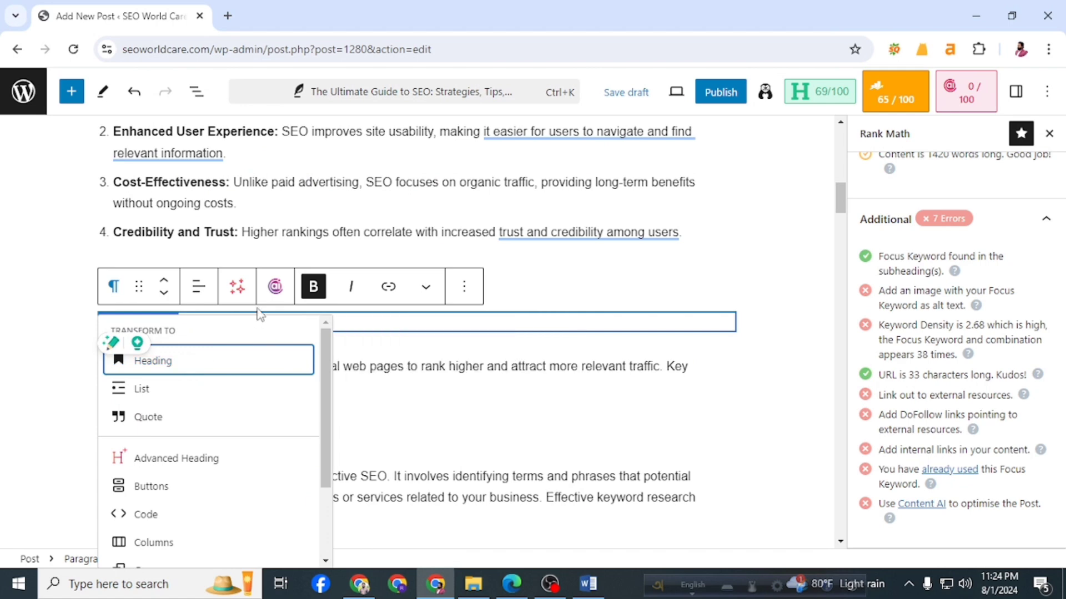
click(172, 364)
scroll(189, 359, down, 3)
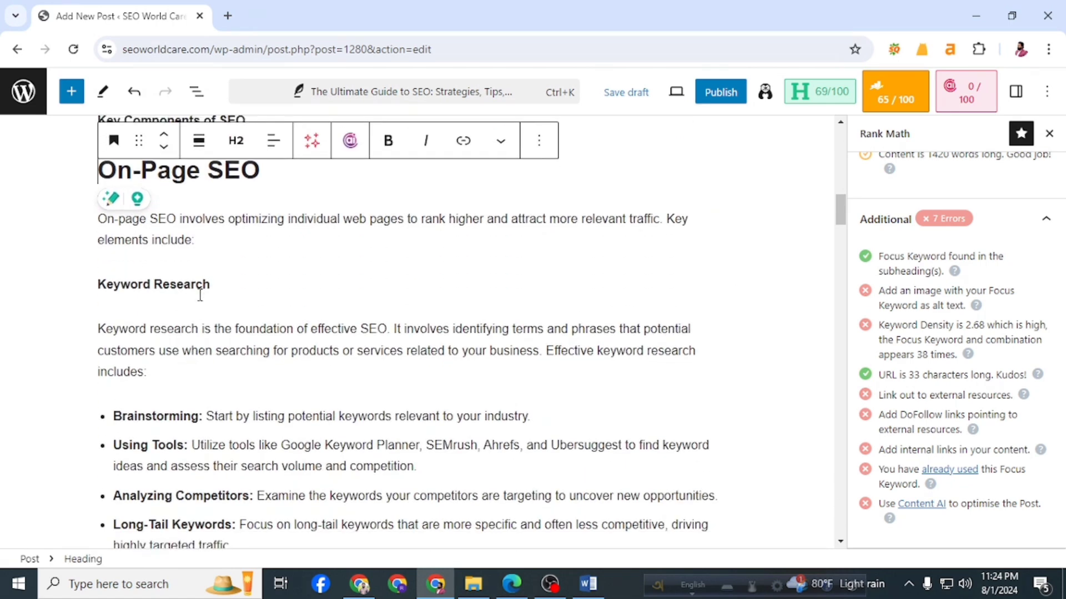
- Convert the "Keyword Research" and "Content Optimization" paragraphs under "On-Page SEO" into H2 headings
drag(215, 286, 97, 286)
click(114, 250)
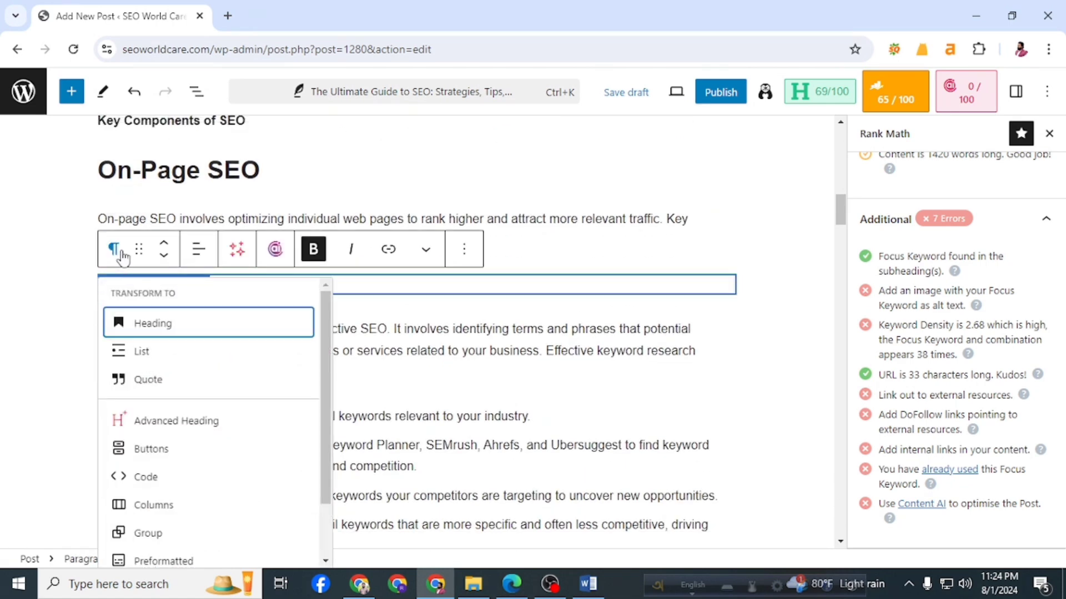
click(152, 333)
scroll(174, 352, down, 5)
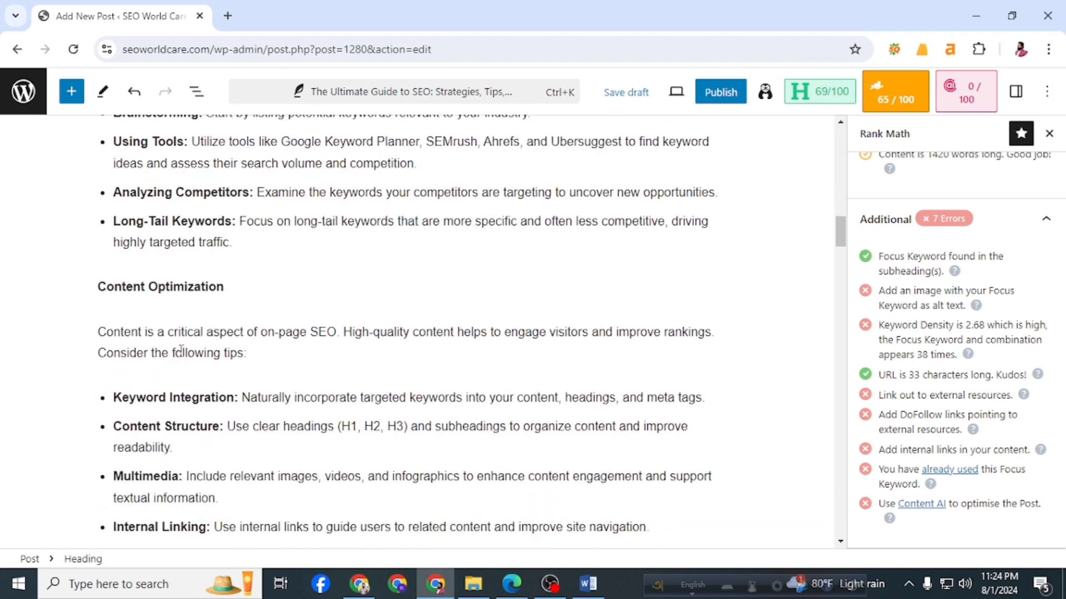
drag(227, 287, 109, 286)
click(113, 250)
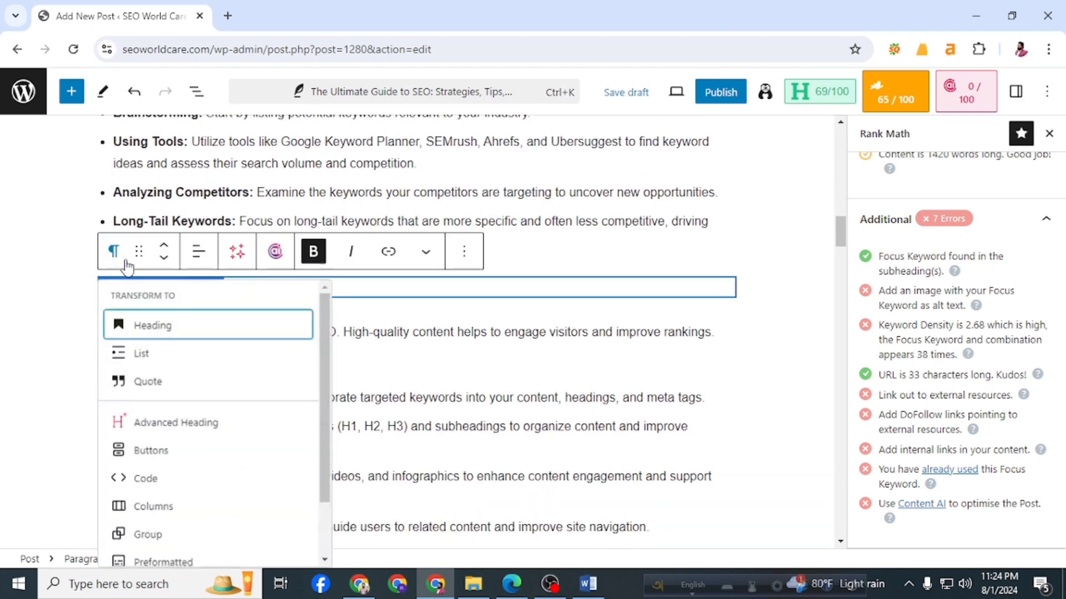
click(164, 331)
- Convert the "Meta Tags" paragraph into a heading and set its level to H3
scroll(212, 371, down, 5)
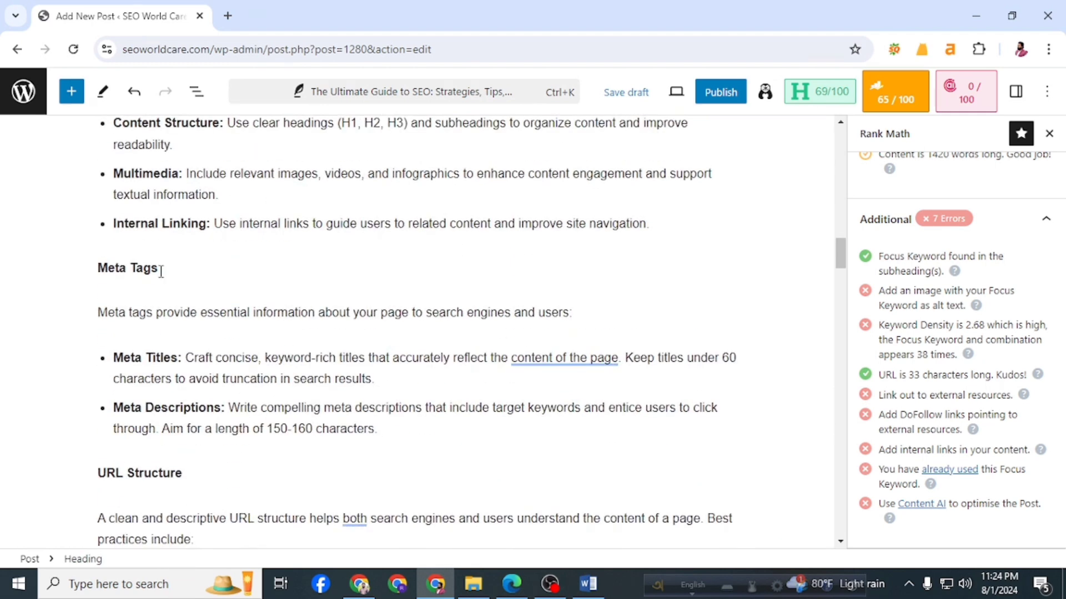
click(159, 270)
click(186, 472)
scroll(211, 471, down, 4)
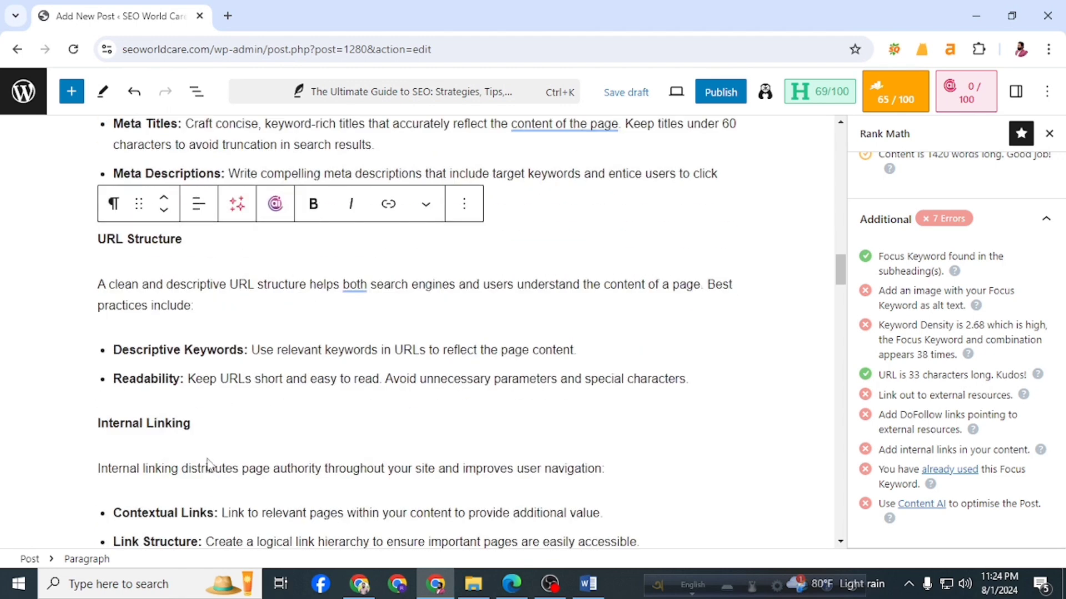
scroll(203, 464, up, 5)
drag(164, 352, 95, 352)
click(114, 311)
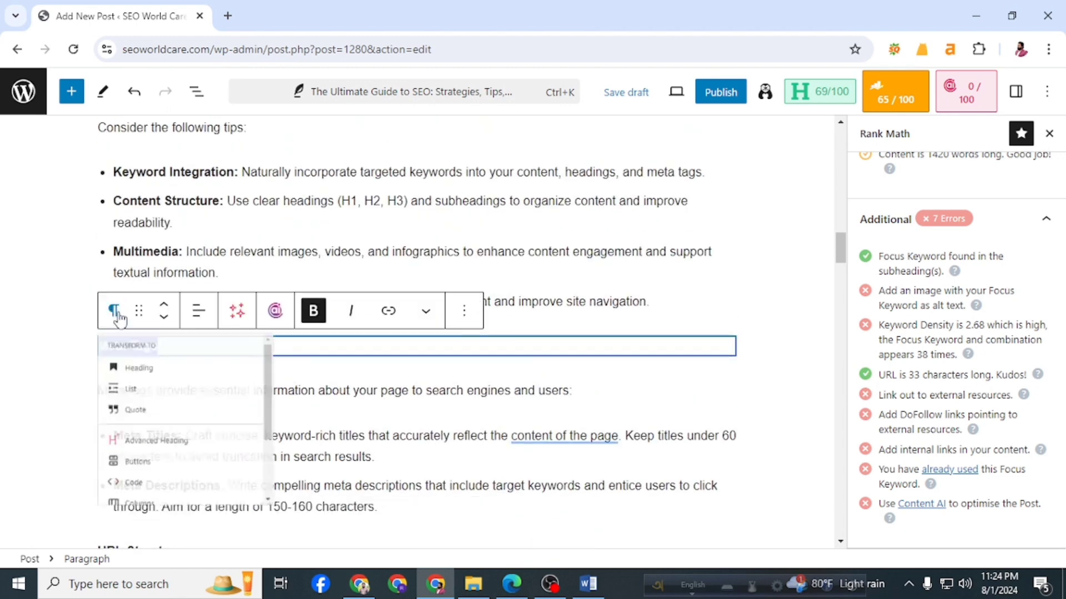
click(185, 392)
click(236, 311)
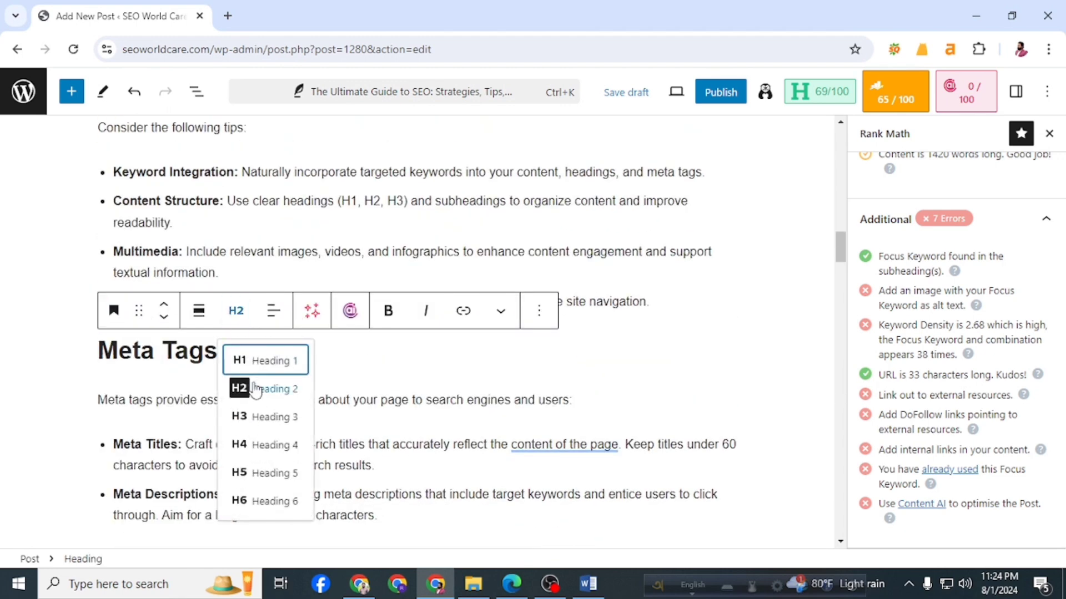
click(263, 418)
- Convert the "URL Structure" paragraph below the meta tags list into an H3 heading
scroll(201, 399, down, 3)
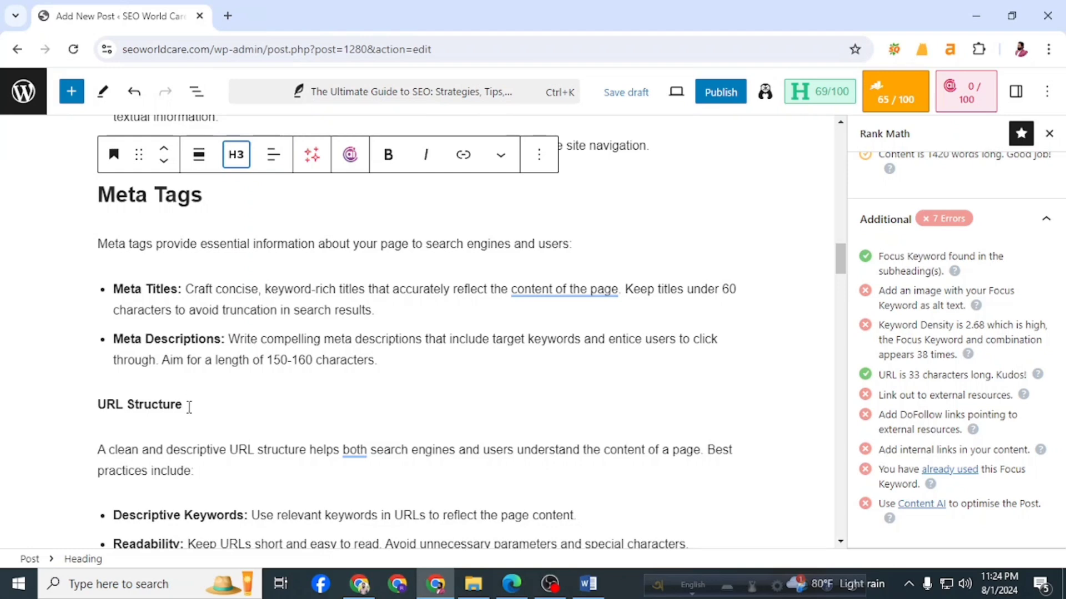
drag(189, 407, 96, 405)
click(113, 369)
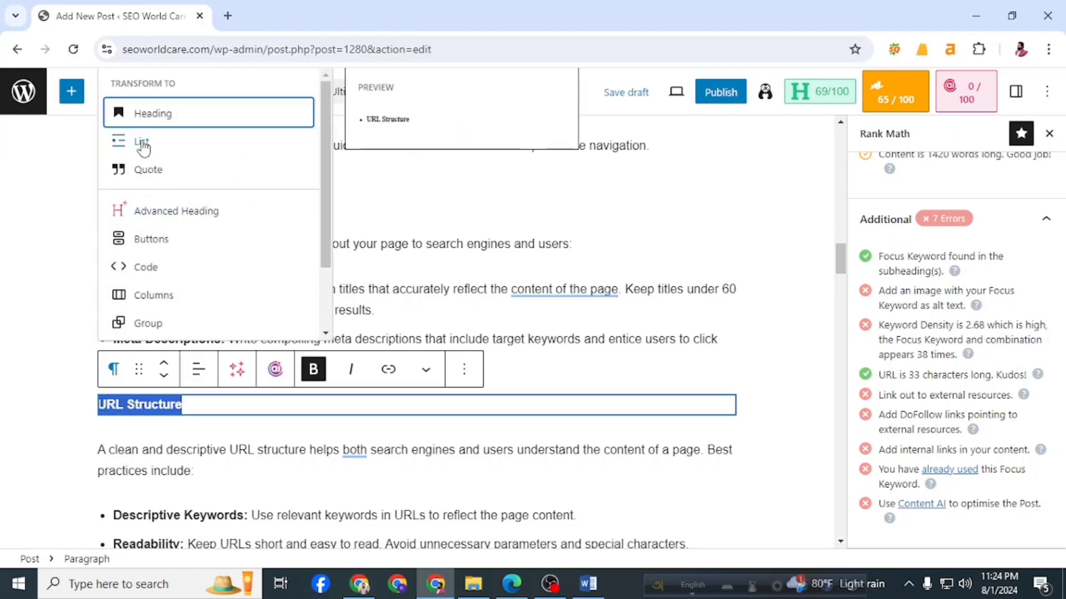
click(153, 113)
click(236, 369)
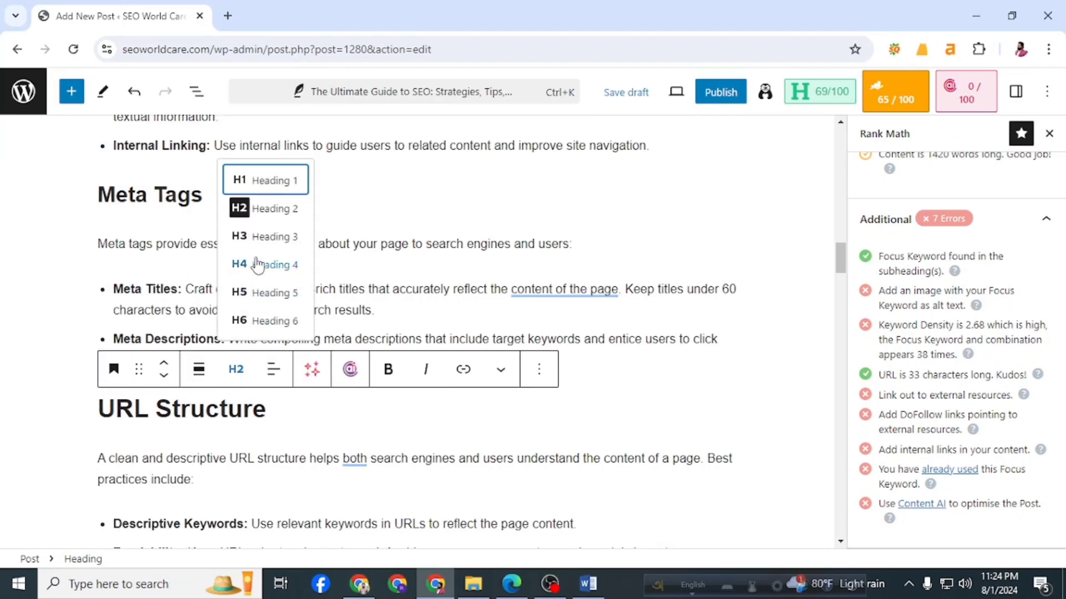
click(263, 236)
- Convert the "Off-Page SEO" paragraph after the internal linking section into an H2 heading
scroll(288, 421, down, 5)
scroll(293, 441, down, 4)
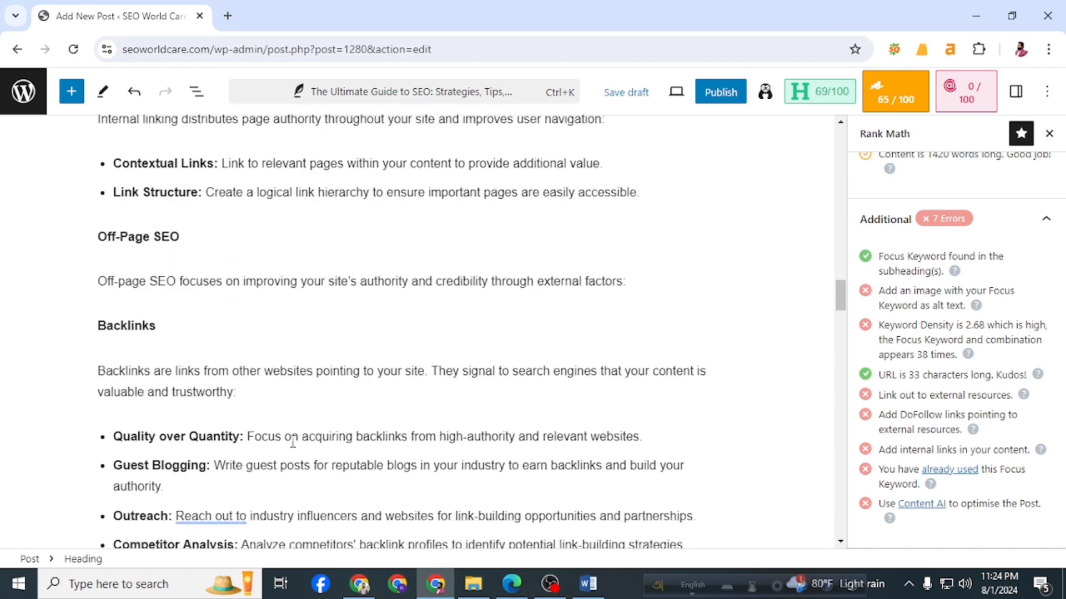
drag(190, 209, 98, 214)
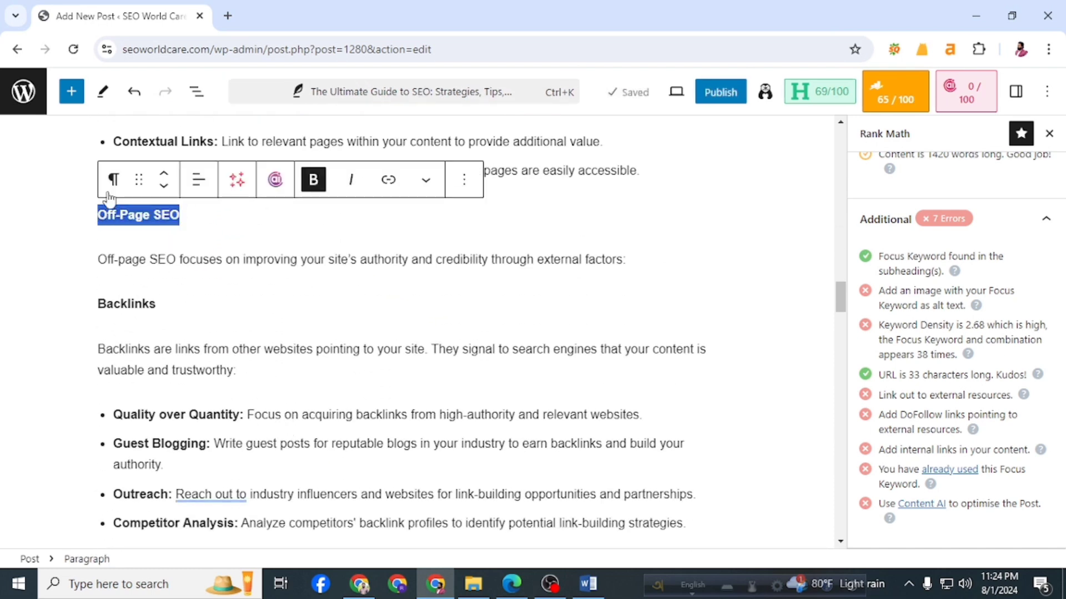
click(114, 179)
click(161, 256)
- Convert the "Technical SEO" paragraph after the site speed section into an H2 heading
scroll(187, 356, down, 1)
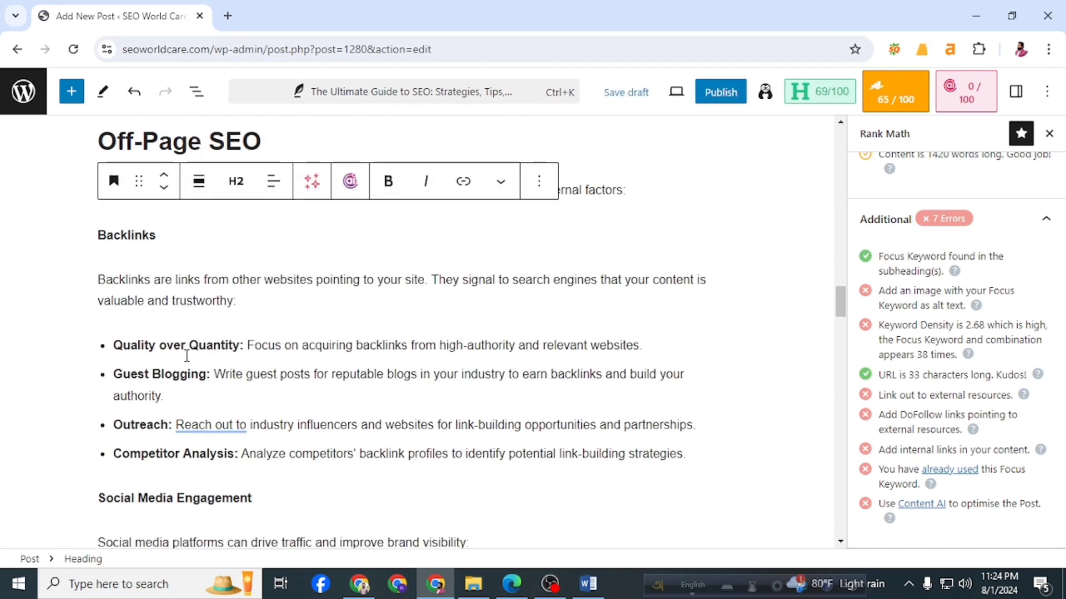
scroll(189, 338, down, 8)
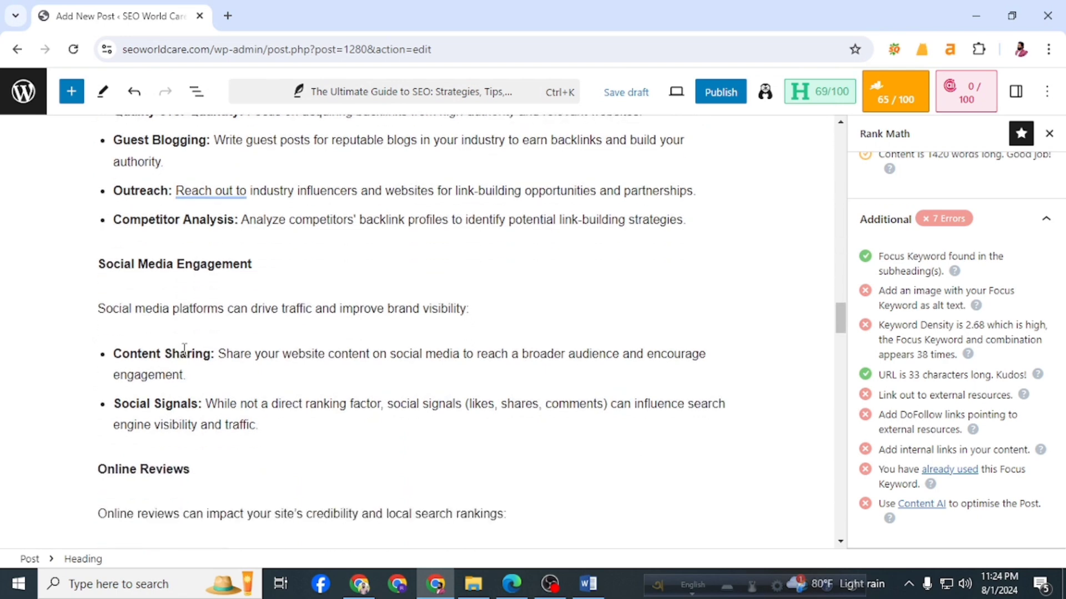
scroll(185, 349, down, 1)
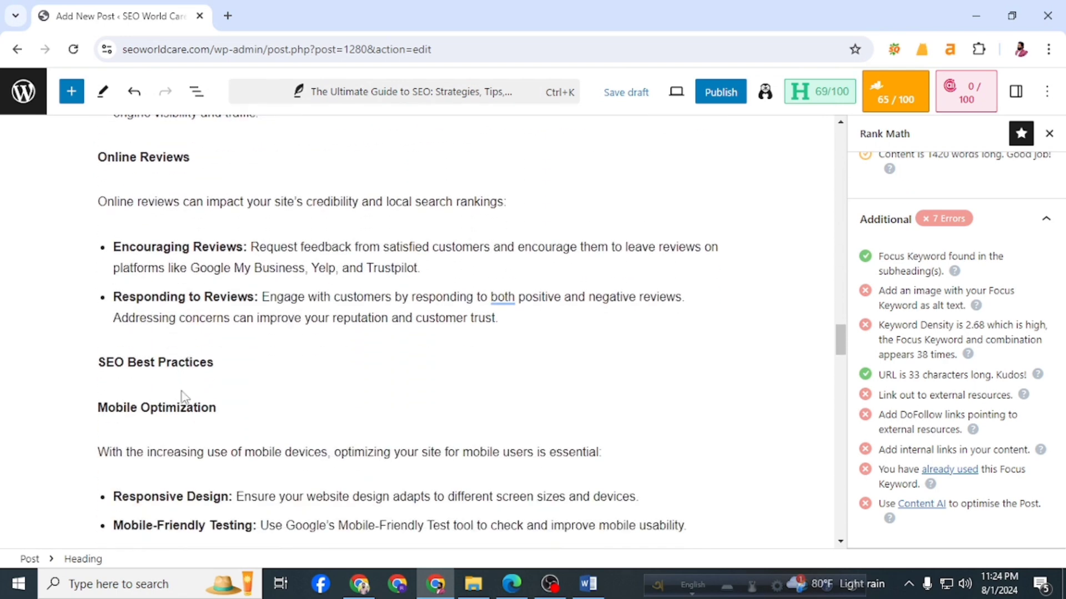
scroll(204, 413, down, 8)
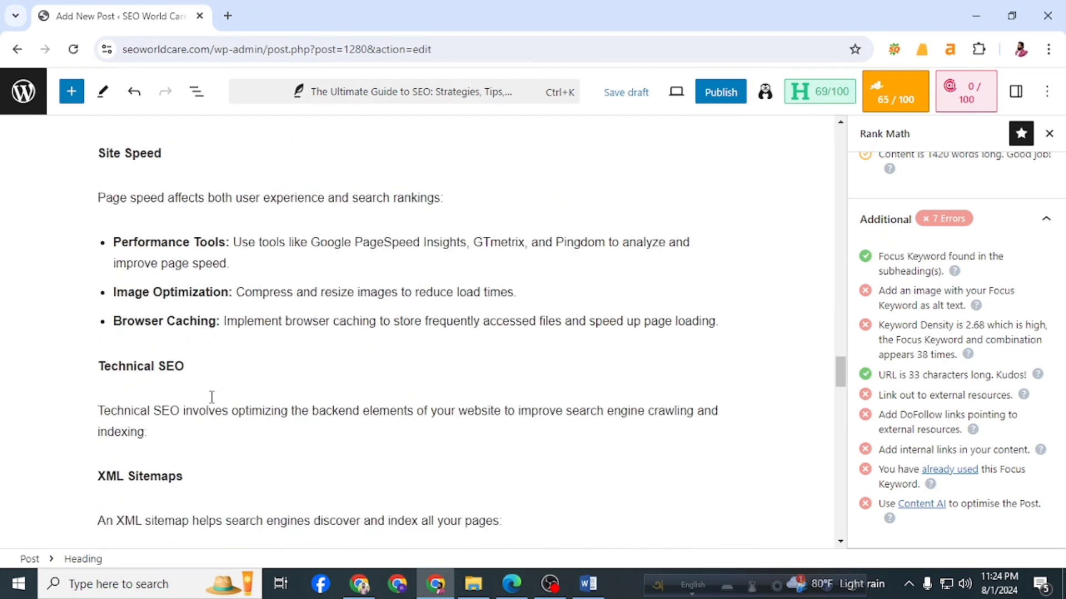
drag(196, 349, 113, 348)
click(114, 308)
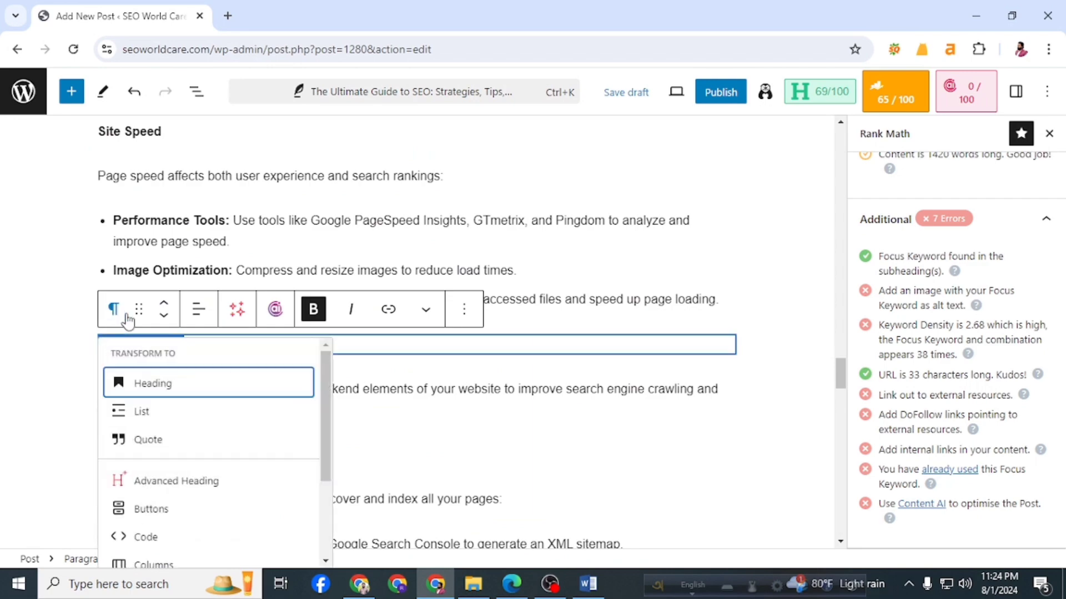
click(161, 388)
- Convert the "Content Marketing" paragraph under "Advanced SEO Strategies" into an H3 heading
scroll(198, 409, down, 3)
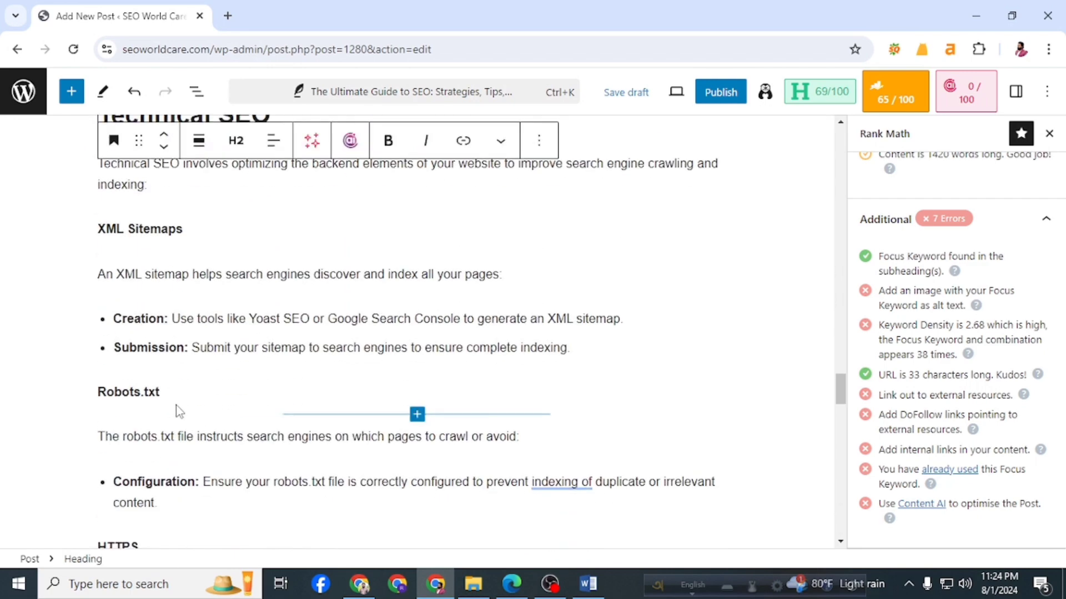
scroll(200, 419, down, 14)
scroll(196, 417, down, 4)
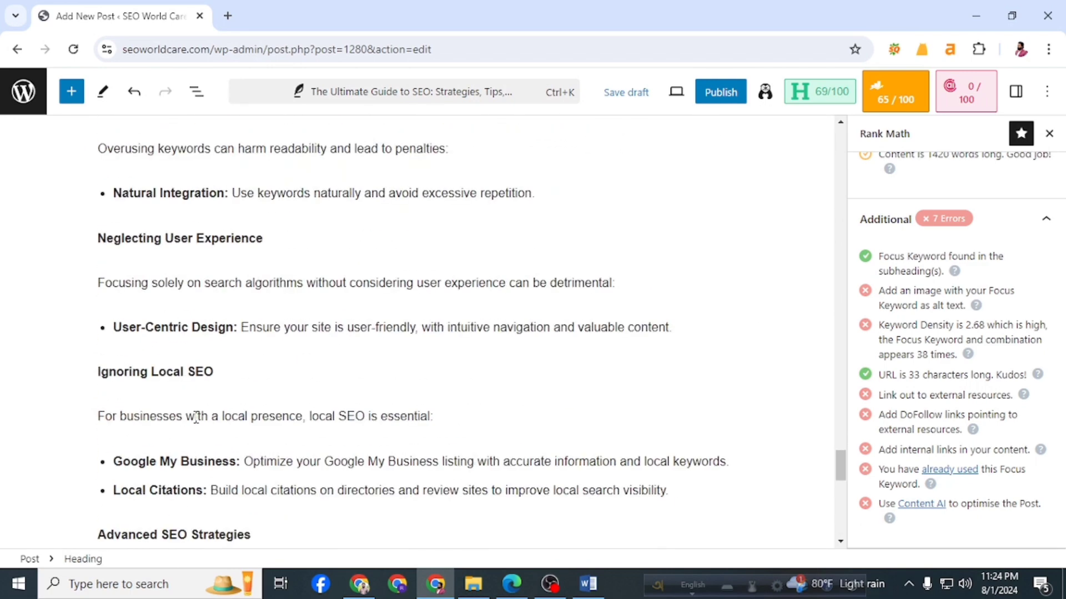
scroll(196, 417, down, 7)
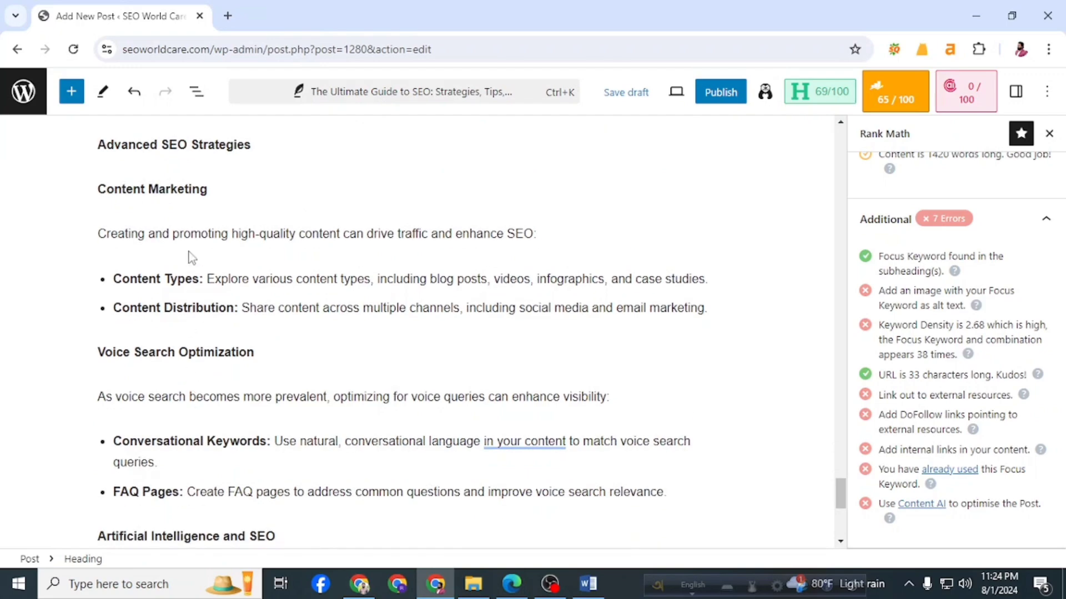
scroll(218, 390, down, 6)
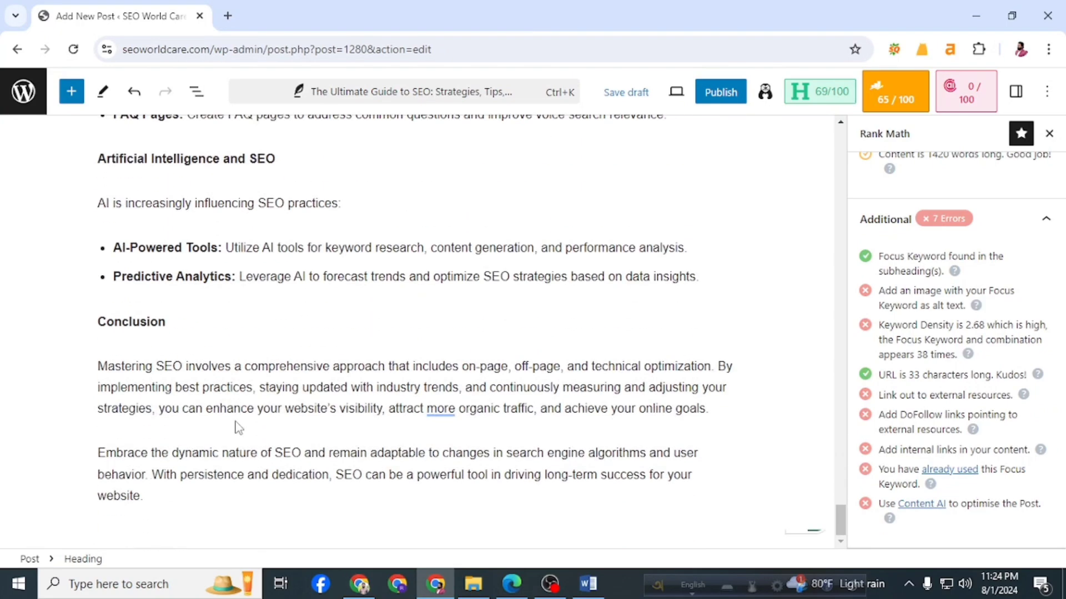
scroll(237, 428, up, 6)
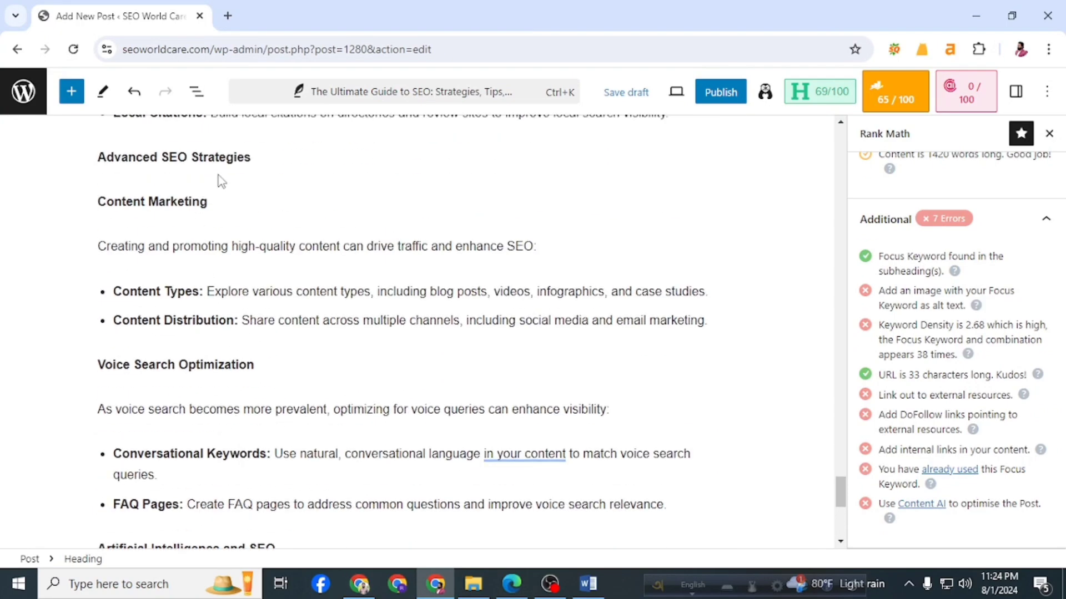
drag(210, 203, 126, 202)
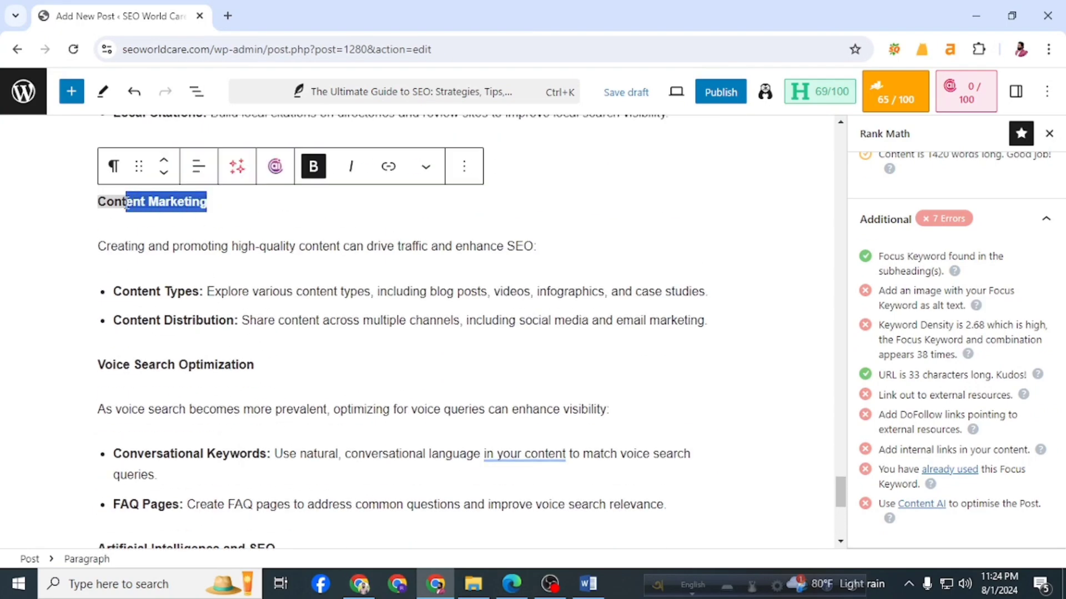
click(111, 168)
click(174, 241)
click(236, 166)
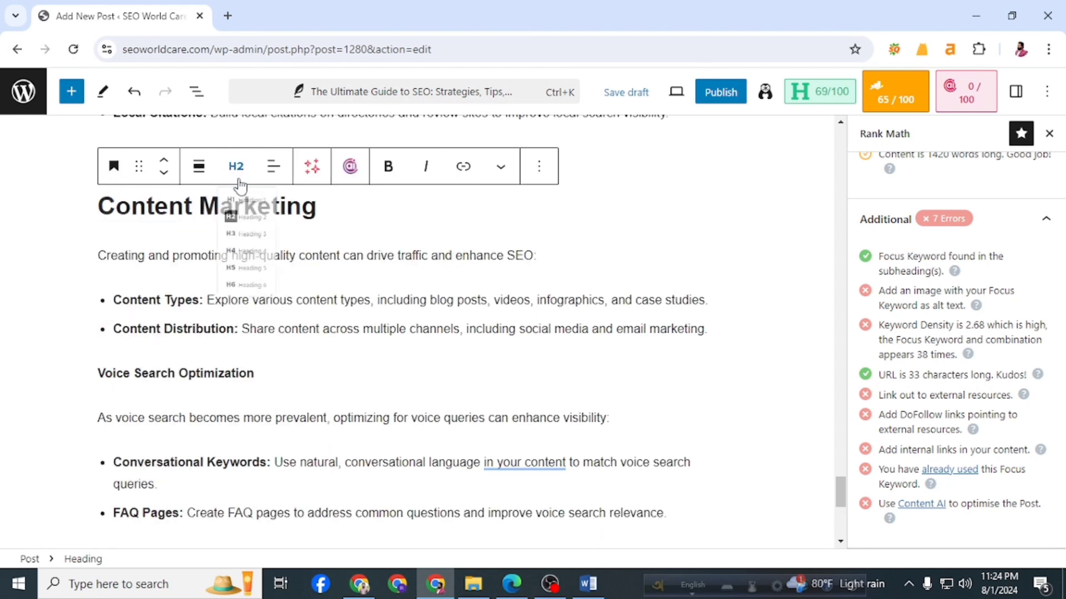
click(247, 272)
- Convert the "Artificial Intelligence and SEO" paragraph into a heading and set its level to H3
scroll(223, 429, down, 3)
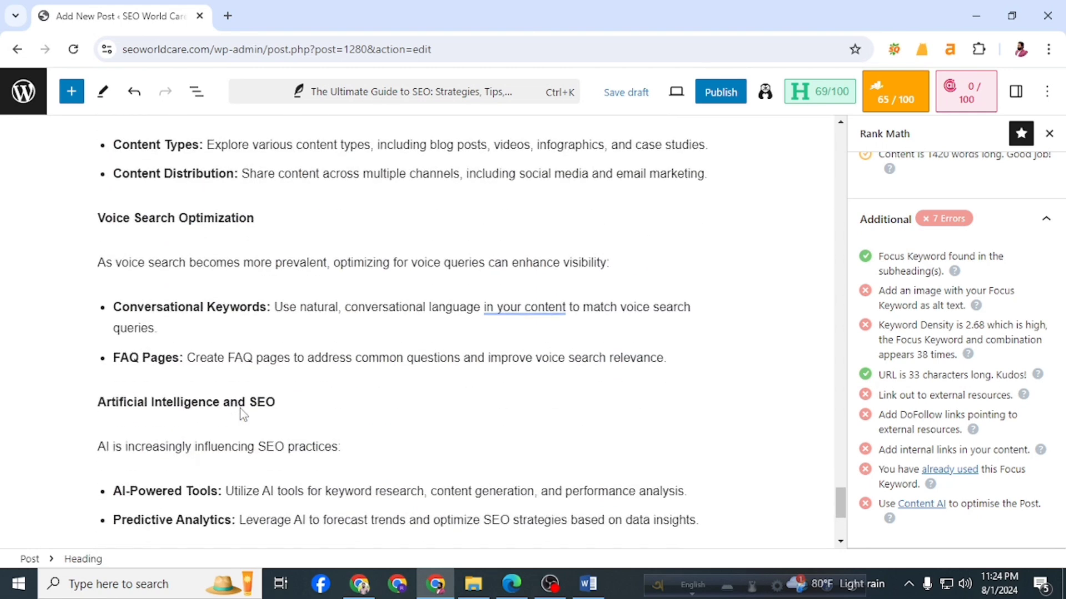
drag(275, 407, 95, 407)
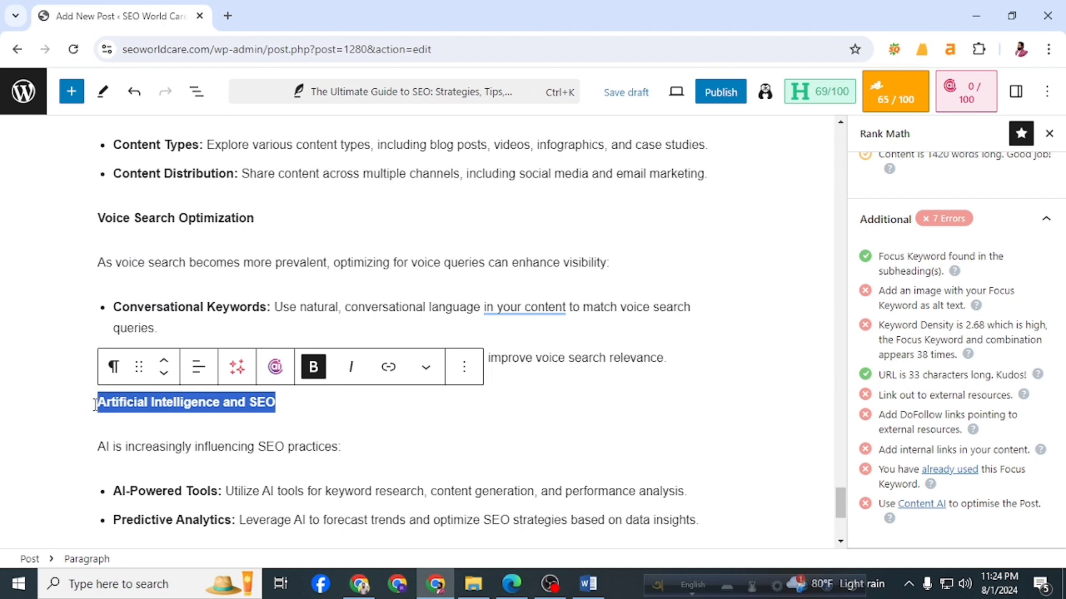
click(113, 367)
click(147, 113)
click(235, 367)
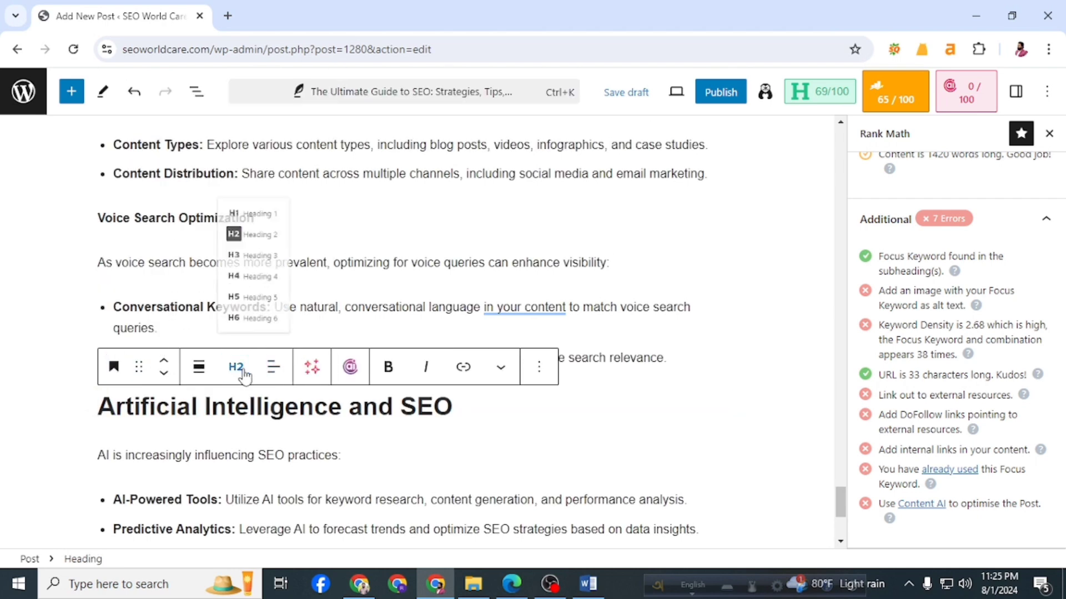
click(260, 235)
- Convert the "Conclusion" paragraph near the end of the article into an H2 heading
scroll(286, 458, down, 3)
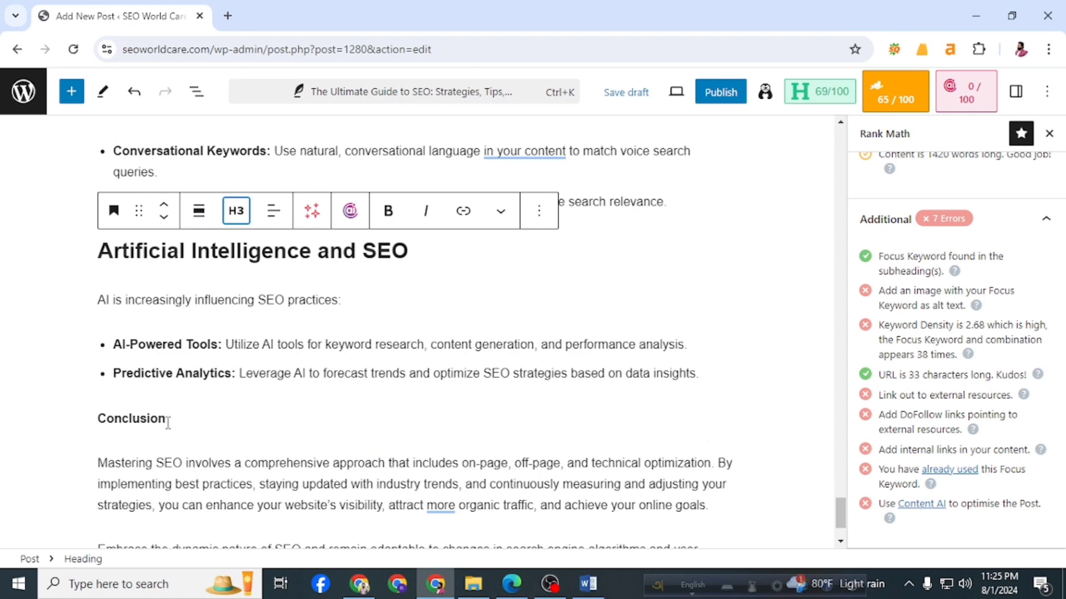
scroll(167, 423, down, 2)
drag(169, 322, 94, 327)
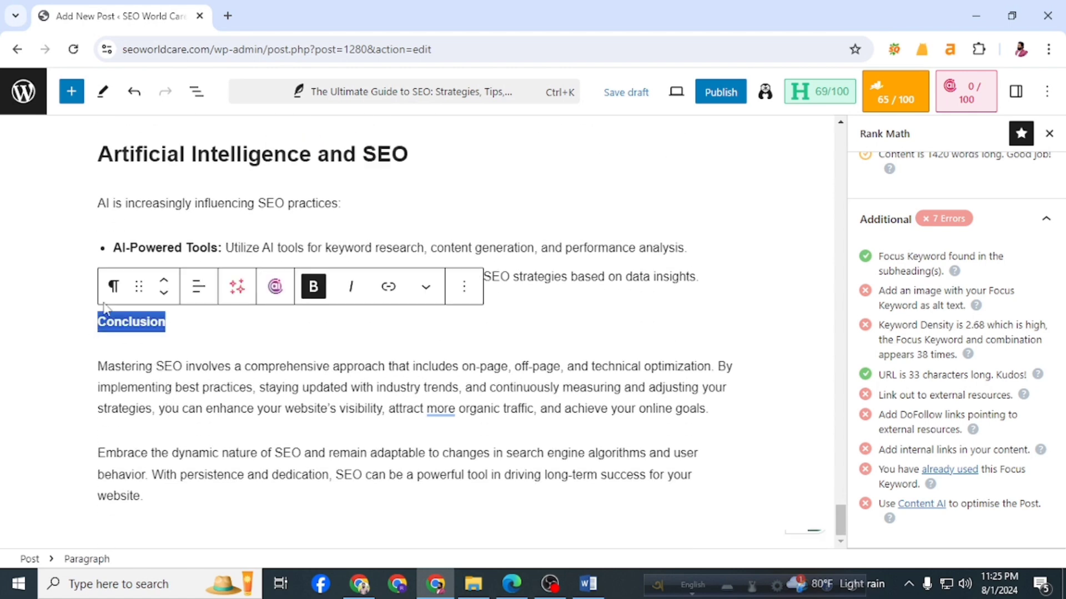
click(114, 286)
click(166, 366)
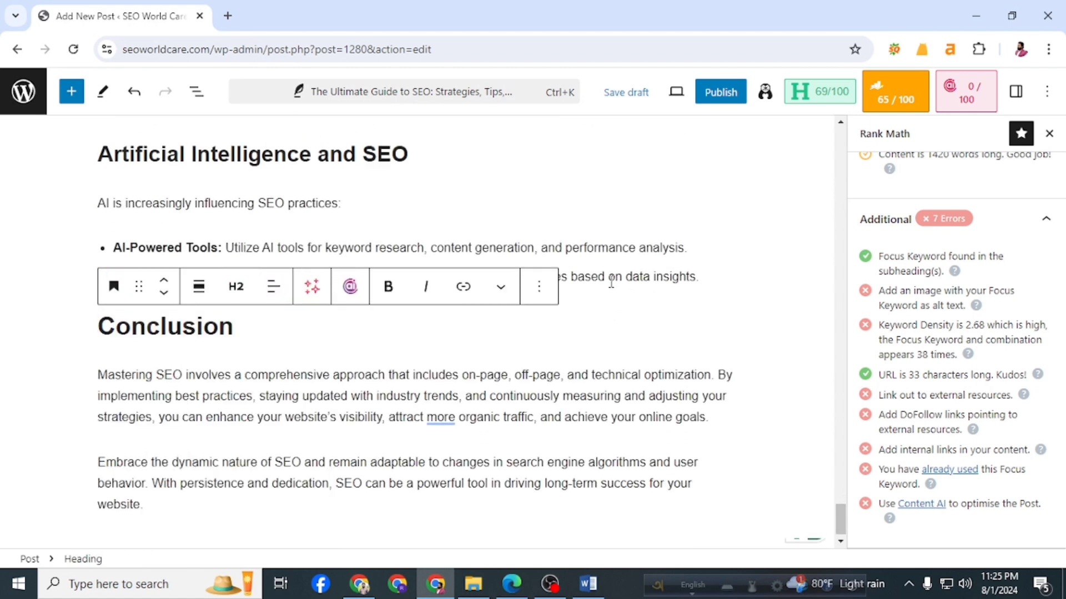
- Review the formatted headings from the conclusion back up to the post title and introduction
scroll(696, 325, up, 20)
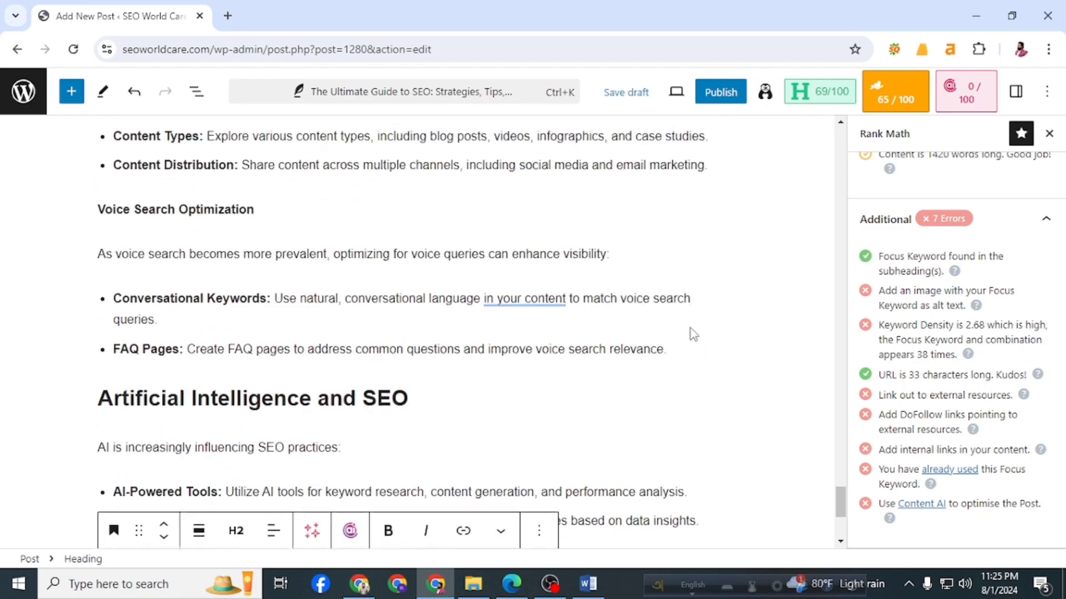
scroll(688, 333, up, 15)
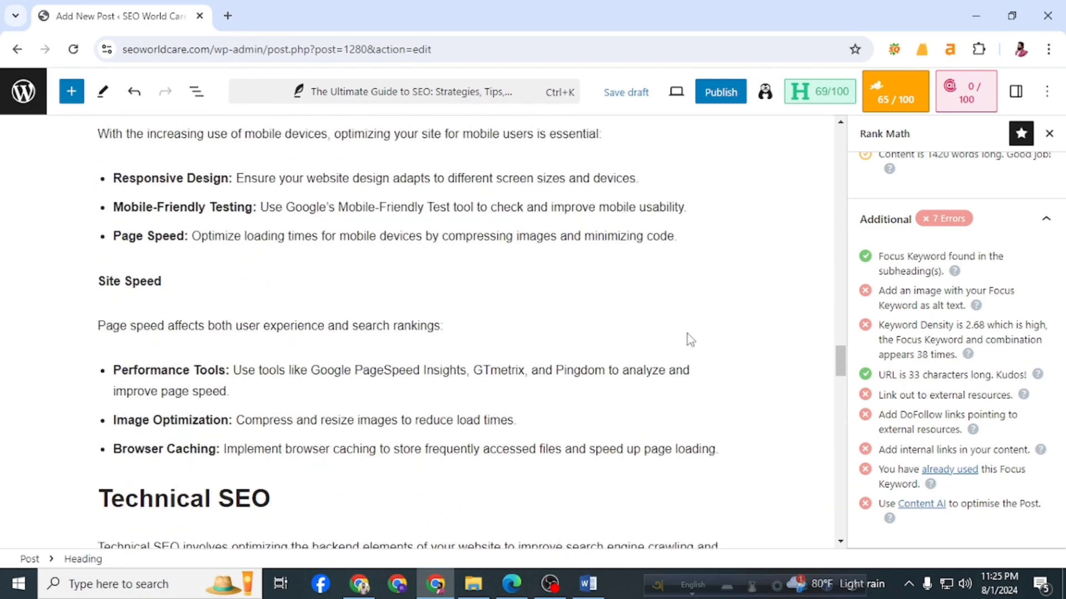
drag(847, 321, 833, 153)
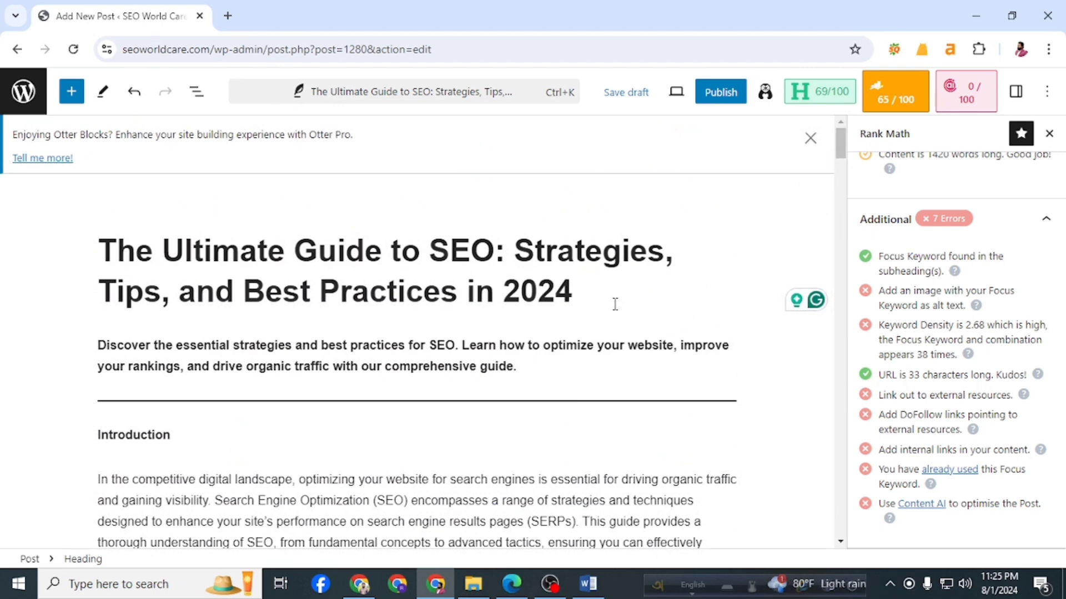
scroll(677, 405, down, 3)
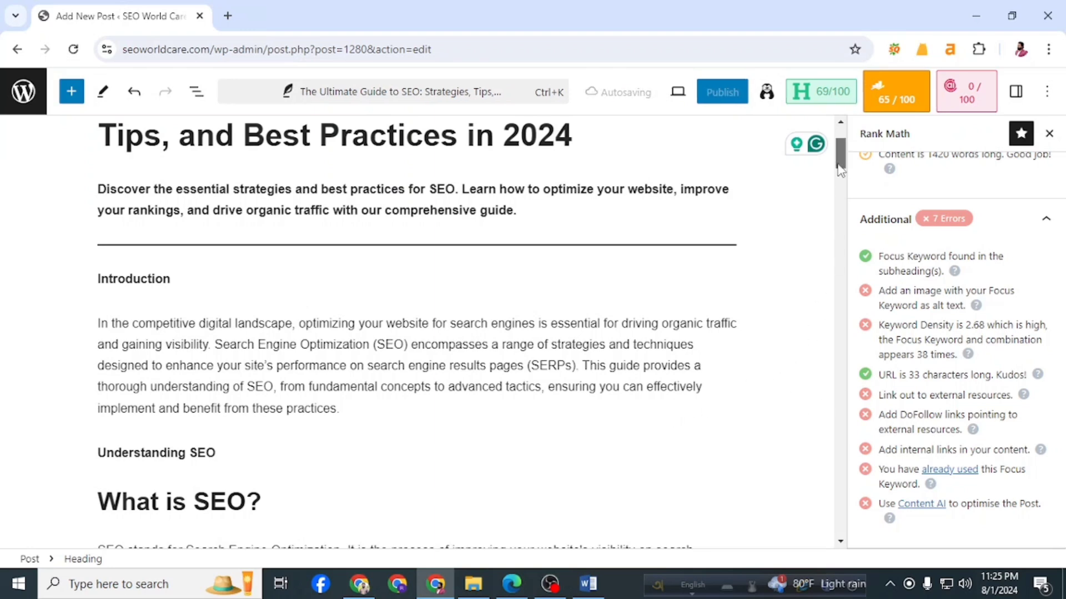
scroll(446, 373, down, 3)
scroll(446, 373, up, 4)
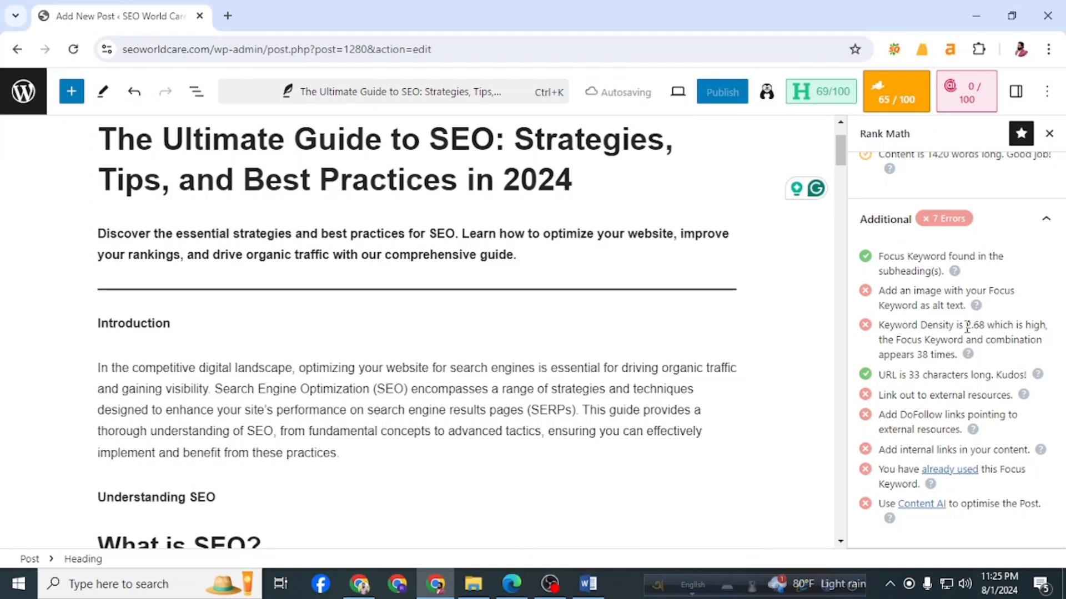
- Check the focus keyword's density and number of occurrences in Rank Math's Additional checks
drag(967, 326, 988, 323)
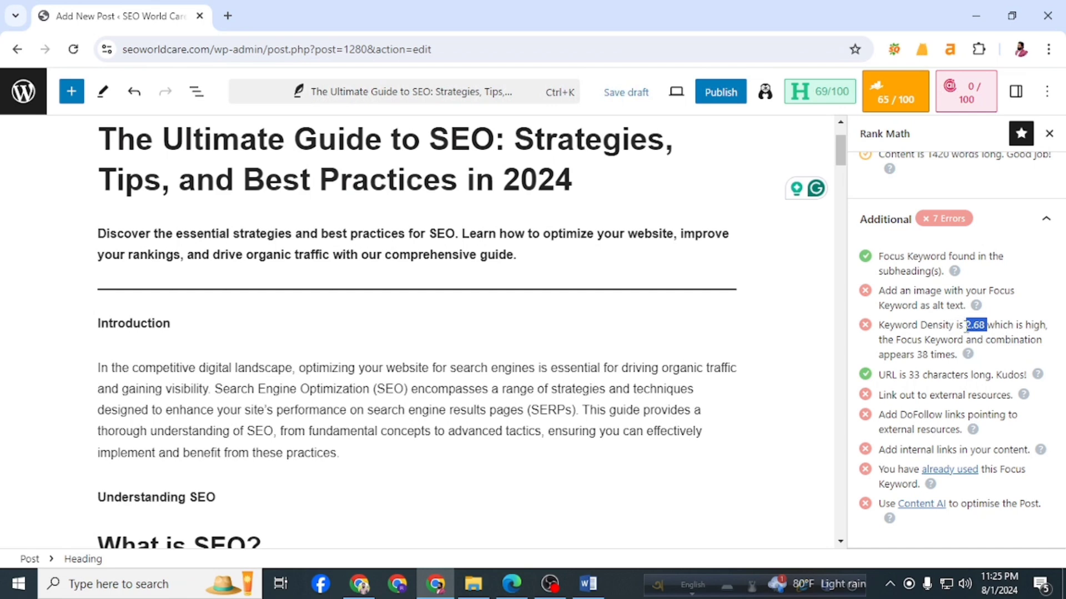
click(966, 327)
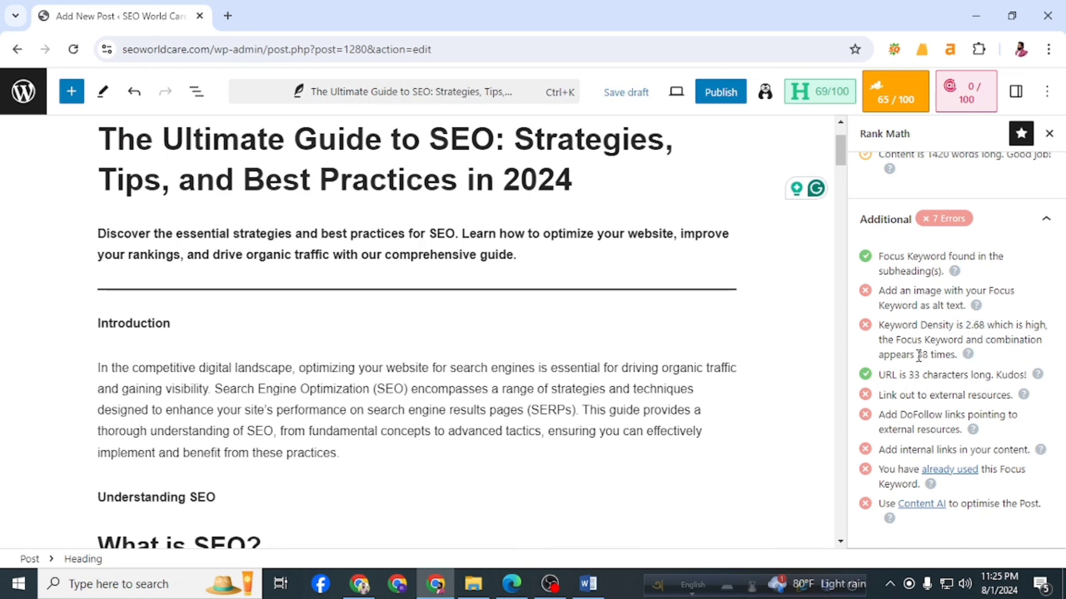
drag(918, 356, 927, 355)
- Copy "Search Engine Optimization" from the introduction paragraph and delete the "(SEO)" abbreviation that follows it
click(778, 362)
scroll(394, 391, up, 2)
drag(216, 467, 372, 464)
key(ctrl+c)
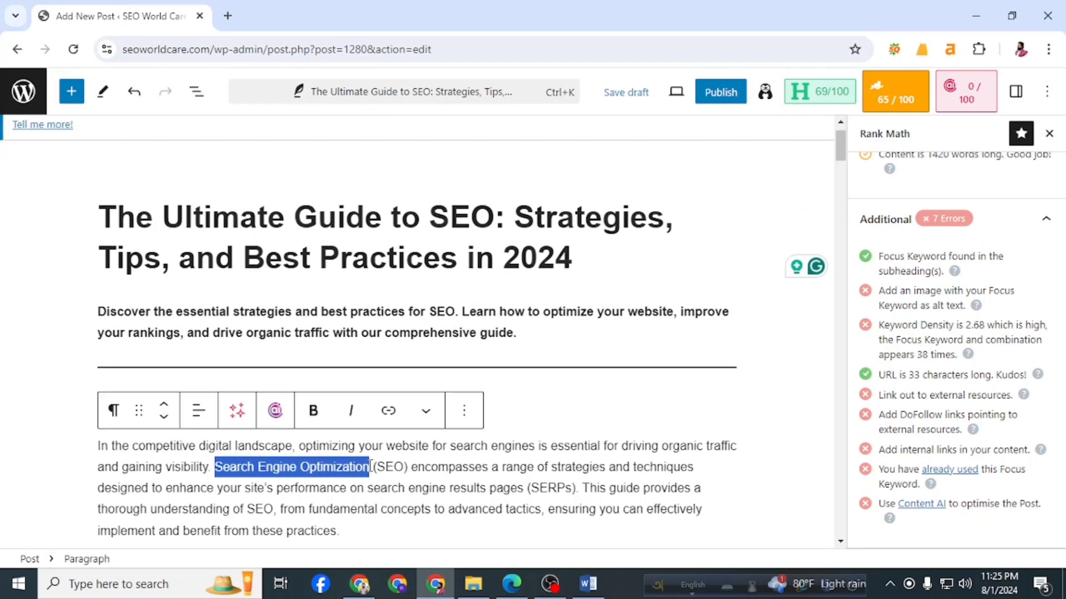
drag(407, 468, 379, 468)
key(BackSpace)
key(BackSpace)
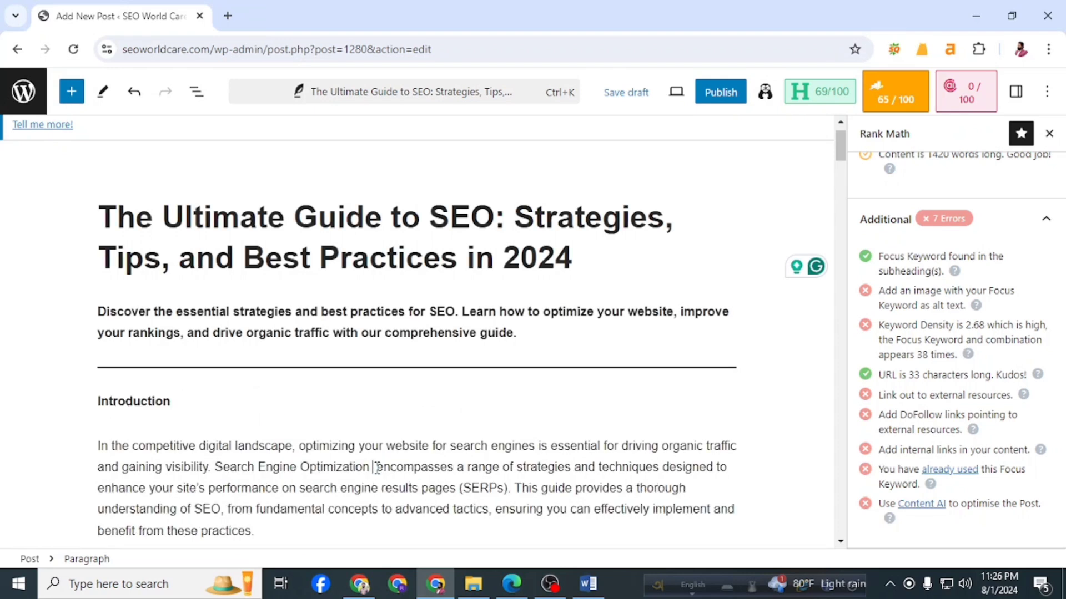
- Replace "SEO" with "Search Engine Optimization" in the introduction's last sentence and at the start of the paragraph under "What is SEO?"
scroll(481, 492, down, 1)
scroll(482, 492, down, 1)
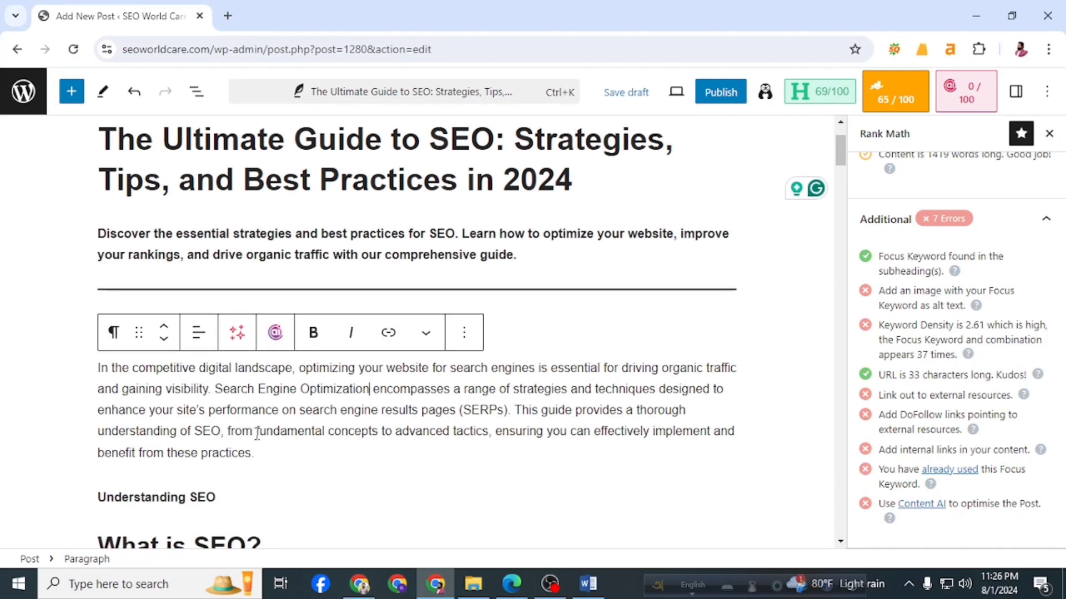
drag(195, 431, 217, 431)
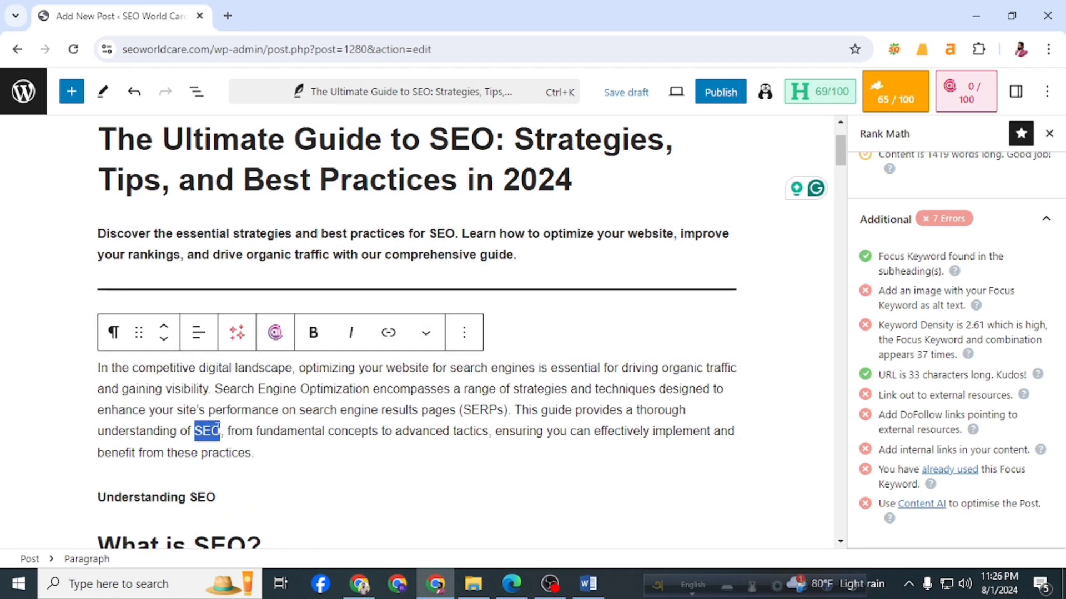
key(ctrl+v)
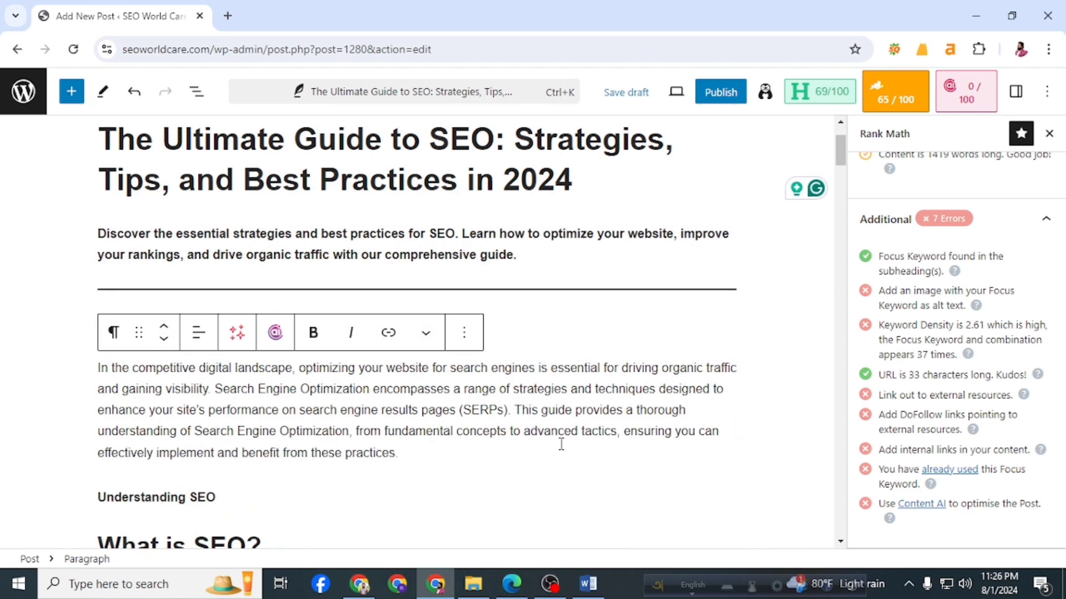
scroll(557, 444, down, 3)
scroll(556, 444, down, 1)
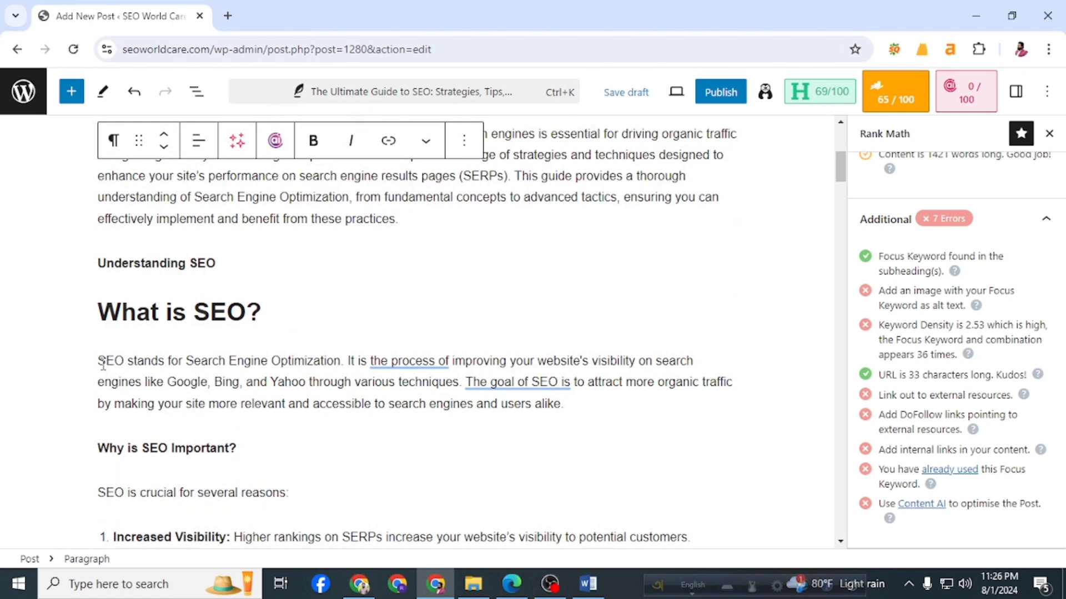
drag(99, 361, 125, 361)
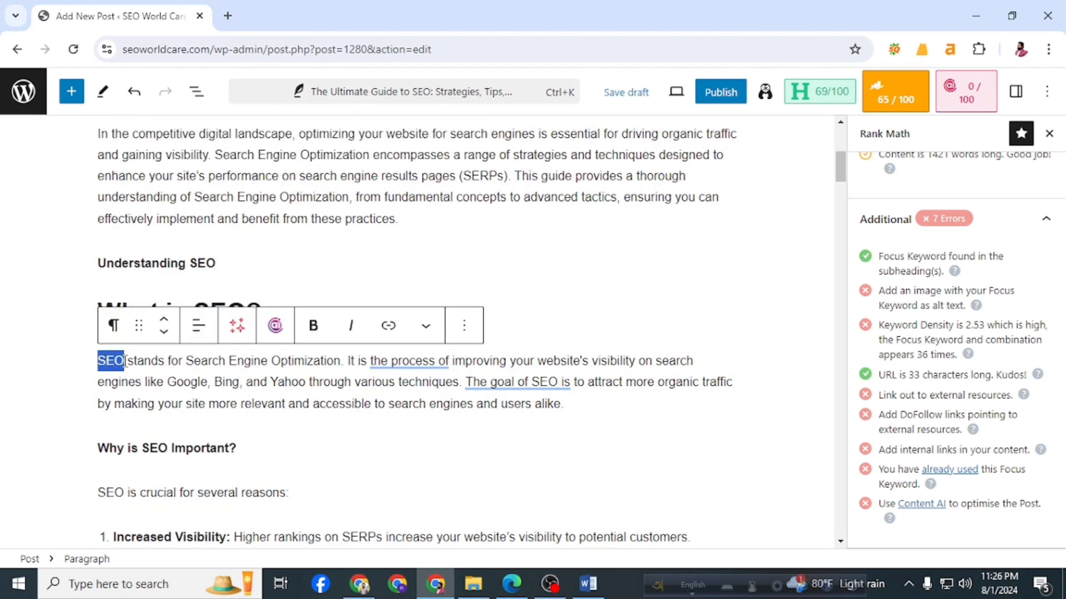
key(ctrl+v)
- Replace "SEO" with "Search Engine Optimization" in the "Why is SEO Important?" line and in the sentence directly below it
scroll(488, 457, down, 1)
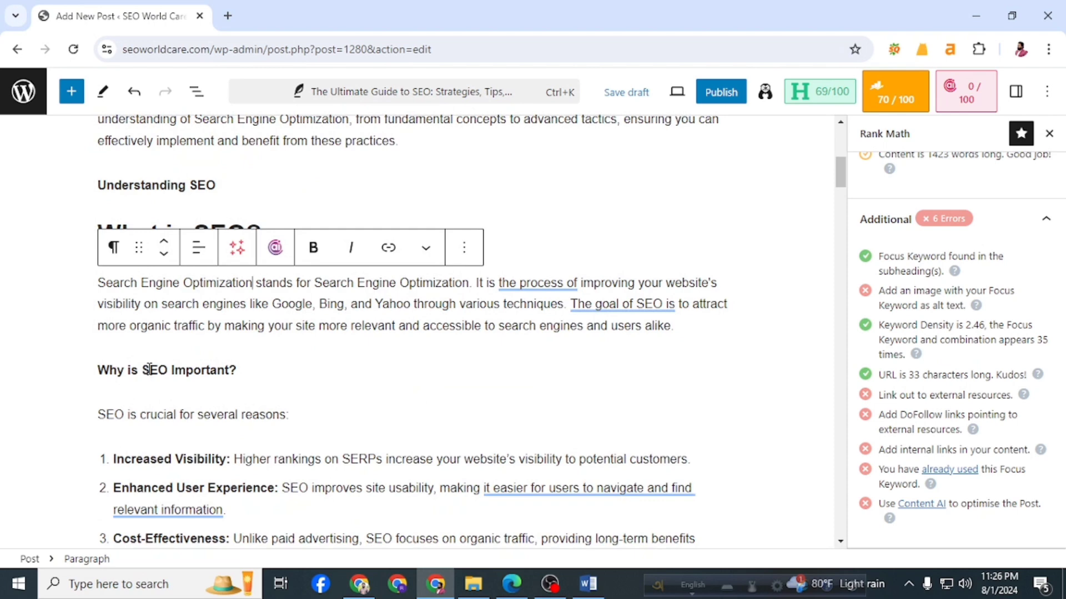
drag(143, 370, 168, 369)
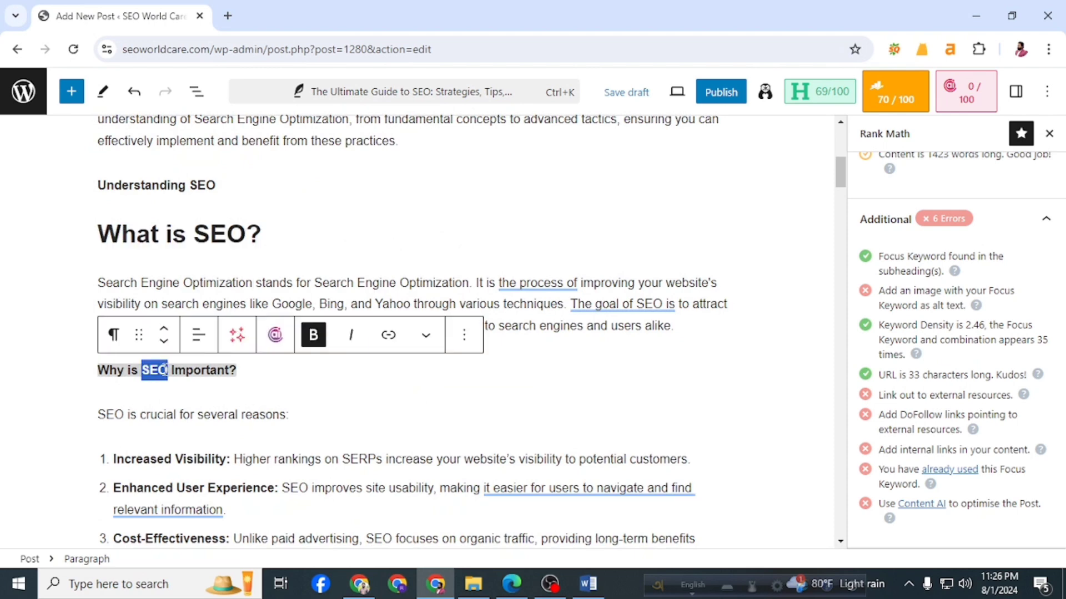
key(ctrl+v)
scroll(105, 284, down, 2)
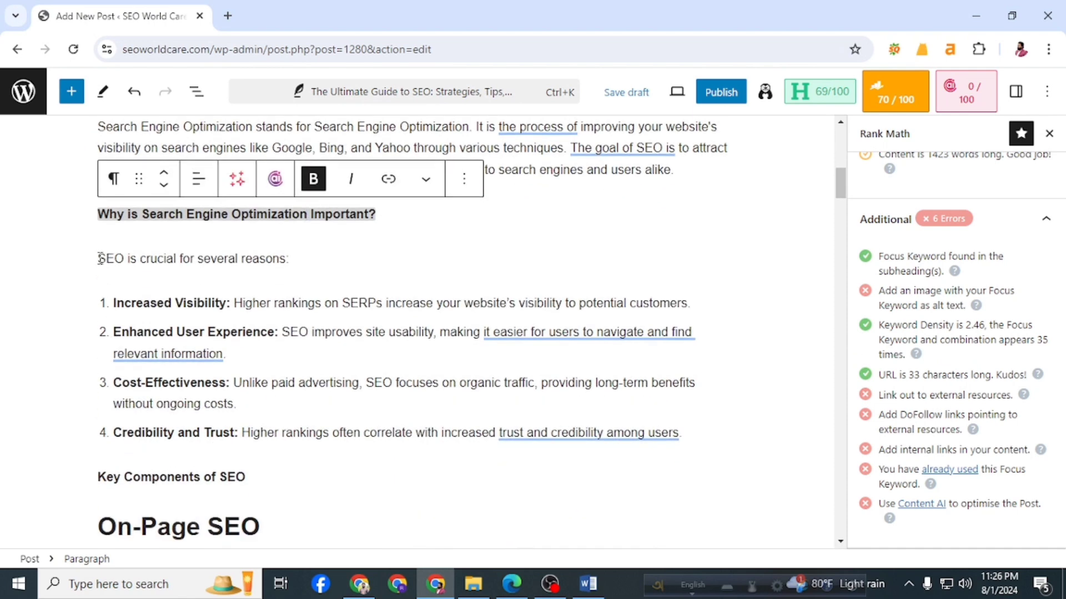
drag(99, 259, 124, 258)
key(ctrl+v)
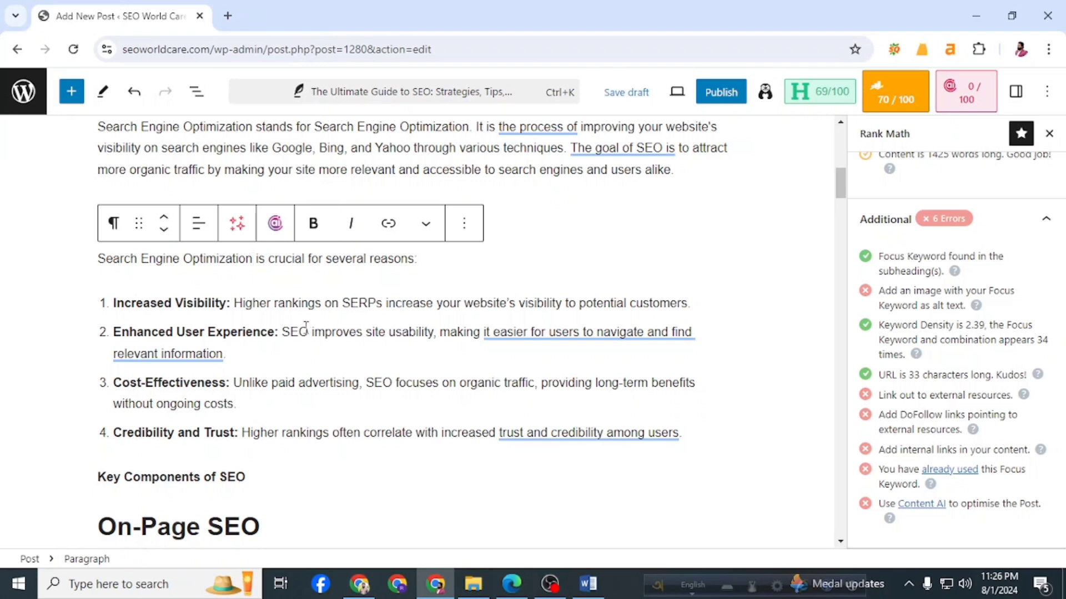
- Replace "SEO" with "Search Engine Optimization" in the "Enhanced User Experience" and "Cost-Effectiveness" list items
scroll(305, 326, down, 1)
double_click(285, 254)
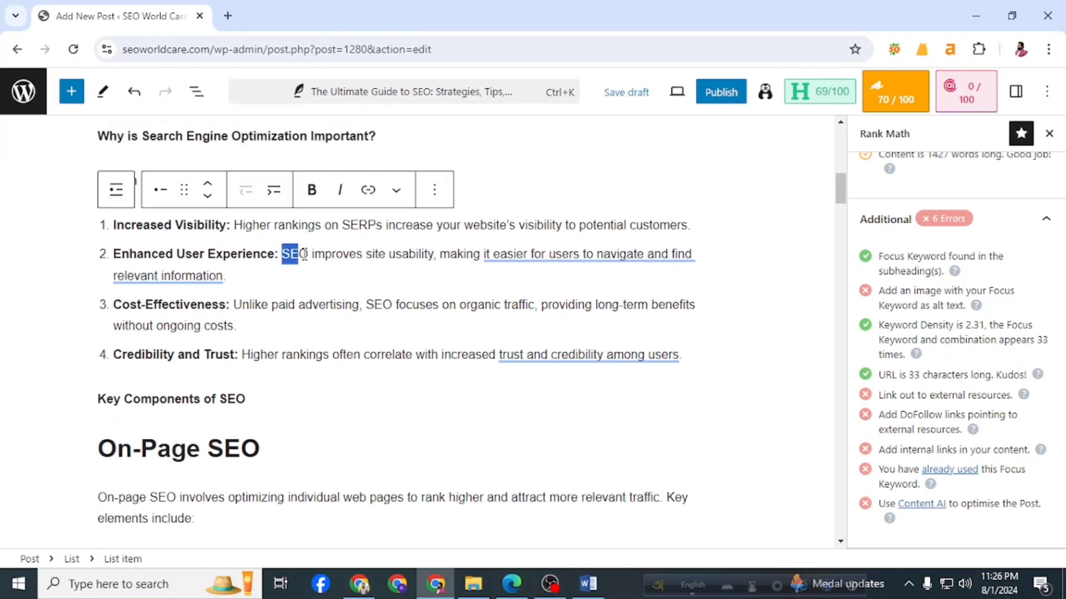
key(ctrl+v)
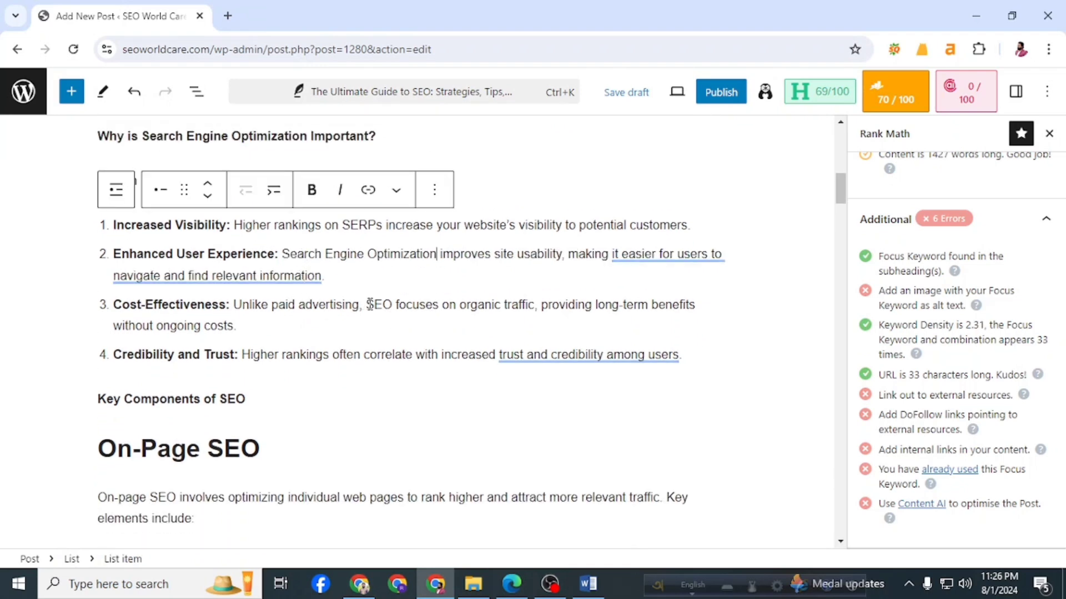
drag(368, 305, 391, 303)
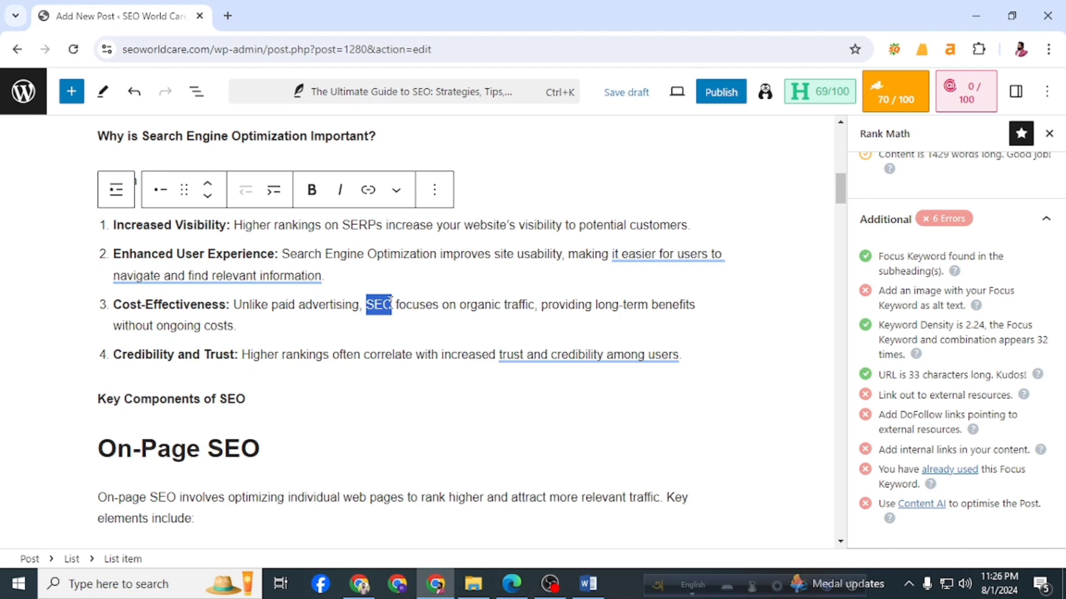
key(ctrl+v)
- Change the "On-Page SEO" heading to "On-Page Optimization"
scroll(377, 349, down, 1)
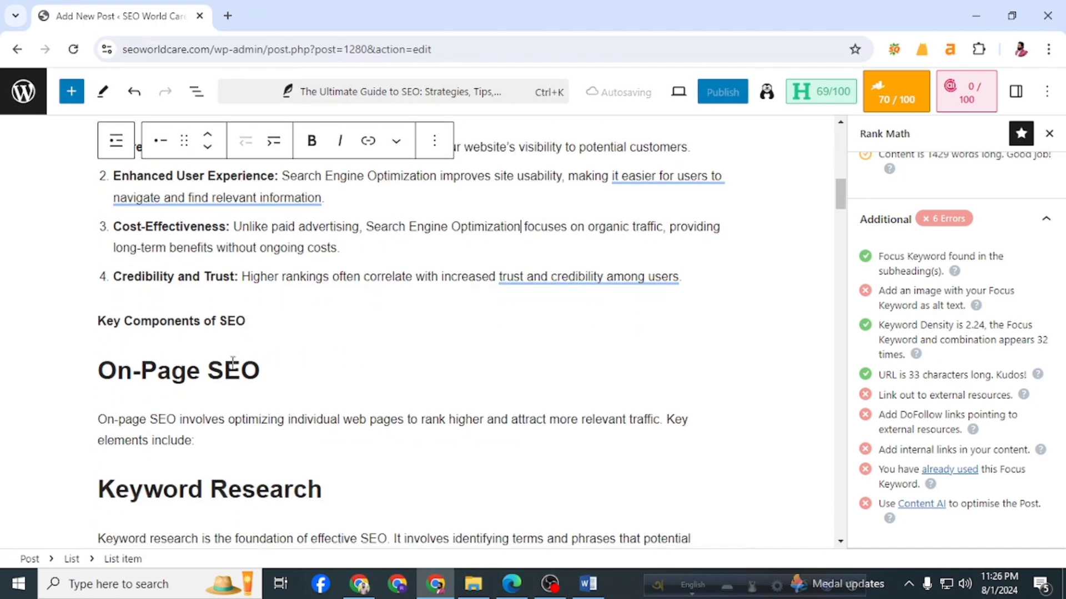
click(232, 363)
drag(209, 371, 258, 367)
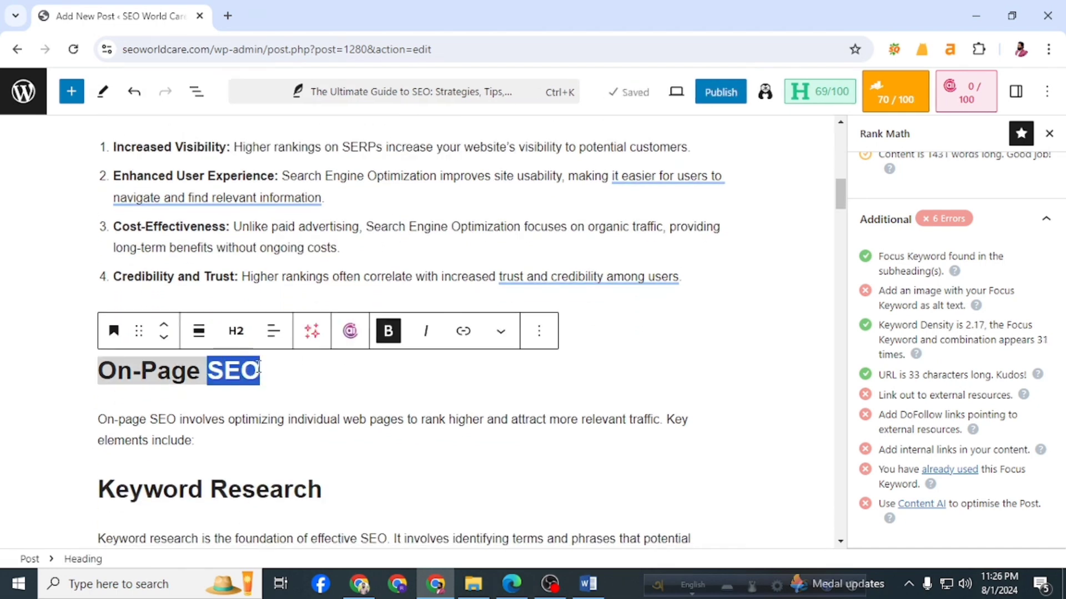
key(ctrl+v)
drag(381, 371, 215, 369)
key(BackSpace)
key(BackSpace)
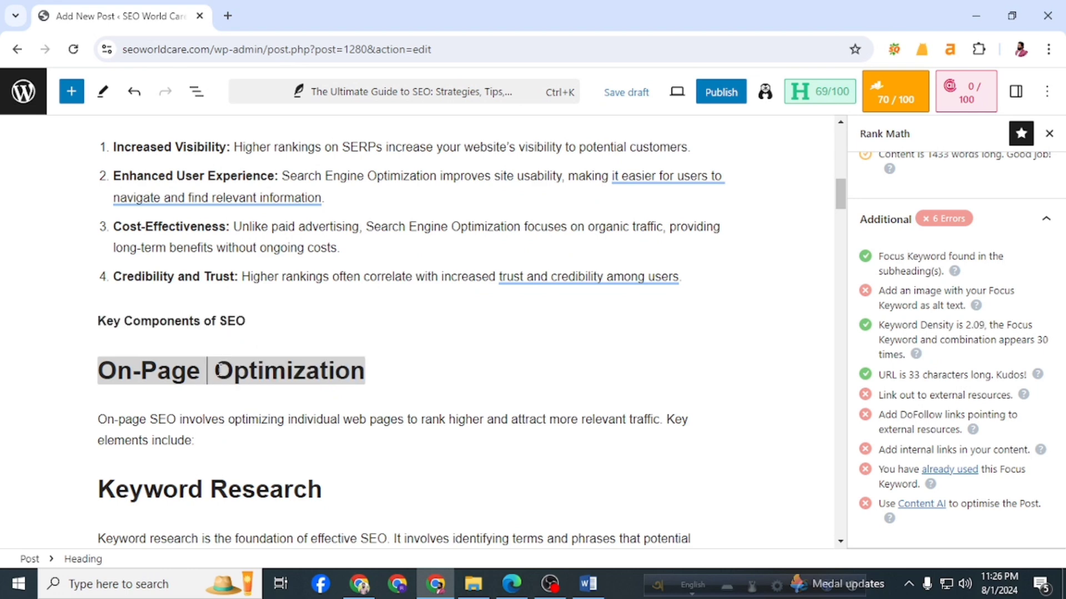
- Replace "SEO" with "Search Engine Optimization" in the opening sentences under the "Keyword Research" and "Content Optimization" headings
scroll(245, 480, down, 4)
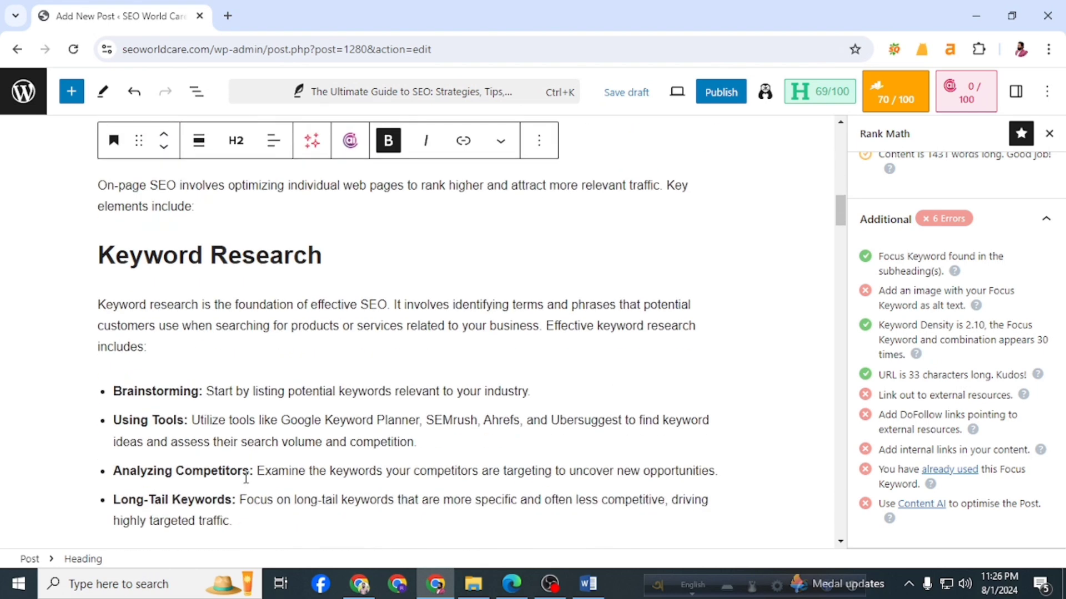
drag(360, 304, 388, 304)
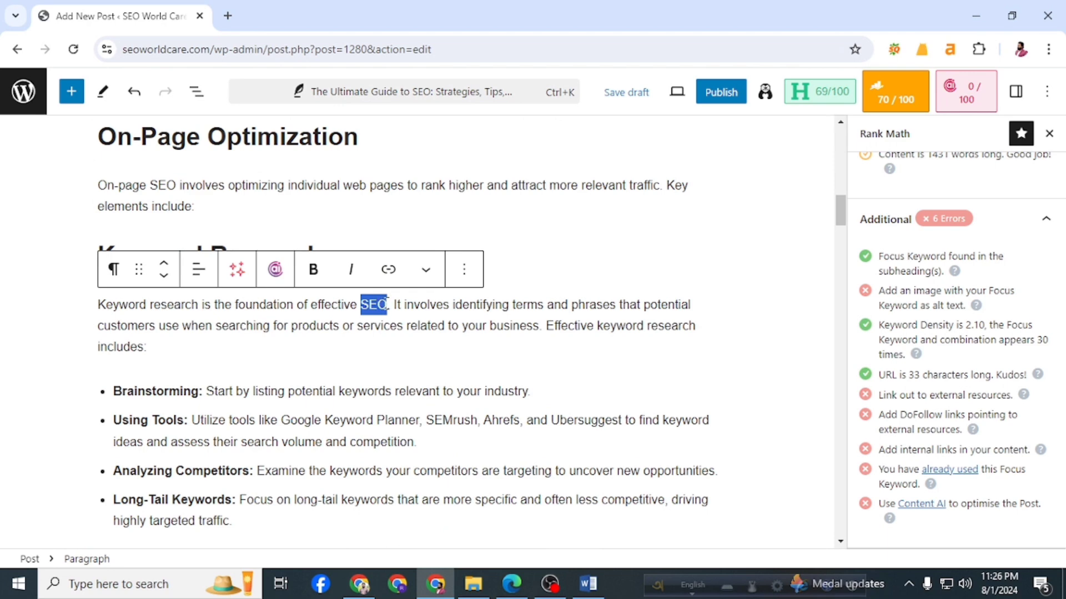
text(Search Engine Optimization)
scroll(305, 377, down, 4)
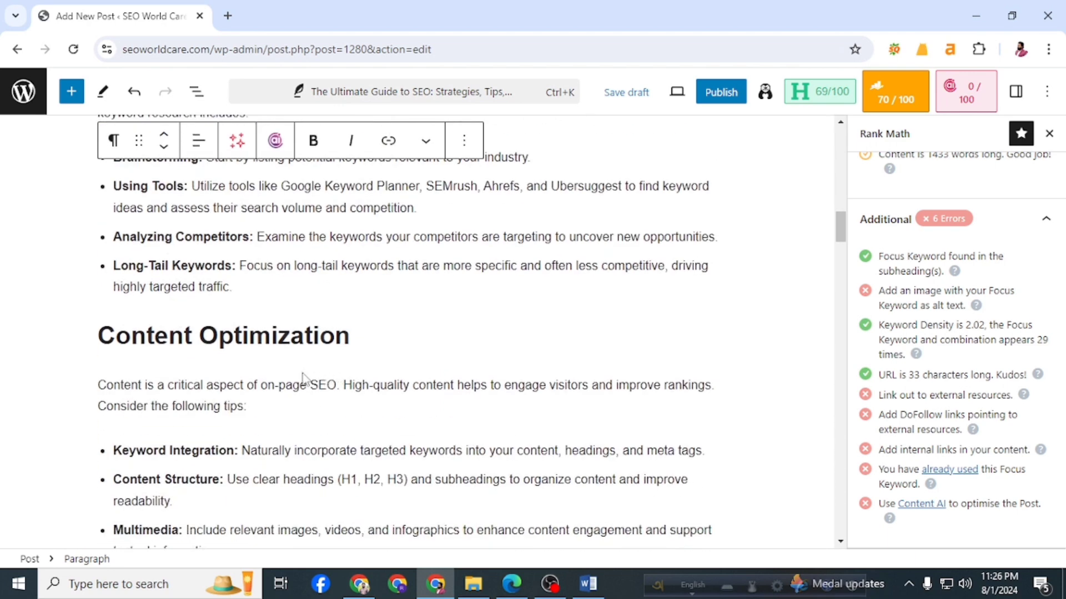
scroll(175, 365, down, 3)
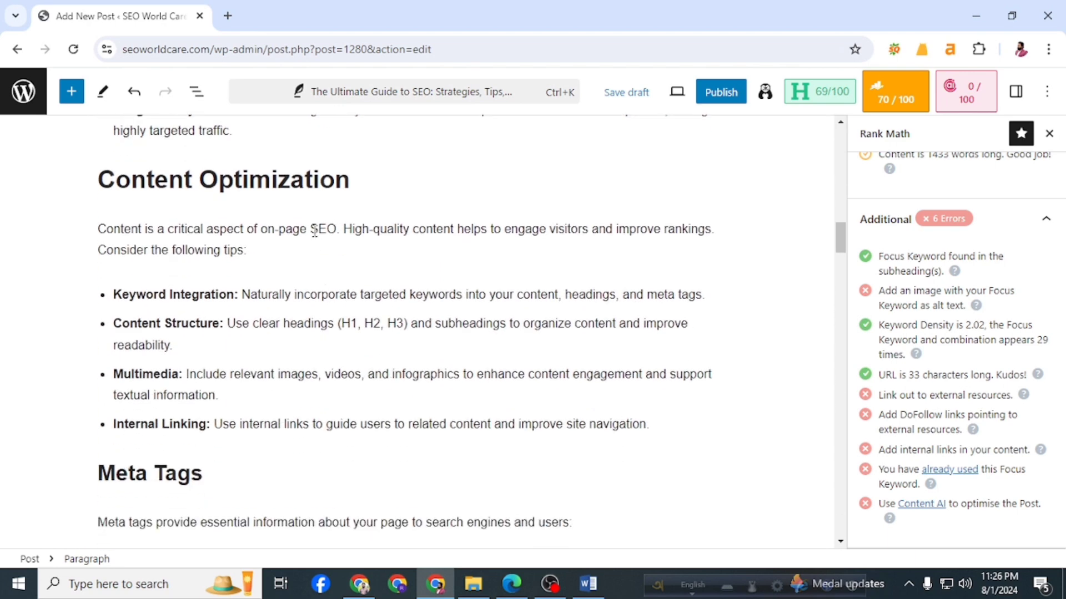
drag(314, 231, 335, 233)
text(Search Engine Optimization)
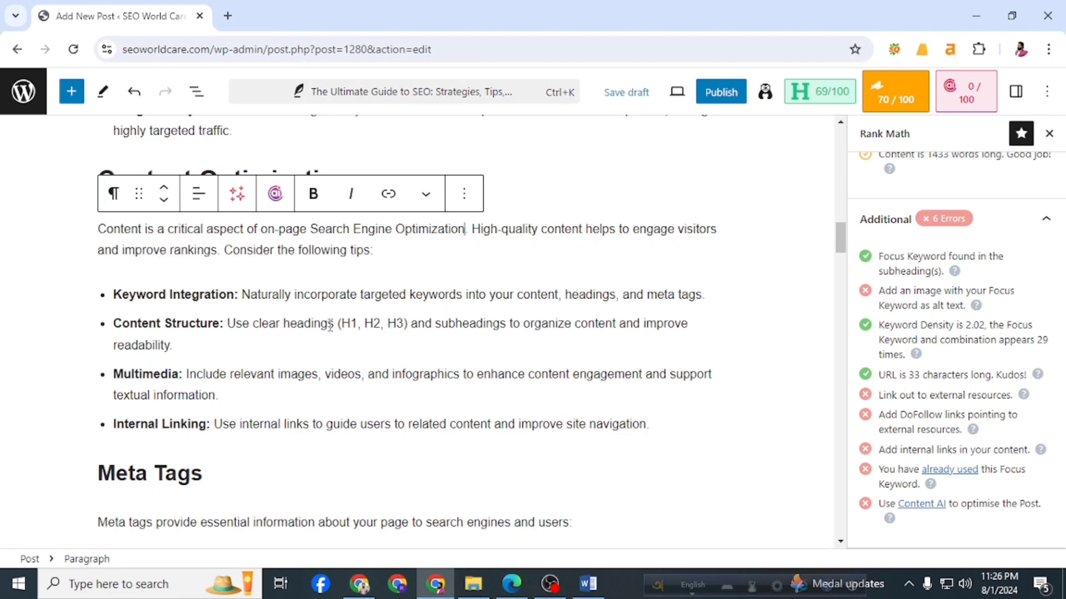
- Change the "Off-Page SEO" heading to "Off-Page Optimization"
scroll(409, 320, down, 3)
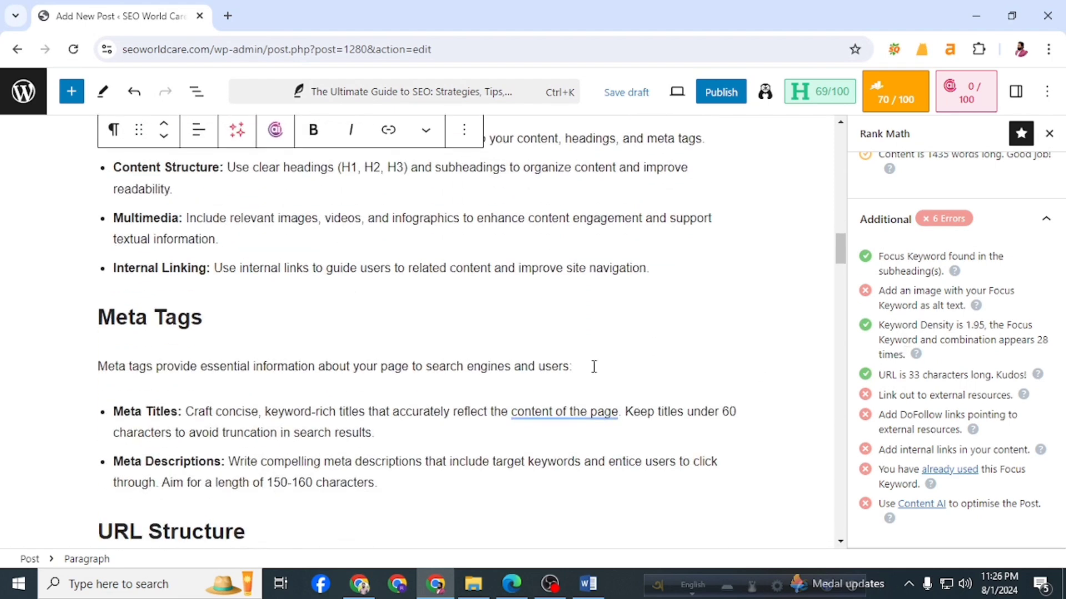
scroll(400, 326, down, 5)
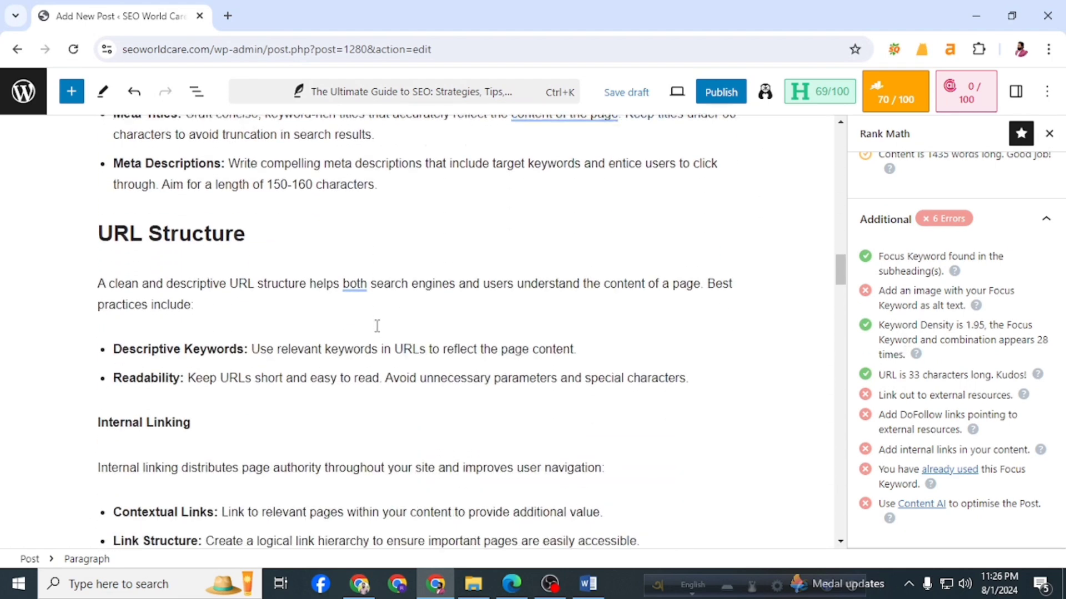
scroll(377, 326, down, 1)
scroll(377, 326, down, 3)
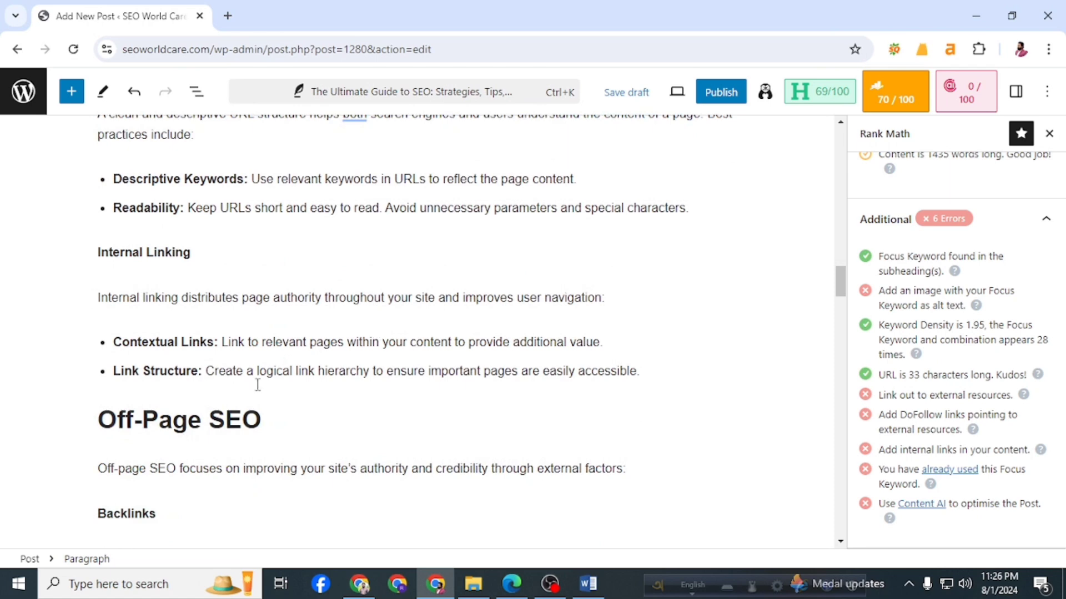
drag(210, 420, 262, 420)
text(Search Engine Optimization)
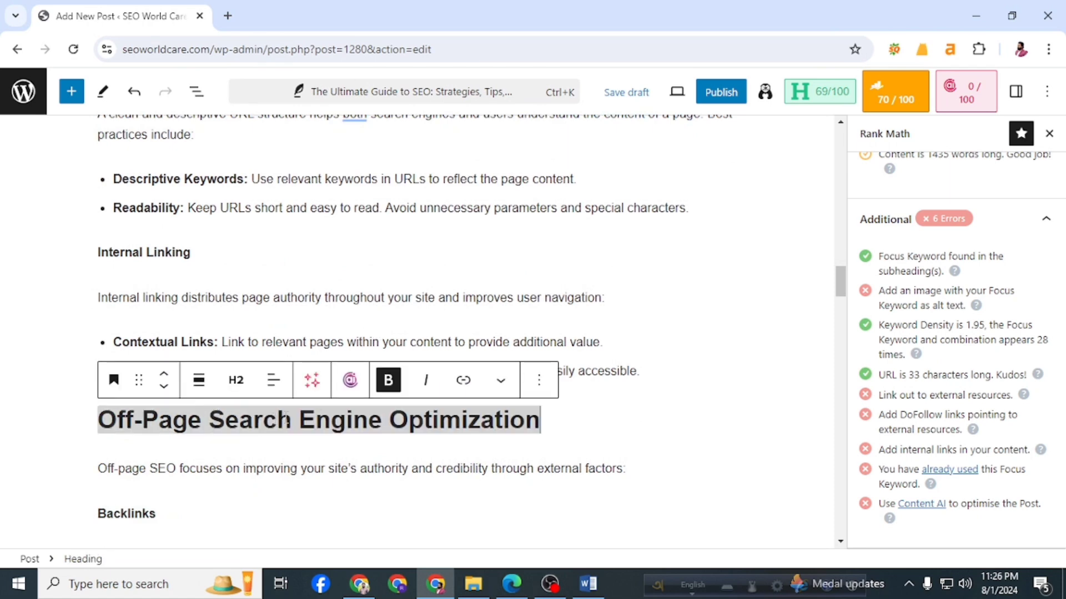
drag(387, 416, 204, 425)
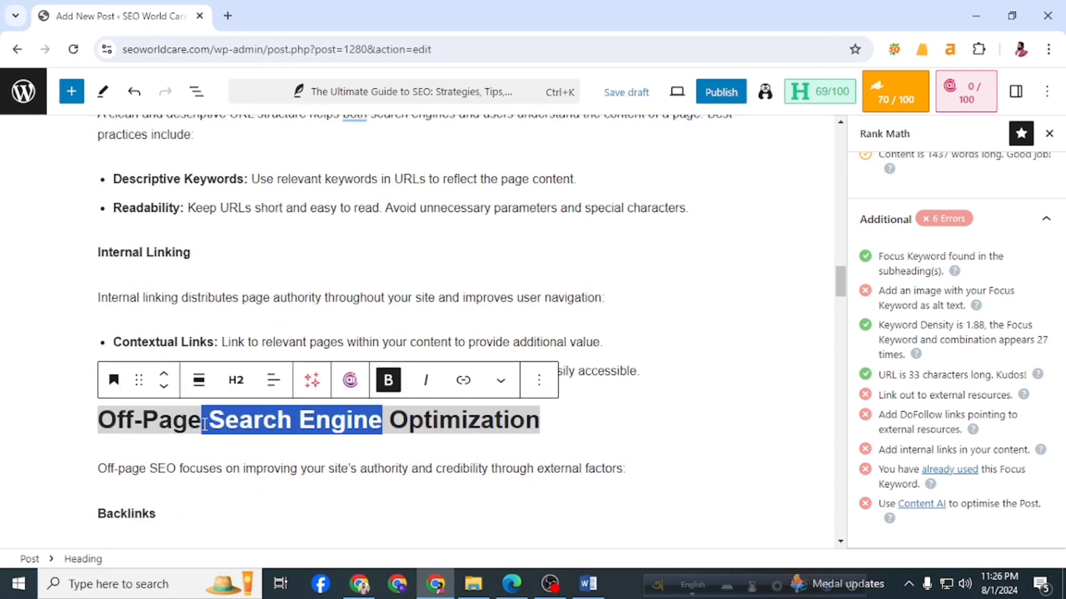
key(BackSpace)
- Replace "SEO" with "Search Engine Optimization" in the sentence under the "Off-Page Optimization" heading
scroll(233, 447, down, 3)
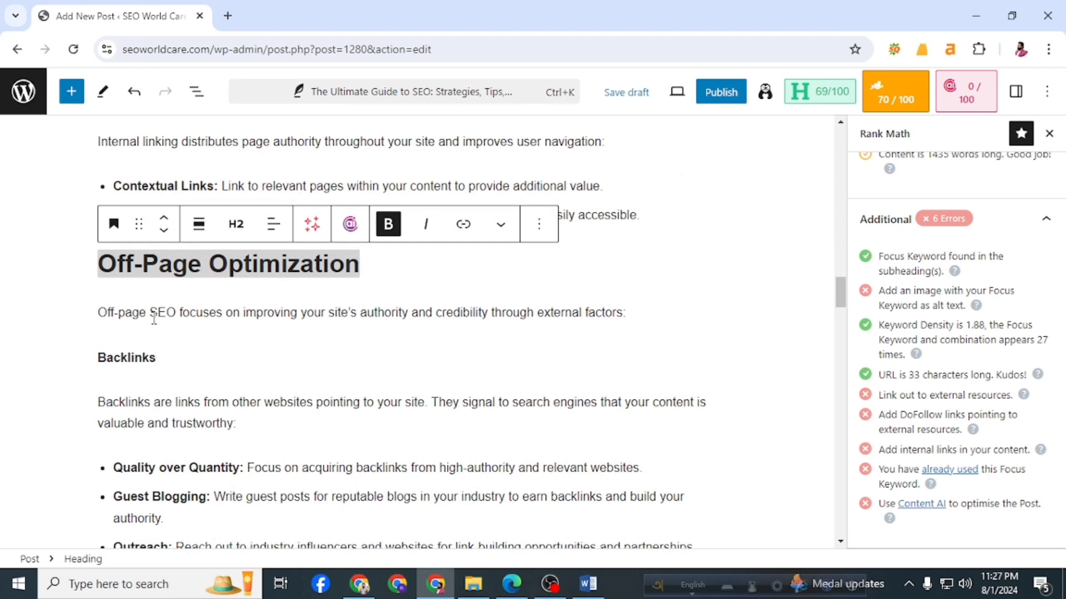
drag(153, 319, 177, 314)
text(Search Engine Optimization)
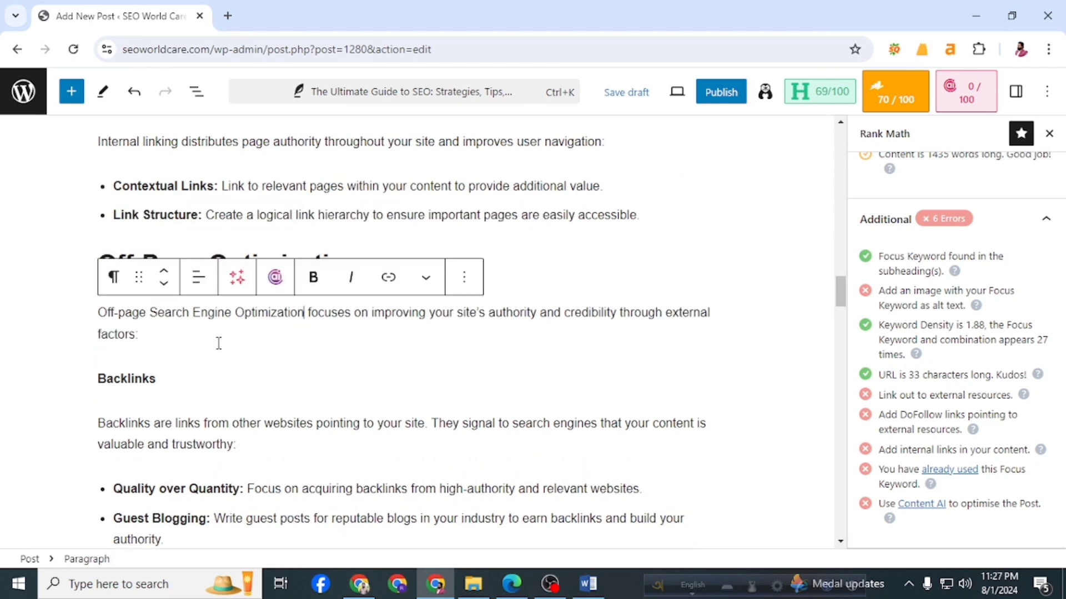
- Replace "SEO" with "Search Engine Optimization" in the opening sentence under the "Technical SEO" heading
scroll(368, 405, down, 3)
scroll(294, 392, down, 7)
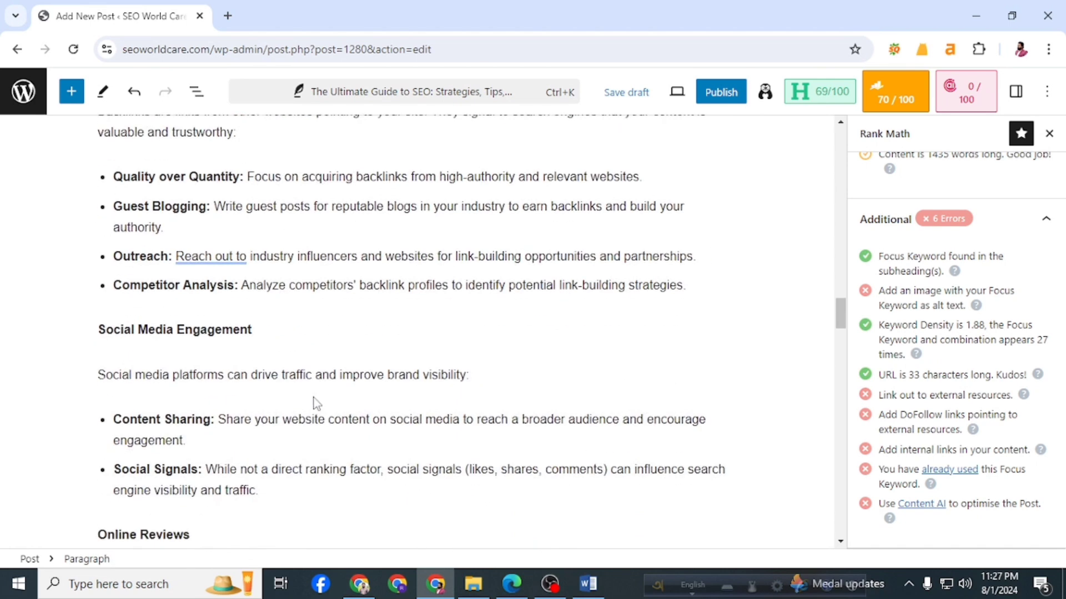
scroll(315, 397, down, 8)
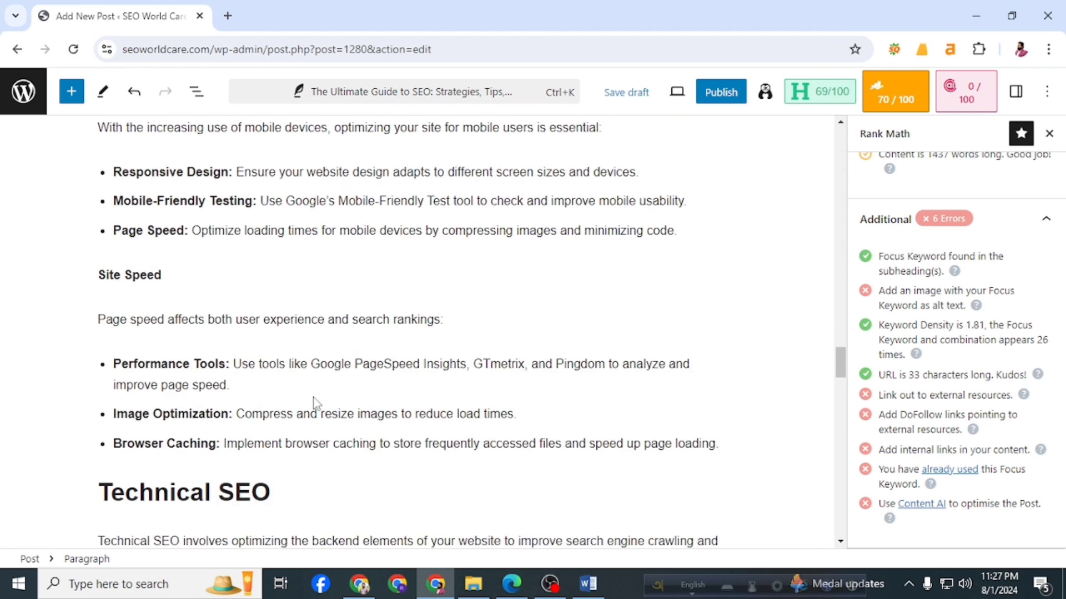
scroll(319, 394, down, 3)
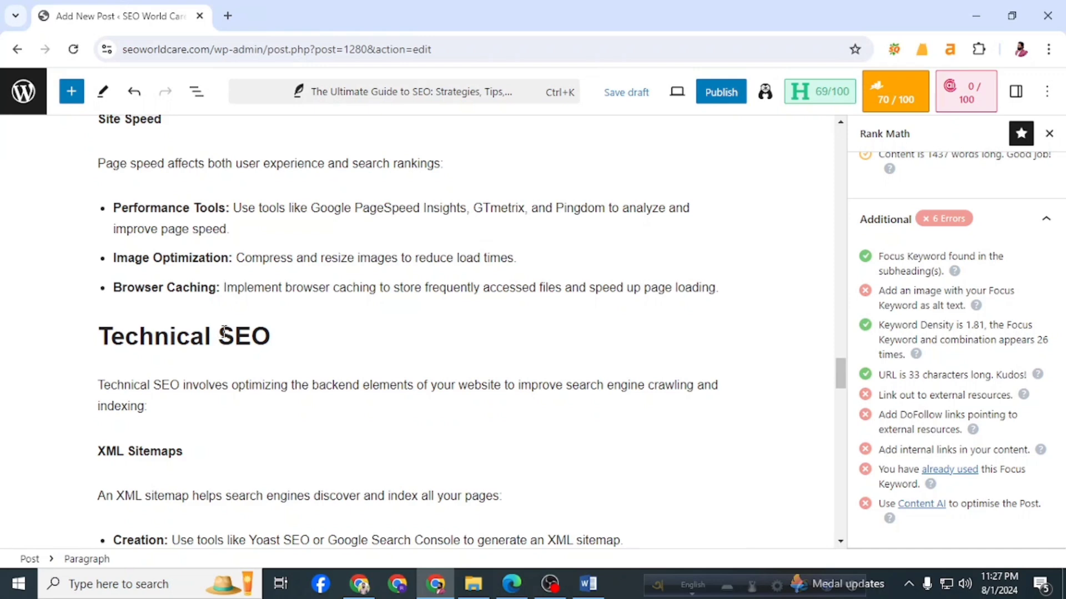
double_click(164, 383)
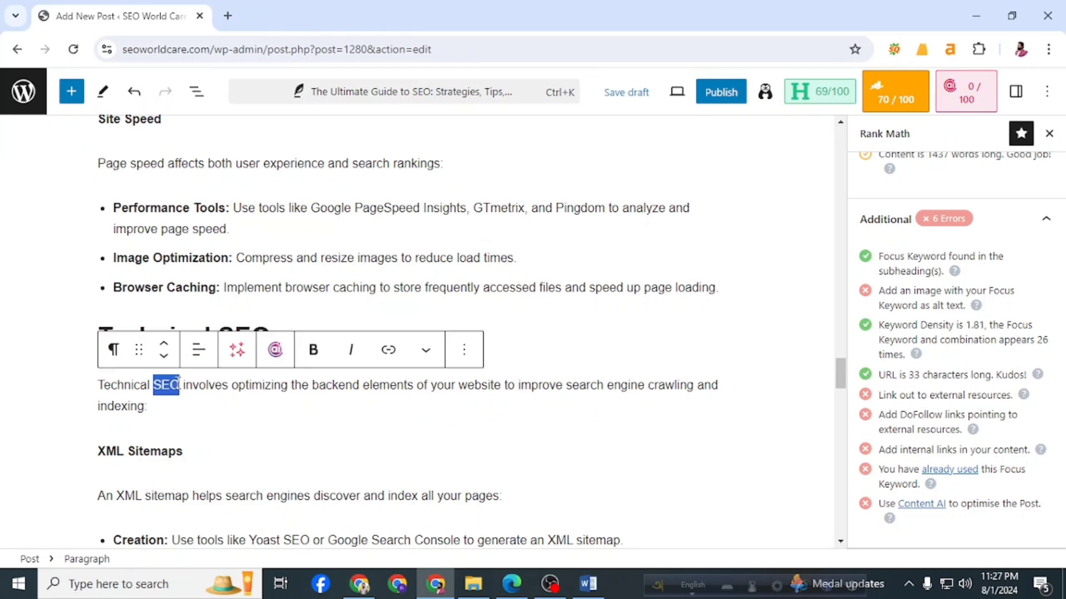
text(Search Engine Optimization)
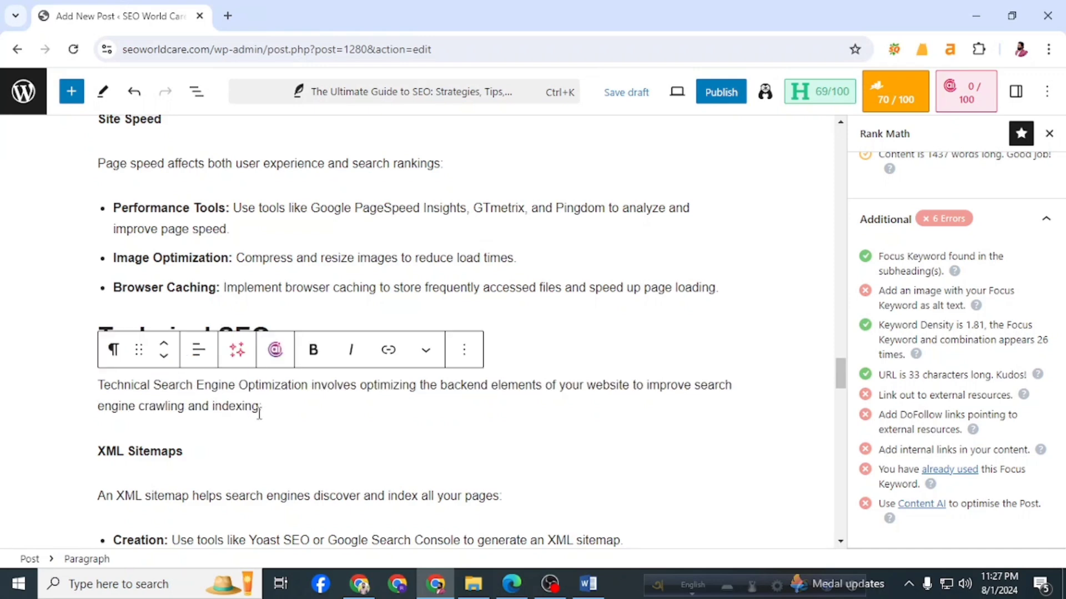
- Replace "SEO" after "Yoast" with "Search Engine Optimization" in the Creation bullet under "XML Sitemaps"
scroll(260, 410, down, 5)
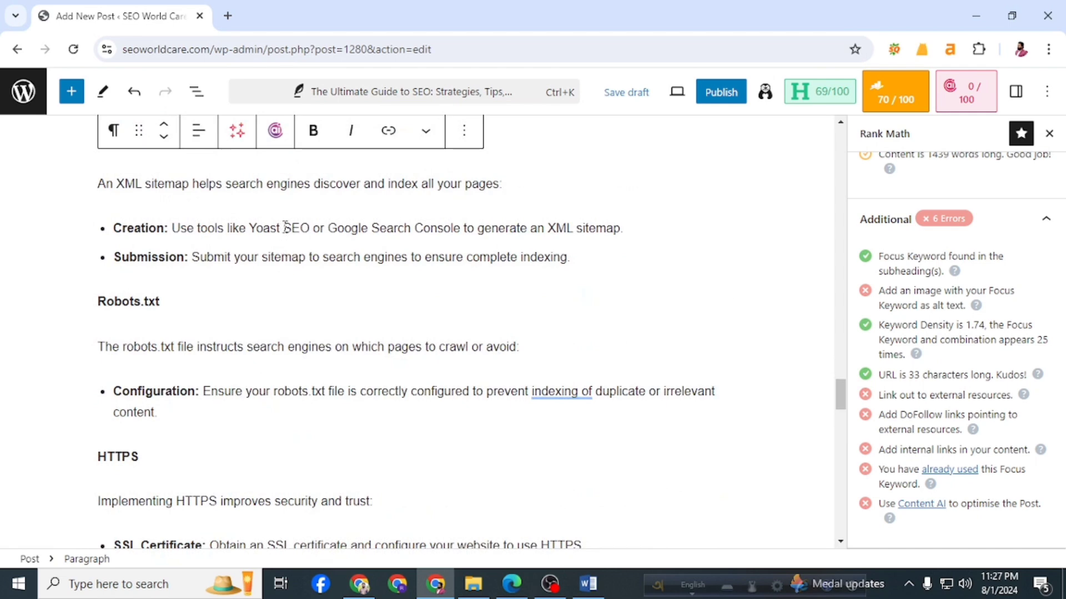
drag(283, 228, 309, 228)
text(Search Engine Optimization)
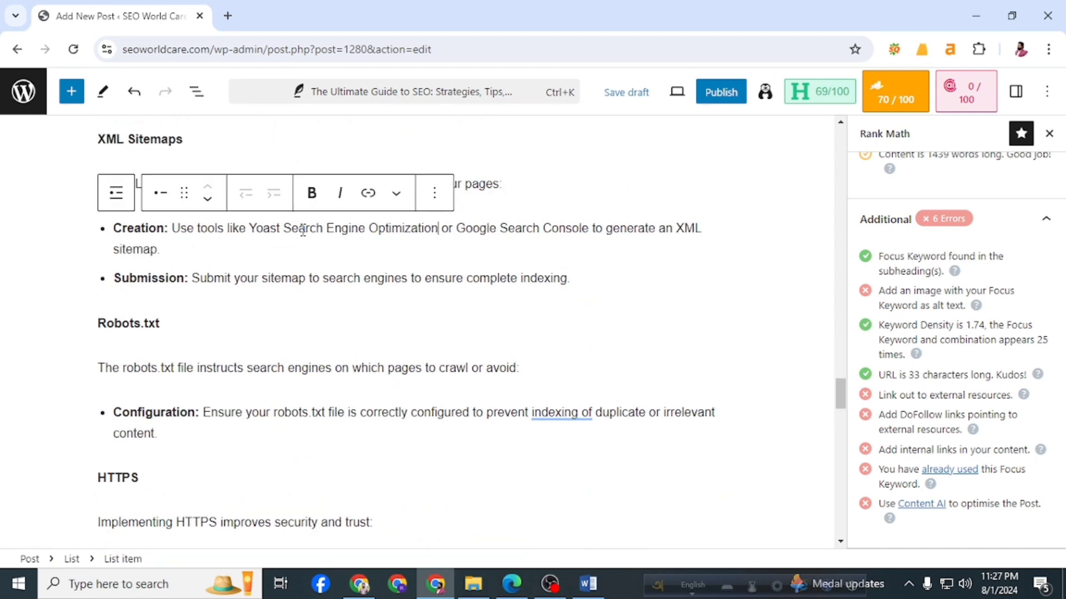
- Replace "SEO" with "Search Engine Optimization" in the opening sentences under "Analytics Tools" and "Key Performance Indicators (KPIs)"
scroll(335, 324, down, 3)
scroll(335, 324, down, 5)
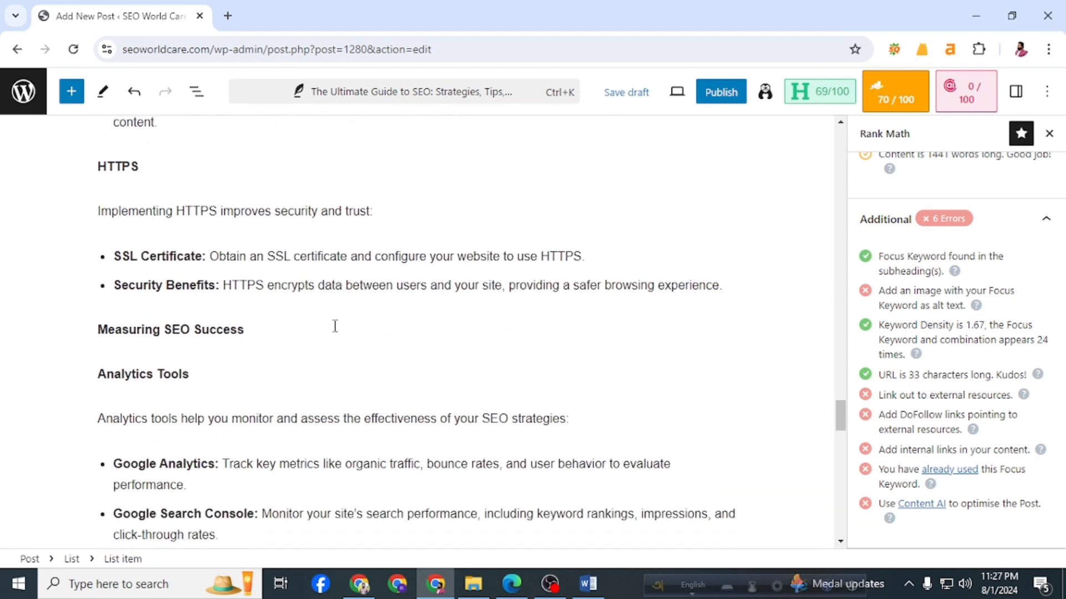
scroll(335, 327, down, 1)
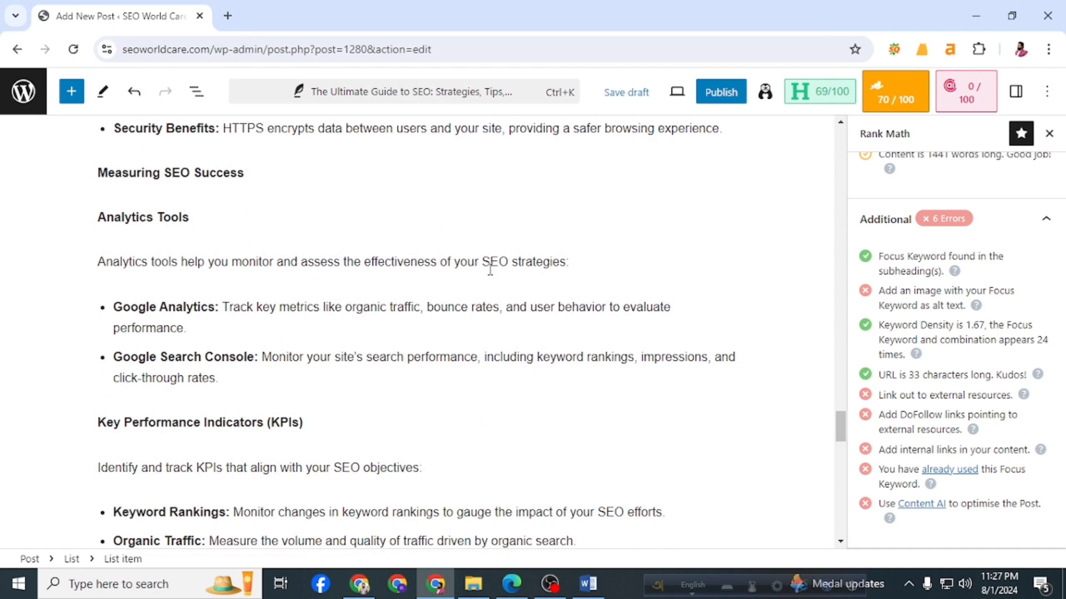
drag(483, 261, 507, 261)
text(Search Engine Optimization)
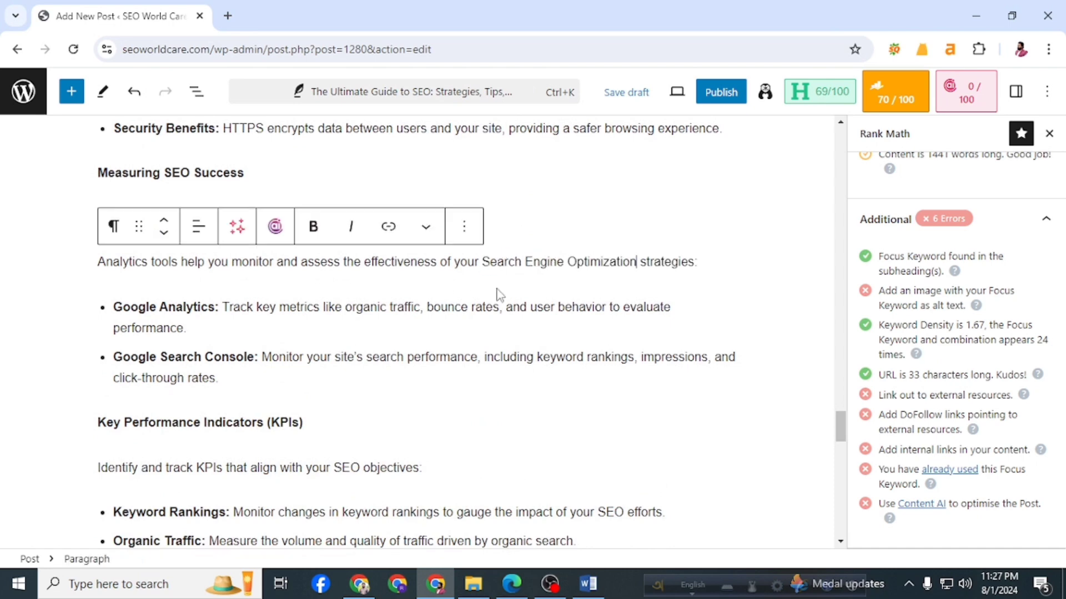
scroll(491, 326, down, 3)
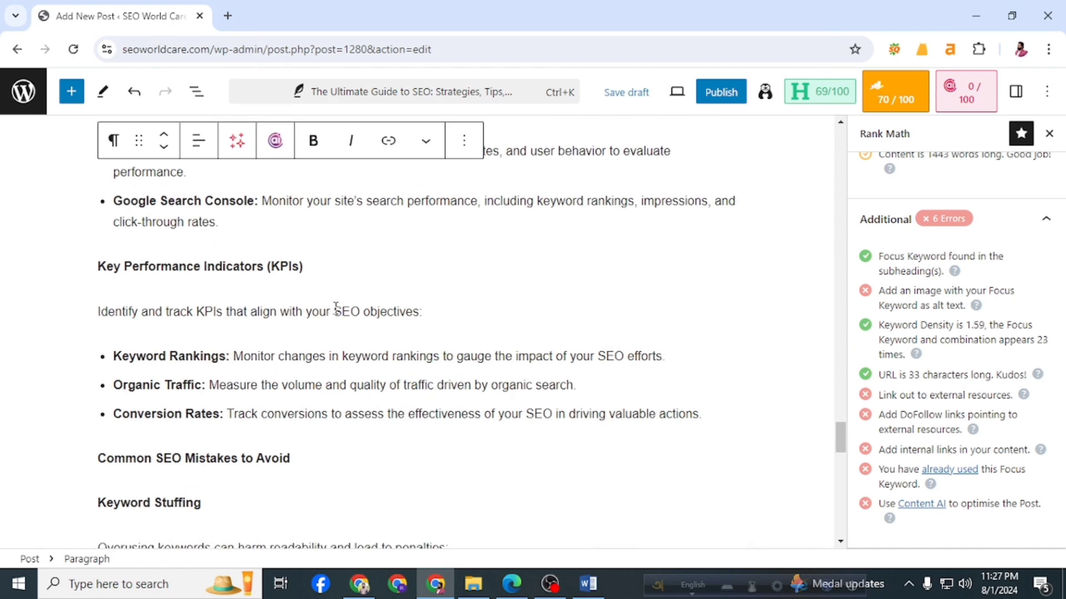
drag(335, 311, 358, 311)
text(Search Engine Optimization)
- Replace "SEO" with "Search Engine Optimization" in the "Ignoring Local SEO" heading and in the sentence below it
scroll(386, 364, down, 6)
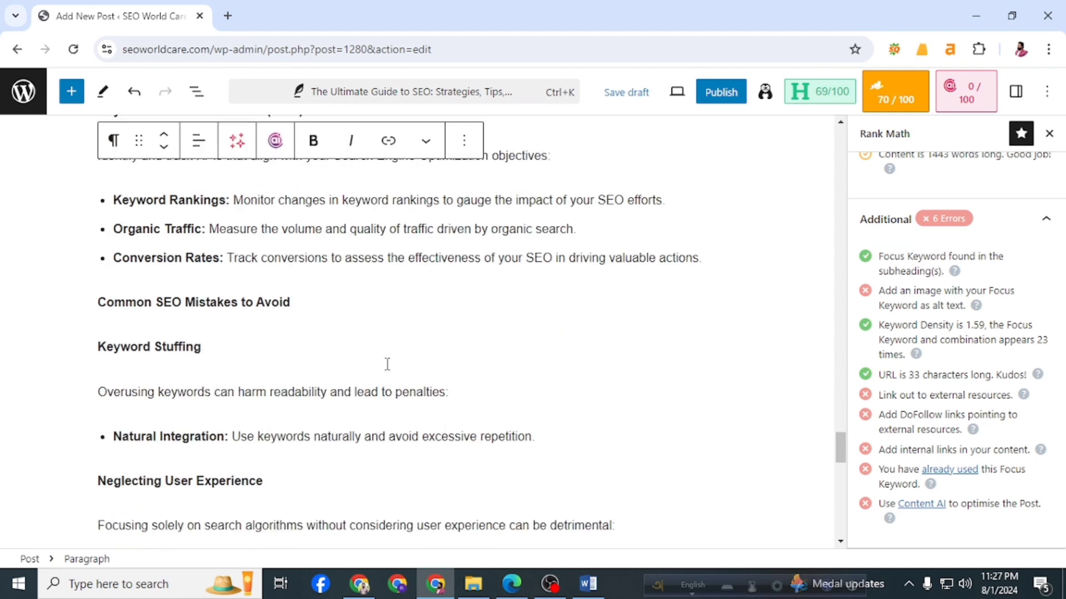
scroll(387, 366, down, 3)
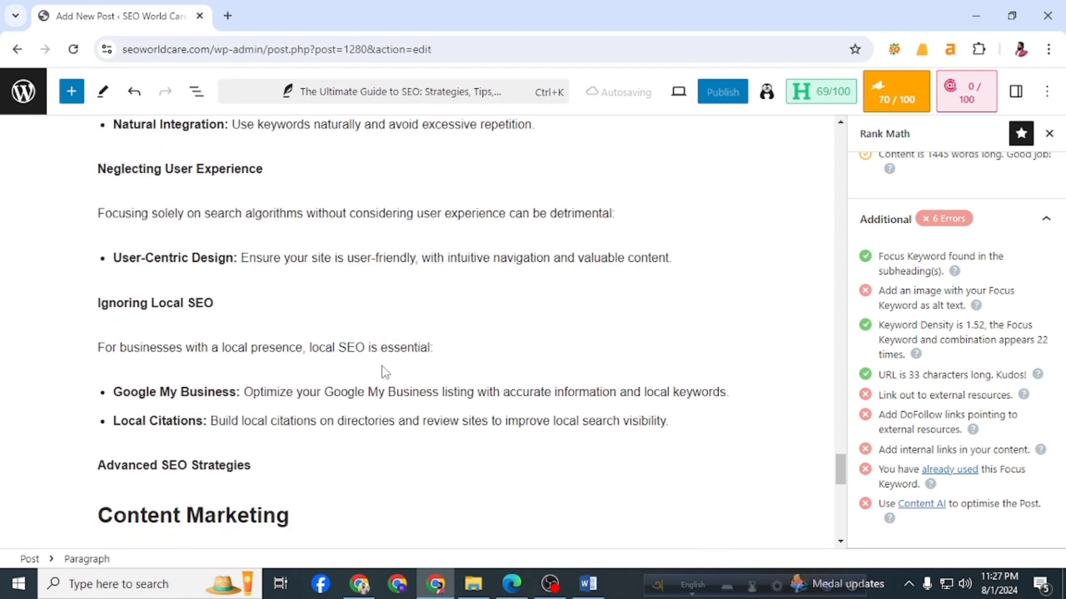
drag(189, 303, 214, 303)
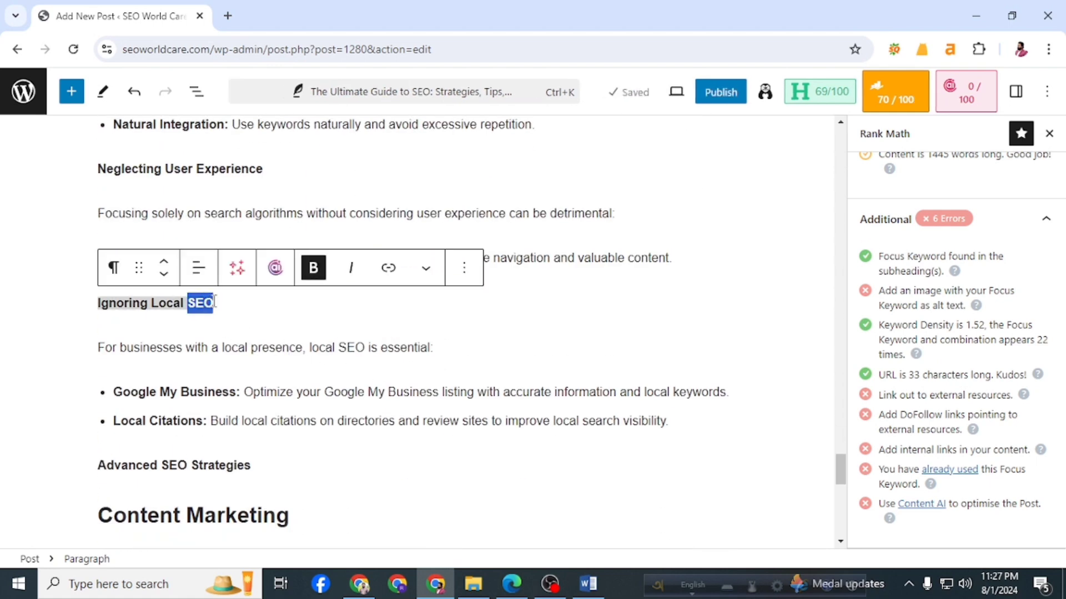
text(Search Engine Optimization)
scroll(269, 351, down, 3)
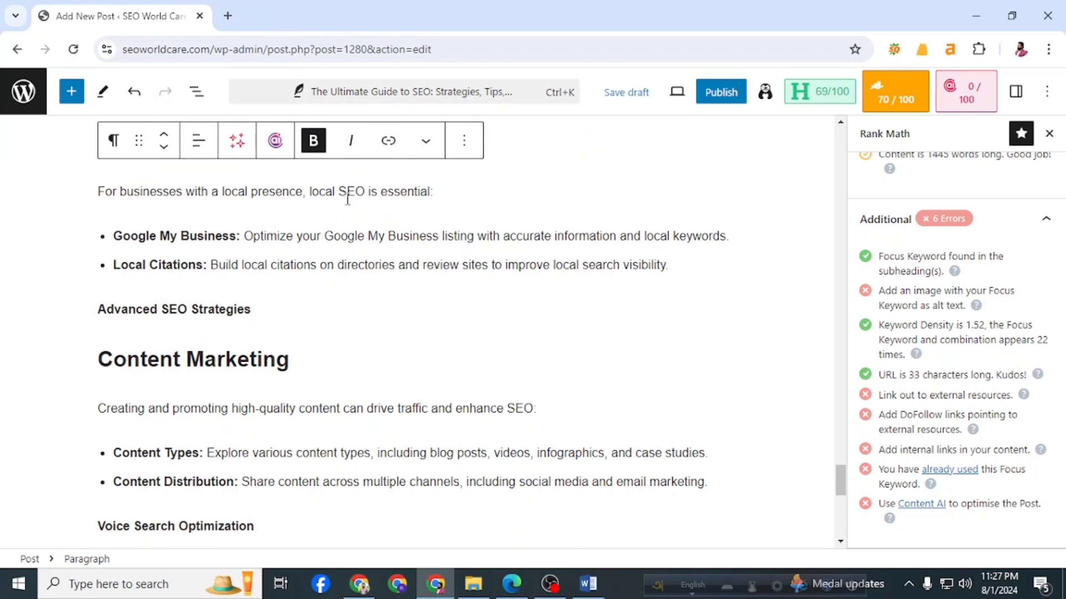
mouse_move(338, 187)
mouse_down()
mouse_move(360, 189)
mouse_move(338, 192)
mouse_up()
text(Search Engine Optimization)
- Replace "SEO" with "Search Engine Optimization" in the sentence under the "Content Marketing" heading
scroll(416, 285, down, 4)
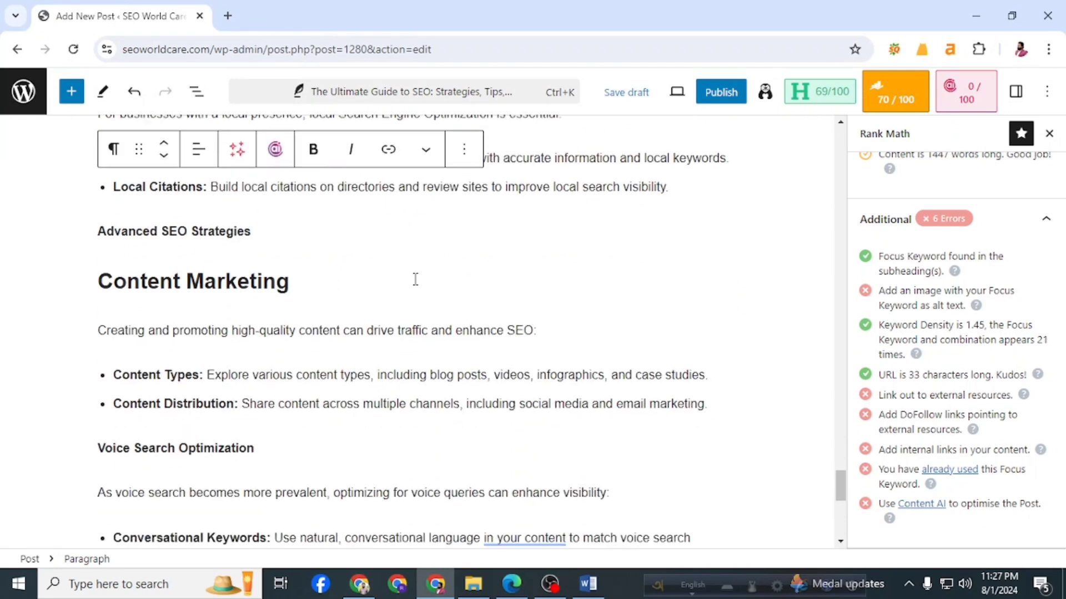
drag(511, 174, 535, 173)
text(Search Engine Optimization)
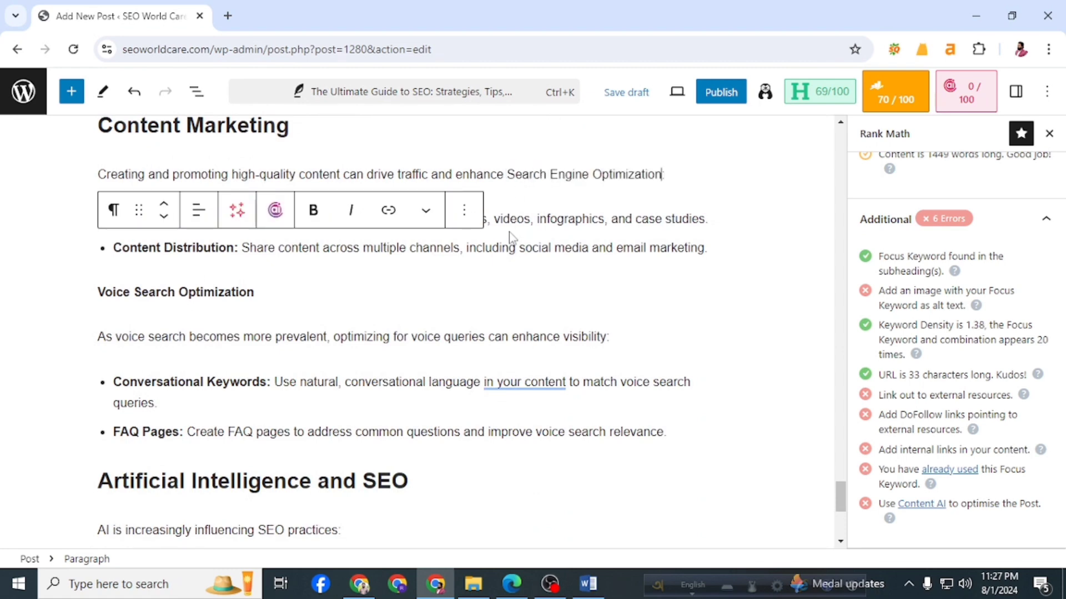
- Replace "SEO" with "Search Engine Optimization" in the sentence under "Artificial Intelligence and SEO" and in the first sentence of the last Conclusion paragraph
scroll(492, 258, down, 3)
drag(365, 326, 411, 325)
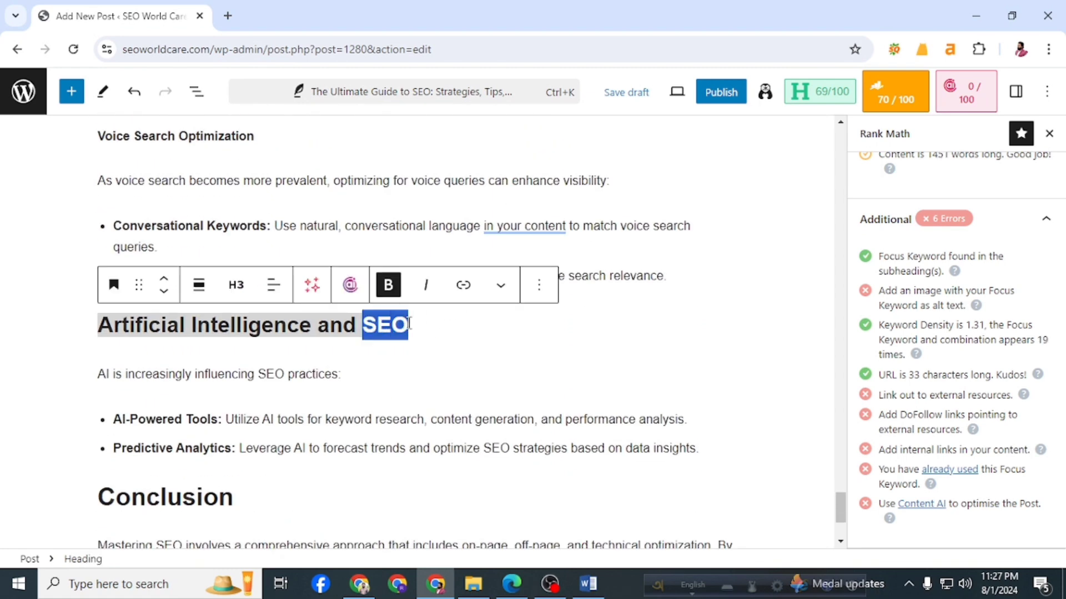
scroll(422, 380, down, 1)
scroll(422, 380, down, 3)
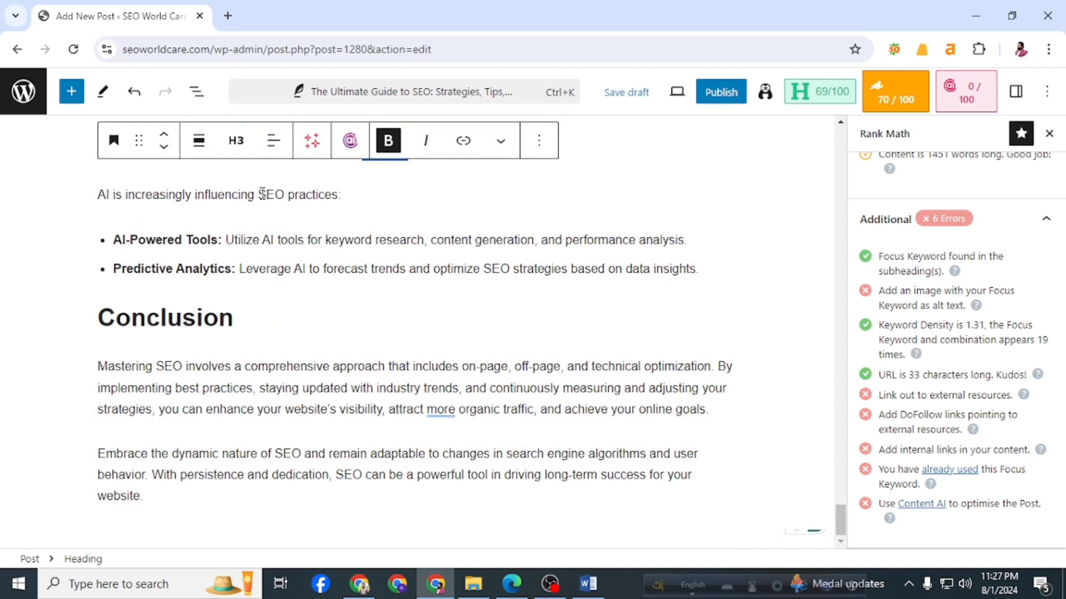
drag(259, 194, 284, 193)
text(Search Engine Optimization)
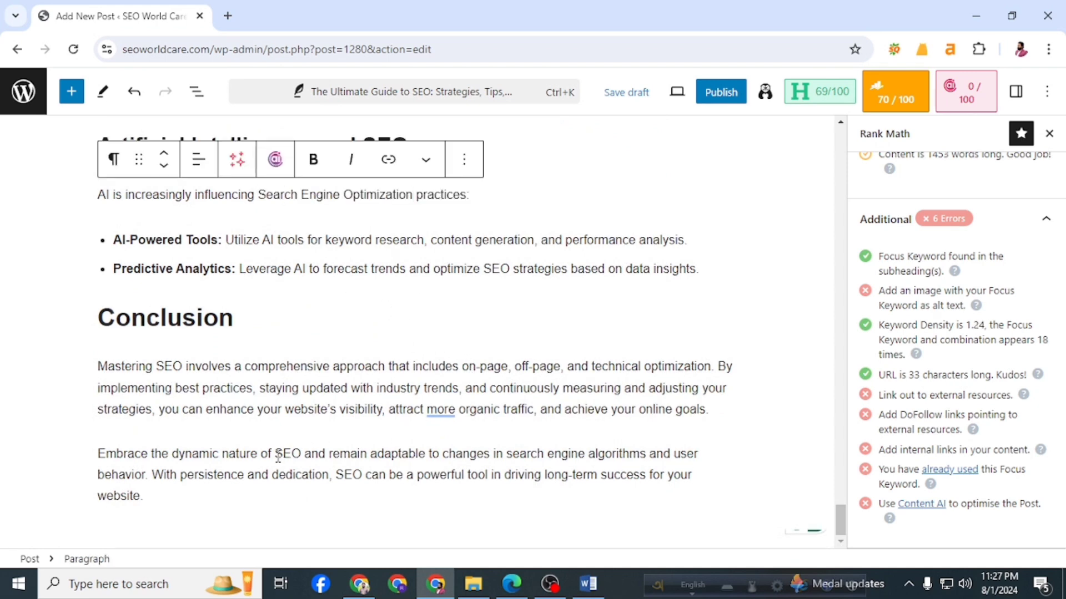
drag(277, 455, 302, 455)
text(Search Engine Optimization)
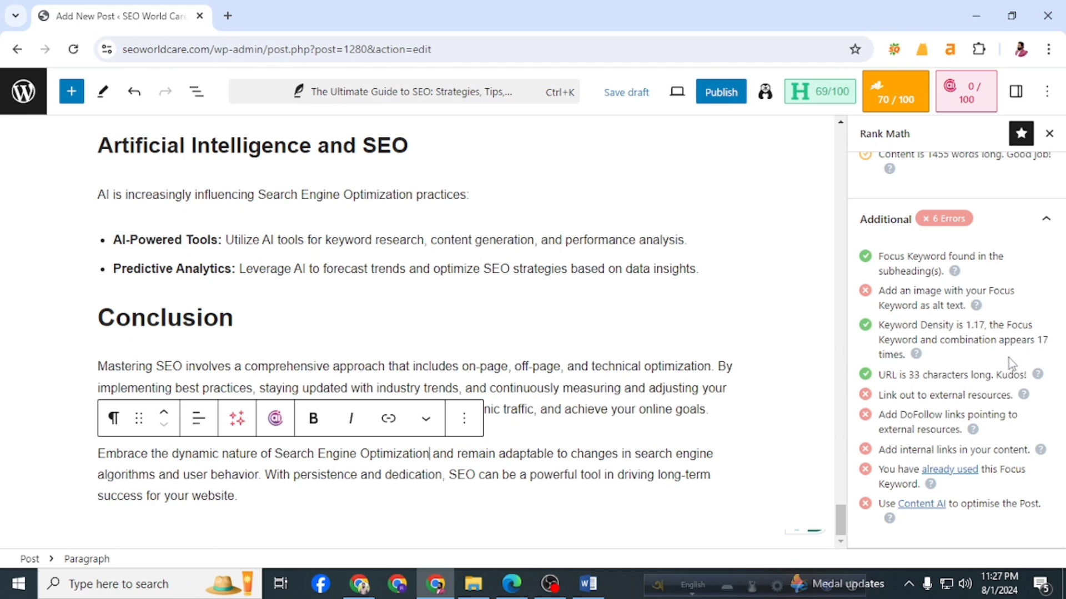
- Insert an image block between the "What is SEO?" paragraph and the "Why is Search Engine Optimization Important?" heading
scroll(1007, 358, down, 2)
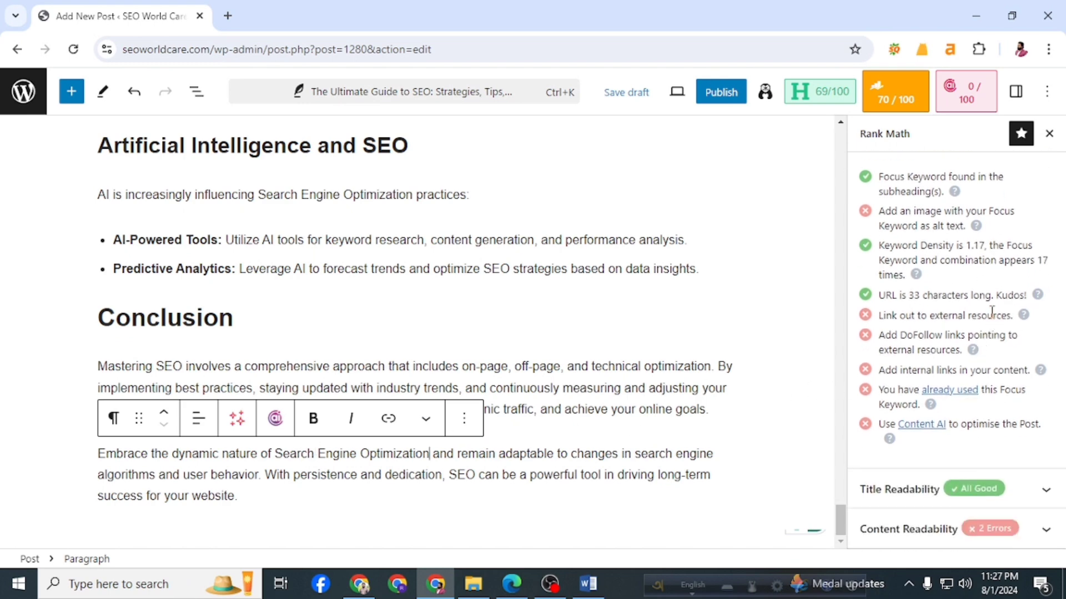
scroll(991, 319, up, 4)
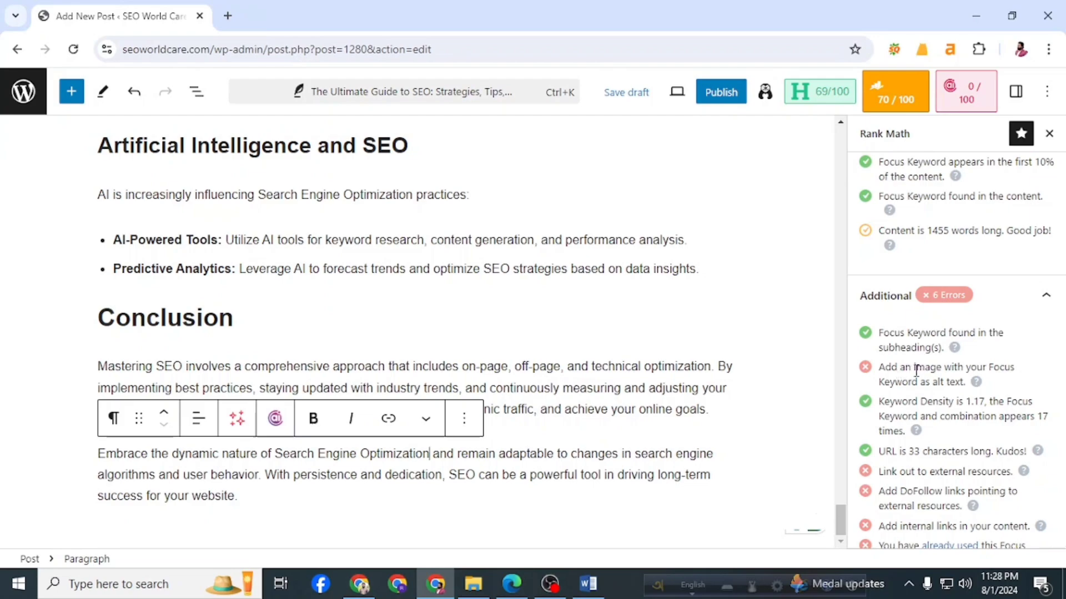
scroll(732, 357, up, 10)
scroll(733, 357, up, 10)
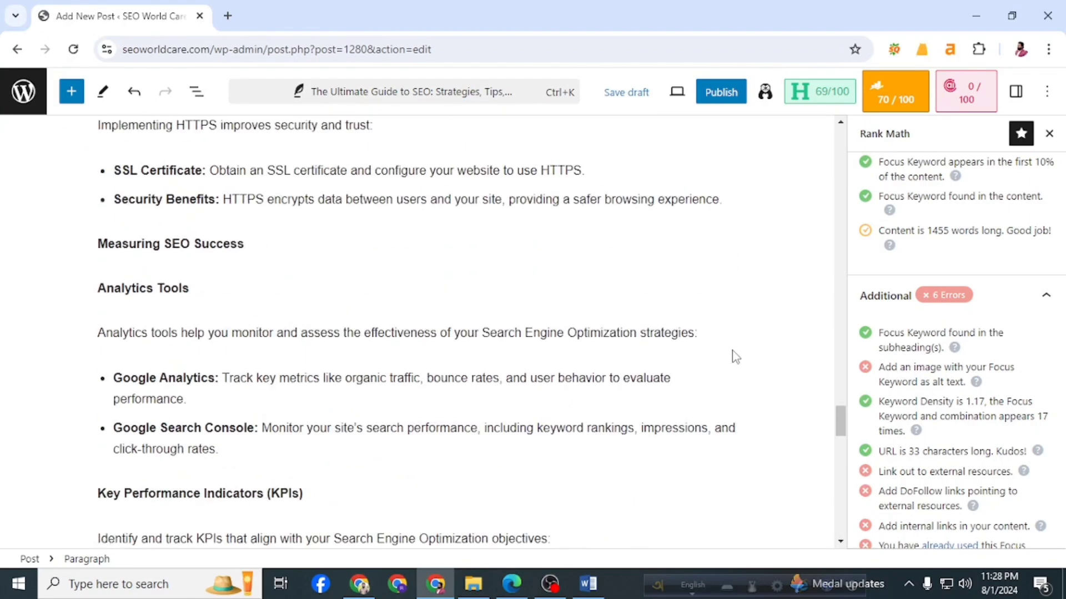
scroll(842, 386, up, 1)
drag(842, 386, 841, 142)
scroll(510, 378, down, 5)
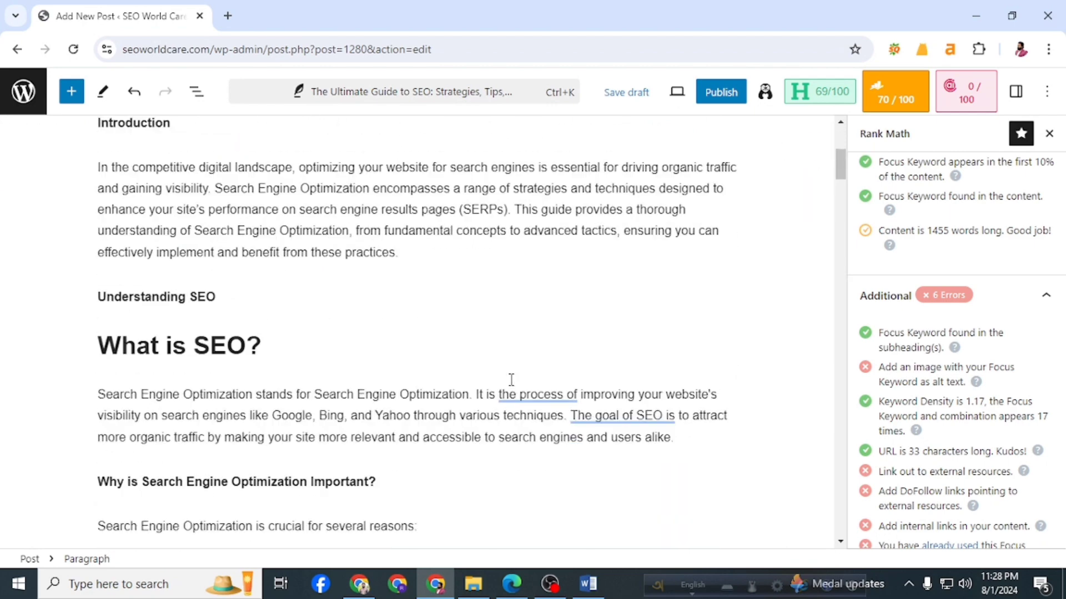
scroll(511, 383, up, 4)
scroll(480, 381, down, 2)
scroll(481, 382, down, 1)
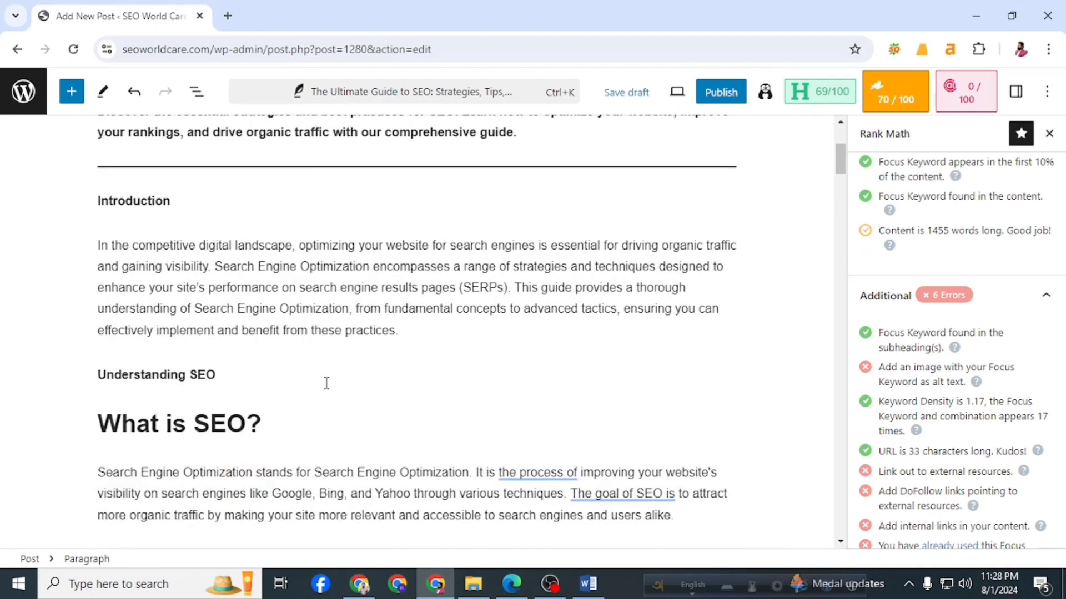
scroll(505, 441, down, 4)
scroll(506, 438, down, 1)
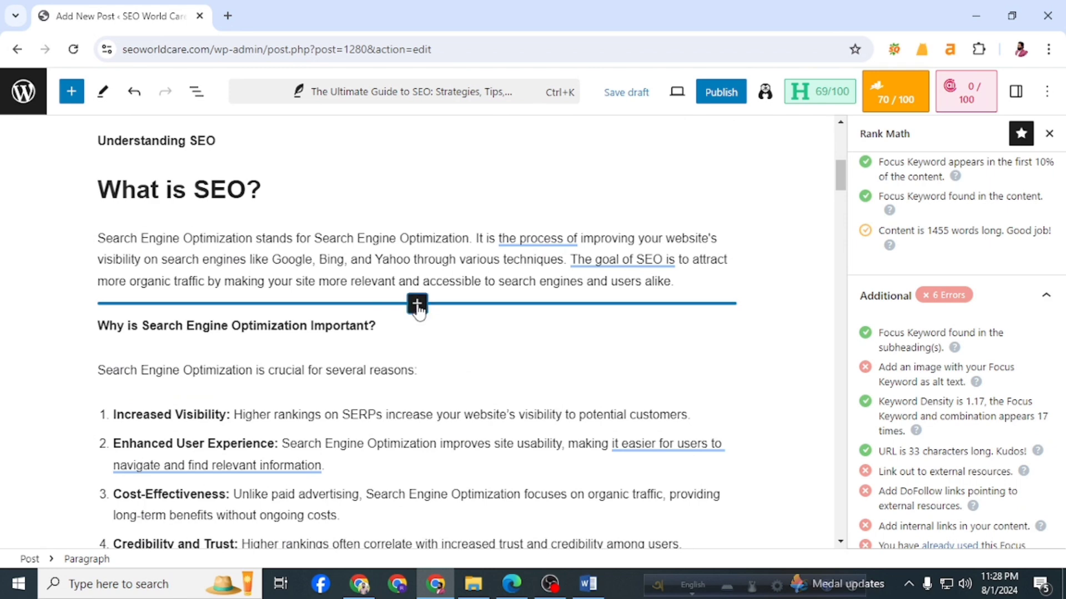
click(417, 303)
click(343, 508)
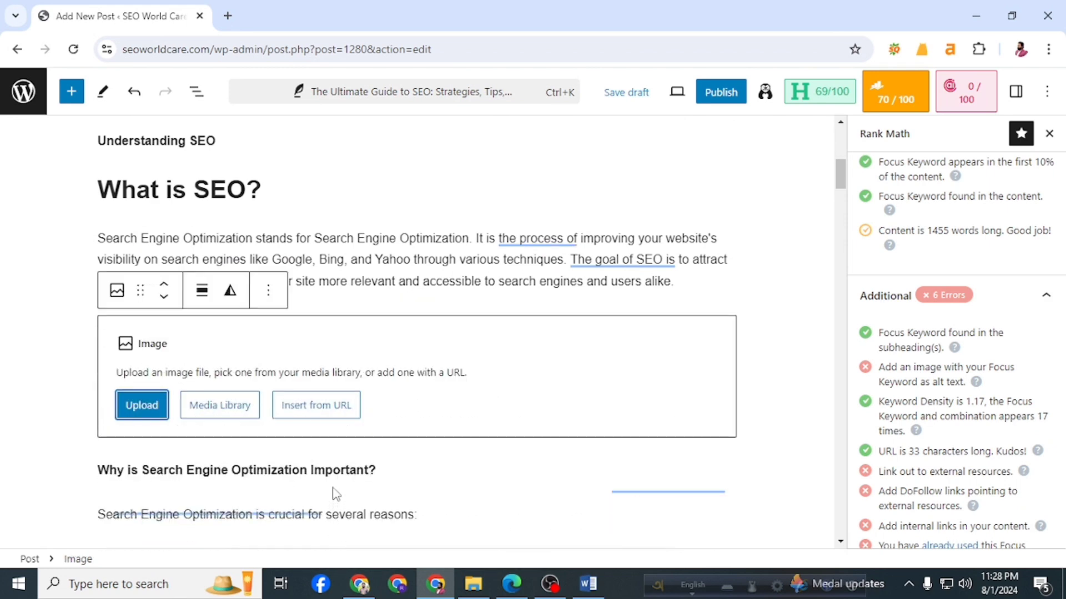
- Fill the image block with the blue "Search Engine Optimization" globe banner from the media library
click(220, 405)
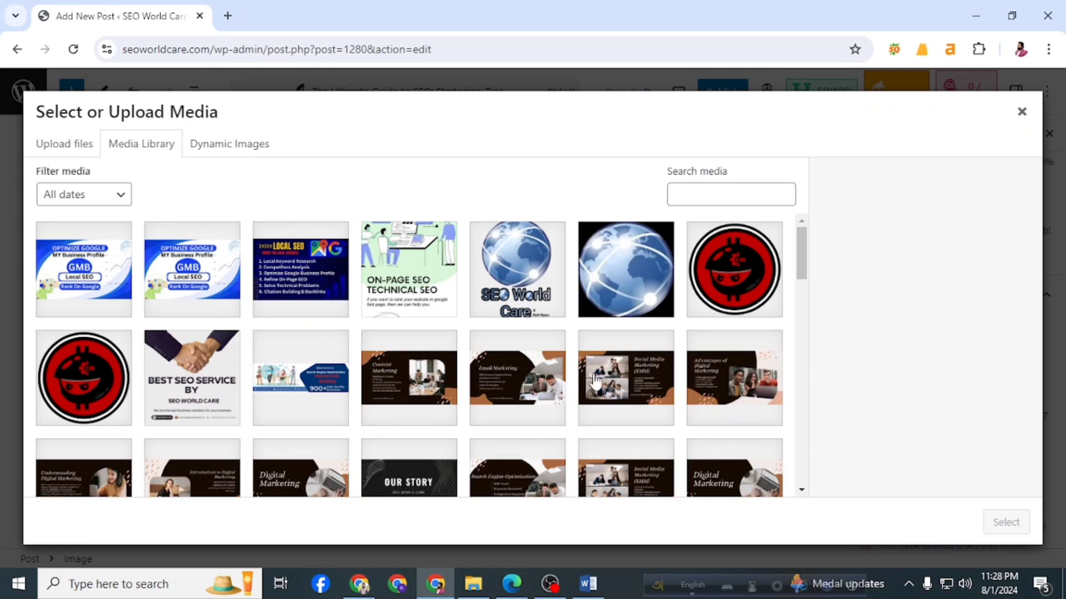
scroll(606, 382, down, 2)
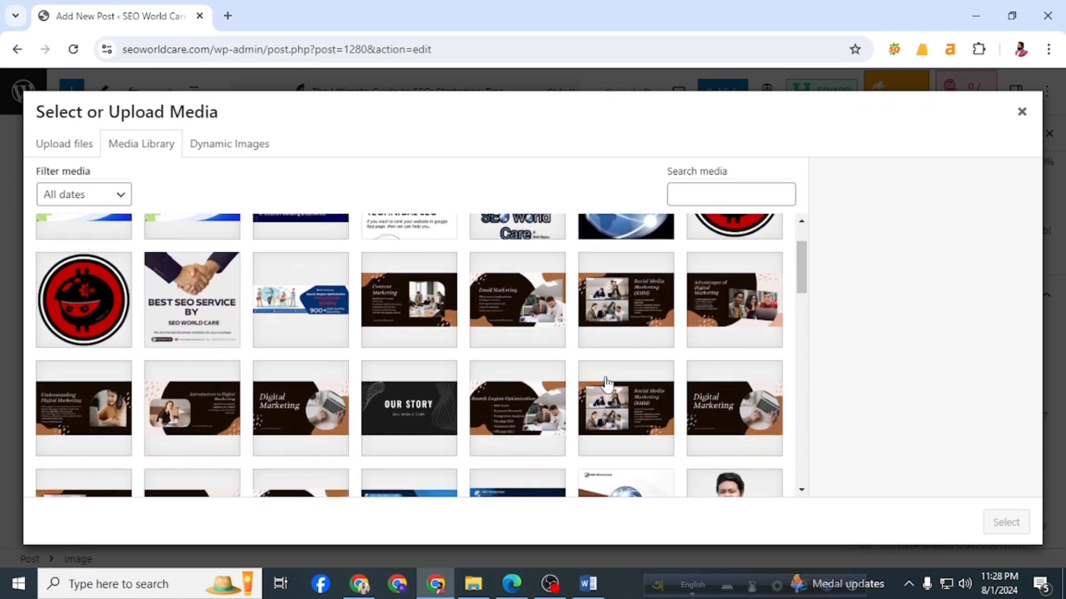
scroll(606, 382, down, 3)
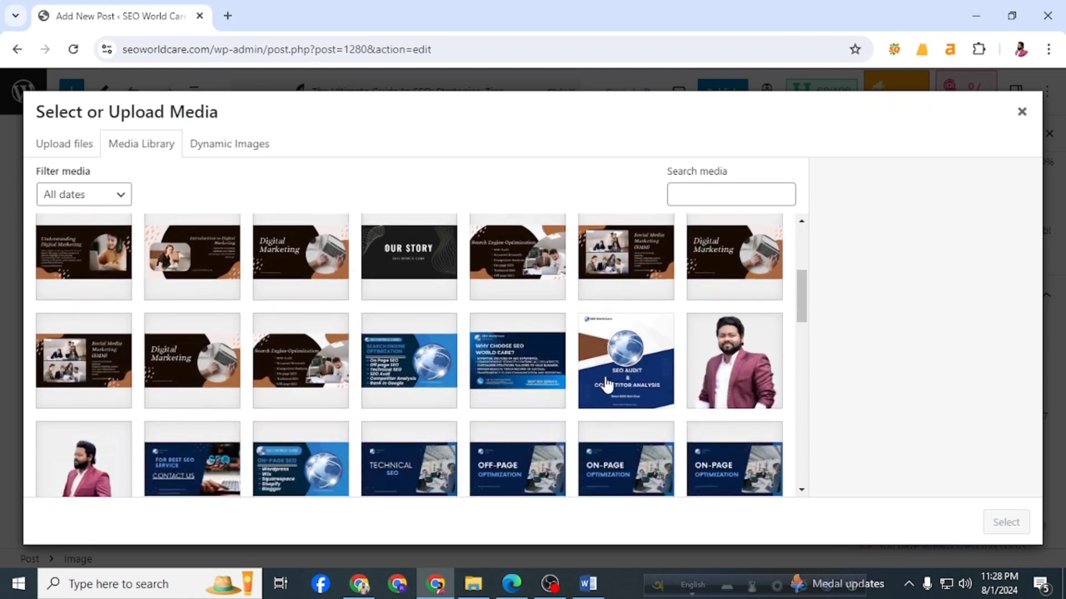
click(410, 367)
click(1005, 522)
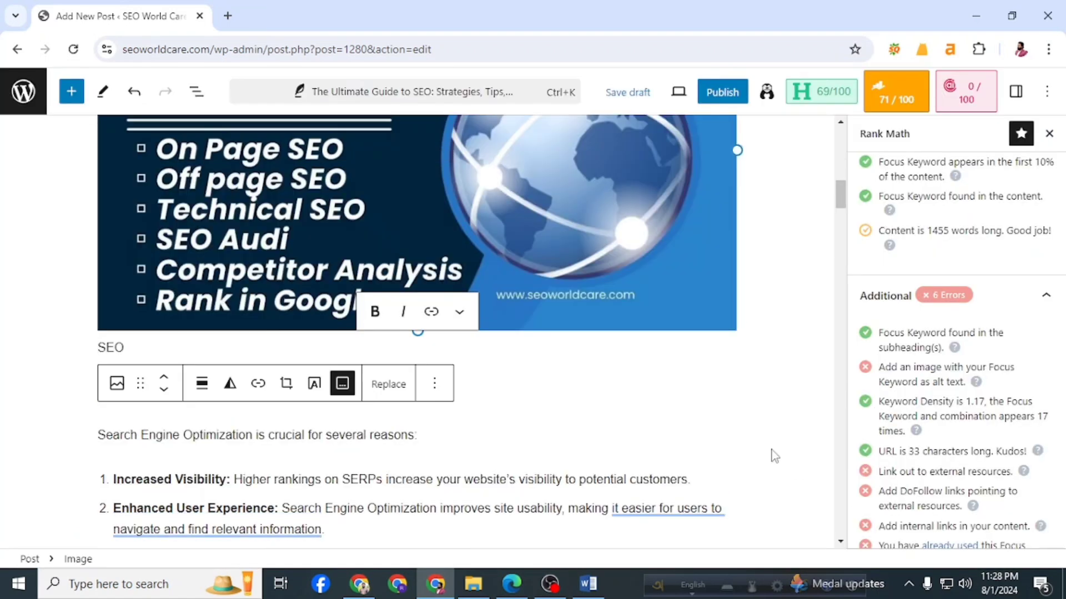
- Open the inserted image's block settings and check its alternative text
scroll(787, 368, up, 4)
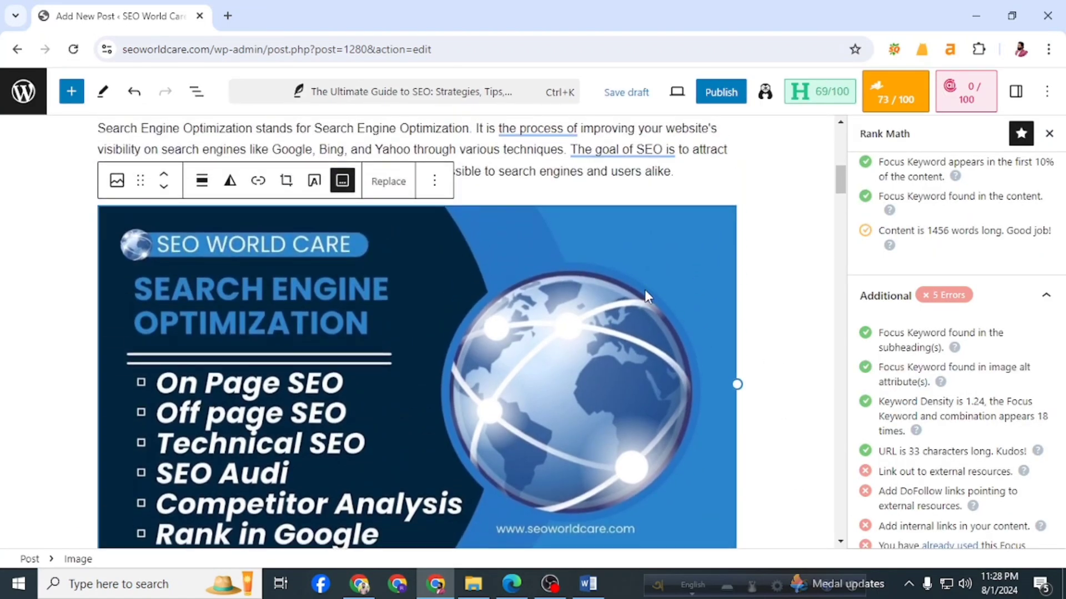
click(1016, 91)
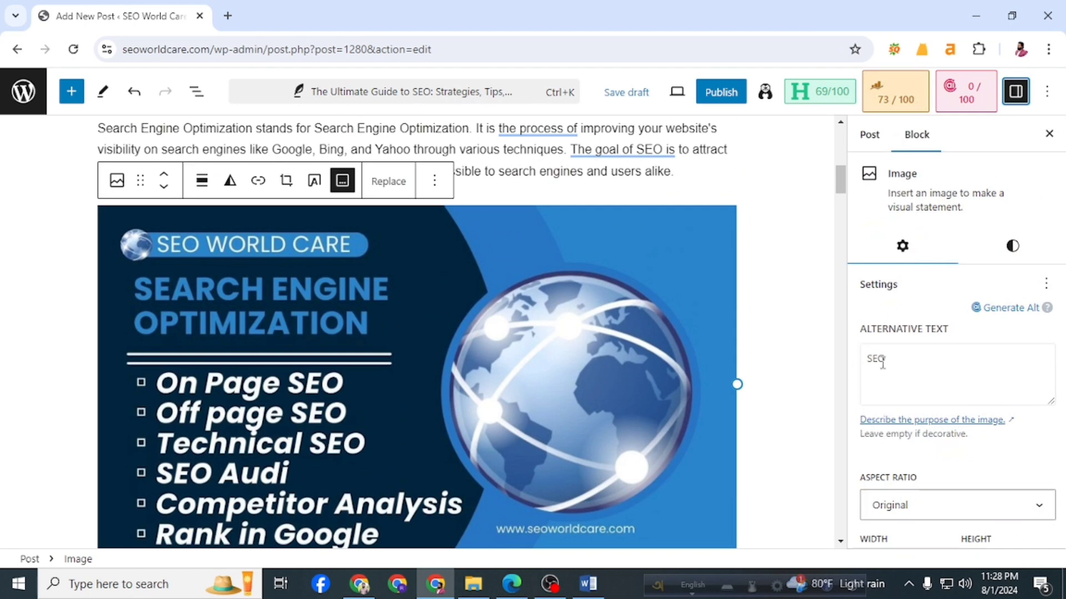
drag(886, 360, 869, 358)
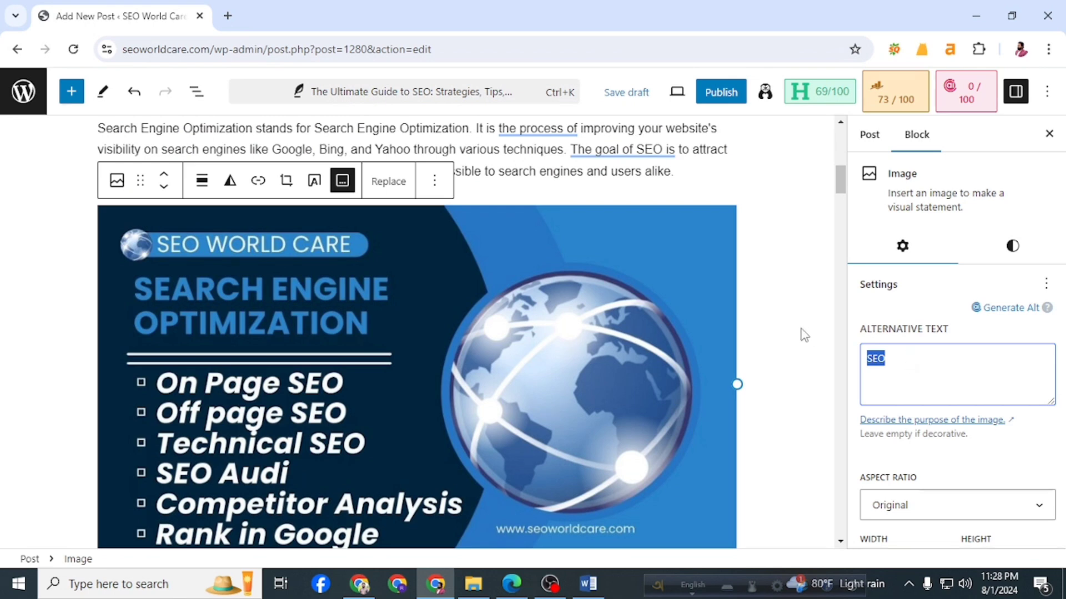
- Review the post's Additional SEO checks in Rank Math for the remaining link errors
click(775, 353)
scroll(784, 365, down, 15)
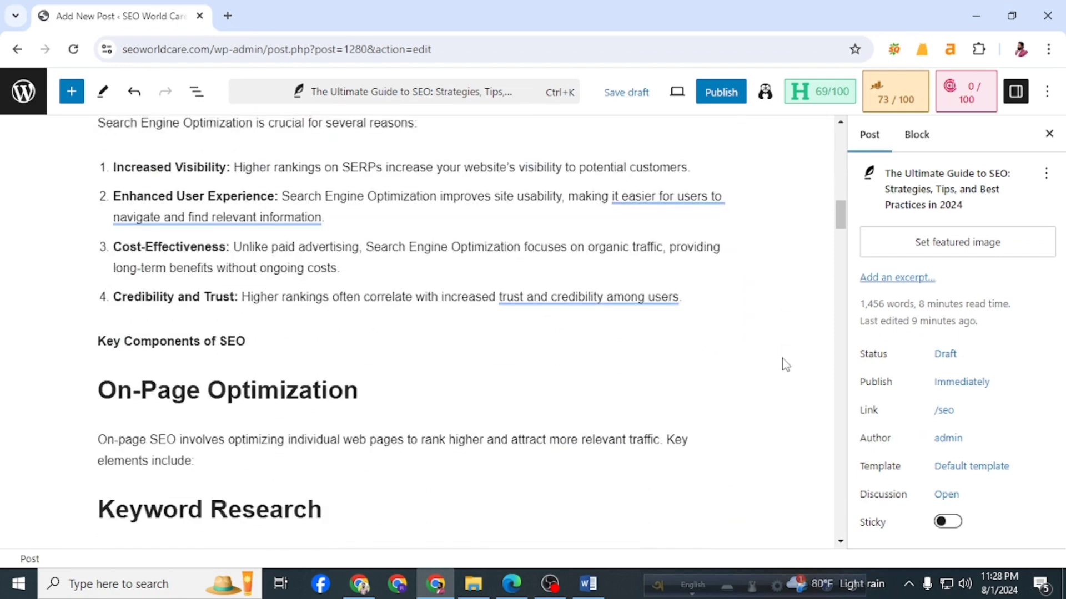
scroll(785, 365, up, 5)
scroll(784, 364, up, 15)
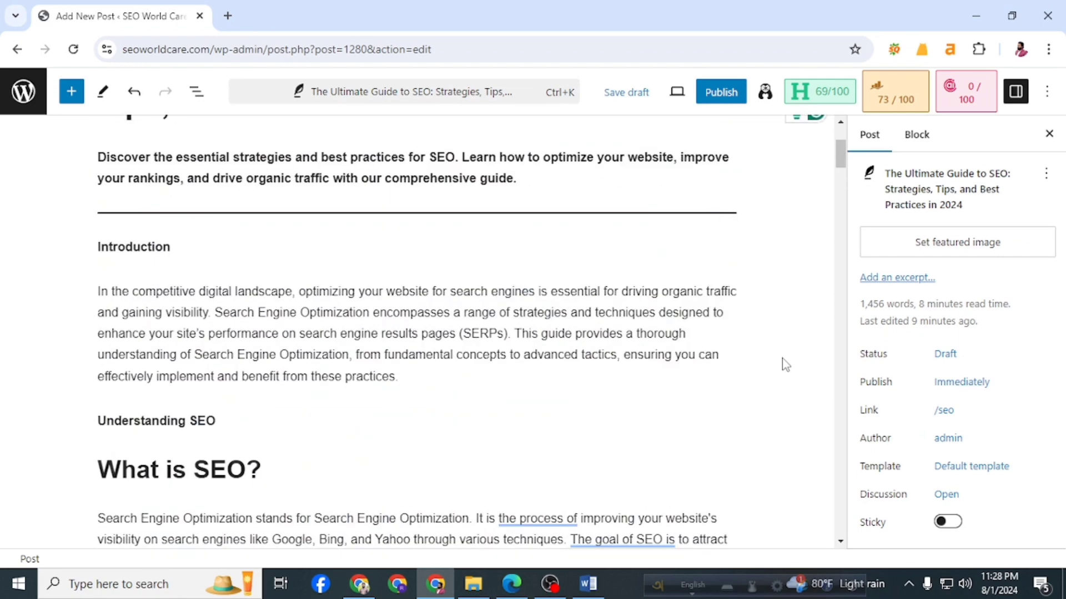
click(896, 92)
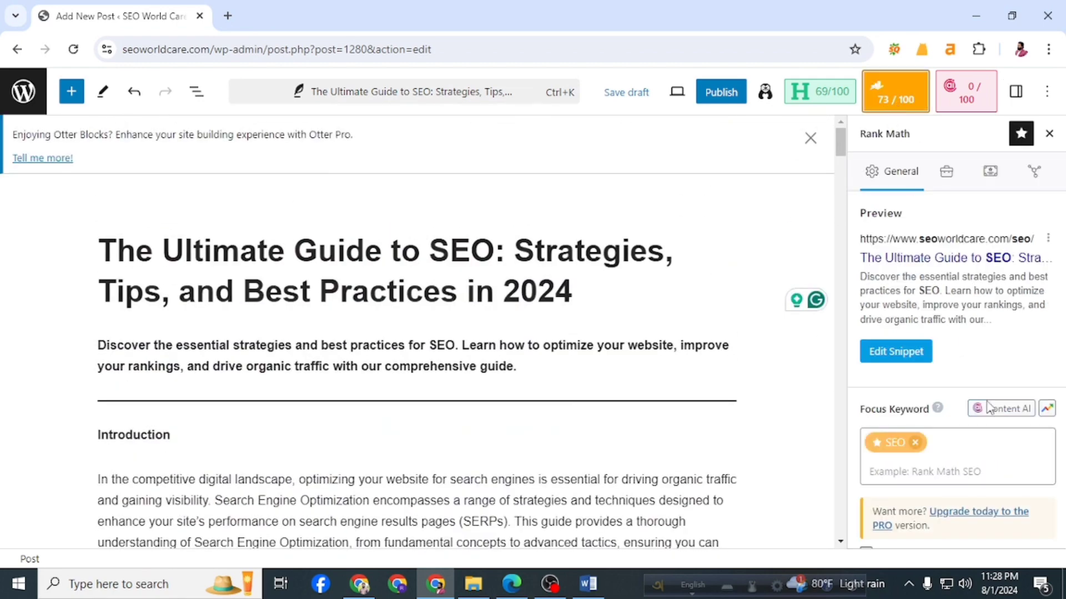
scroll(989, 411, down, 6)
click(995, 447)
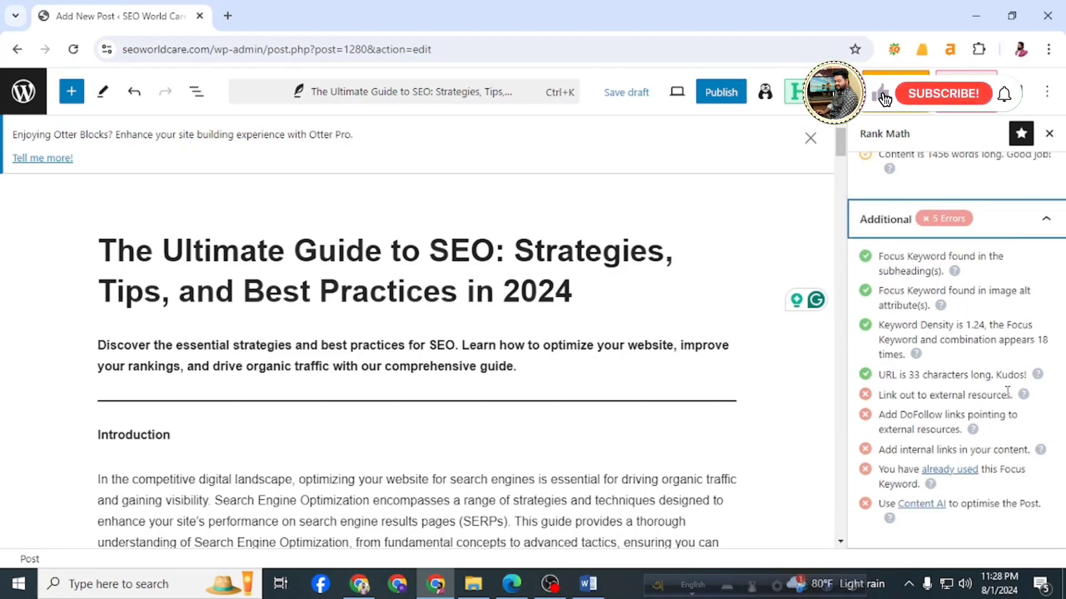
click(228, 16)
click(254, 48)
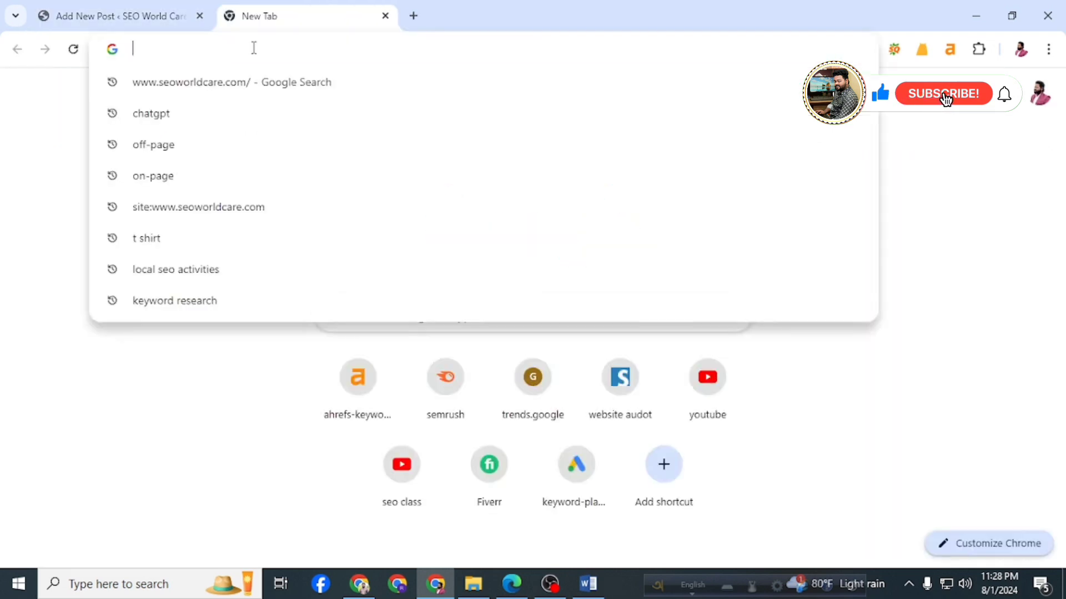
click(239, 81)
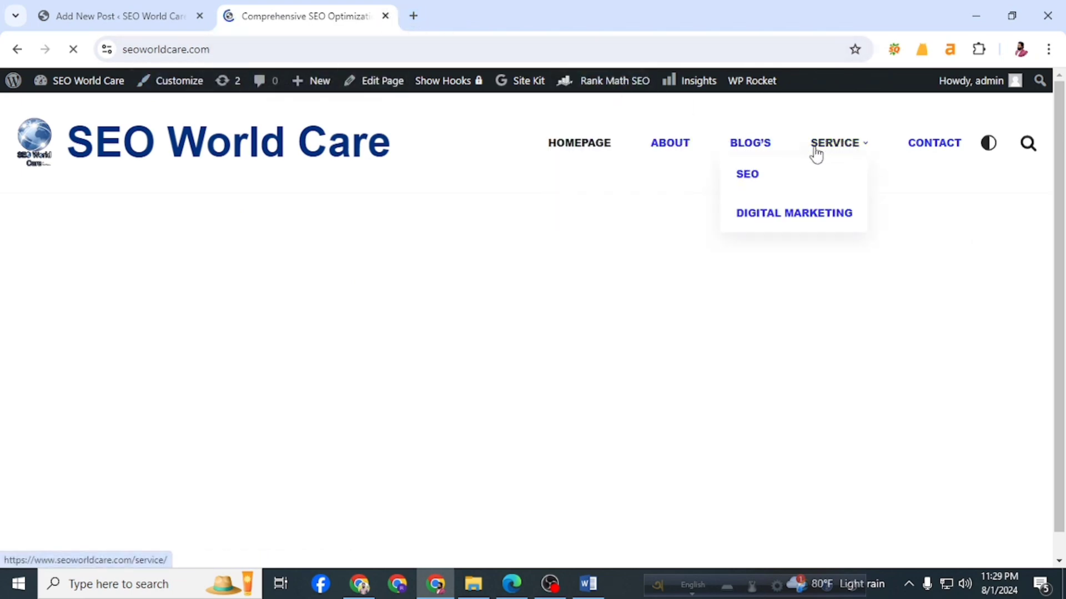
mouse_move(822, 157)
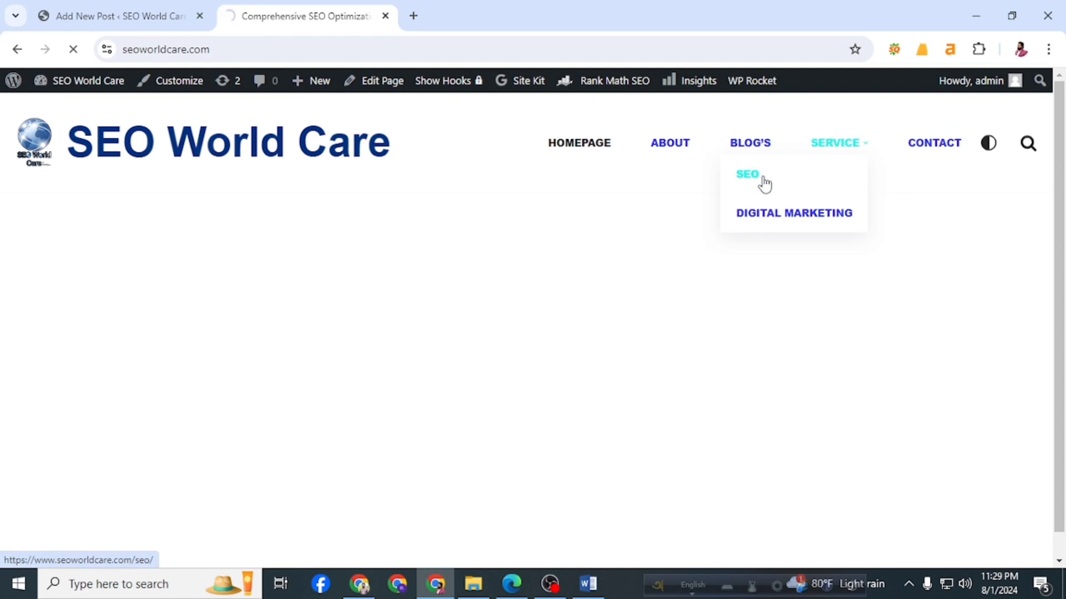
click(334, 41)
click(341, 44)
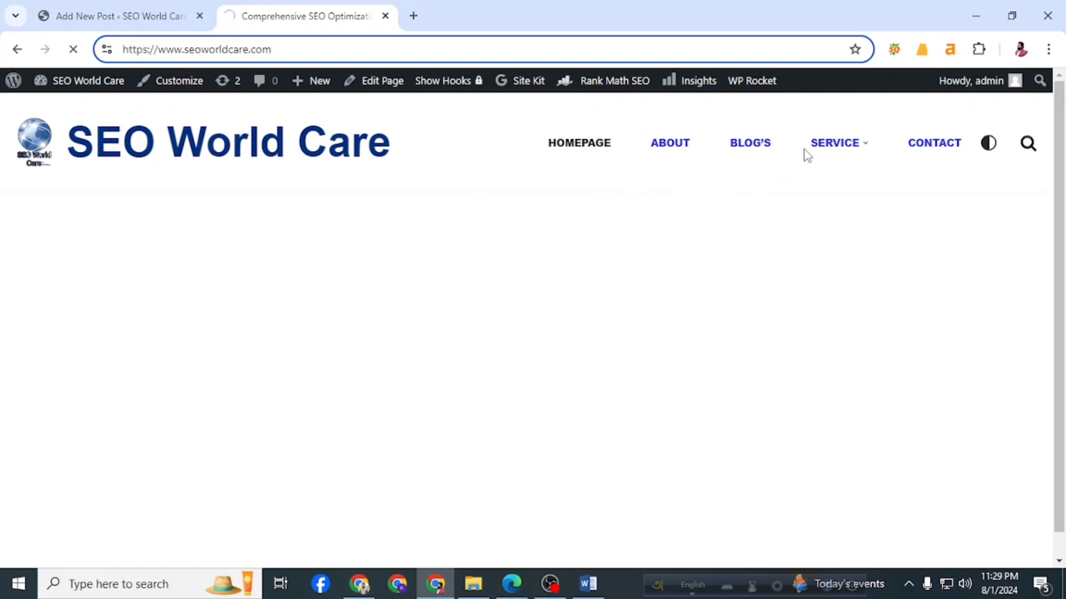
mouse_move(787, 167)
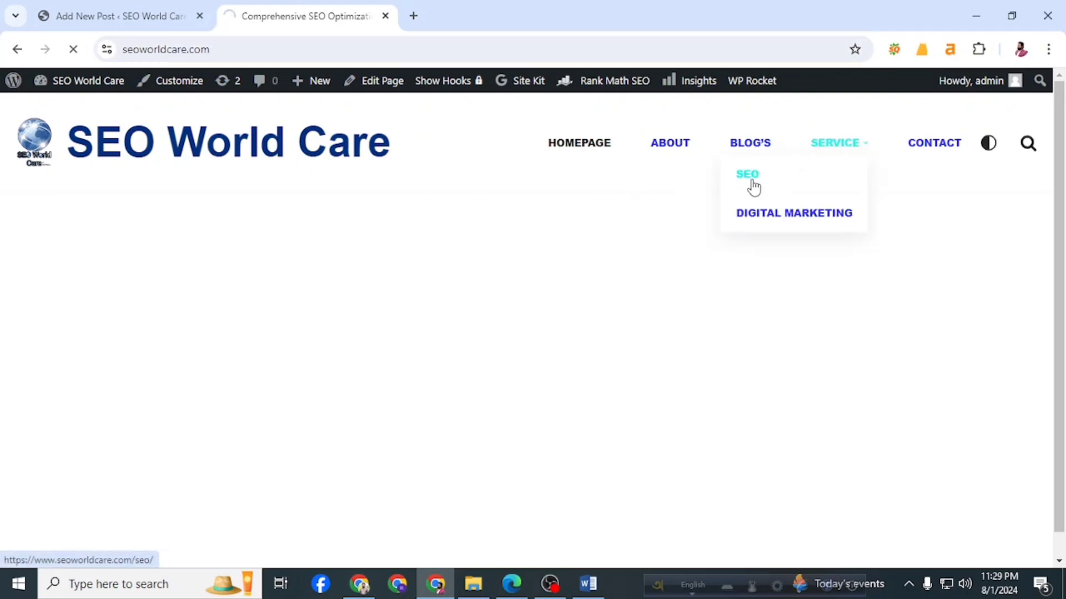
click(359, 55)
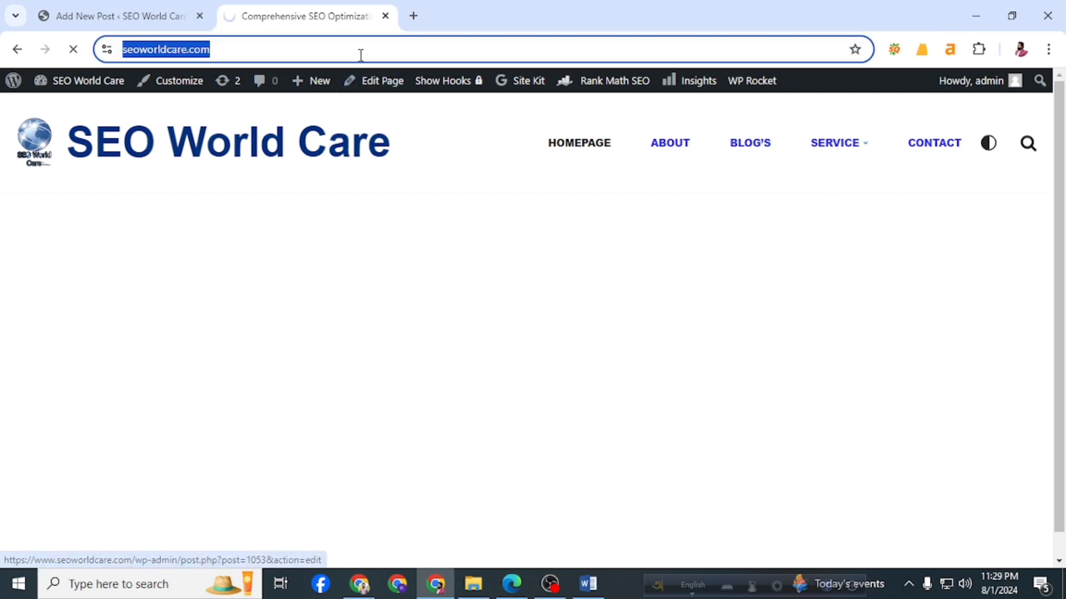
click(350, 48)
drag(350, 48, 108, 57)
key(ctrl+c)
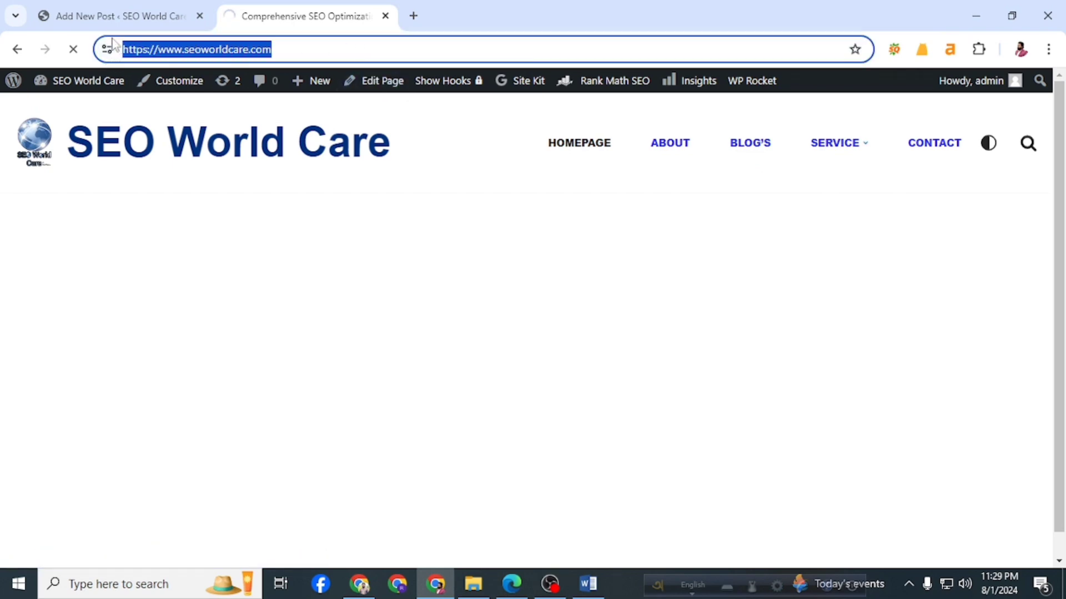
- Return to the post and link the word "SEO" in the "Understanding SEO" line to the copied website address
click(110, 7)
scroll(399, 222, down, 3)
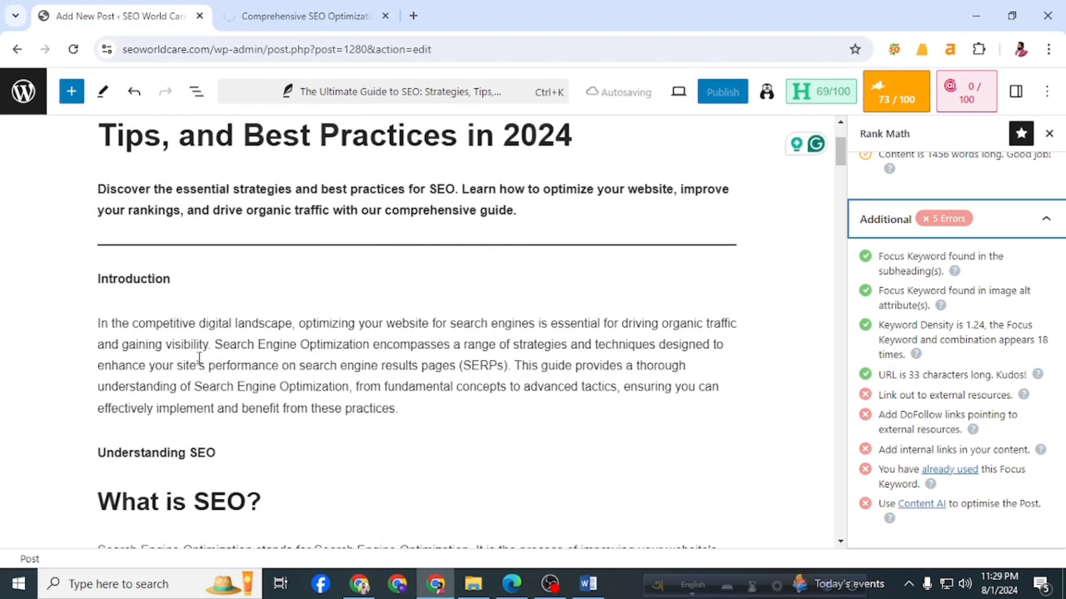
scroll(433, 366, down, 3)
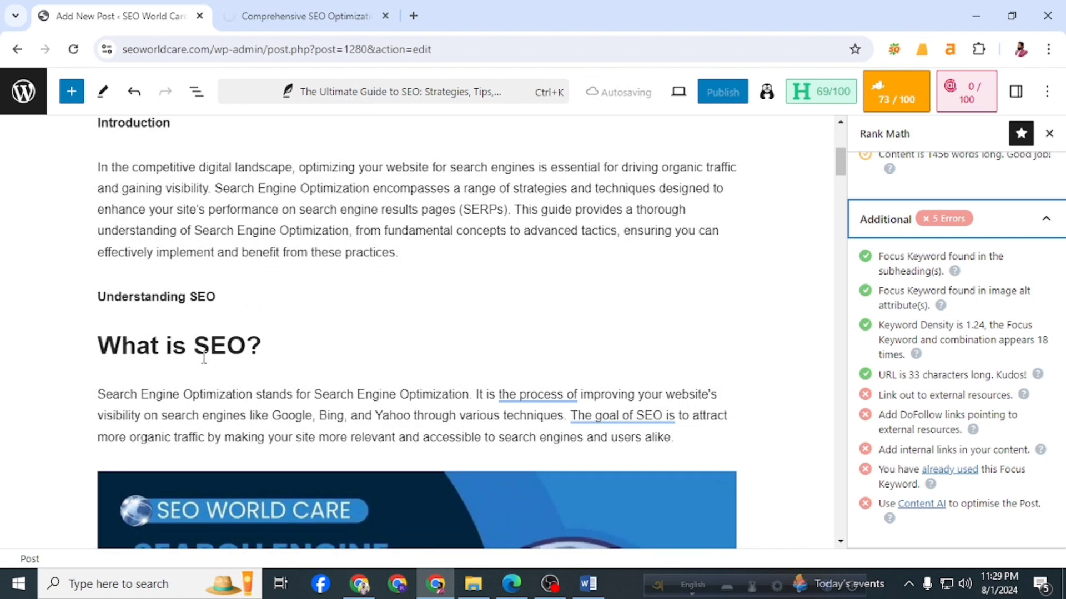
drag(190, 300, 216, 298)
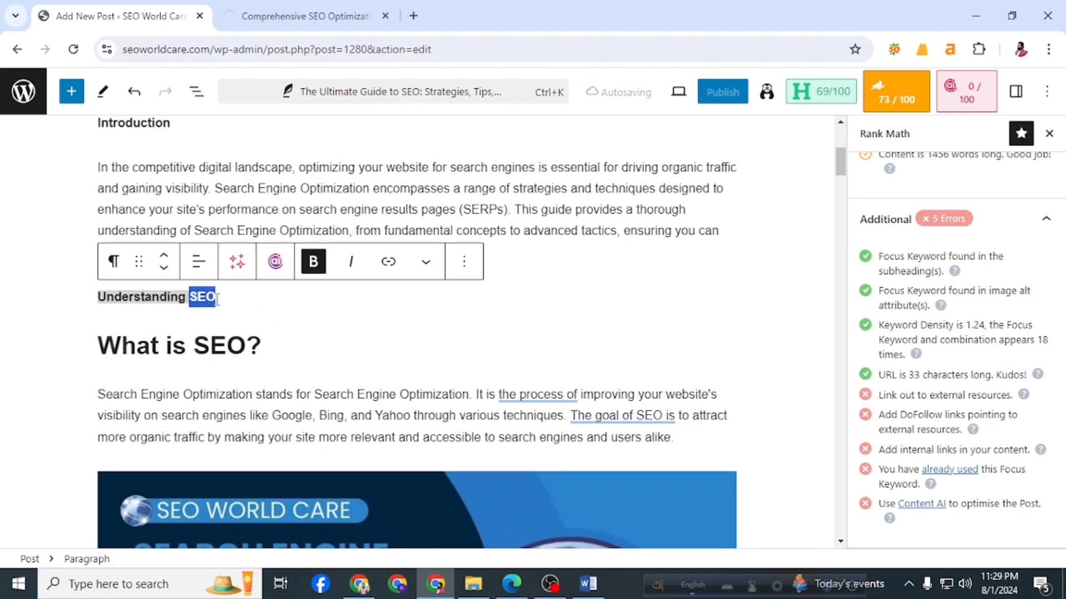
click(388, 262)
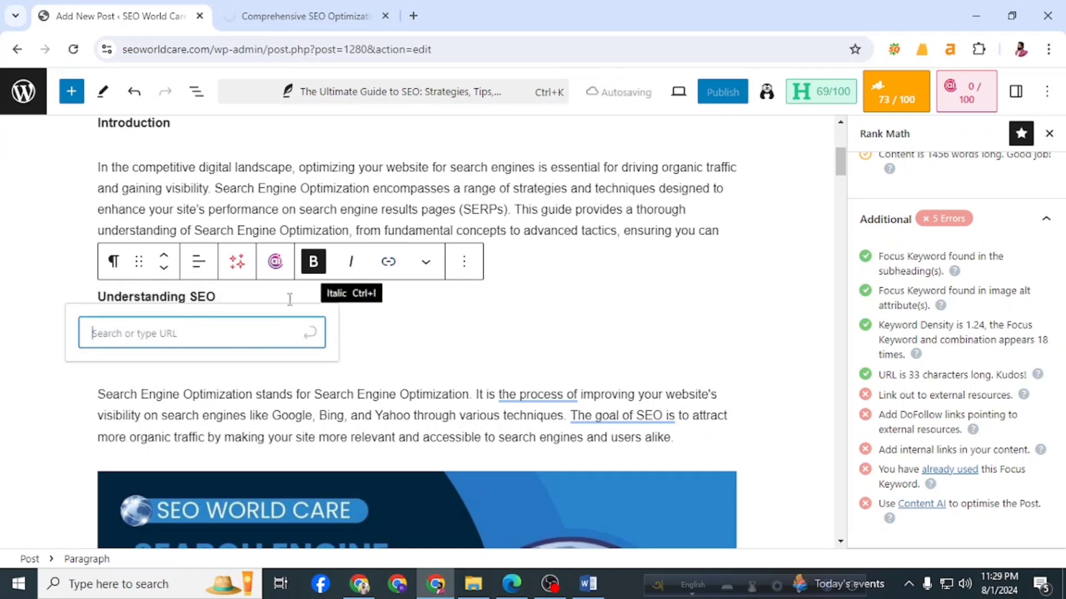
key(ctrl+v)
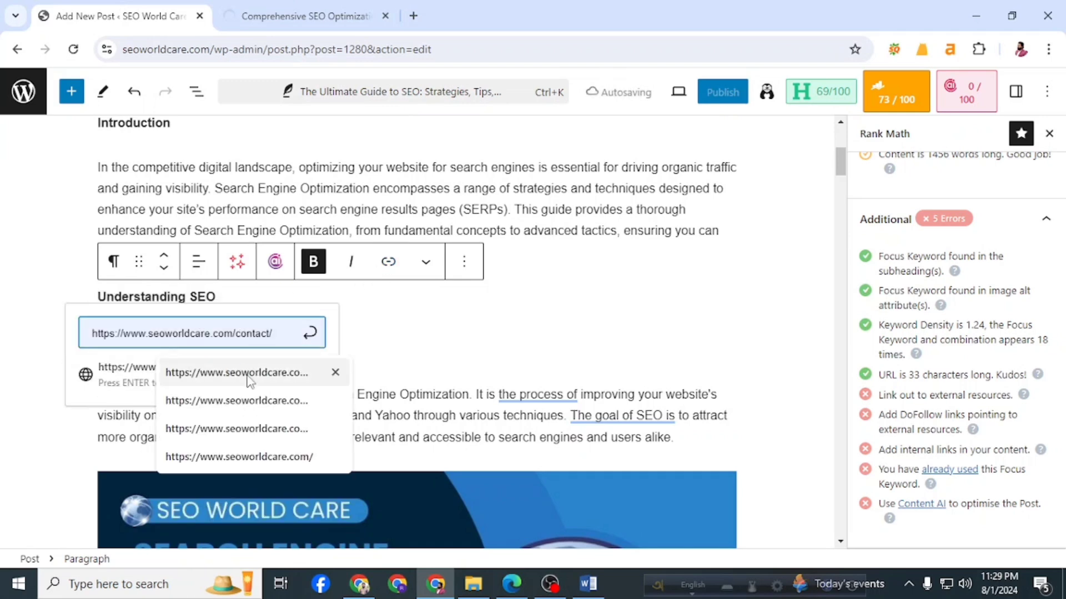
click(136, 378)
- Link the word "SEO" in the "On-page SEO involves optimizing" sentence under "On-Page Optimization" to the copied website address
scroll(275, 364, down, 4)
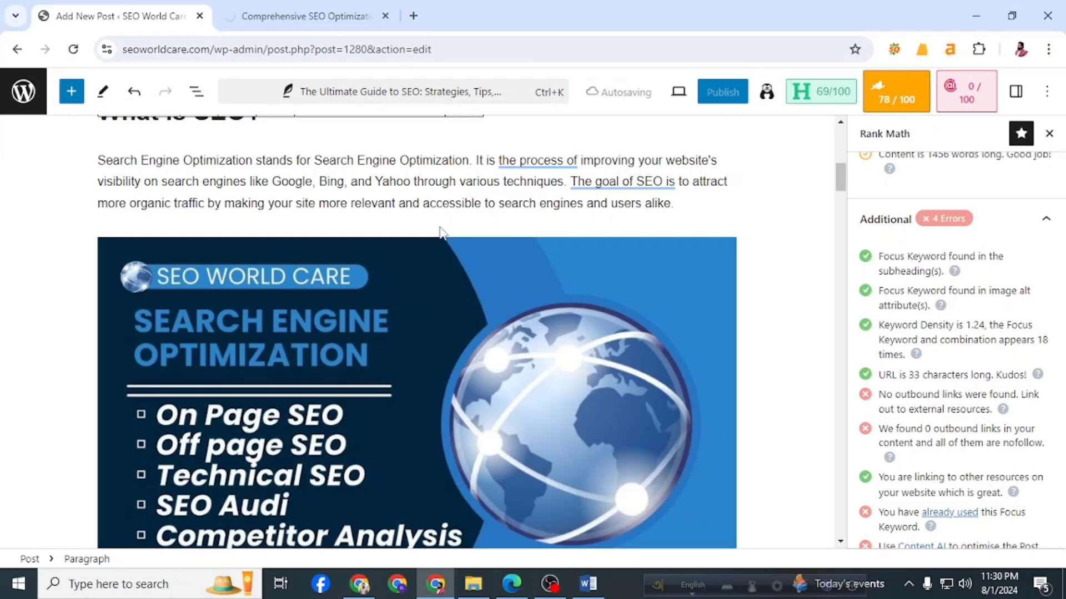
scroll(444, 277, down, 12)
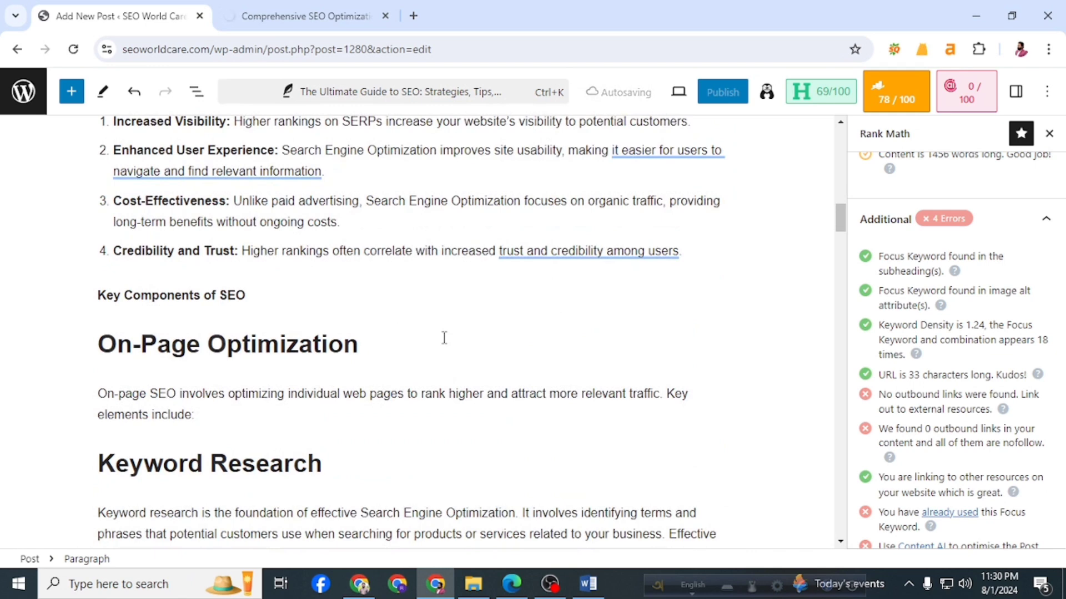
scroll(444, 338, up, 1)
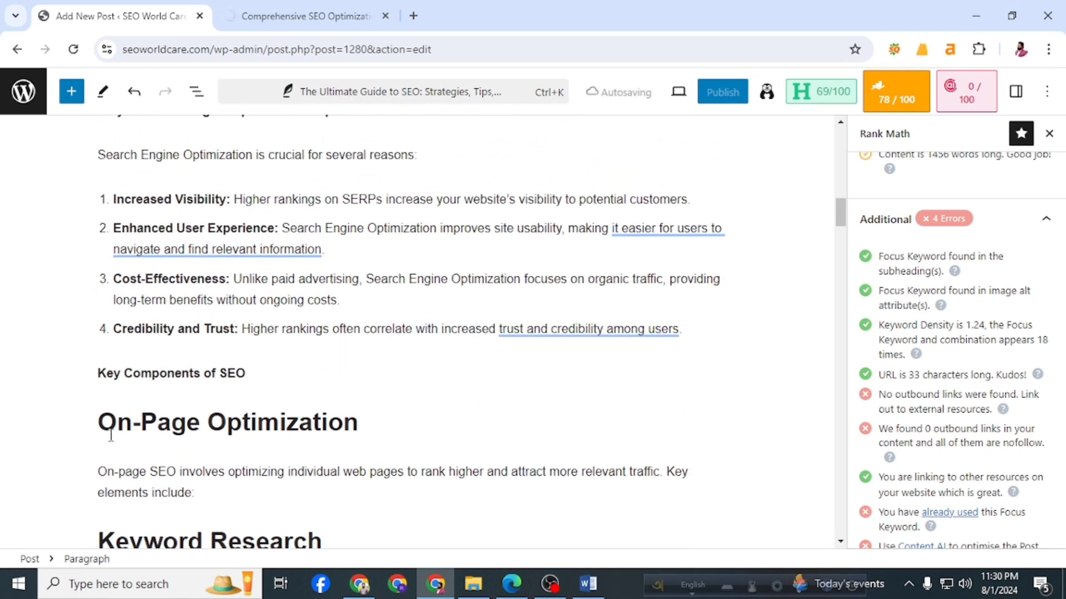
scroll(278, 444, down, 1)
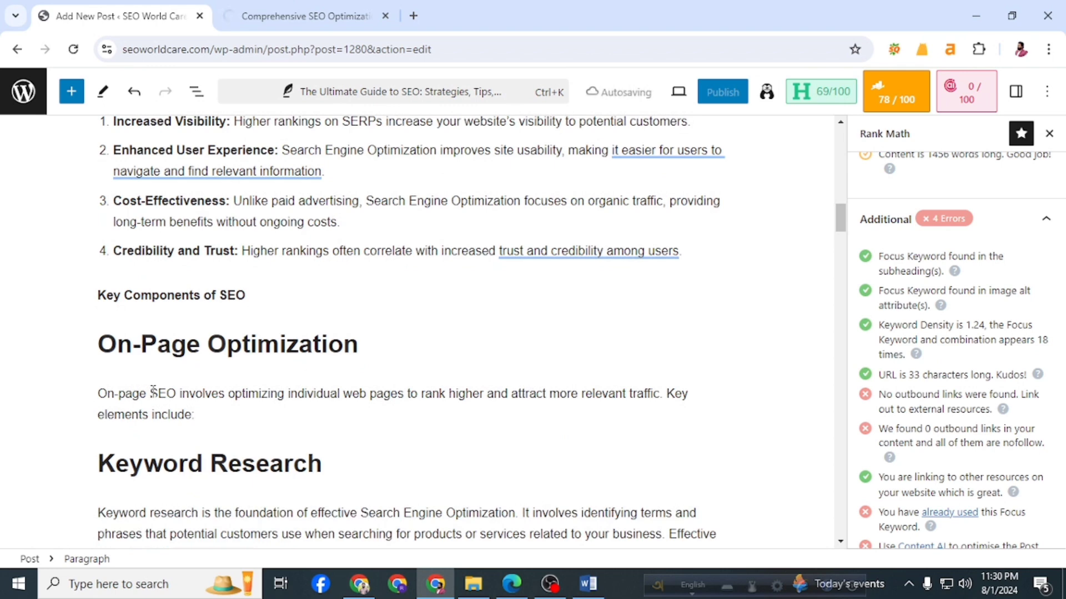
drag(151, 393, 178, 395)
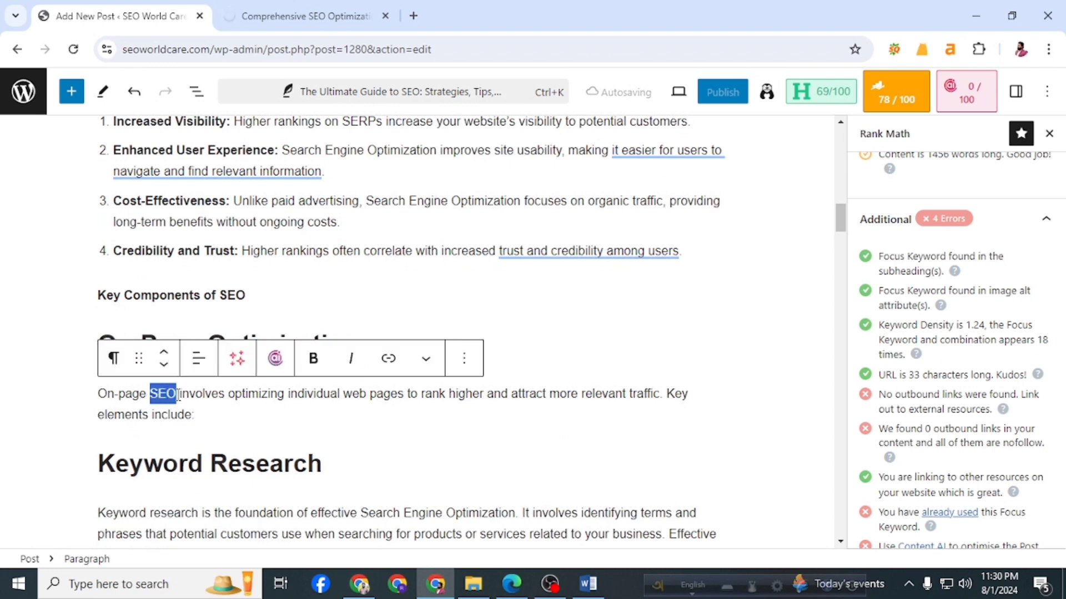
click(388, 358)
click(176, 433)
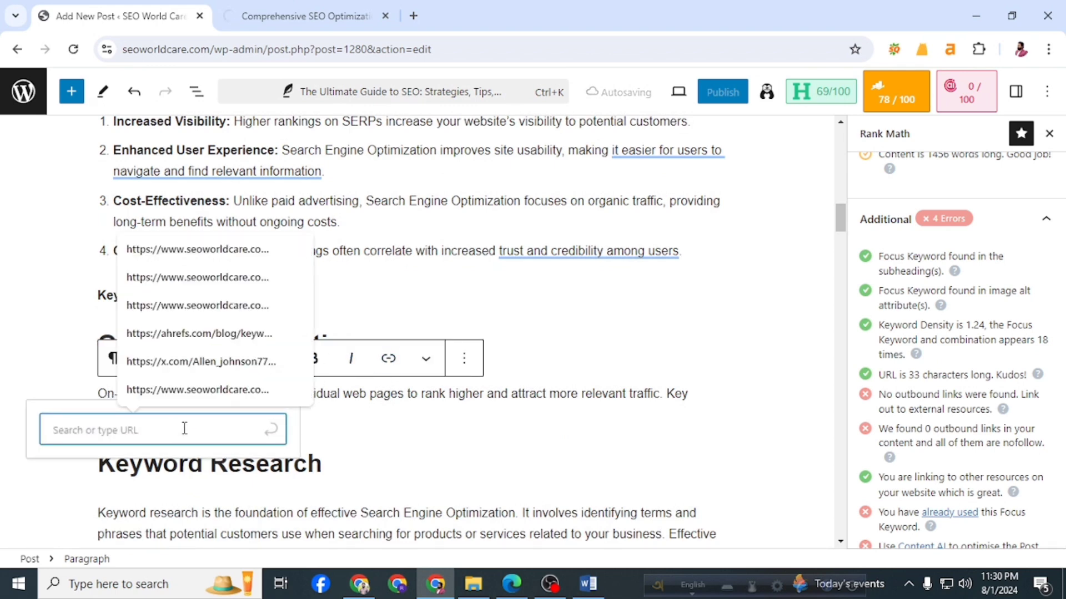
key(ctrl+v)
key(Return)
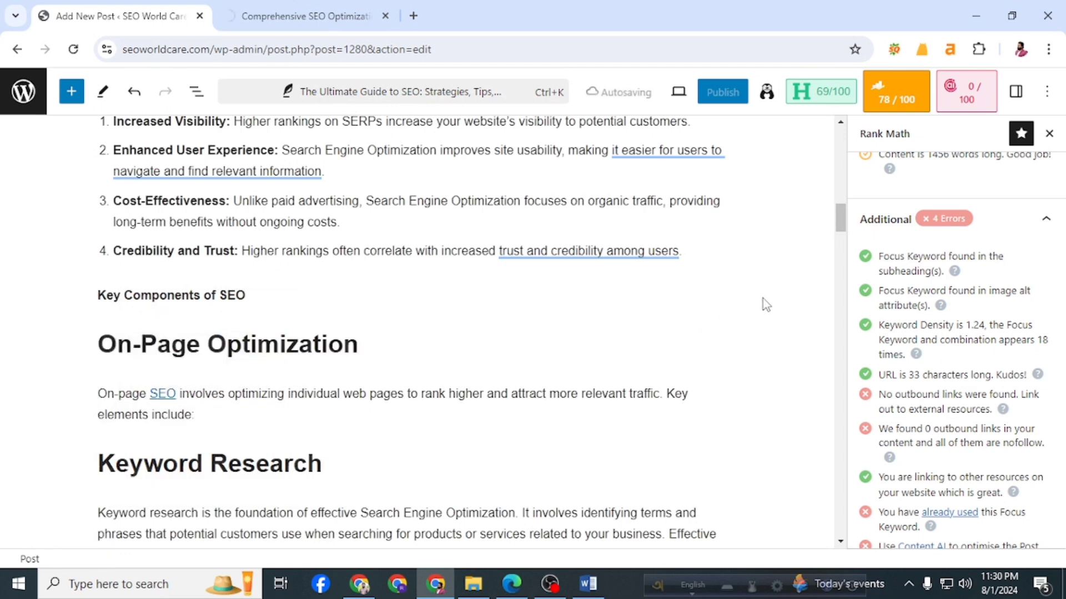
- Insert the media library image On-page-SEO-Service-1.jpg between the "On-Page Optimization" paragraph and the "Keyword Research" heading
scroll(774, 303, down, 1)
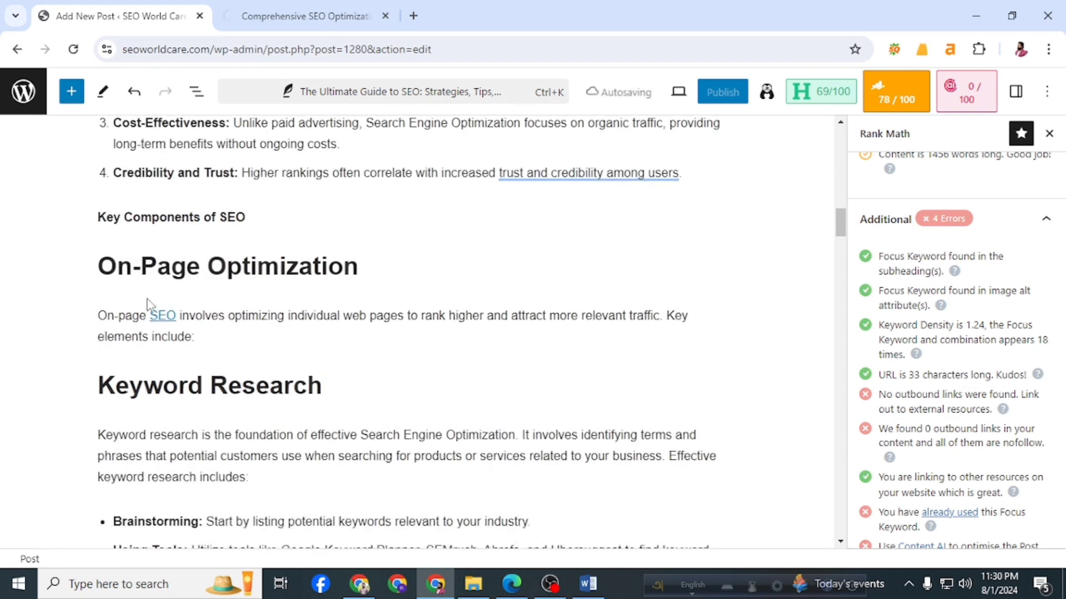
click(418, 359)
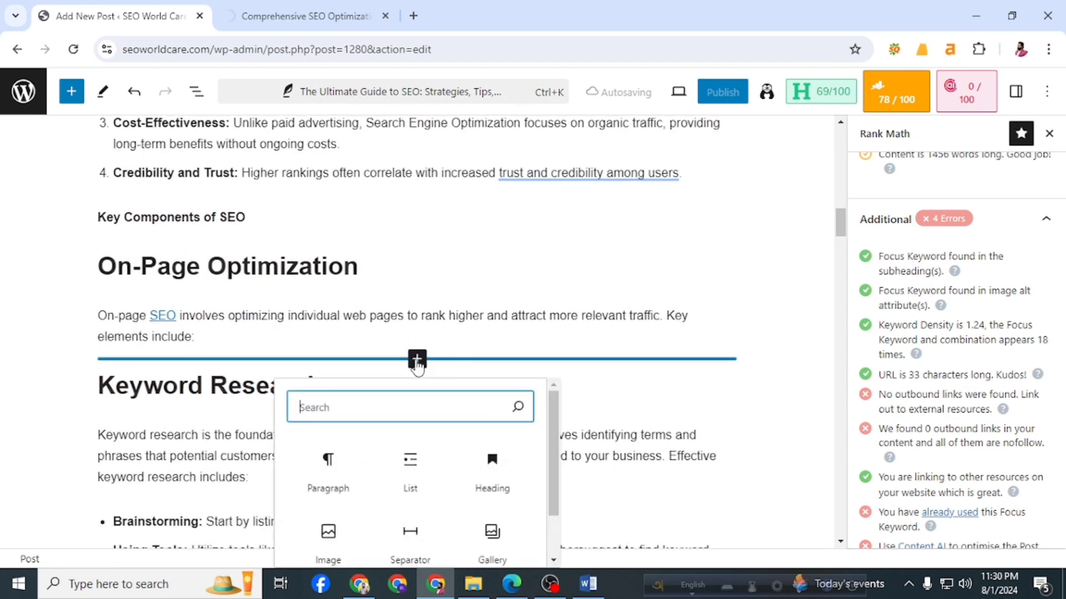
click(332, 557)
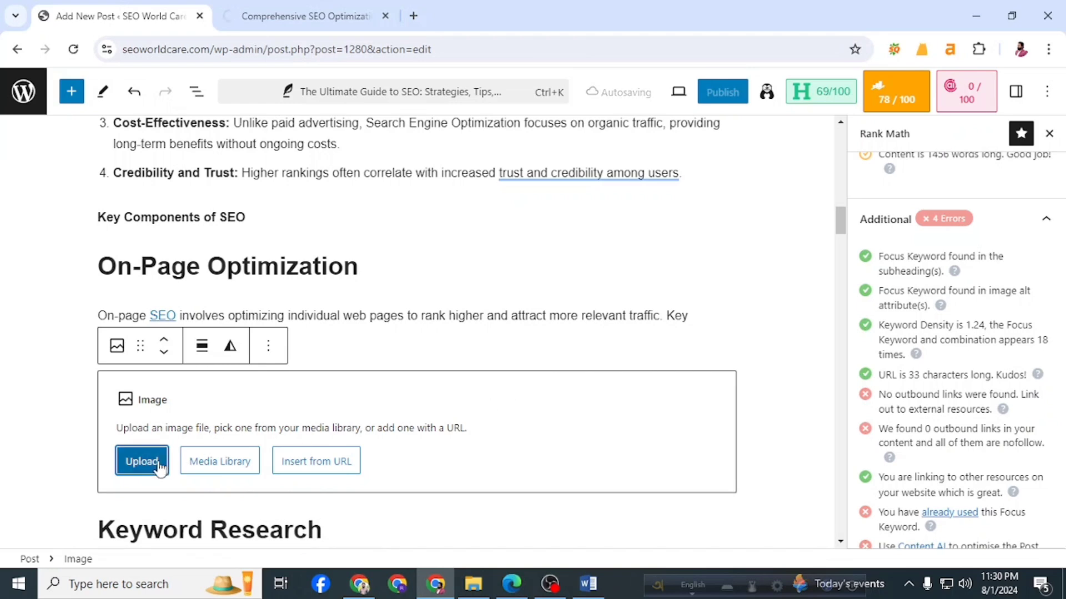
click(202, 458)
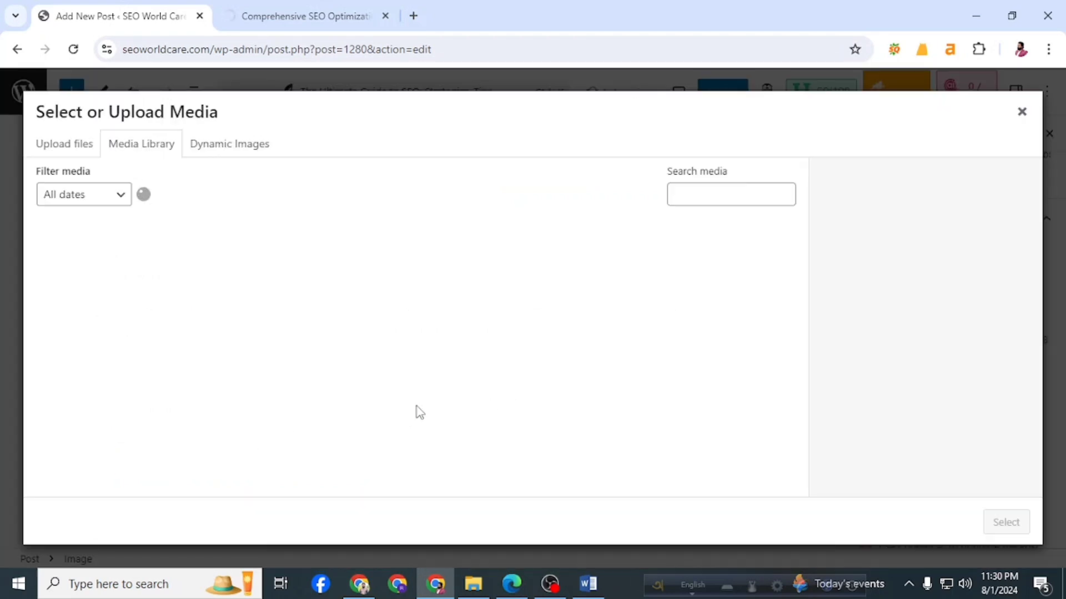
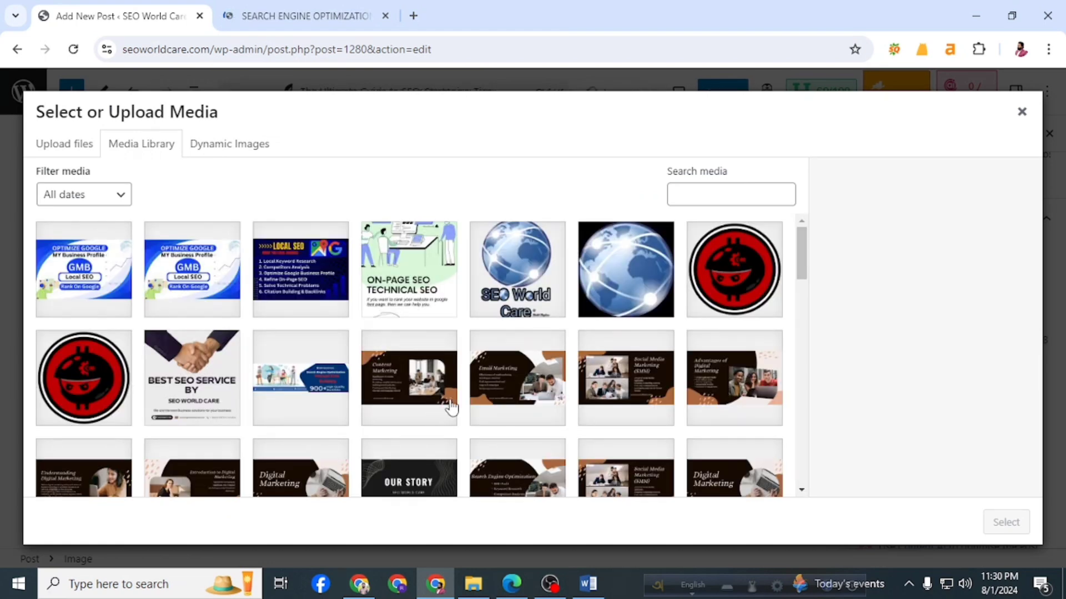
scroll(557, 383, down, 3)
scroll(558, 382, down, 2)
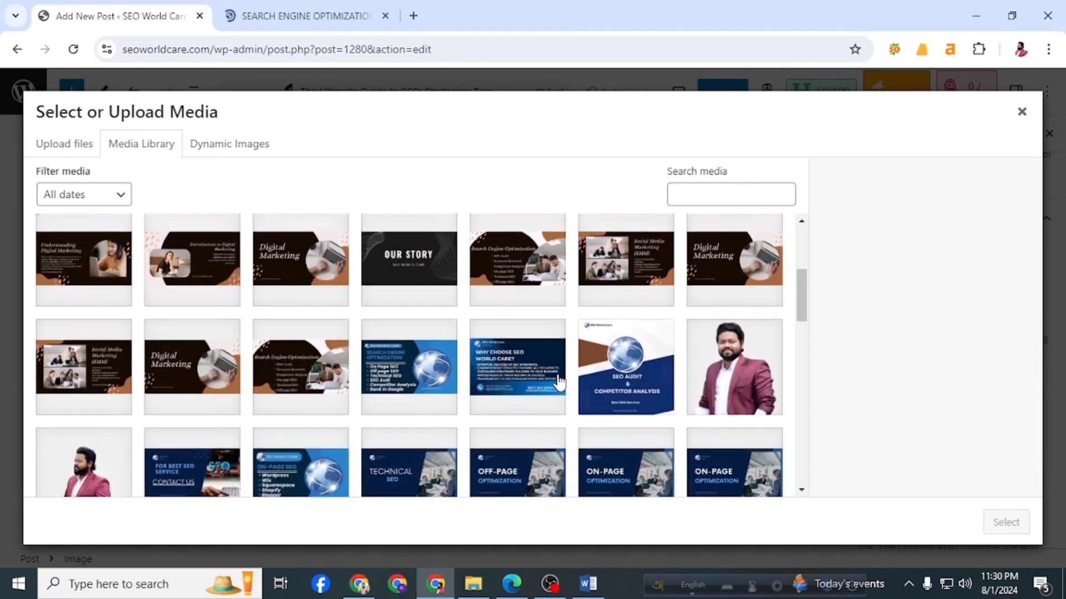
scroll(558, 382, down, 2)
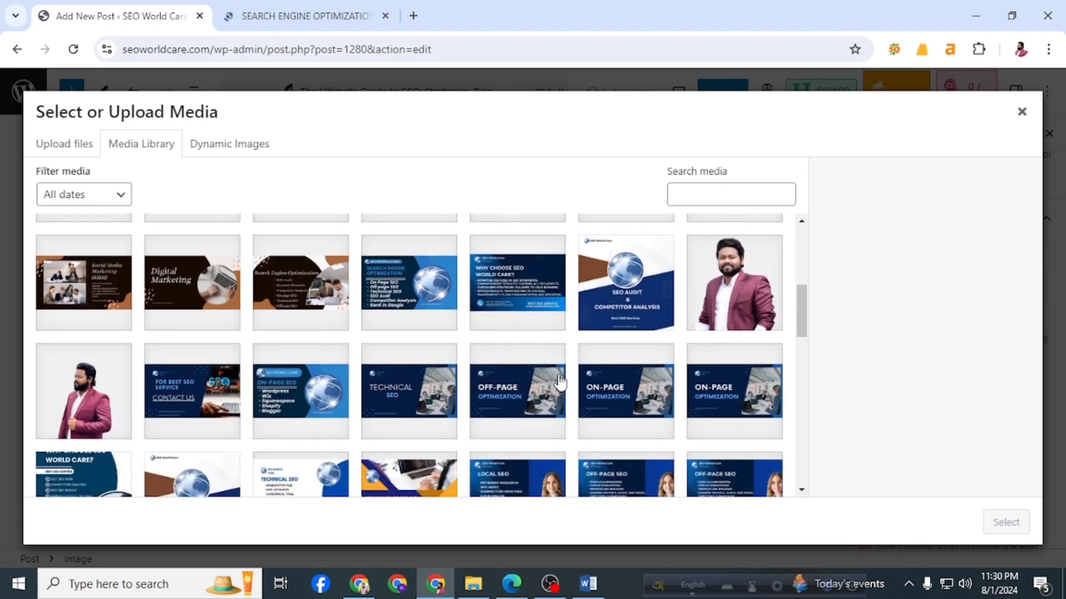
click(305, 410)
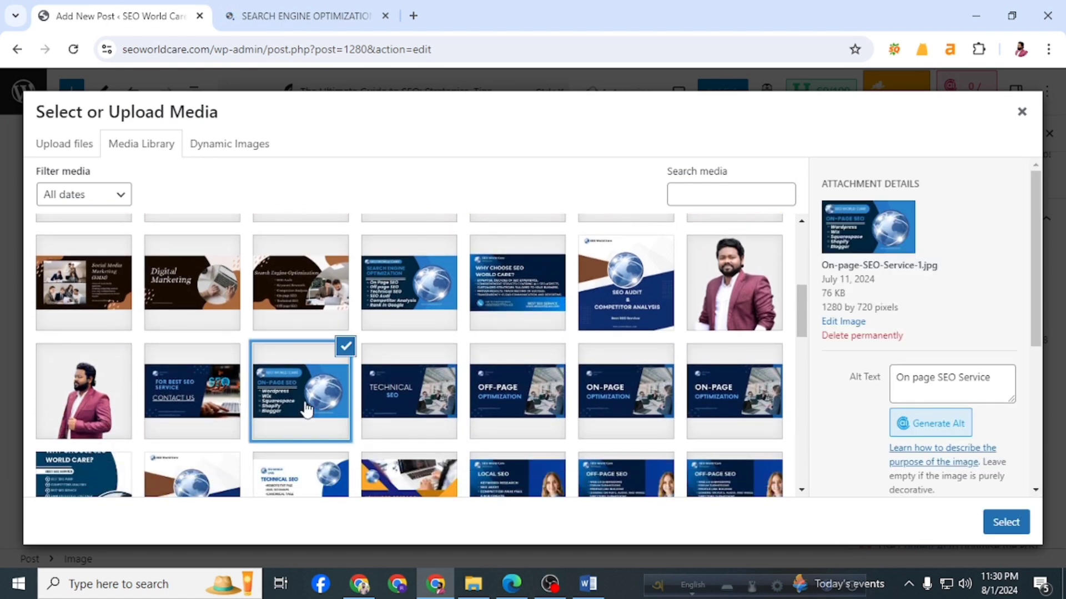
click(1004, 523)
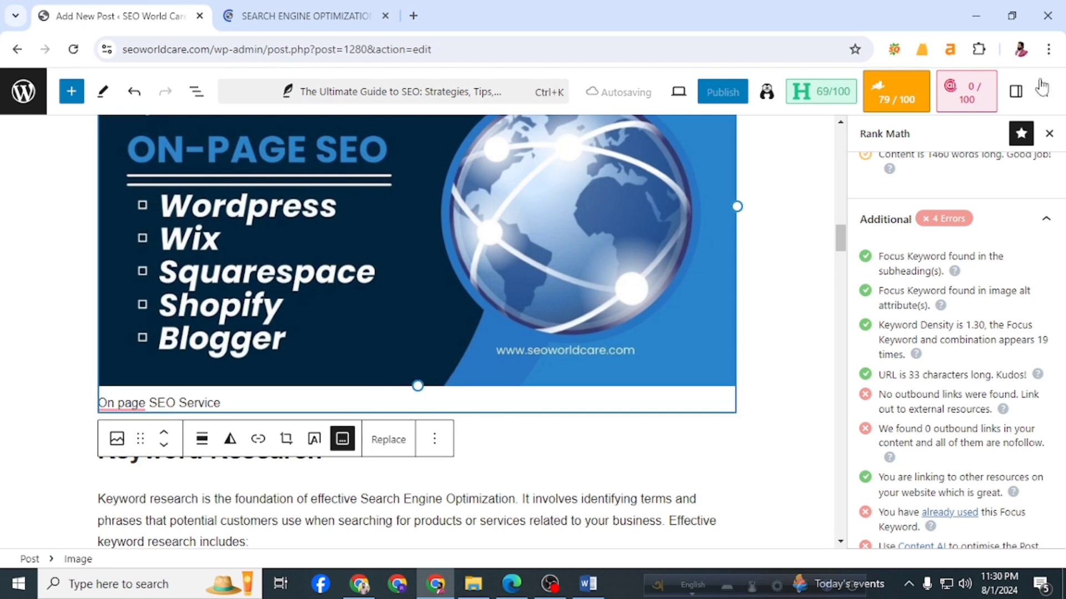
- Set the alternative text of the new On-Page SEO image to "SEO"
click(1015, 91)
click(975, 358)
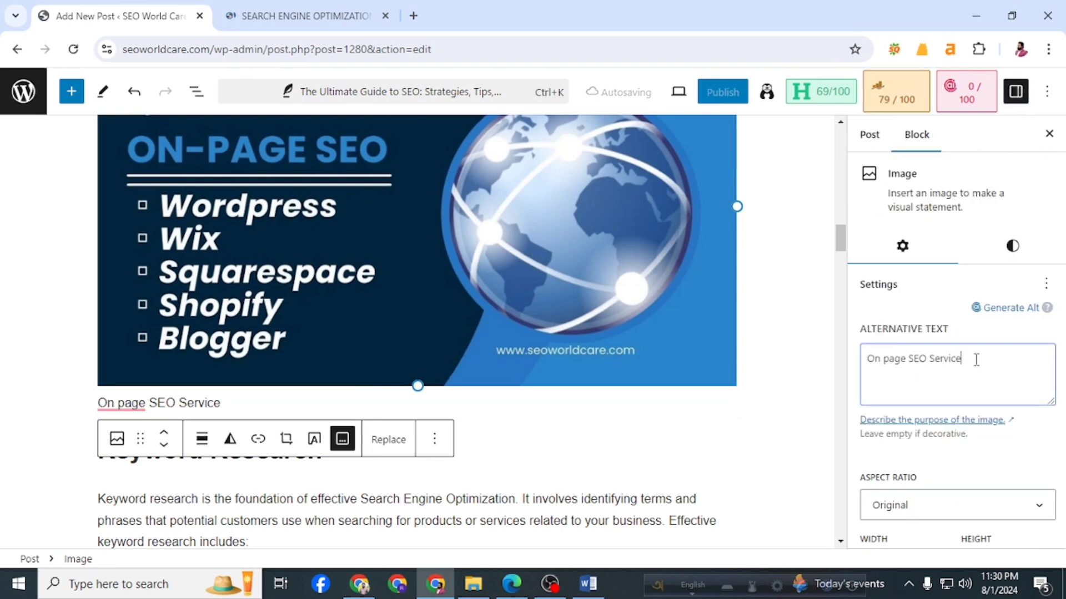
drag(975, 360, 848, 365)
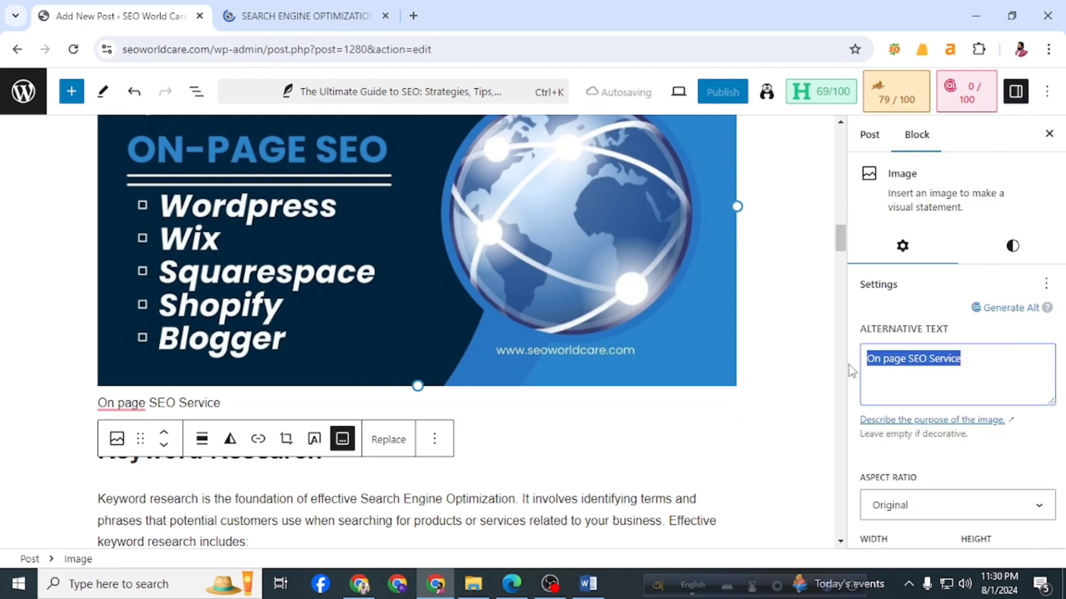
text(SEO)
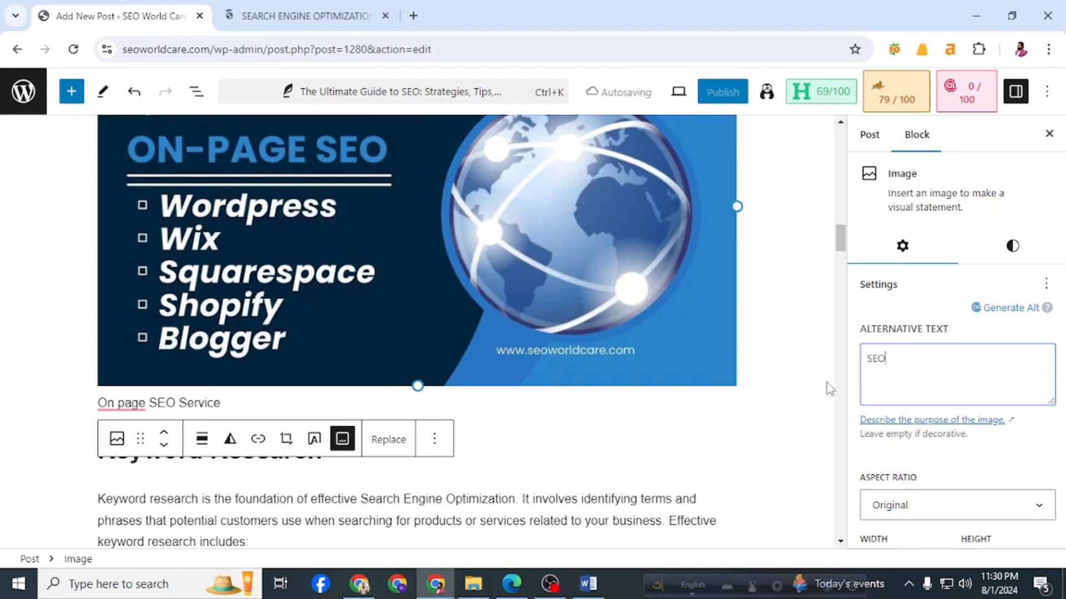
- Add an image block between the Keyword Research list and the "Content Optimization" heading, and browse the media library for its picture
click(795, 438)
scroll(794, 438, down, 4)
scroll(336, 332, down, 3)
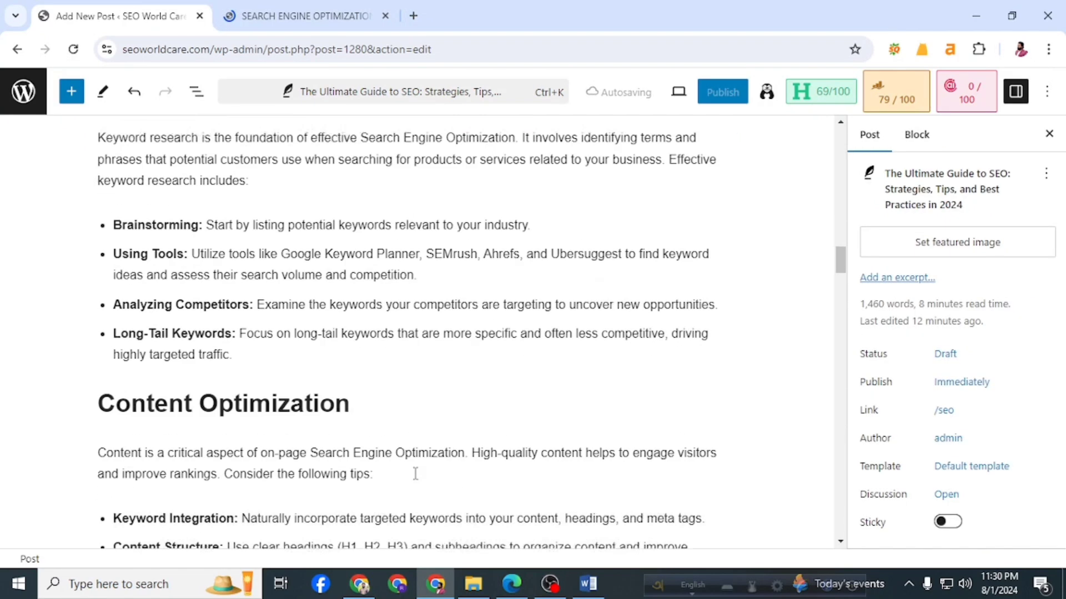
click(406, 361)
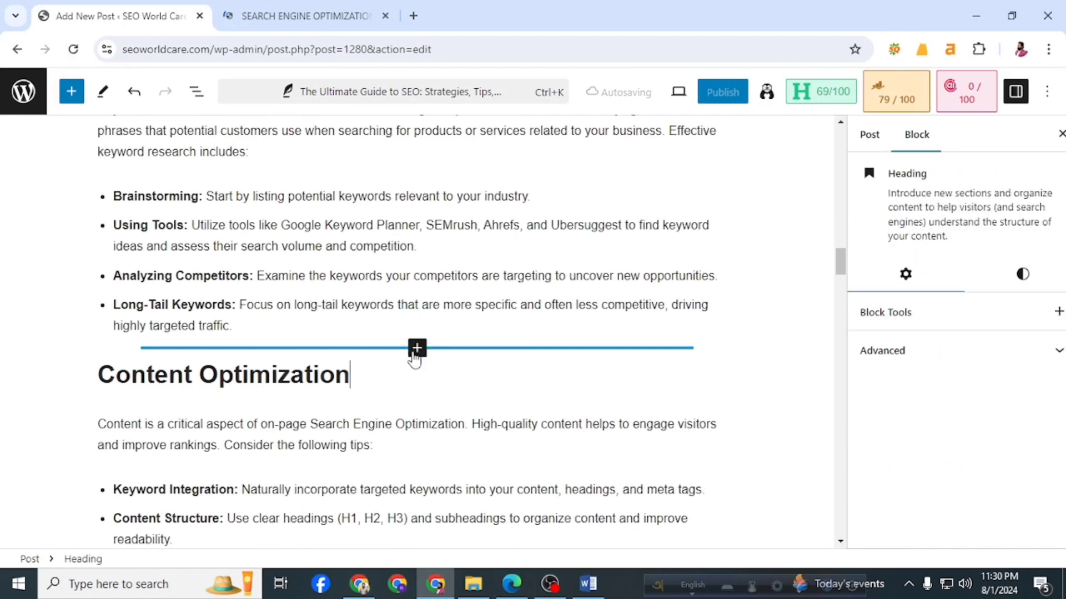
click(417, 348)
click(346, 240)
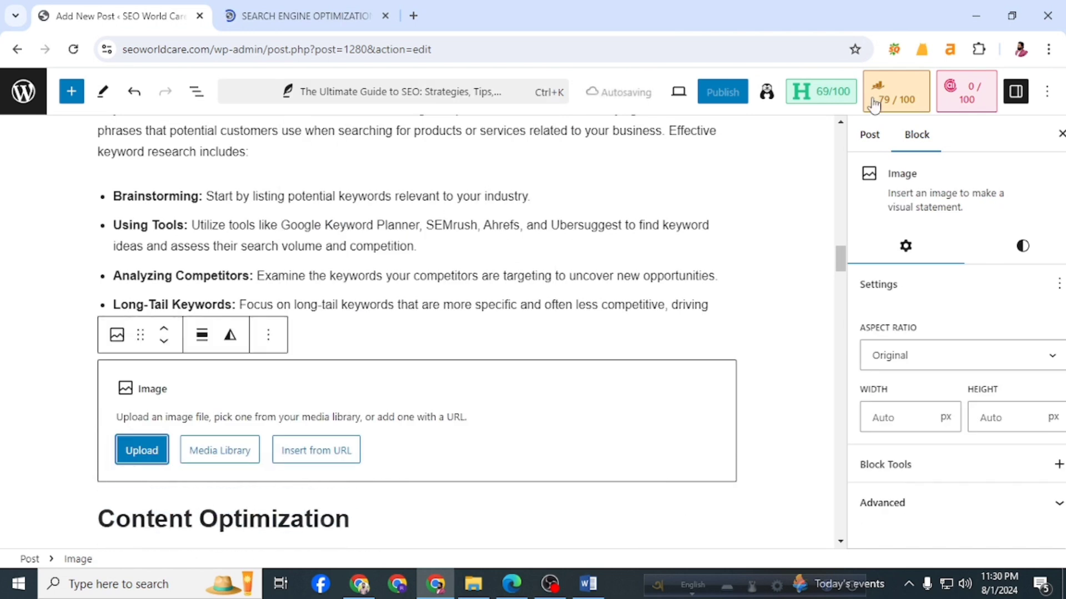
click(207, 455)
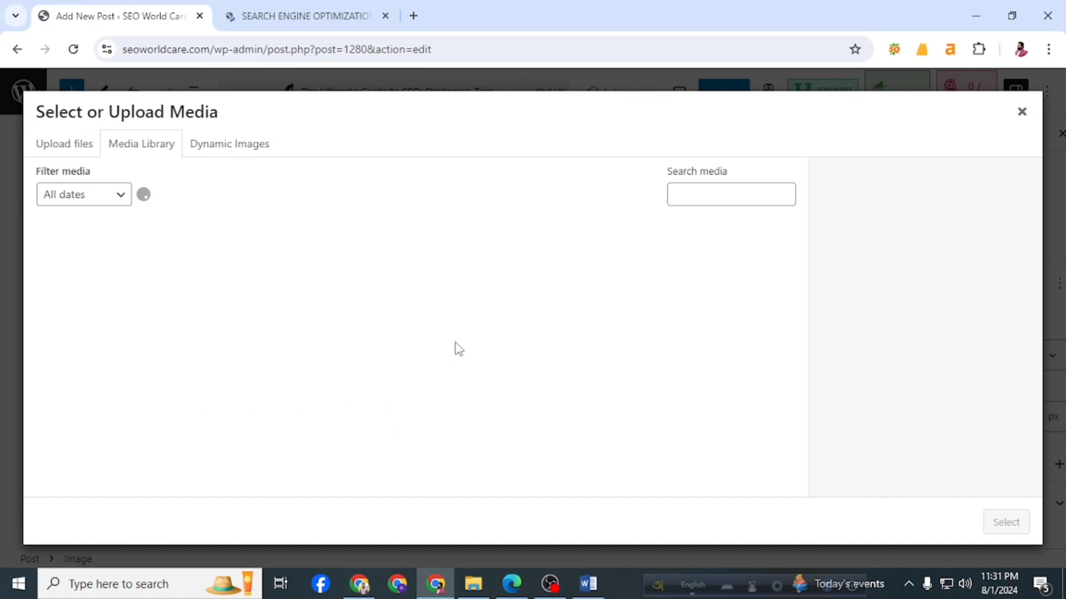
- Check the page address of the site's Search Engine Optimization page, and close its browser tab to return to the post
click(314, 16)
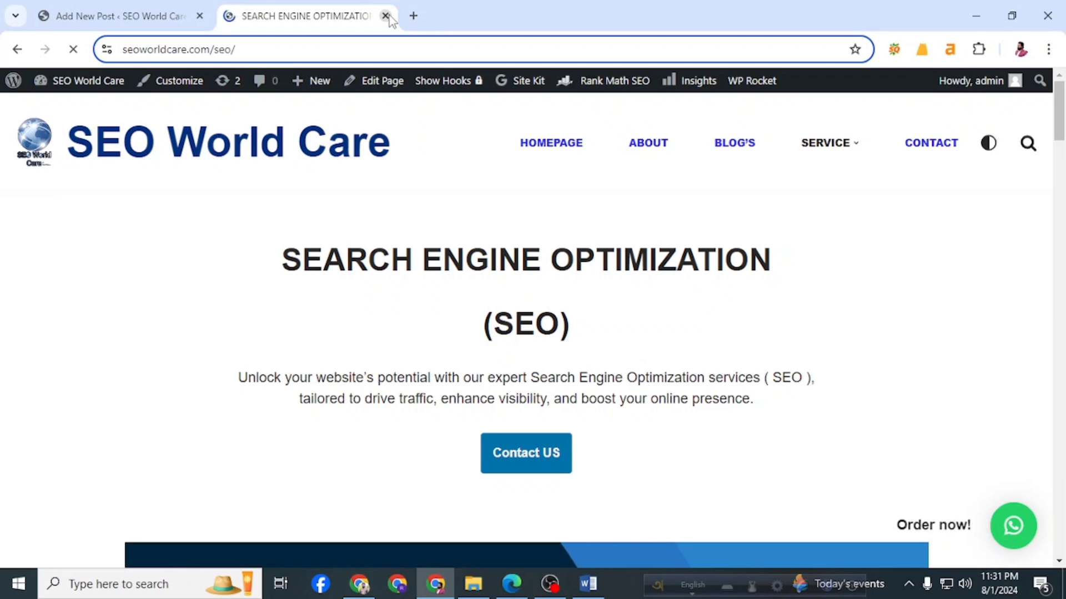
click(302, 50)
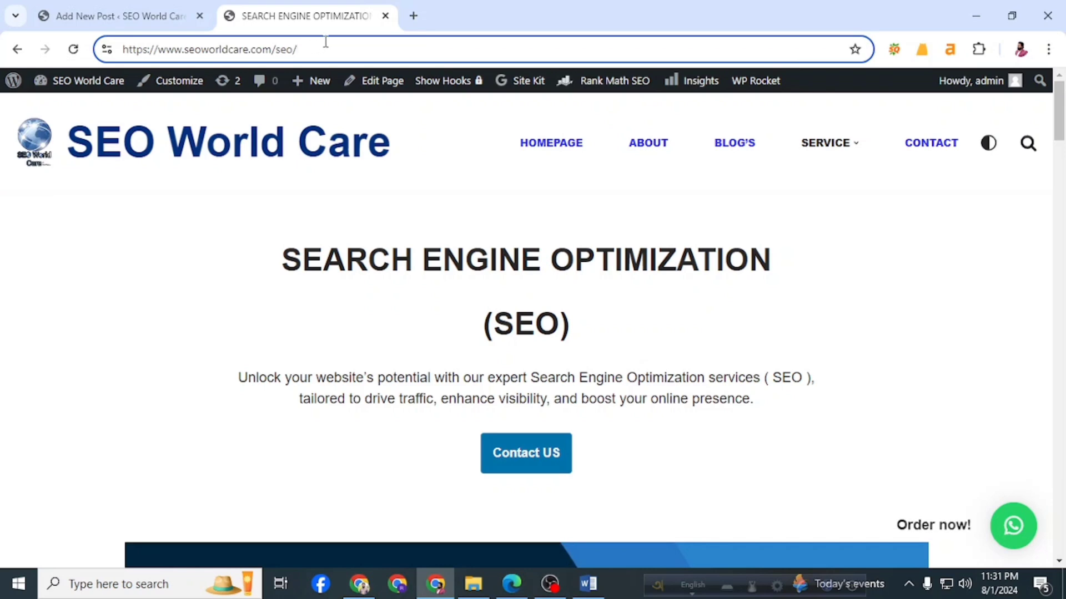
click(385, 16)
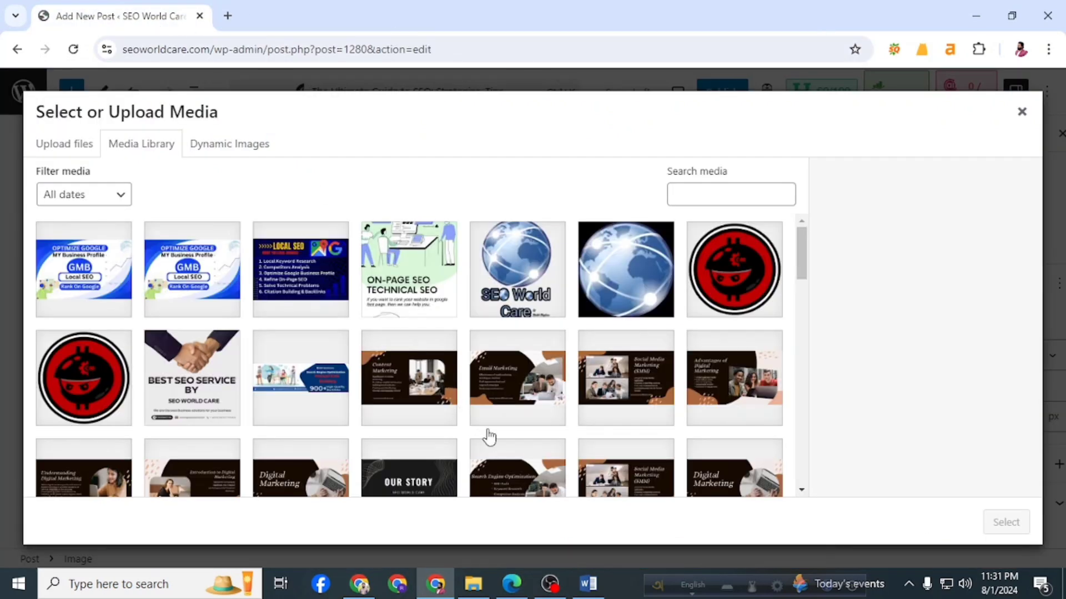
- Fill the new image block with Keyword-Research-1.jpg from the media library
scroll(478, 434, down, 5)
scroll(488, 437, up, 3)
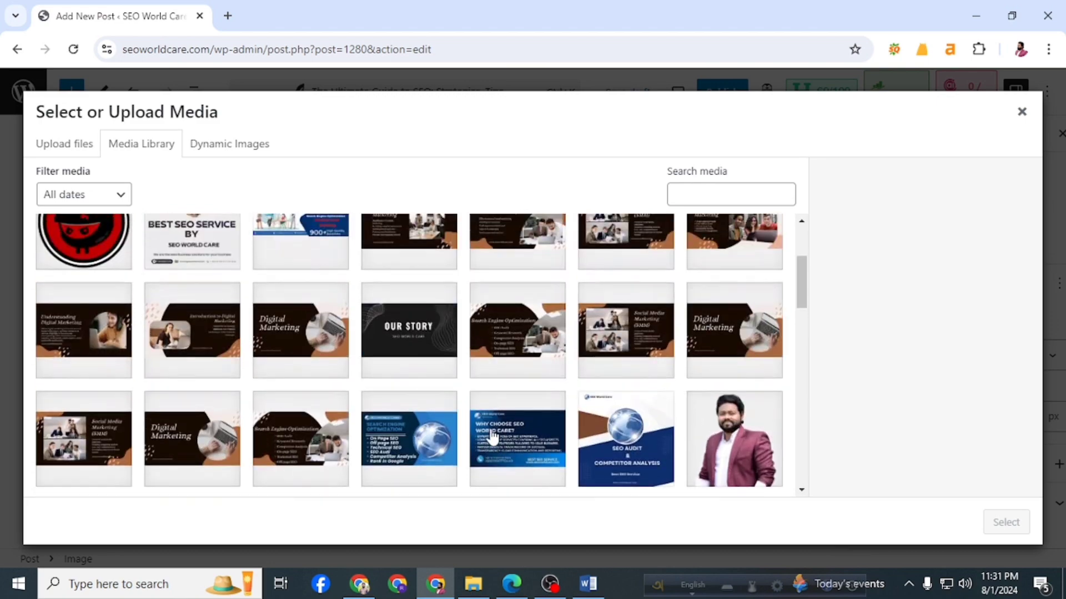
scroll(489, 436, down, 8)
scroll(466, 416, up, 4)
click(452, 399)
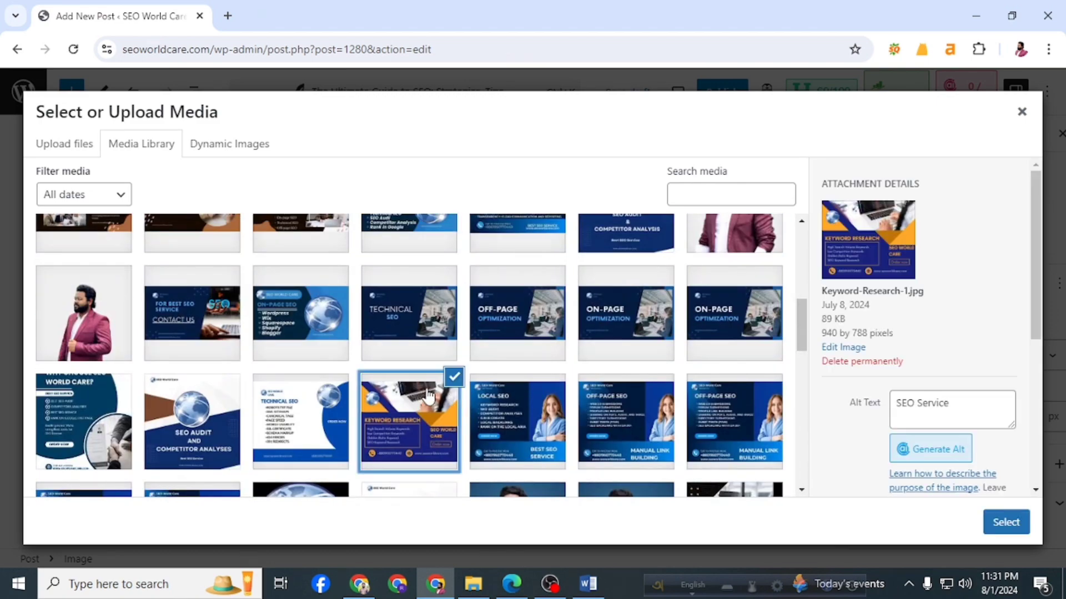
click(1007, 524)
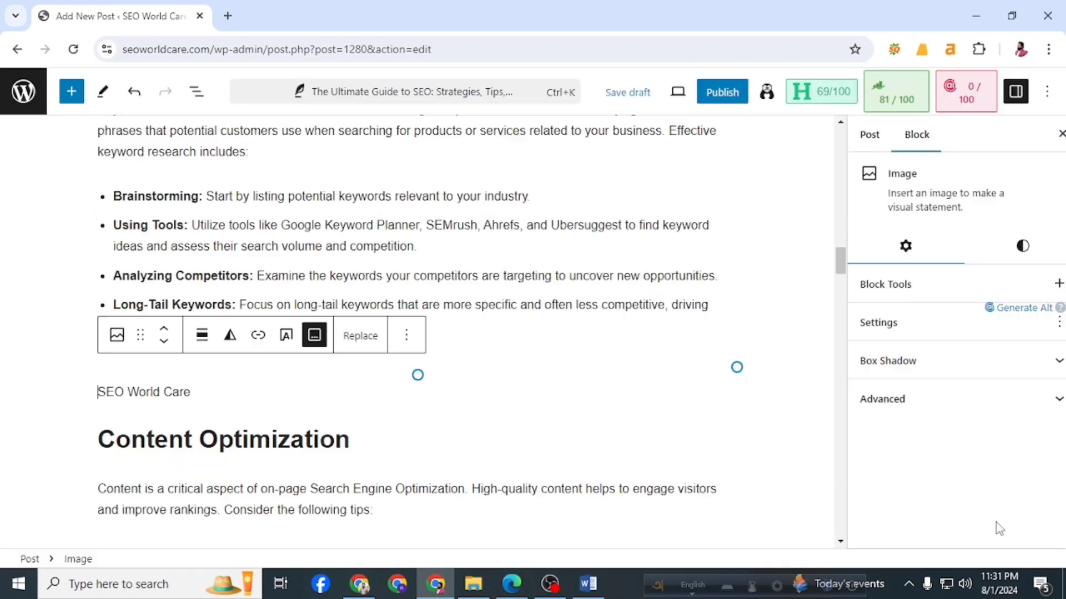
- Shorten the keyword research image's alternative text to "SEO"
click(965, 405)
key(shift+Left)
key(shift+Left)
key(shift+Left)
key(shift+Left)
key(shift+Left)
key(shift+Left)
key(shift+Left)
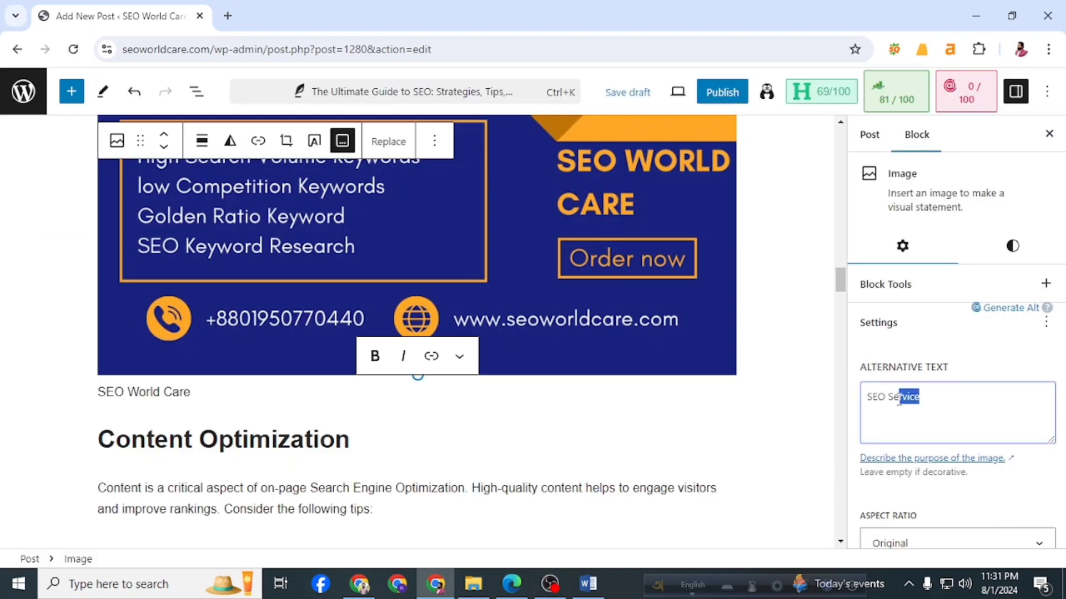
key(BackSpace)
click(774, 375)
scroll(775, 373, up, 5)
scroll(812, 310, up, 4)
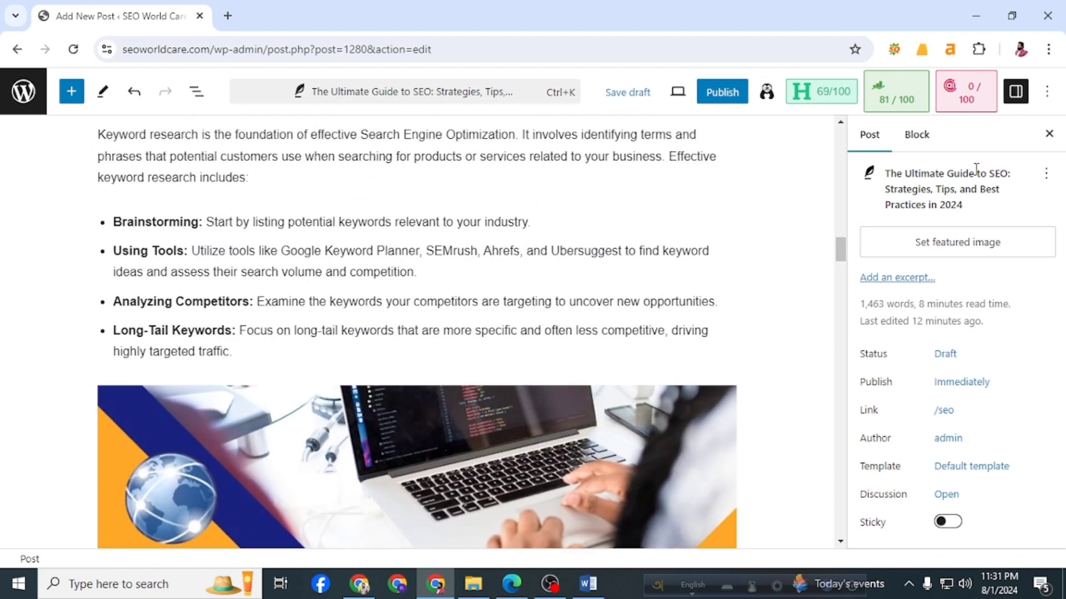
- Review the post's Rank Math schema, robots meta and canonical URL settings
click(1017, 100)
click(902, 95)
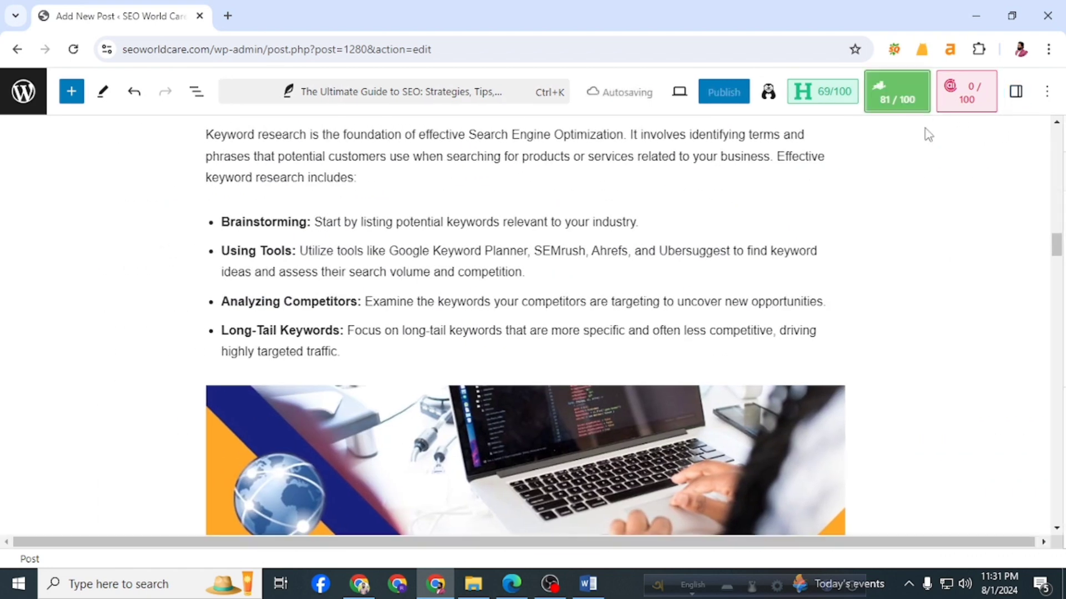
click(990, 171)
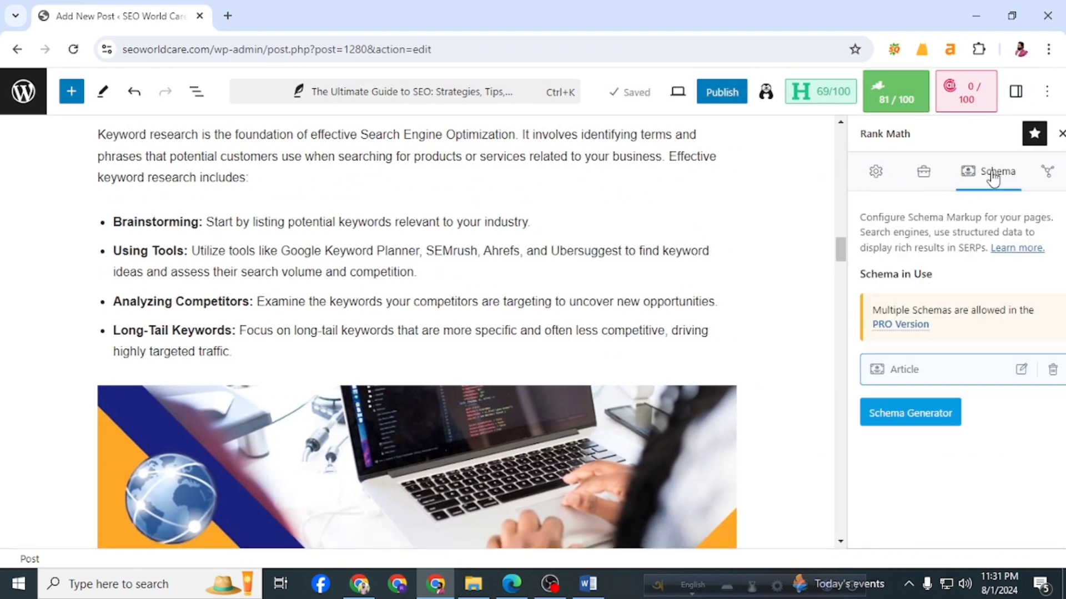
click(924, 172)
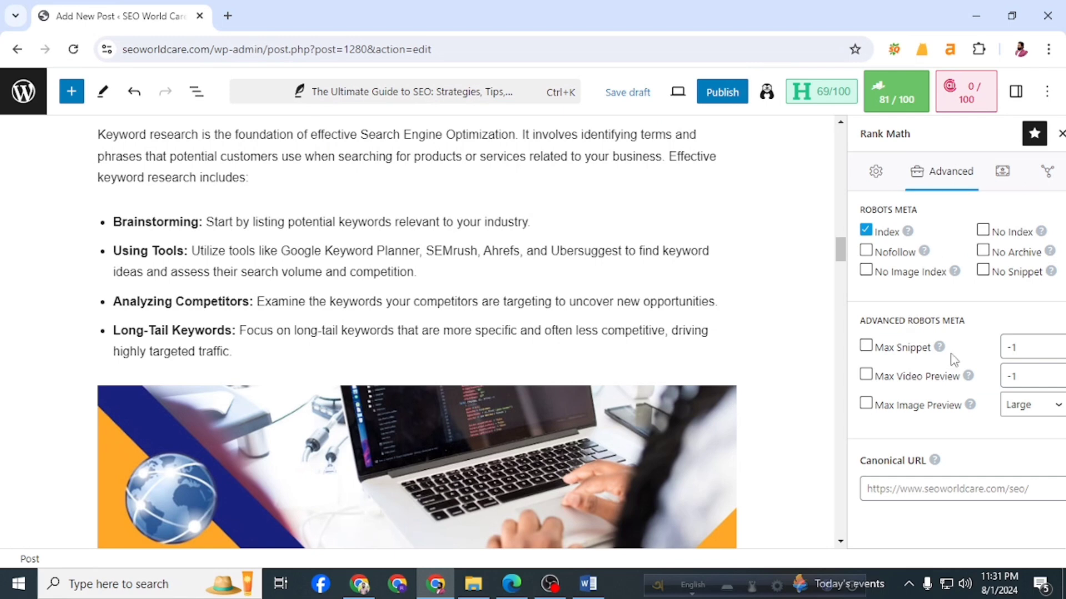
click(1036, 494)
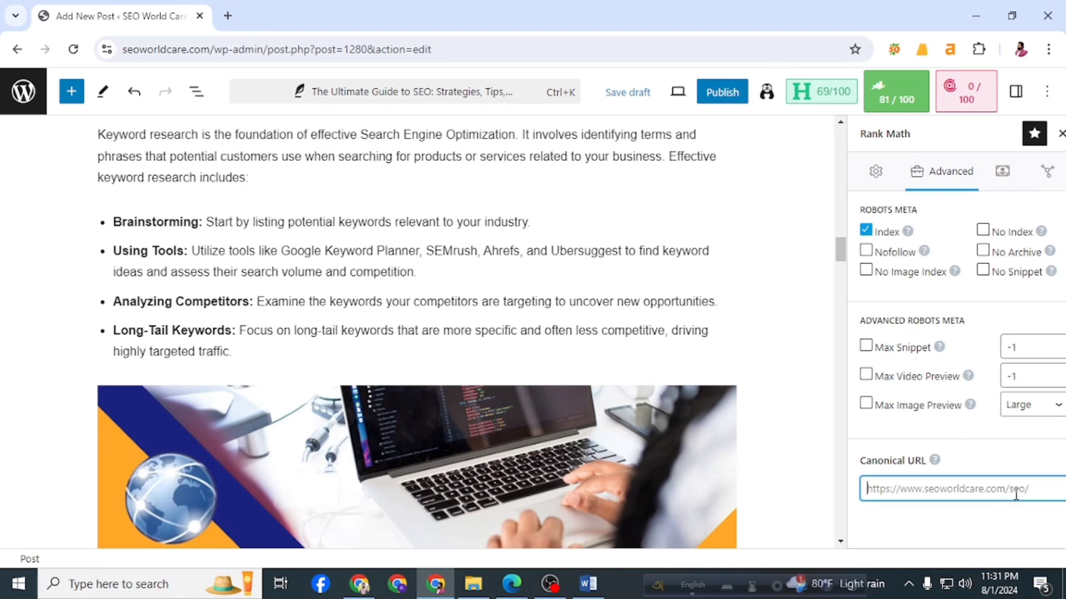
scroll(748, 191, up, 6)
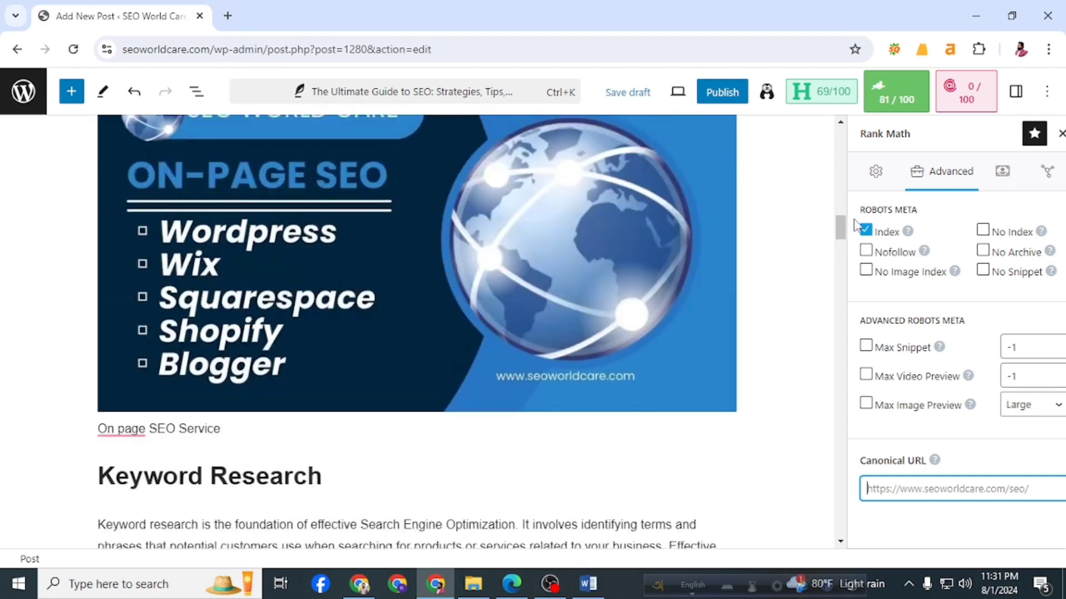
scroll(694, 256, up, 15)
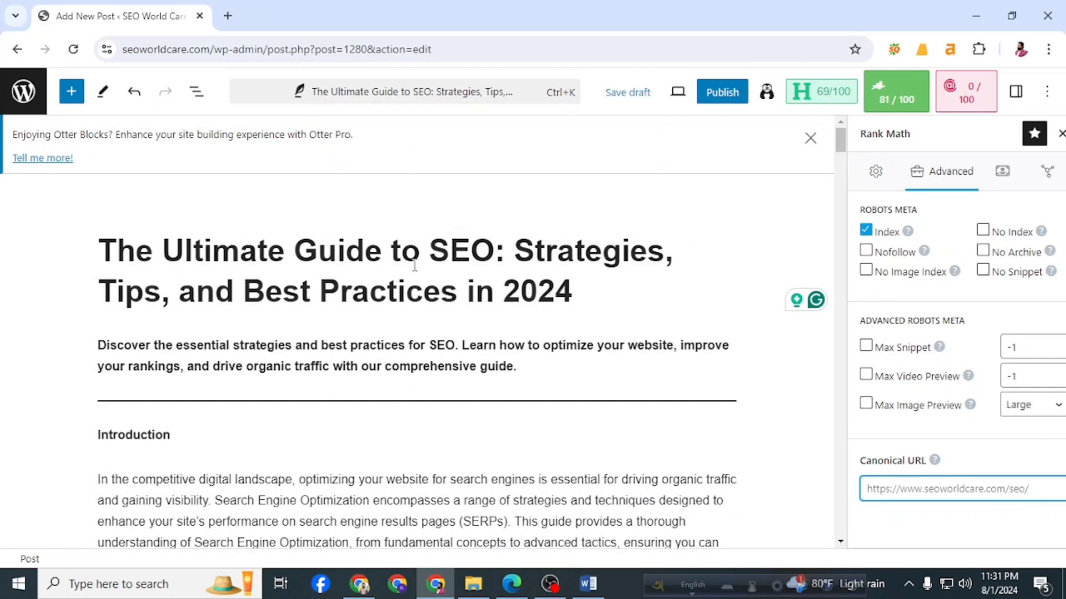
- Change the post's permalink to "seo-service" in the Rank Math snippet editor and close the editor
click(898, 91)
click(899, 90)
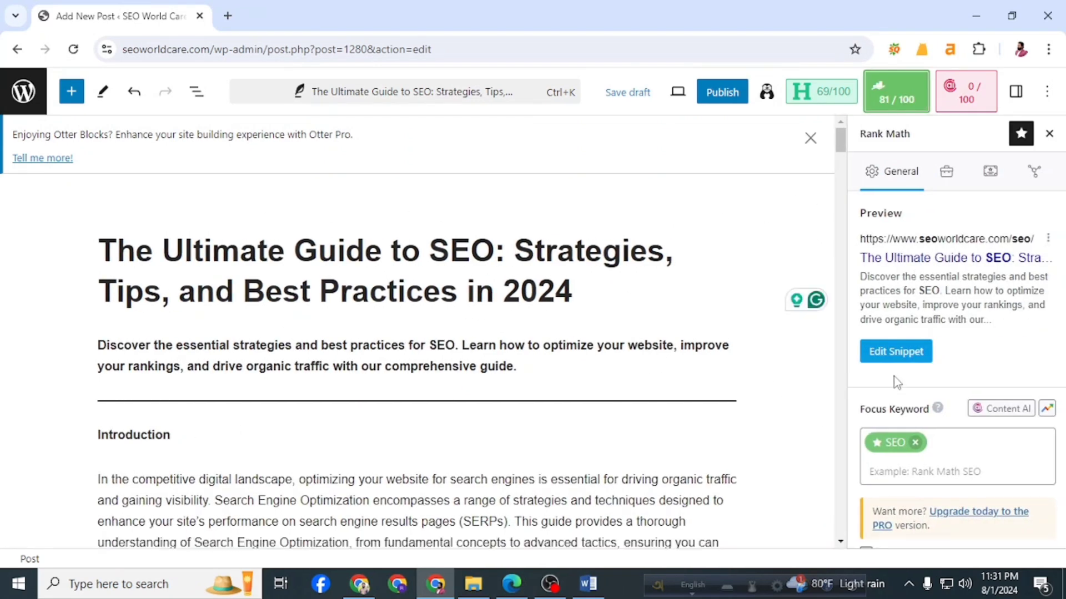
click(895, 351)
click(359, 461)
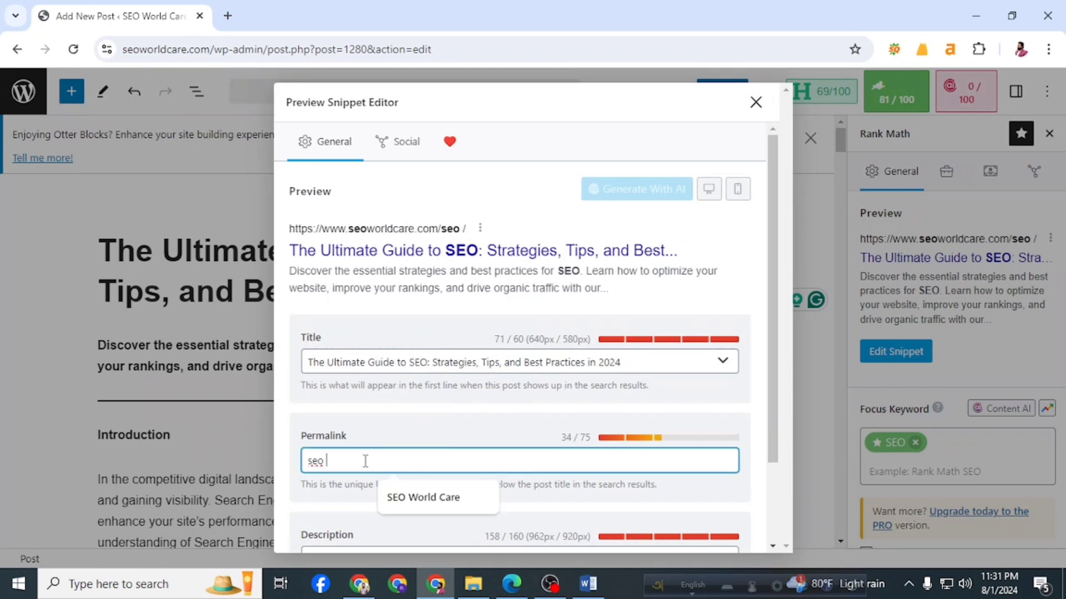
text(sei)
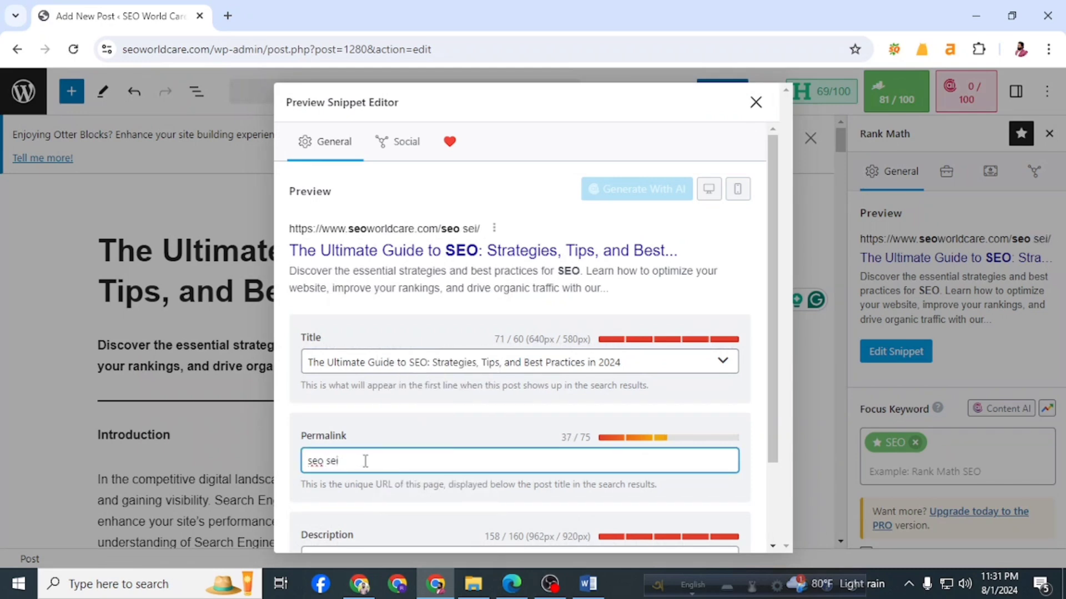
key(BackSpace)
key(BackSpace)
key(BackSpace)
text(Sei)
key(BackSpace)
text(rvice)
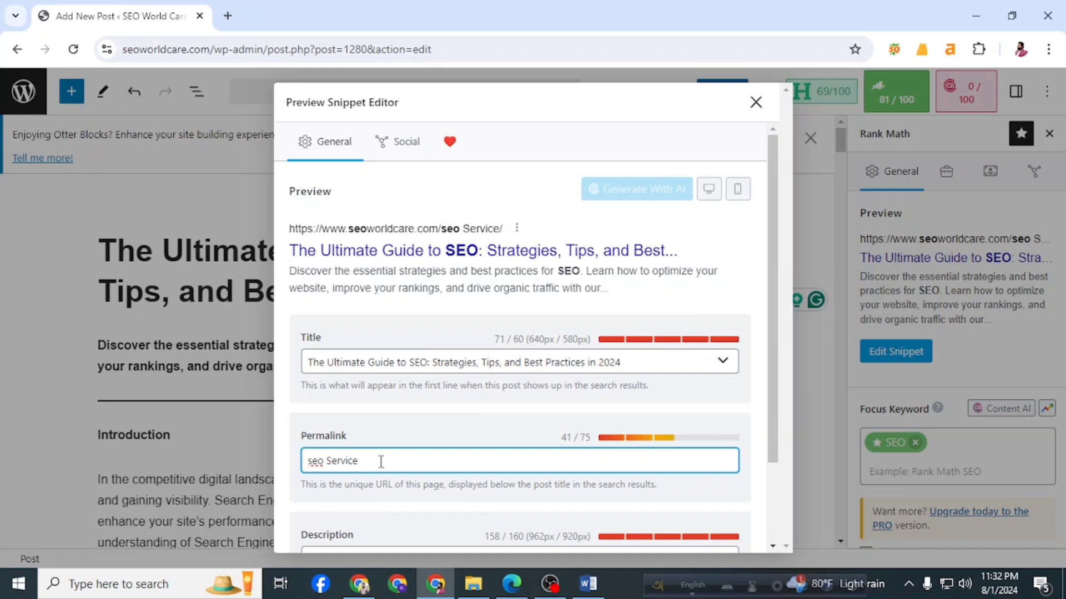
click(283, 438)
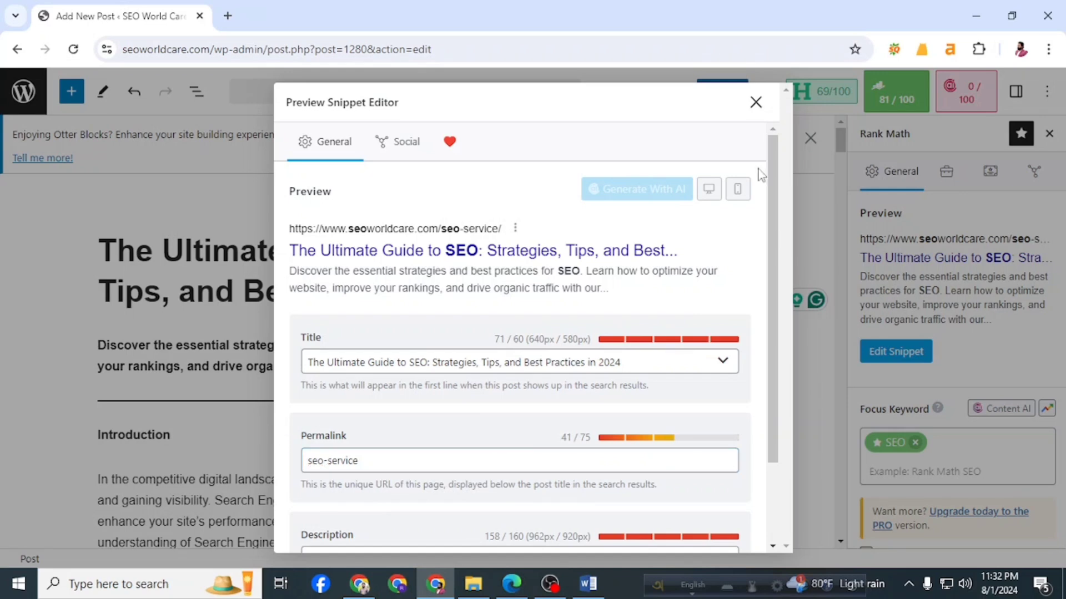
click(748, 106)
- Examine Rank Math's Basic SEO checks, the schema in use and the canonical URL for the new permalink
scroll(941, 402, down, 5)
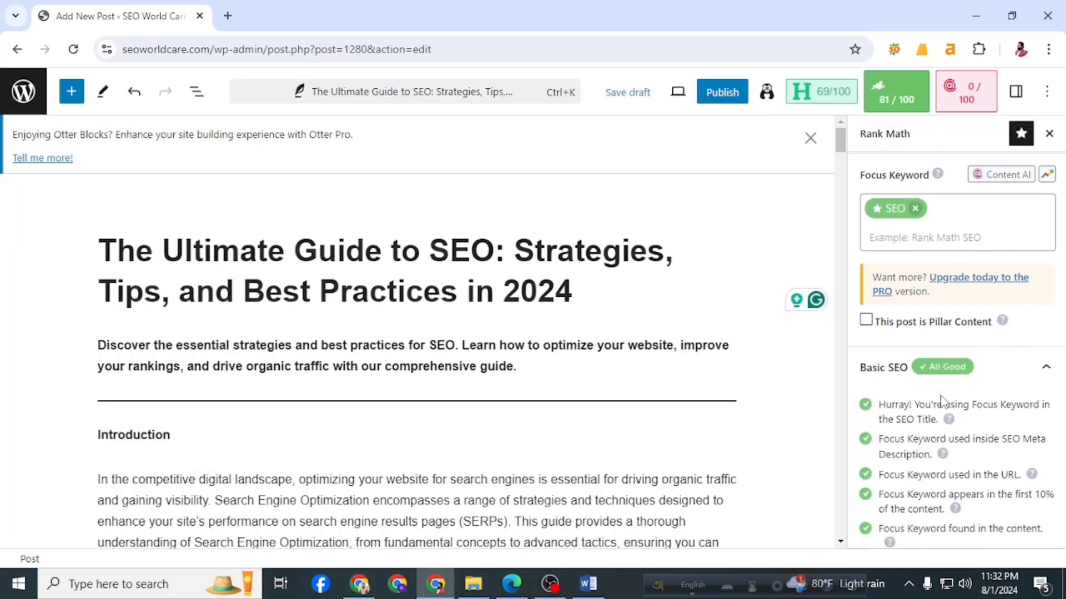
scroll(942, 403, up, 5)
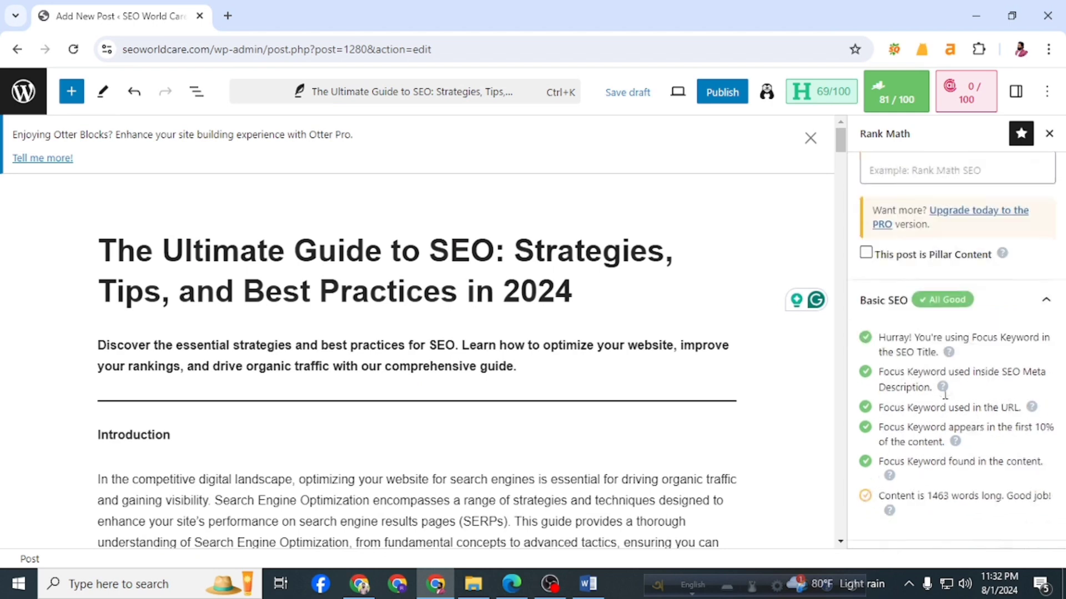
click(990, 171)
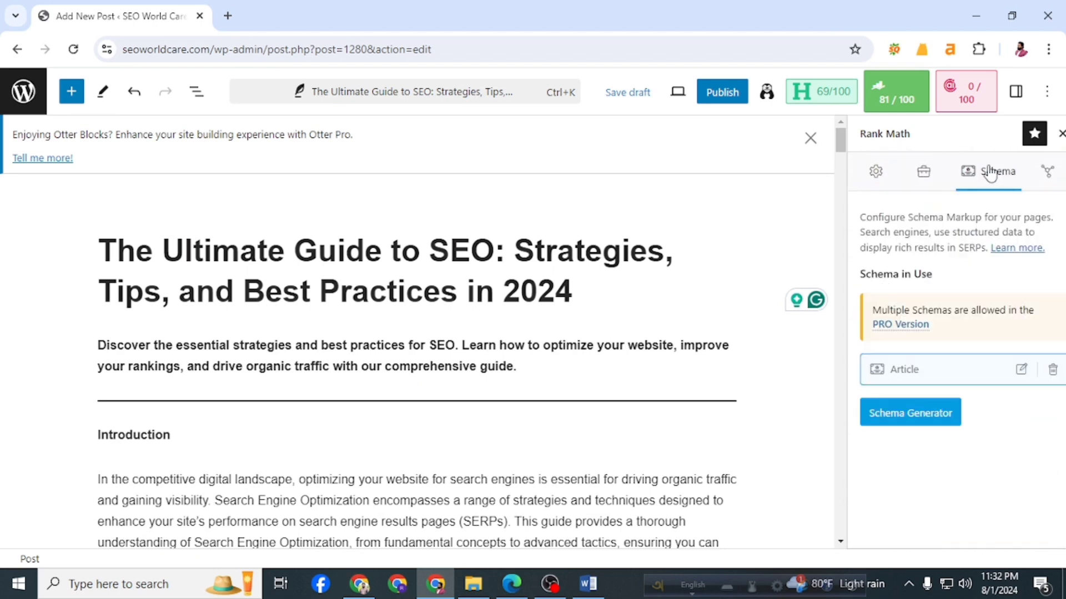
click(924, 172)
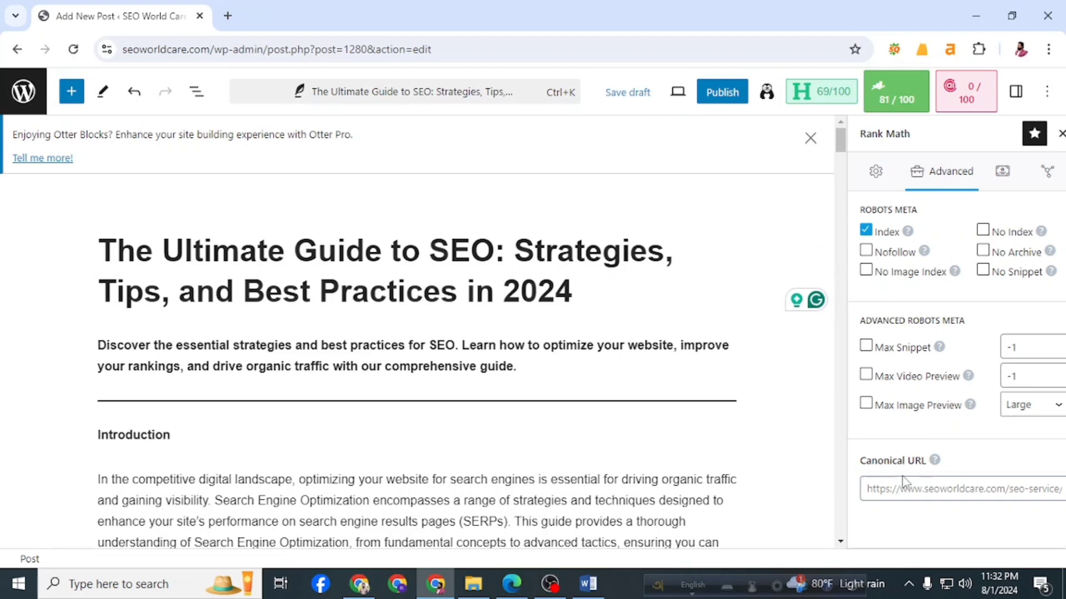
click(1019, 491)
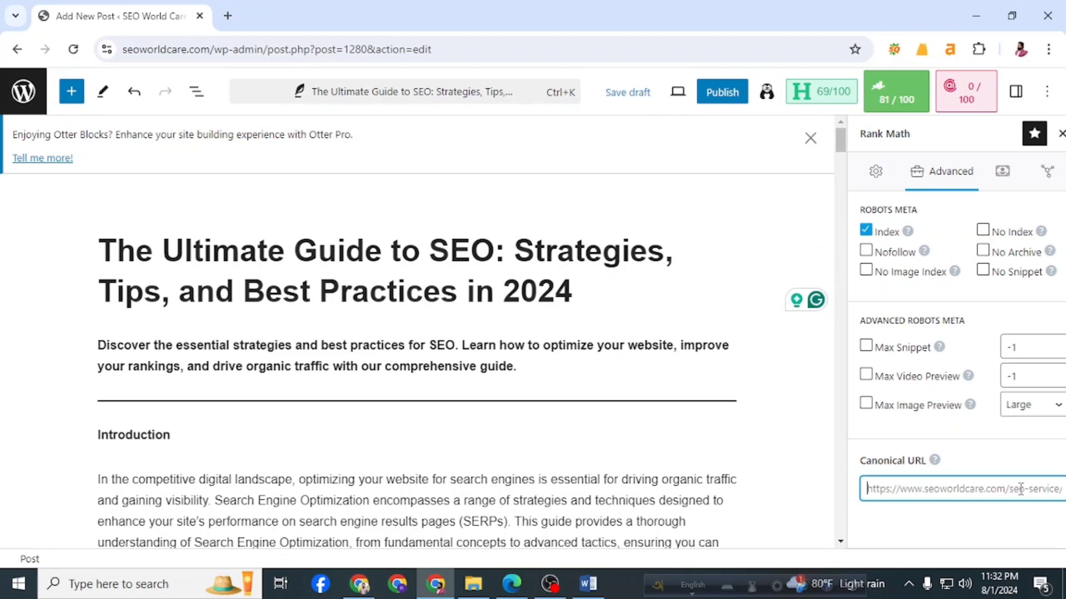
- Look through the whole post, from the conclusion to the title and down to the "Content Optimization" section, to check its content
click(735, 228)
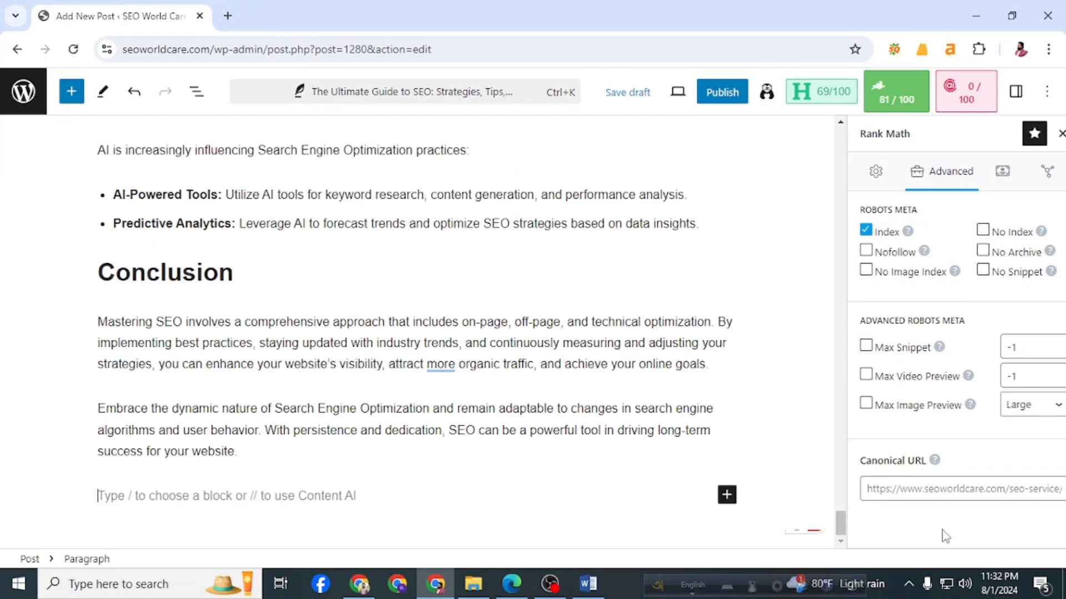
scroll(637, 302, up, 20)
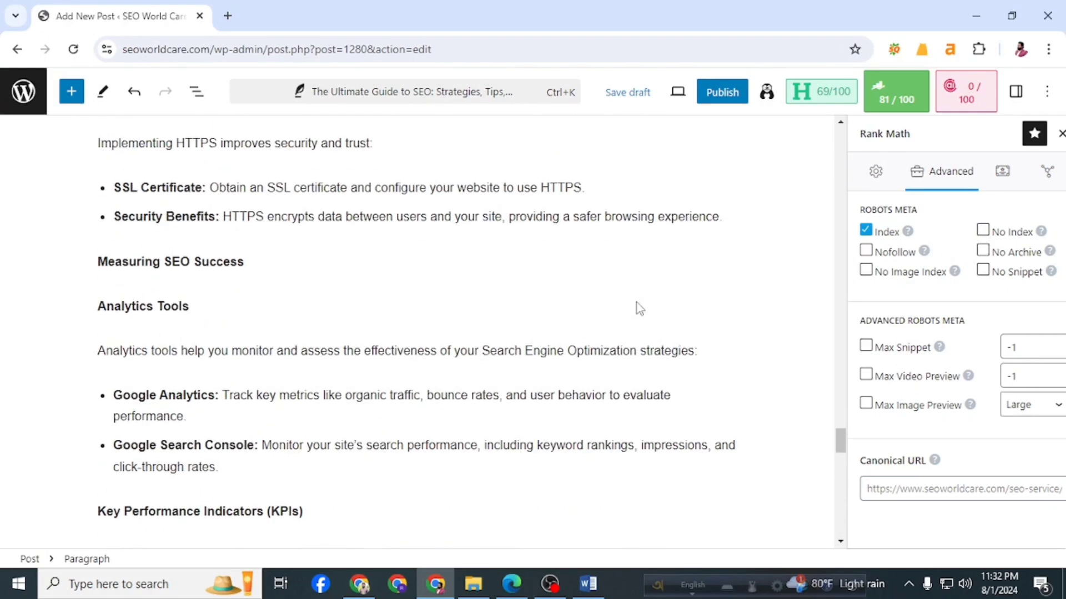
scroll(625, 299, up, 15)
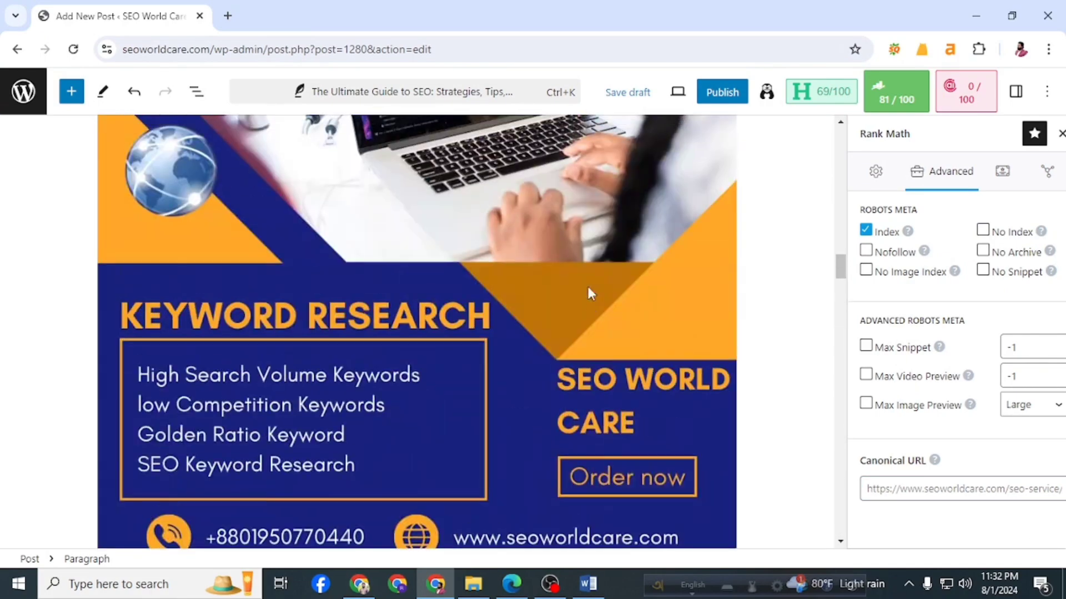
scroll(589, 291, up, 3)
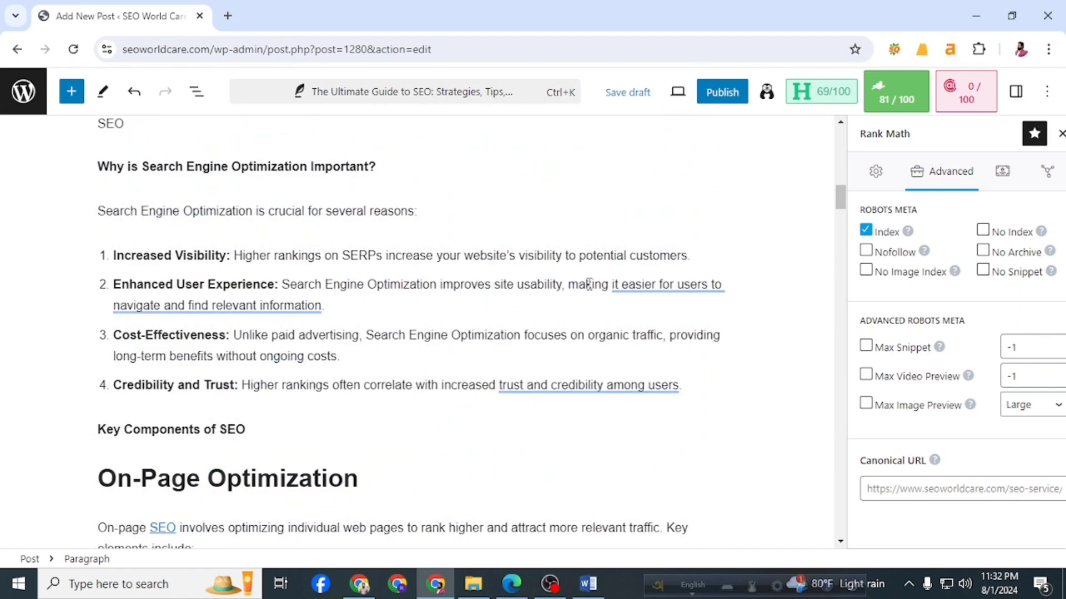
drag(839, 206, 834, 156)
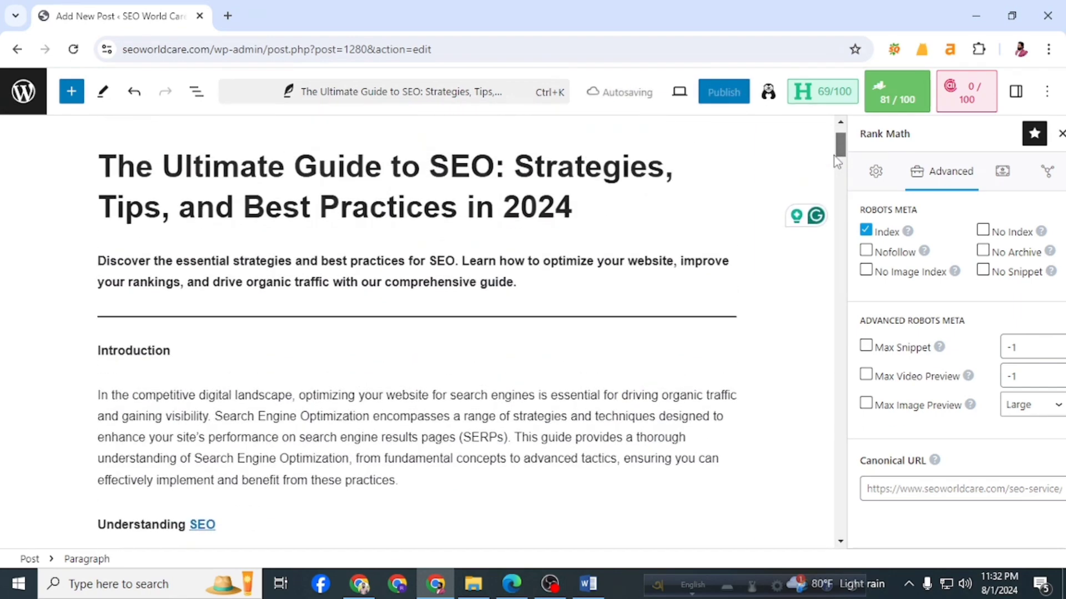
scroll(499, 394, down, 20)
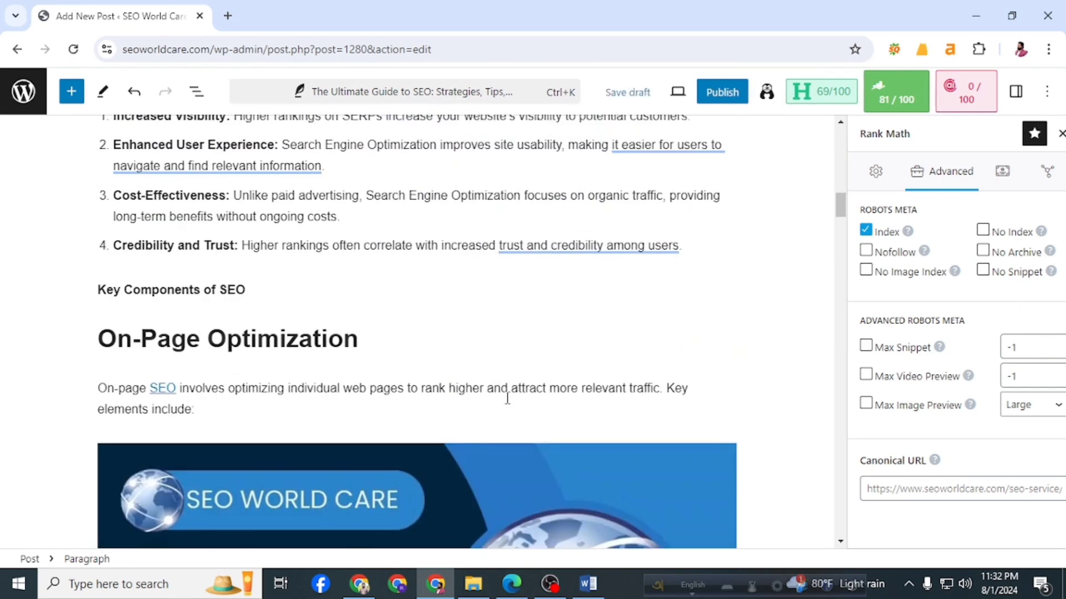
scroll(508, 398, down, 12)
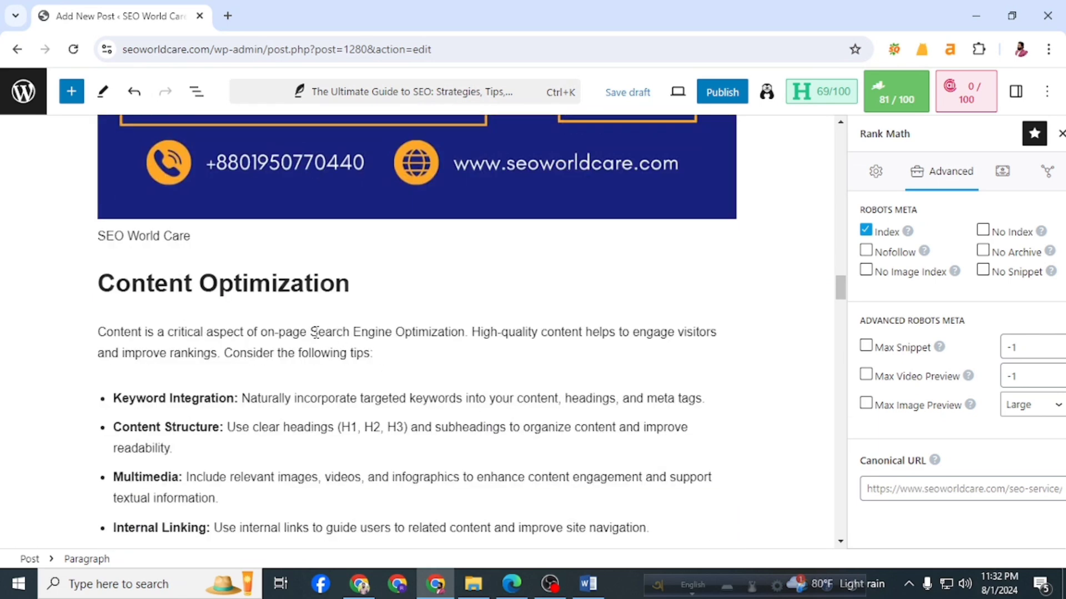
drag(315, 332, 464, 332)
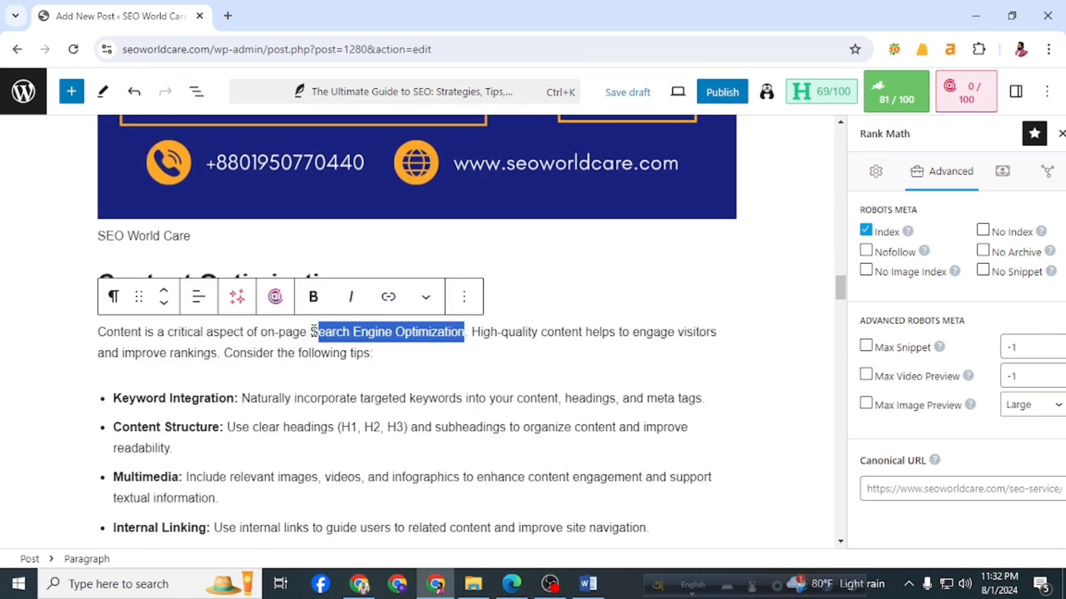
drag(314, 332, 464, 332)
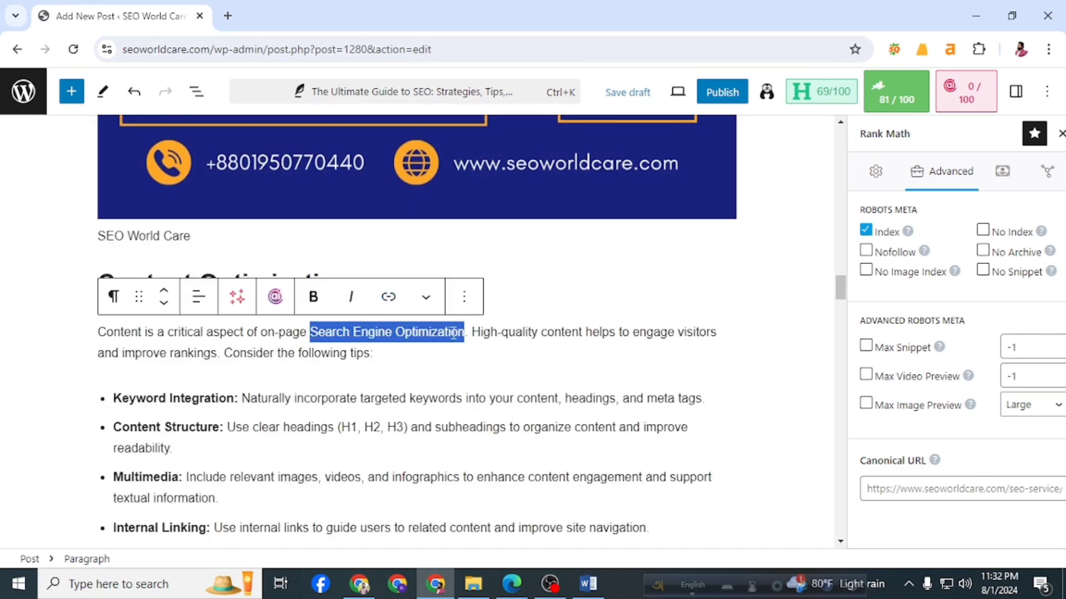
click(389, 298)
text(https://www.seoworldcare.com/)
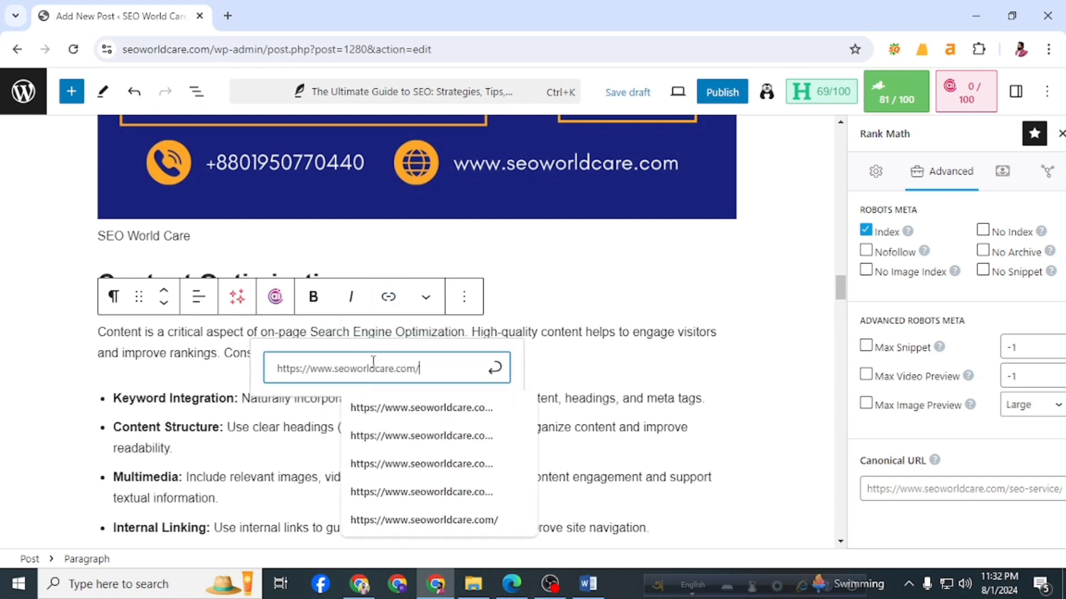
key(Return)
- Copy the "Keyword Research" heading text from the post and search Google for it in a new browser tab
scroll(373, 362, down, 10)
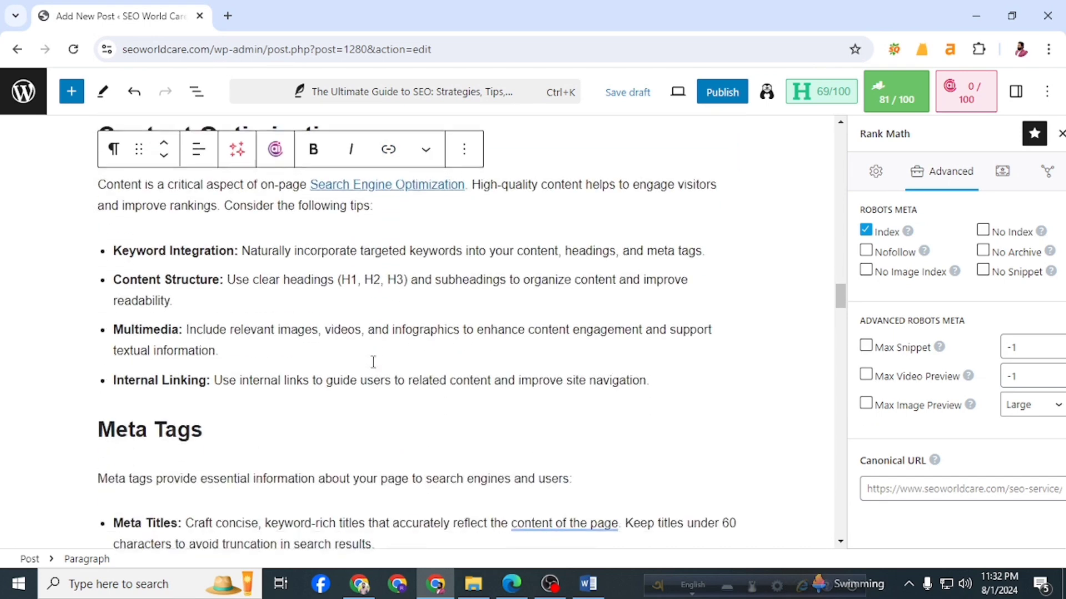
scroll(363, 365, up, 10)
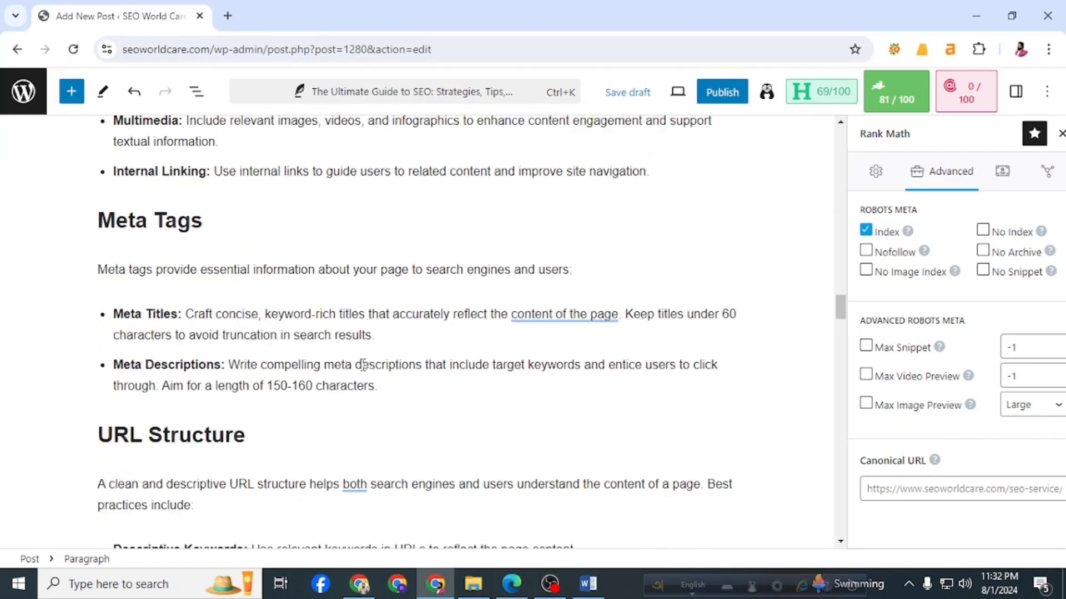
click(613, 420)
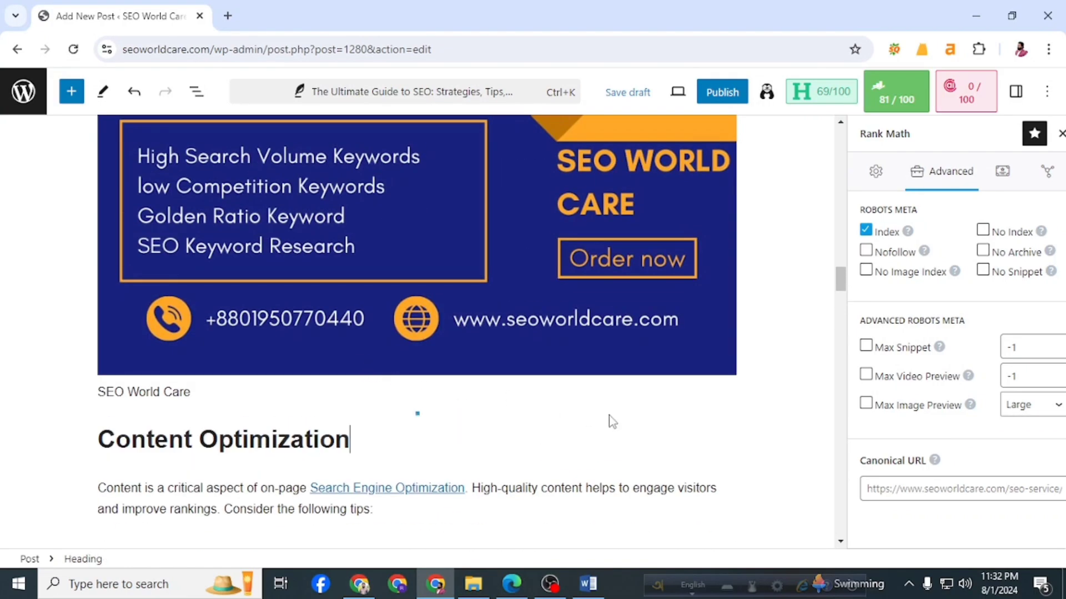
scroll(612, 420, down, 10)
scroll(612, 417, up, 15)
scroll(611, 414, up, 10)
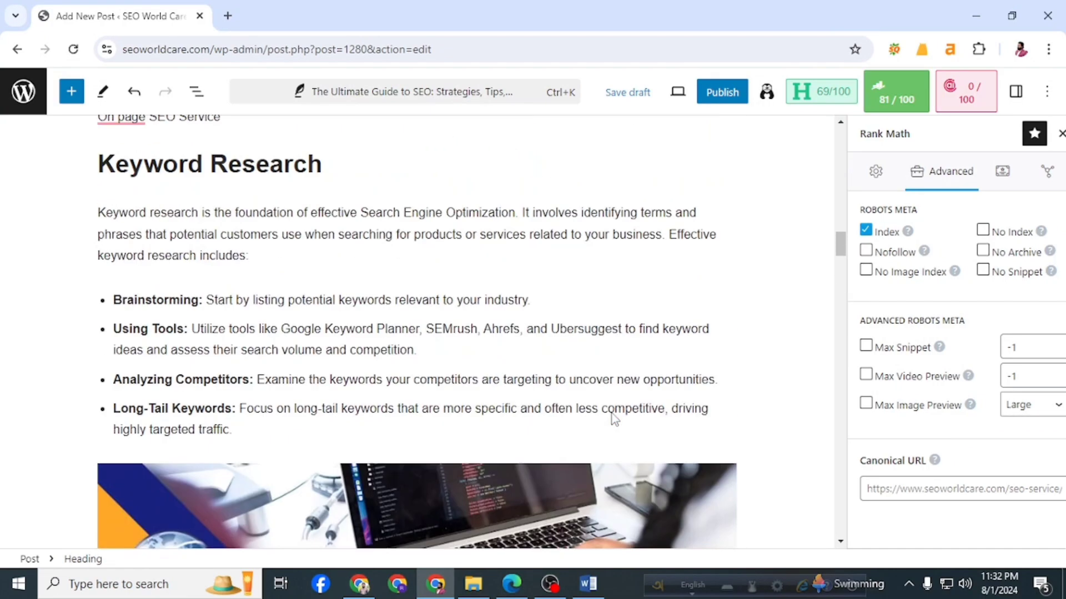
drag(327, 319, 107, 317)
key(ctrl+c)
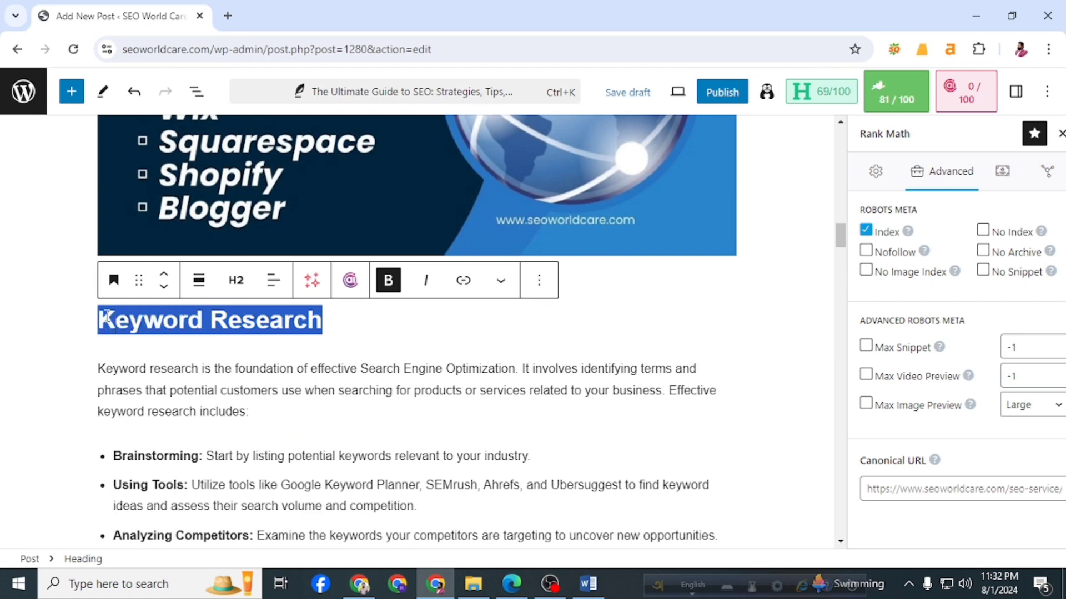
click(227, 16)
click(221, 51)
key(ctrl+v)
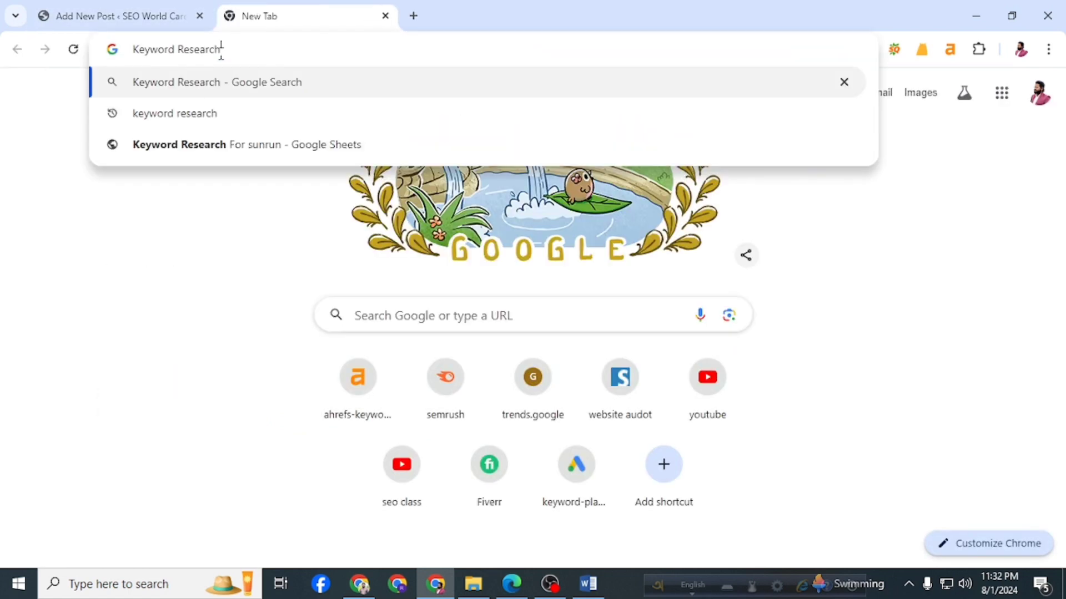
key(Return)
- Return to the post and look over the sections around "On-Page Optimization" and "Keyword Research"
key(ctrl+Tab)
scroll(309, 366, up, 10)
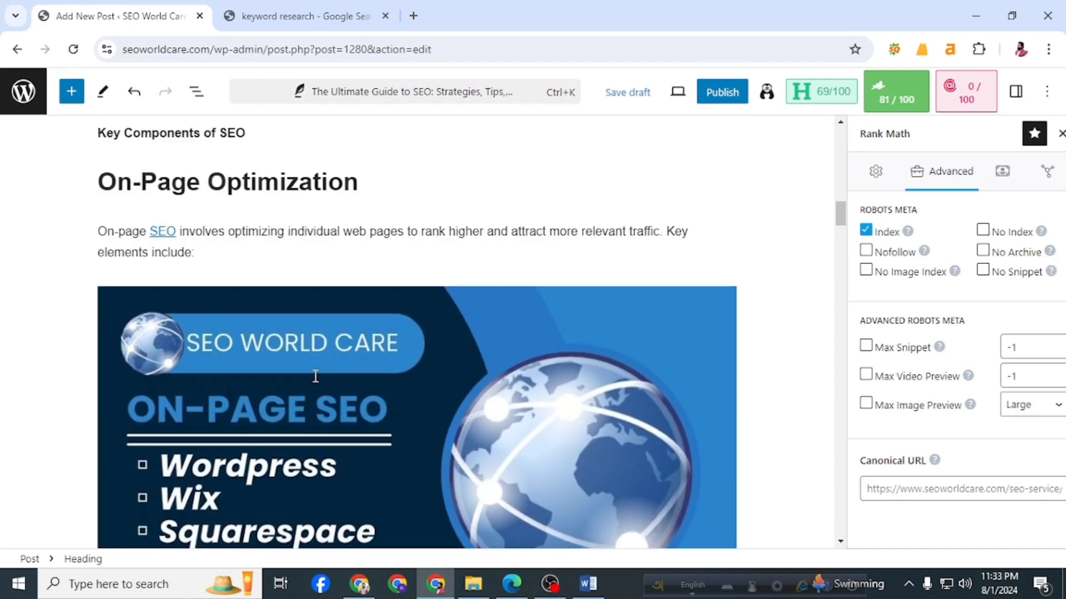
scroll(324, 347, up, 6)
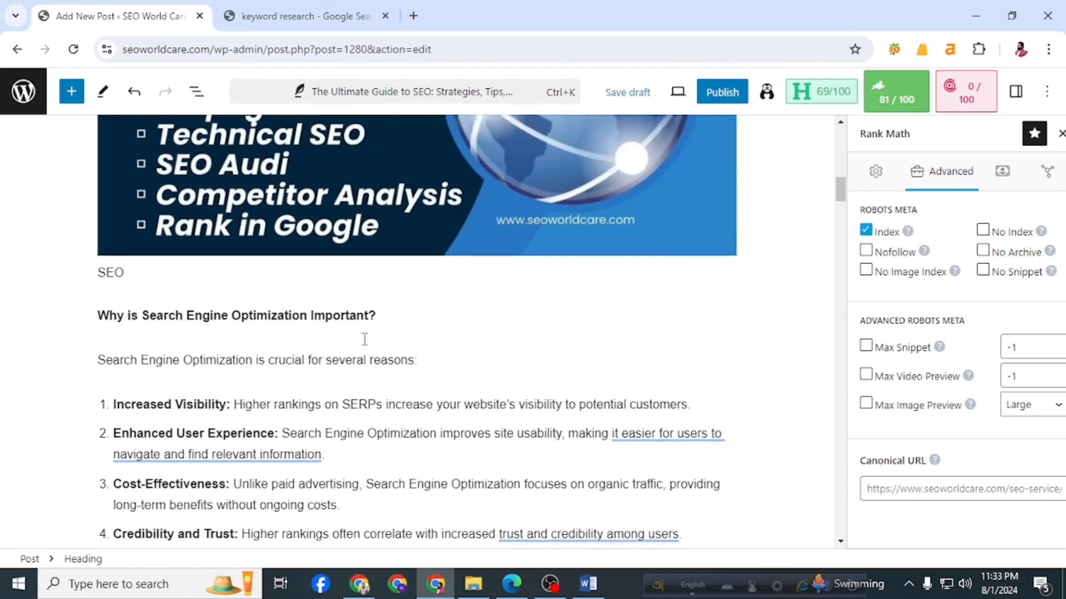
scroll(725, 264, down, 20)
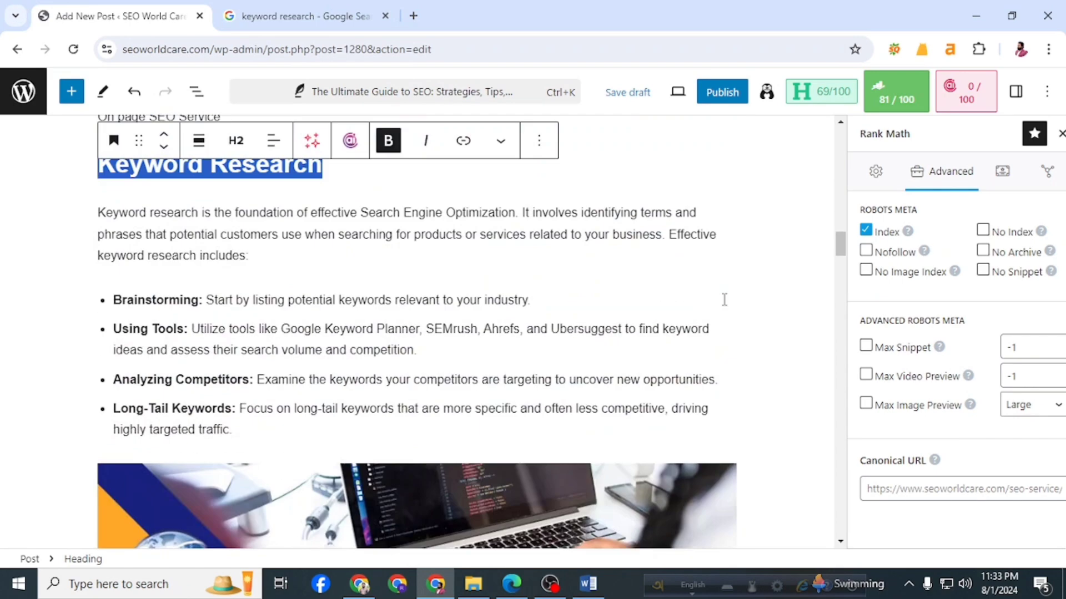
scroll(722, 306, up, 15)
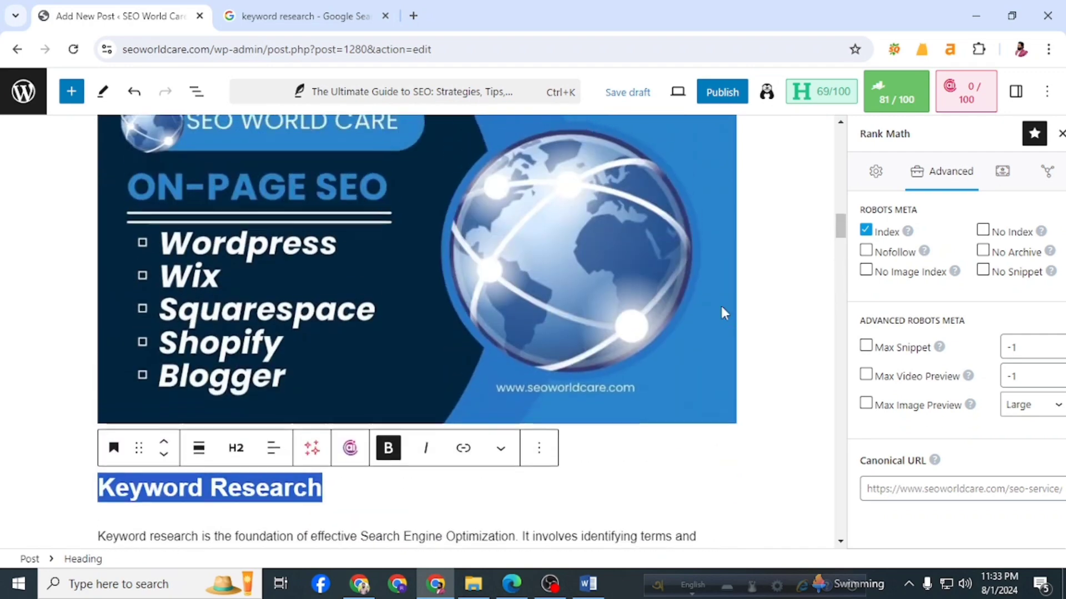
scroll(722, 305, down, 11)
scroll(725, 312, up, 4)
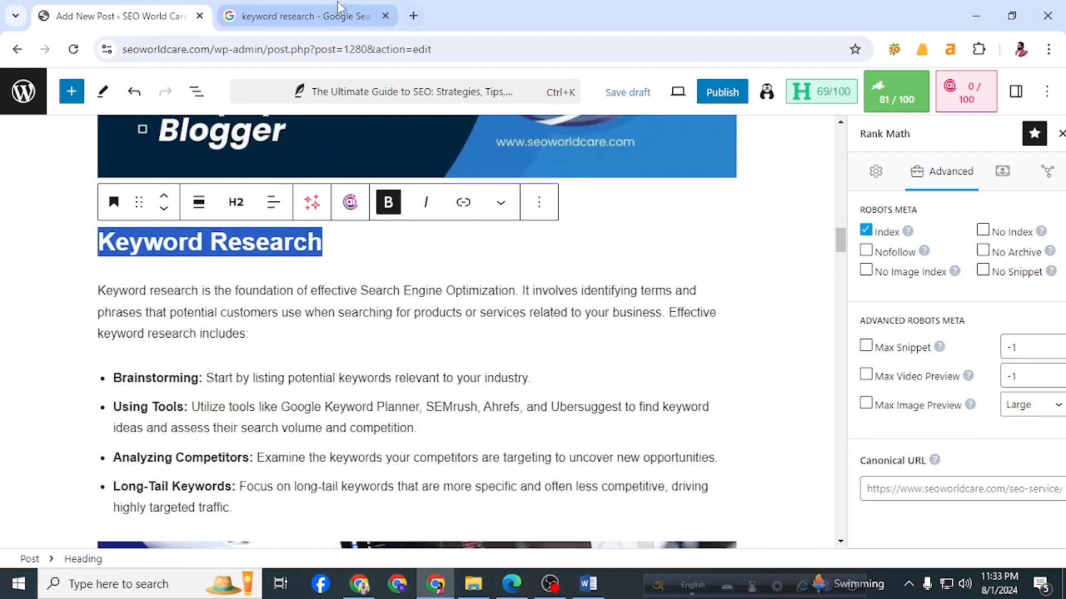
- Open the Ahrefs article "How to Do Keyword Research for SEO" from the Google results and copy its URL
click(302, 16)
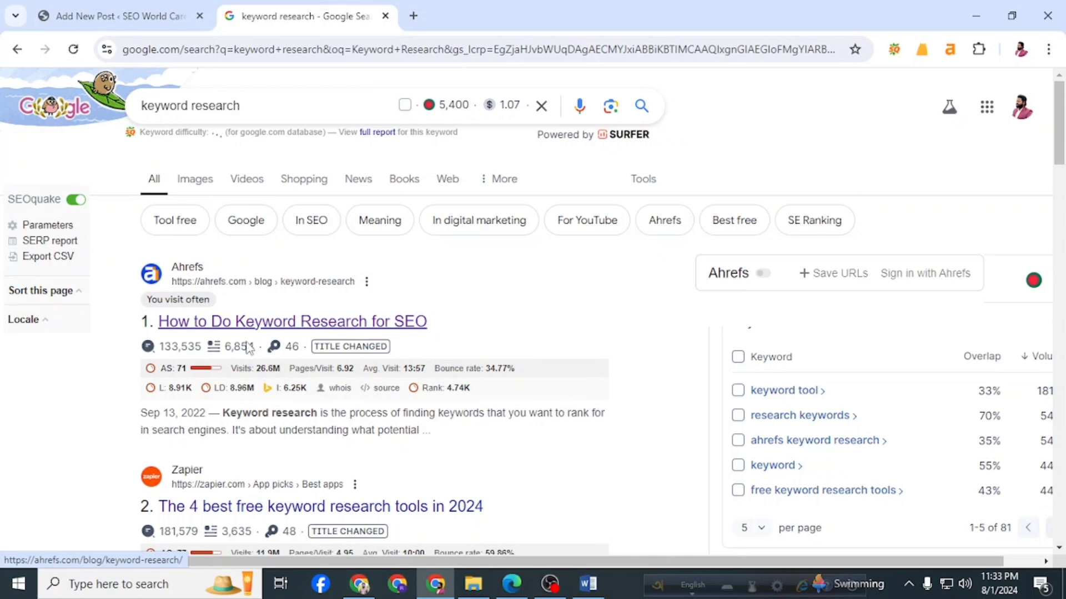
scroll(252, 474, down, 7)
scroll(254, 472, up, 7)
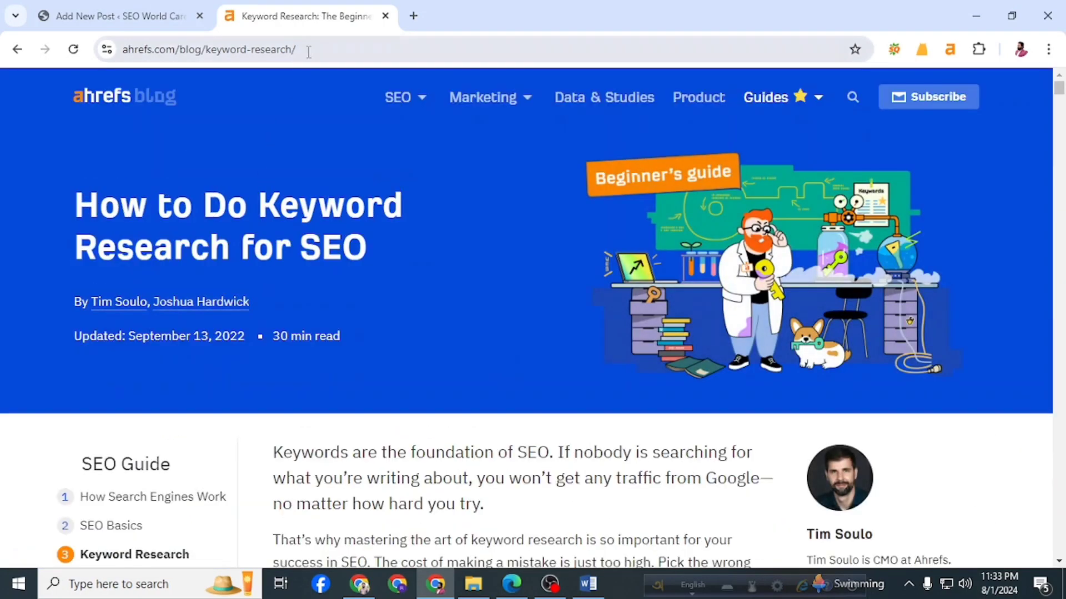
drag(327, 49, 100, 52)
key(ctrl+c)
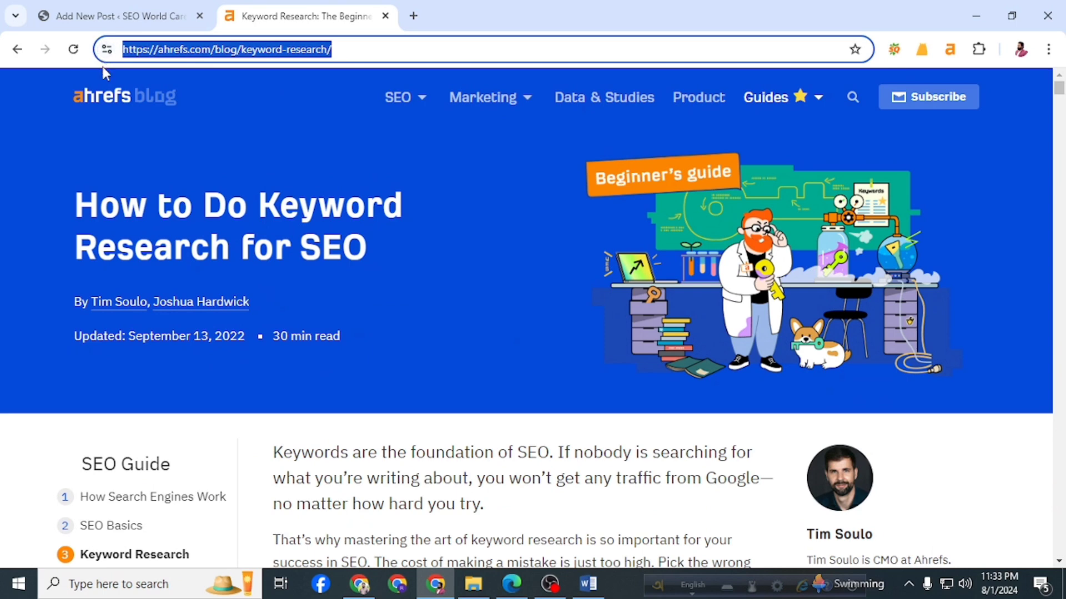
click(124, 17)
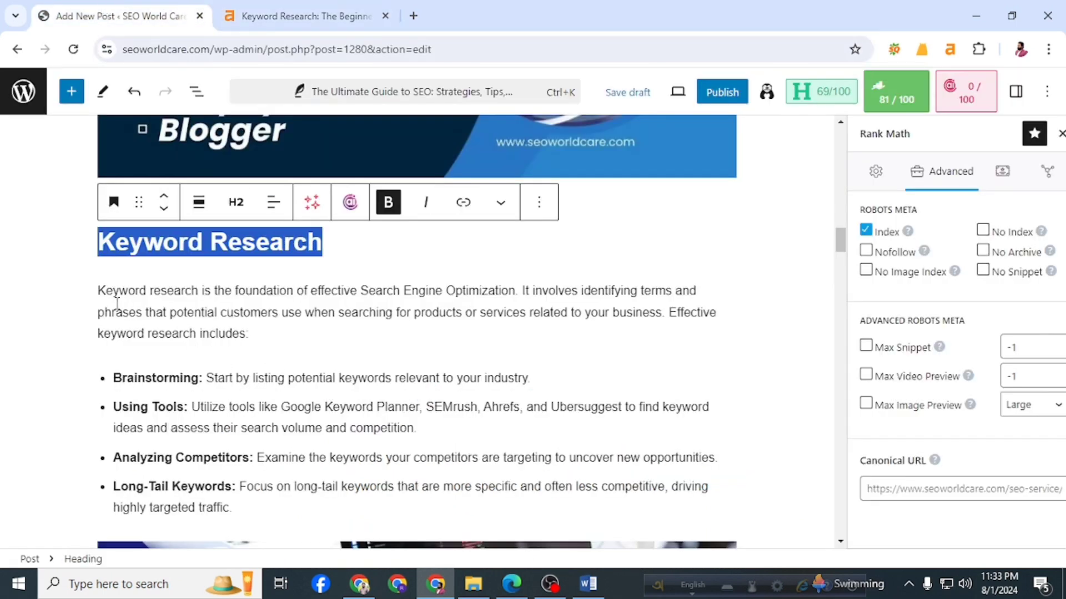
drag(97, 293, 197, 290)
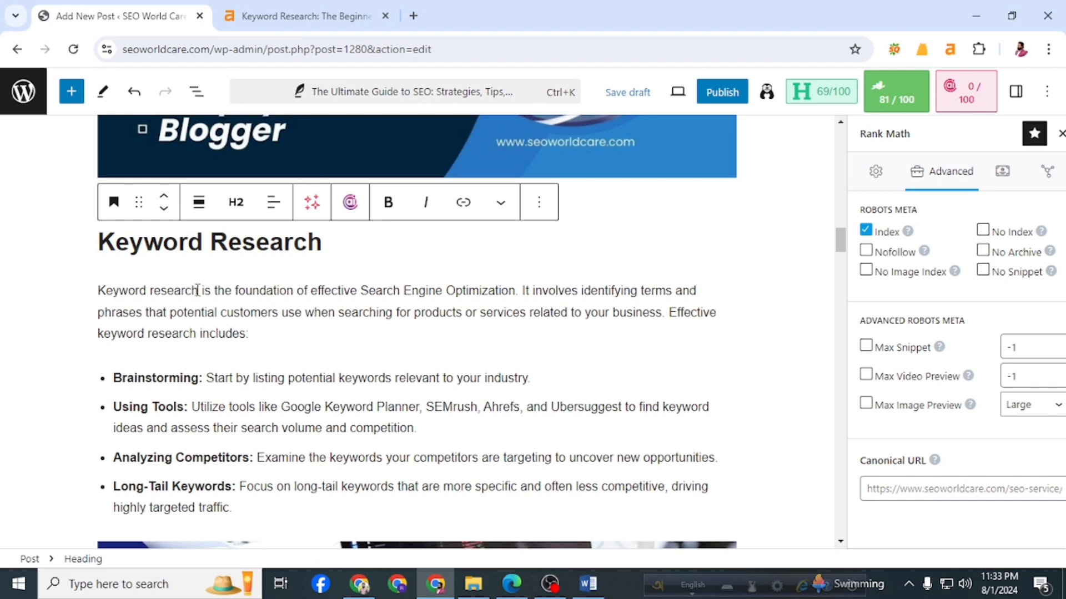
click(389, 256)
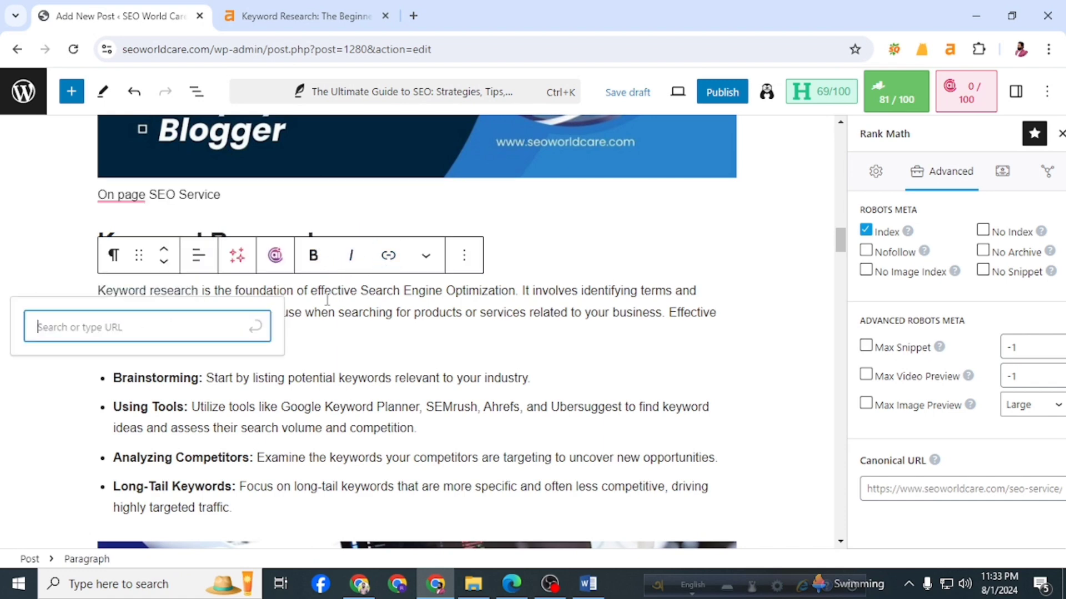
click(213, 326)
key(ctrl+v)
key(Return)
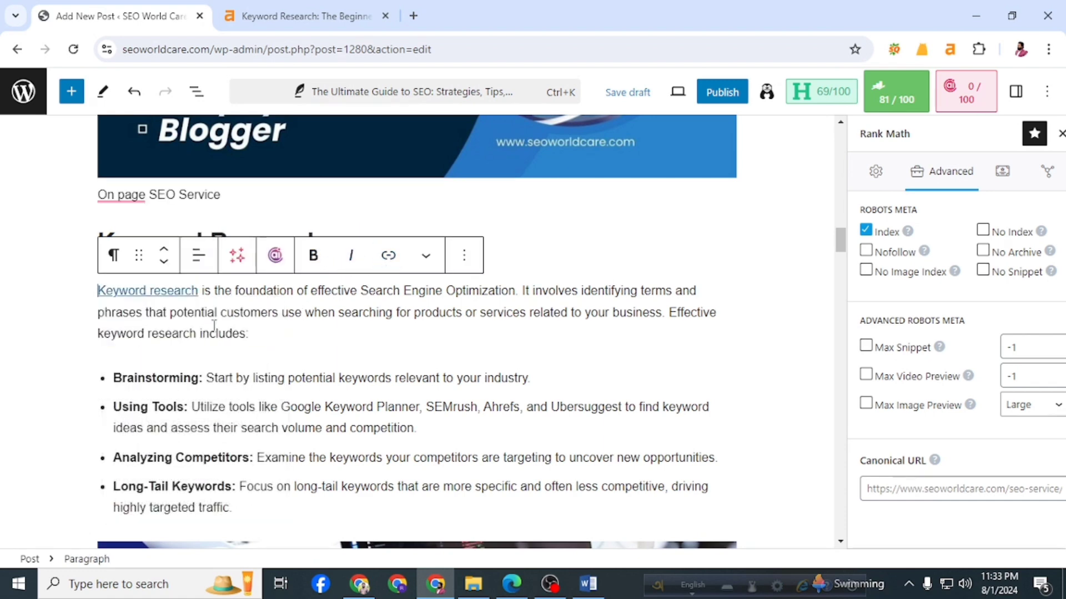
- Select the post's "Off-Page Optimization" heading text and search Google for it in a new browser tab
scroll(484, 378, down, 15)
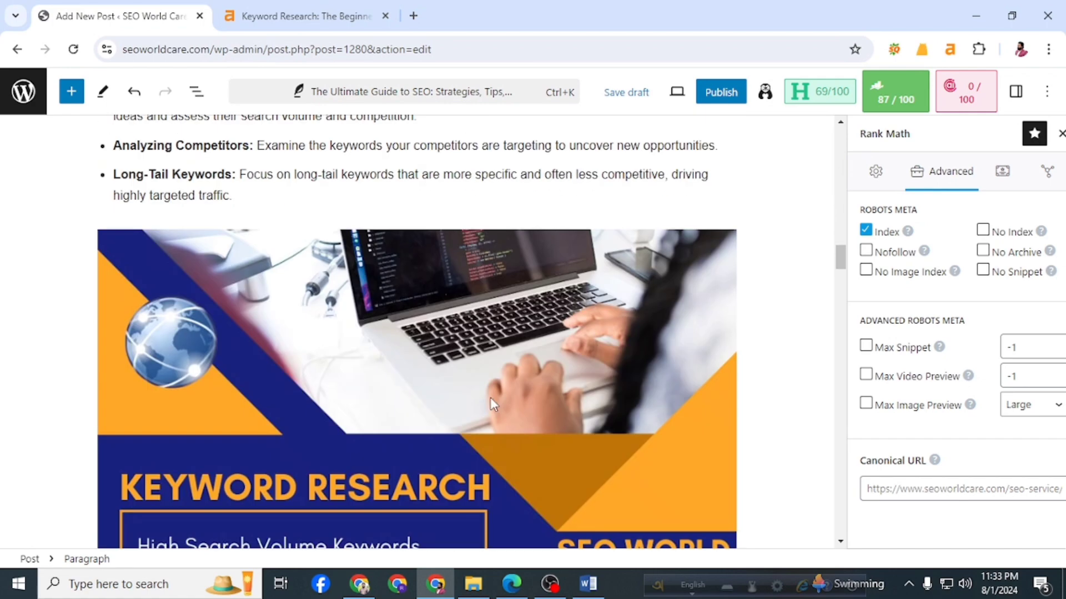
scroll(491, 399, down, 10)
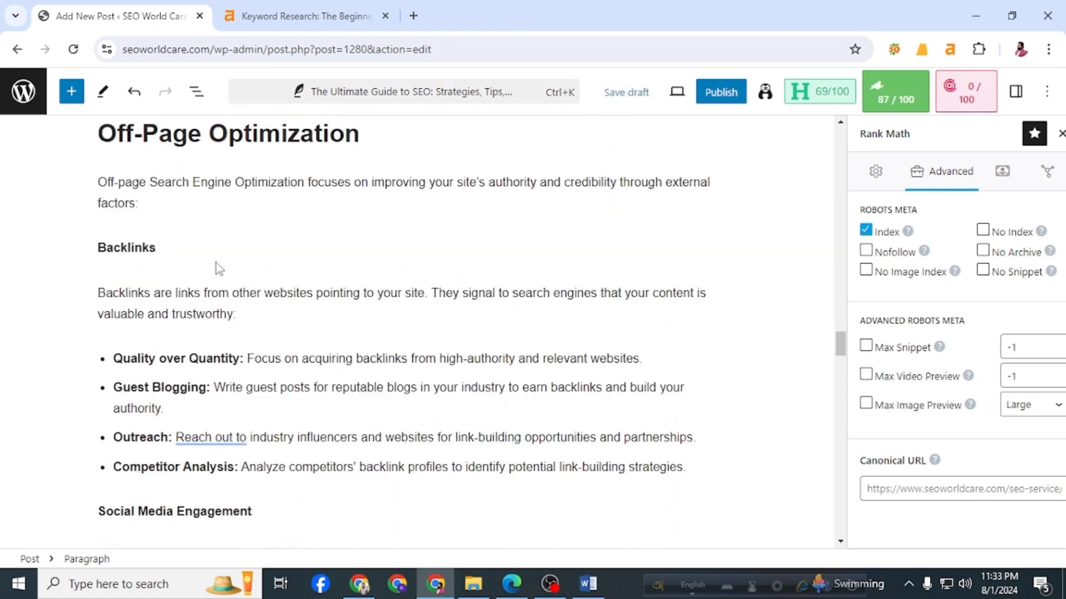
click(96, 182)
drag(145, 182, 139, 182)
click(174, 236)
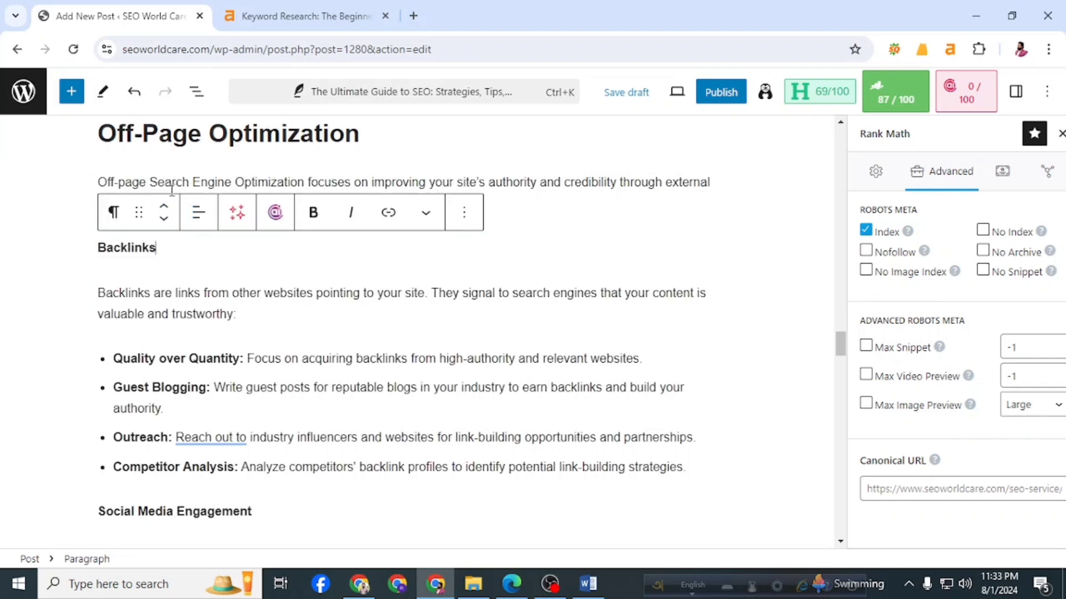
drag(365, 134, 103, 133)
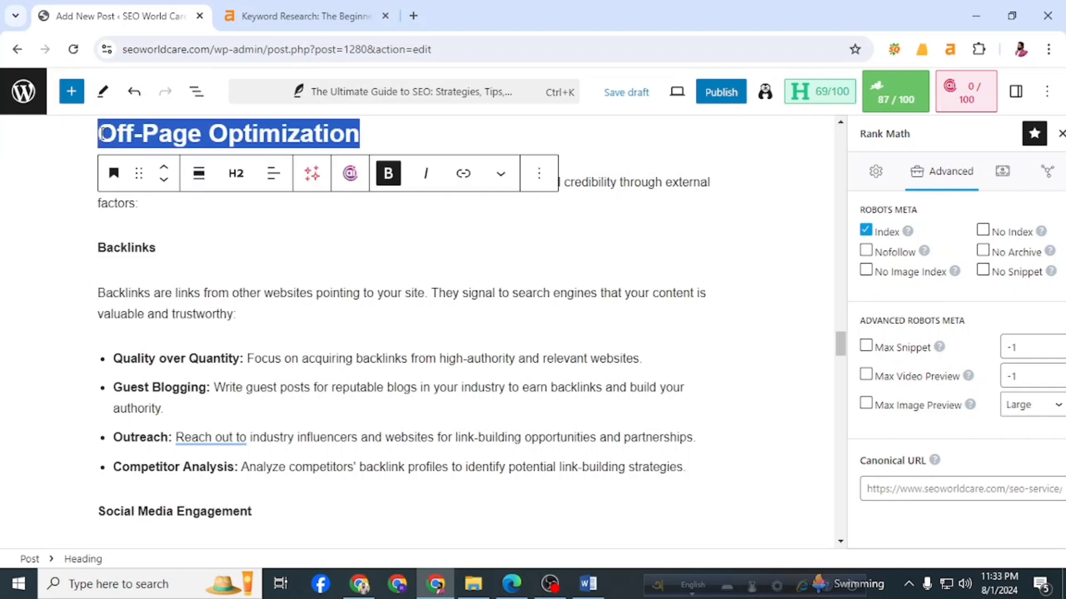
click(413, 15)
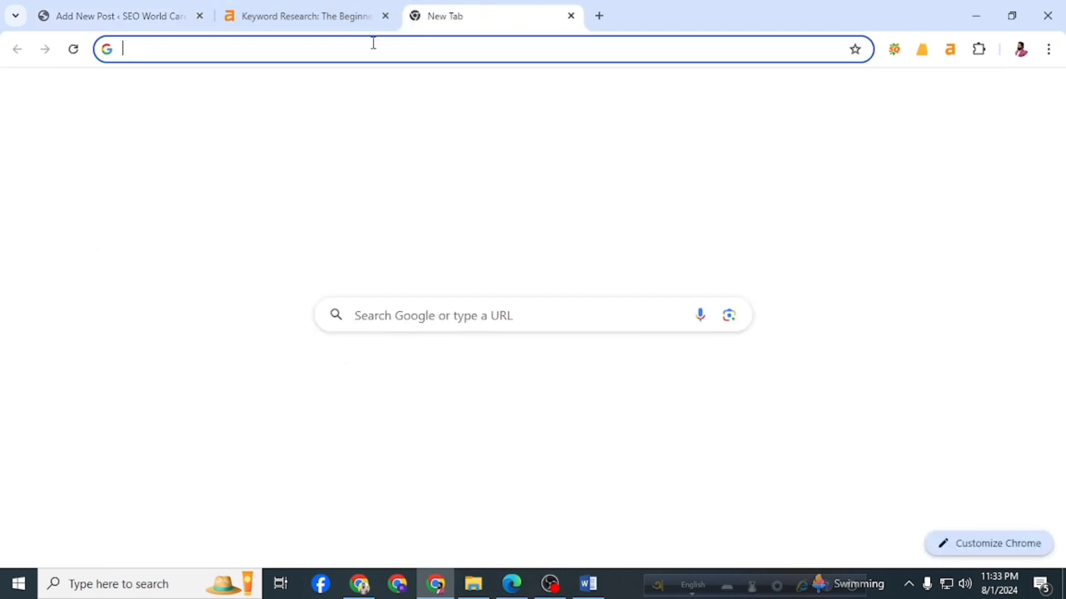
click(373, 49)
text(Off-Page Optimization)
key(Return)
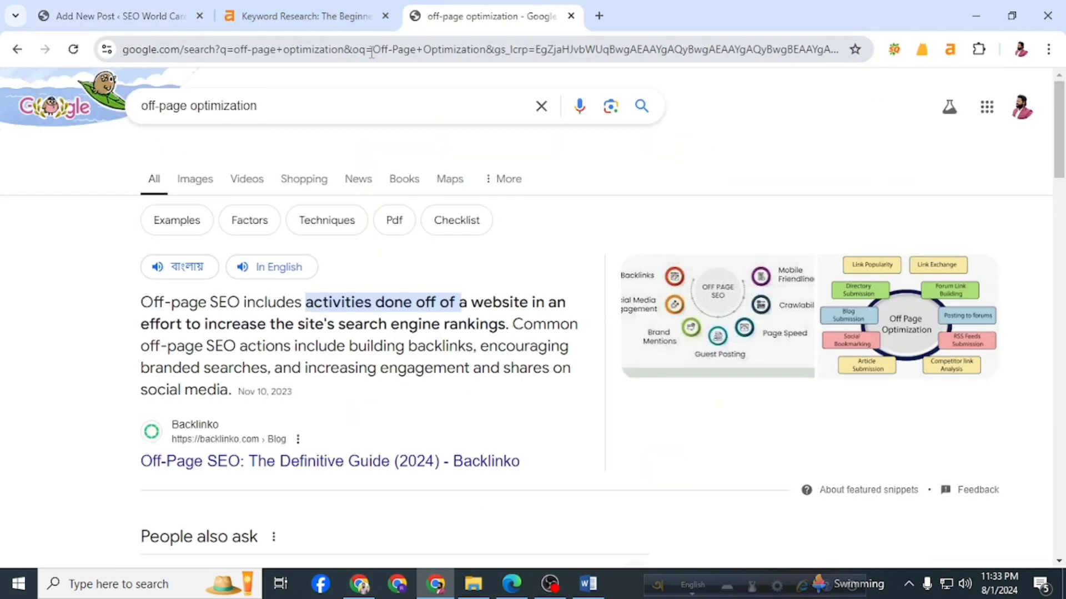
- Open the Semrush article "Off-Page SEO: What It Is & Tactics to Try" from the results and copy its URL
scroll(190, 248, down, 10)
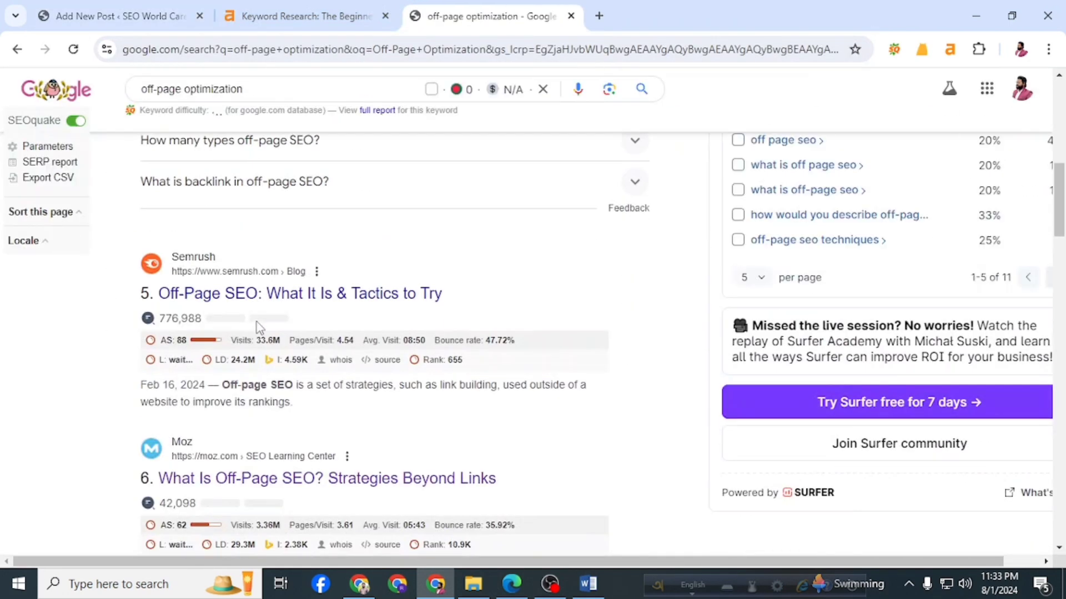
click(267, 294)
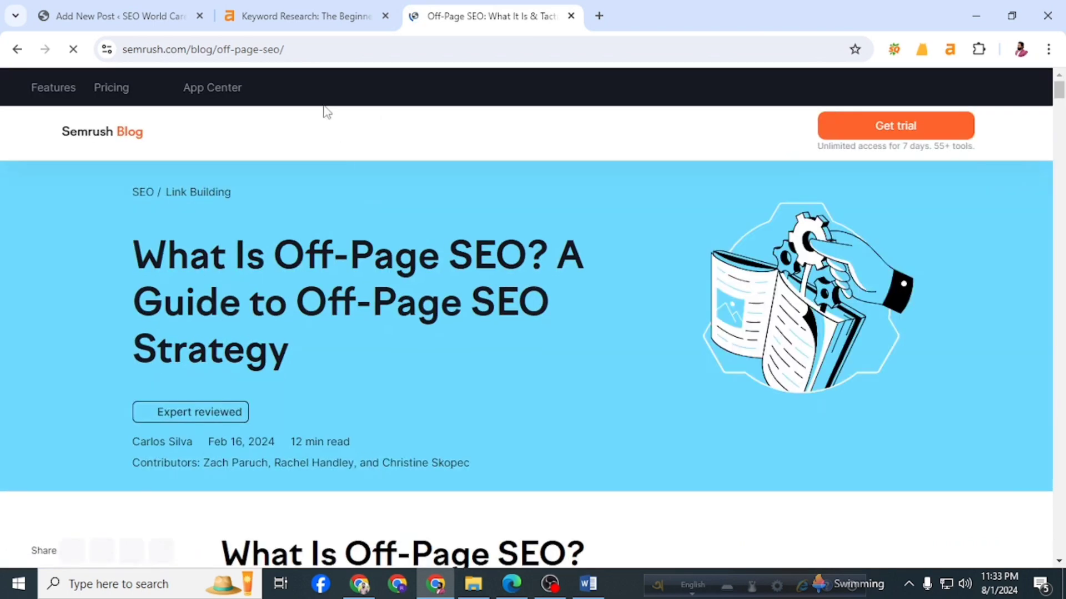
click(371, 49)
drag(371, 49, 116, 51)
key(ctrl+c)
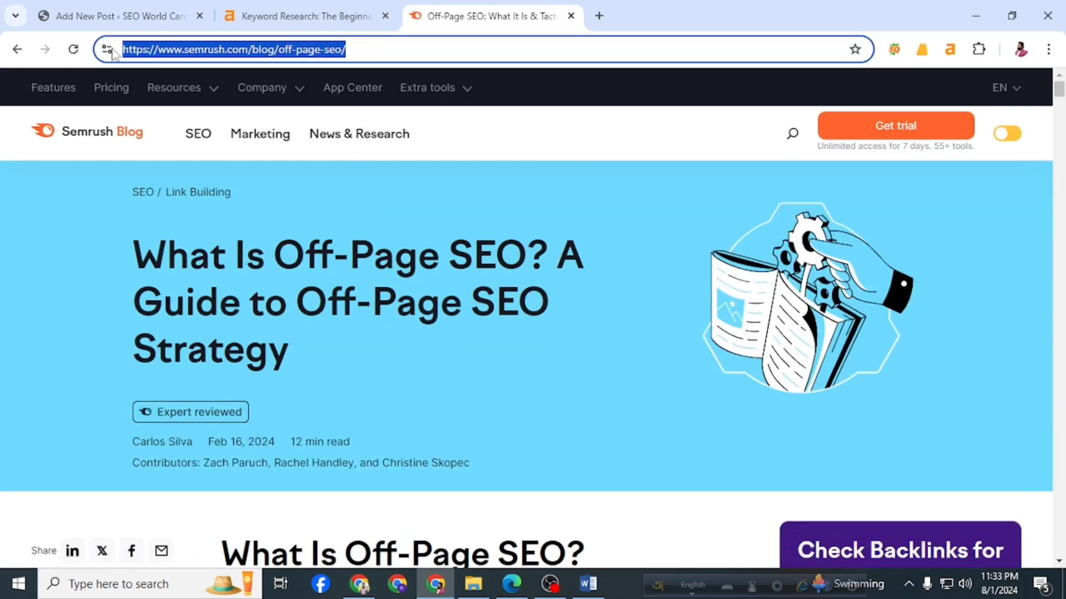
click(71, 11)
scroll(300, 355, down, 3)
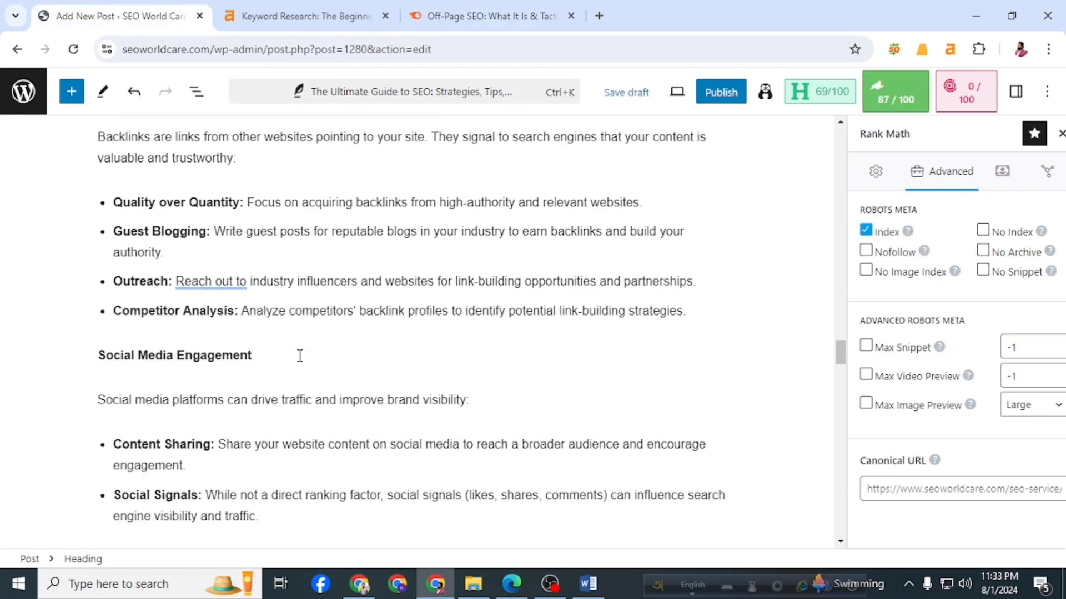
scroll(208, 300, up, 4)
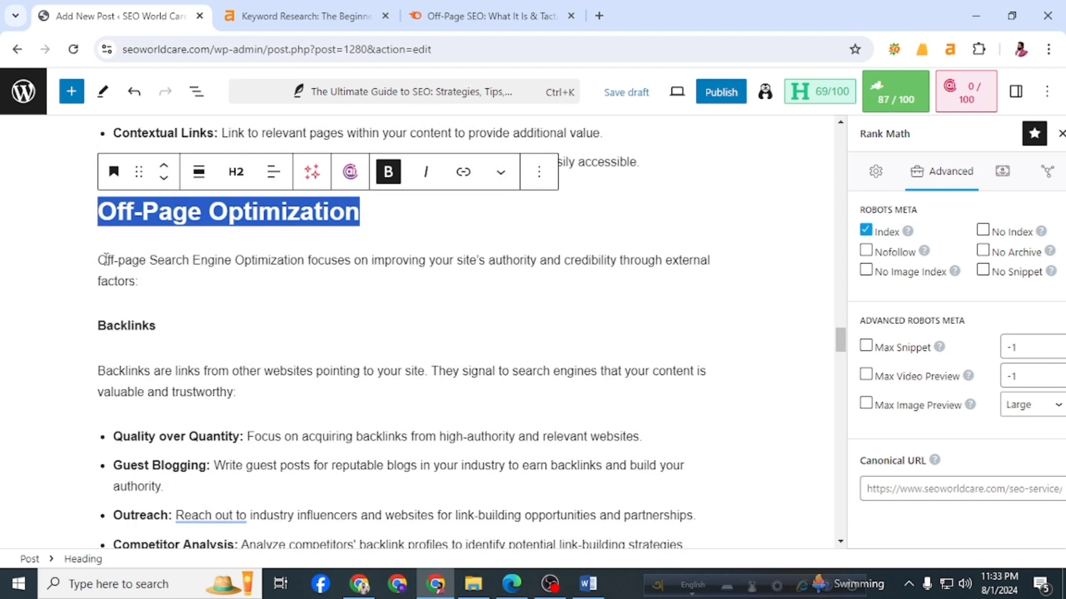
drag(103, 260, 136, 261)
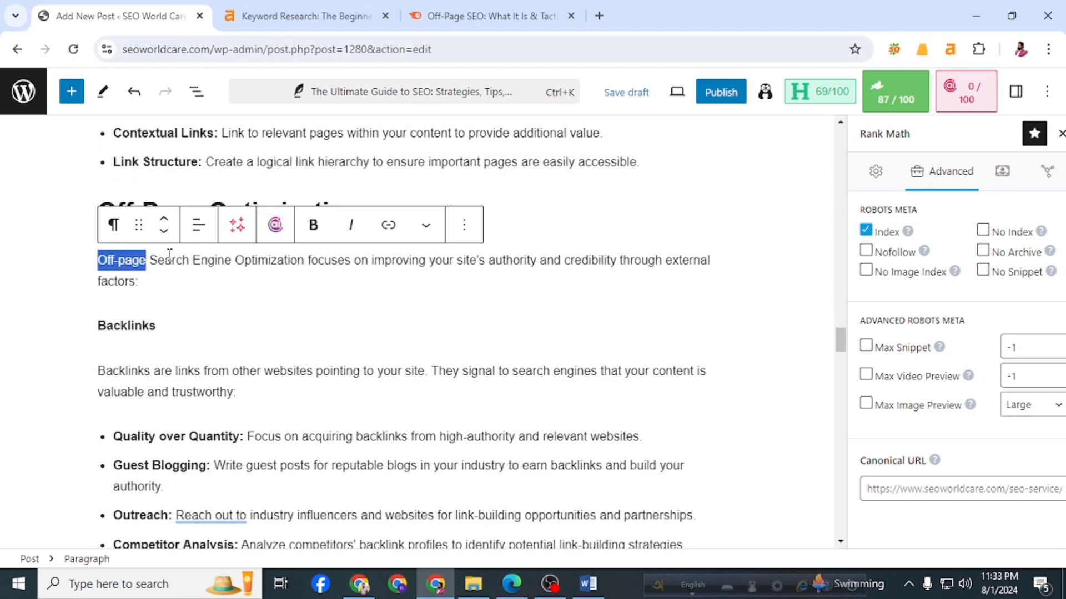
click(388, 225)
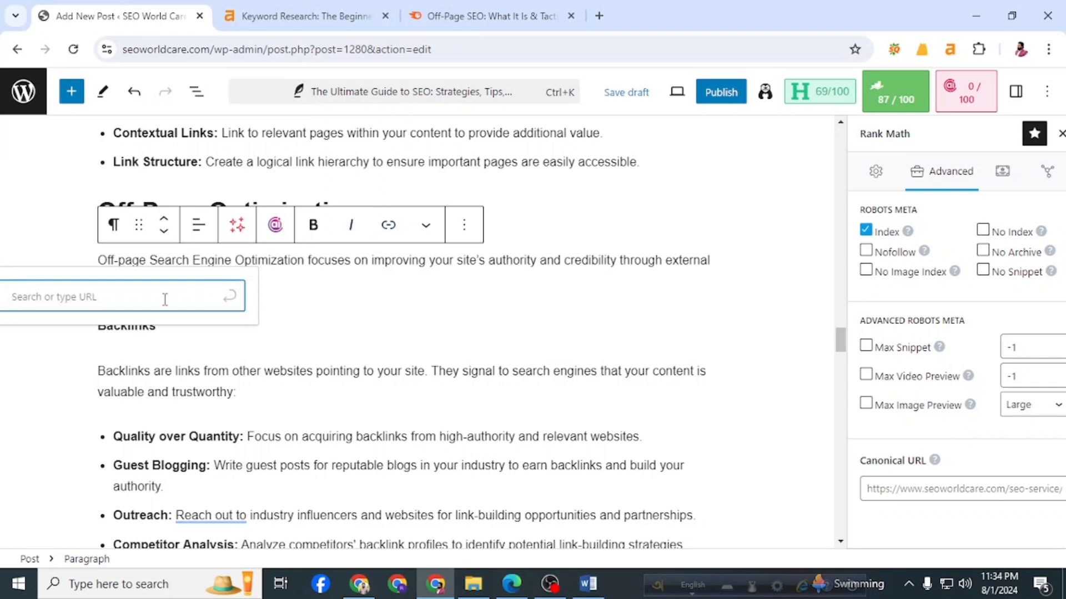
key(ctrl+v)
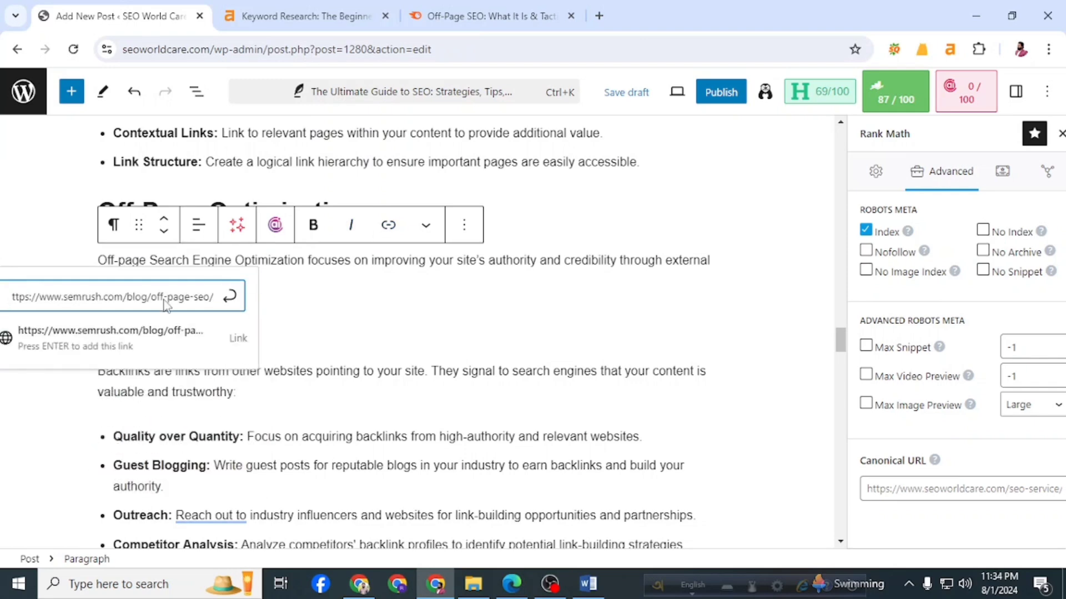
key(Return)
- Review Rank Math's Basic SEO, Additional and Content Readability checks for the post
click(921, 102)
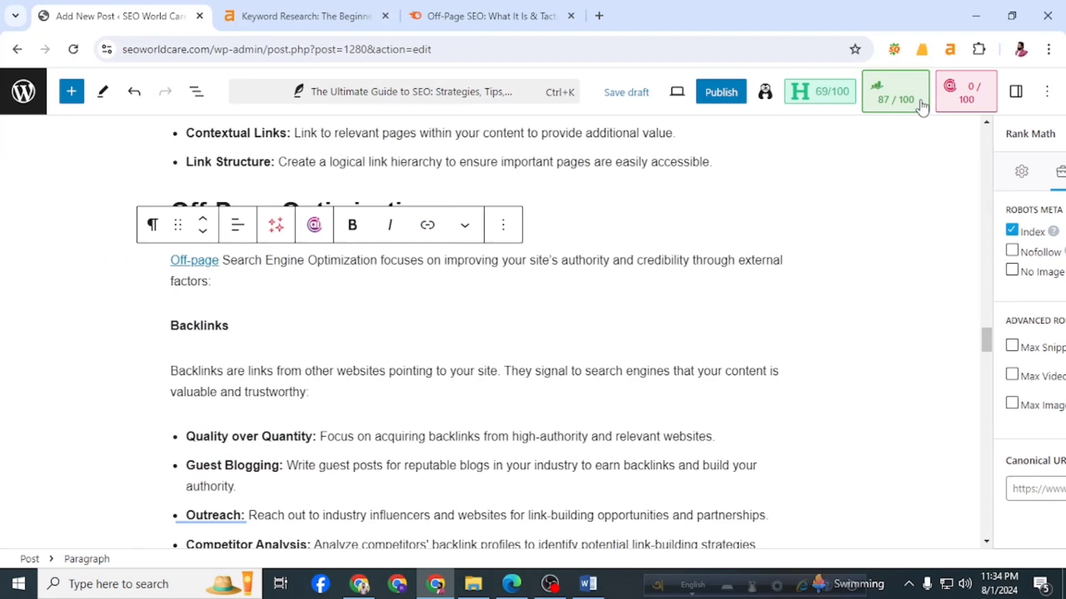
click(892, 95)
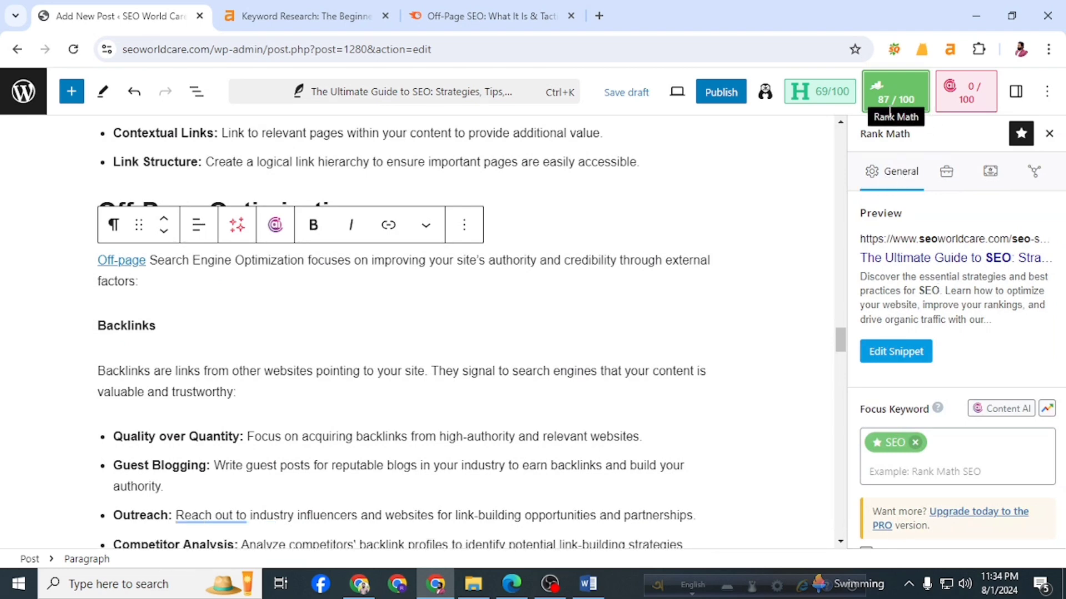
scroll(989, 364, down, 5)
scroll(991, 381, down, 2)
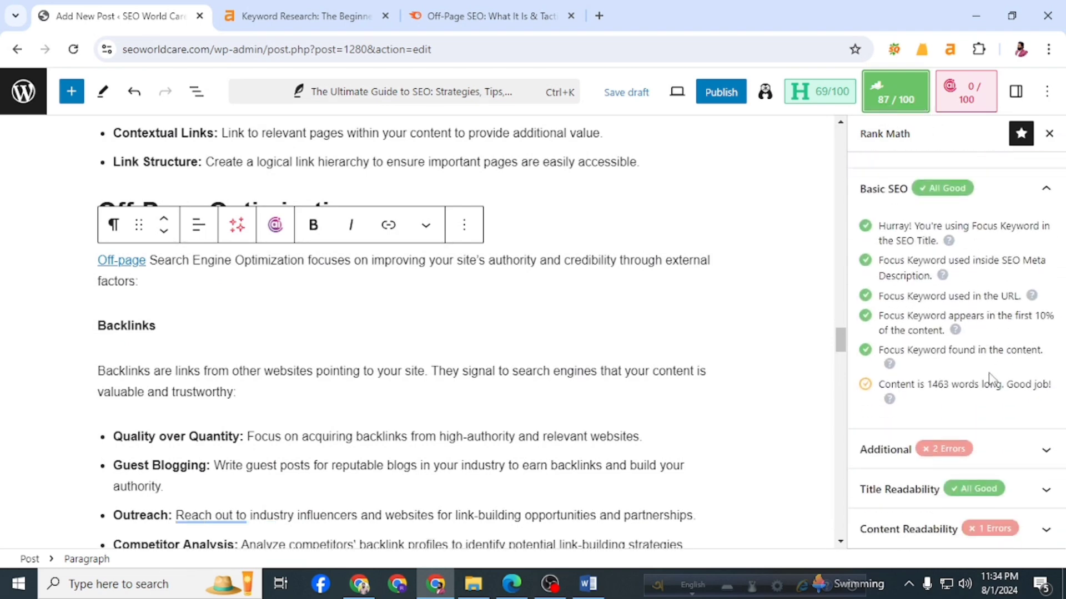
click(1021, 452)
scroll(939, 410, down, 1)
scroll(939, 414, down, 1)
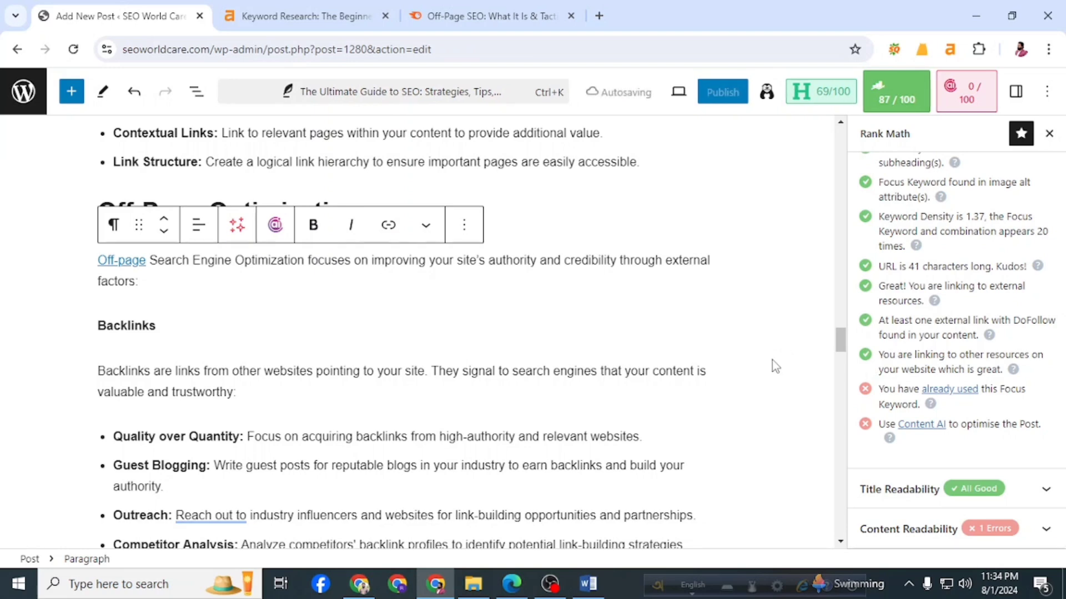
scroll(966, 355, up, 10)
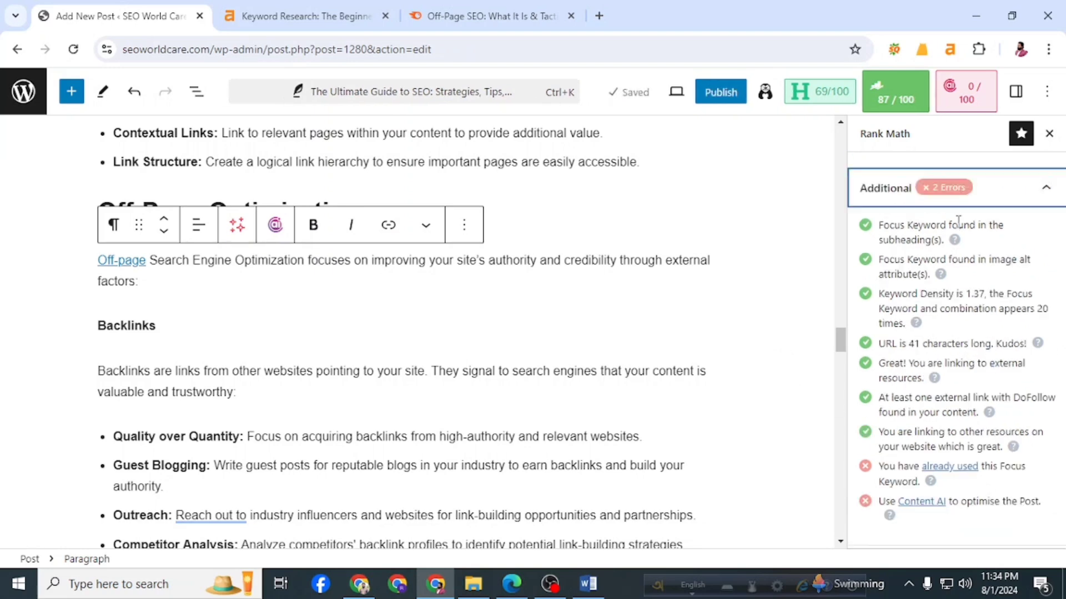
scroll(967, 260, down, 10)
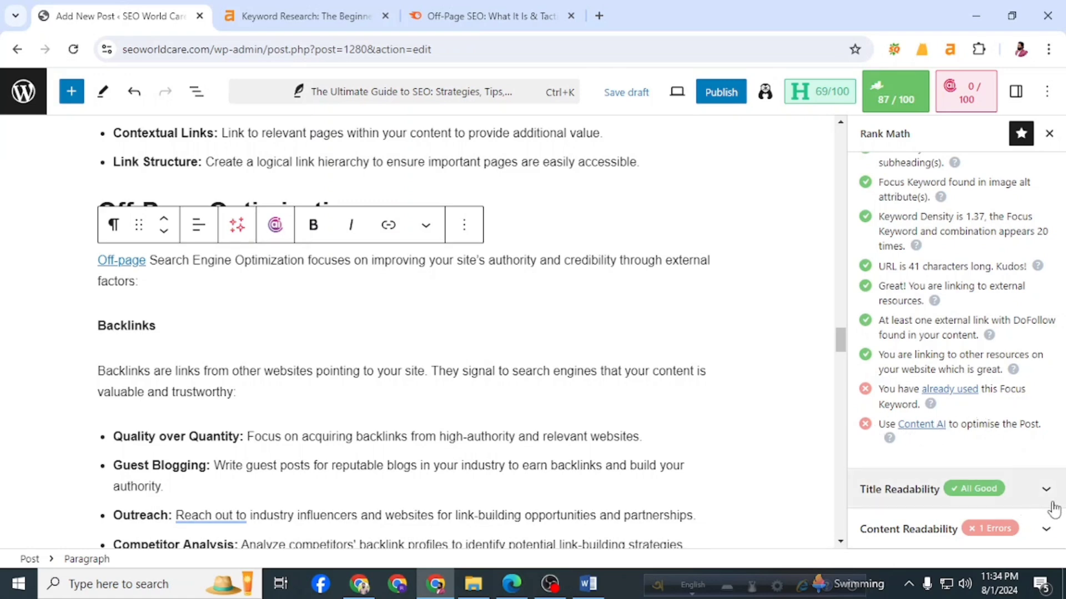
click(1041, 528)
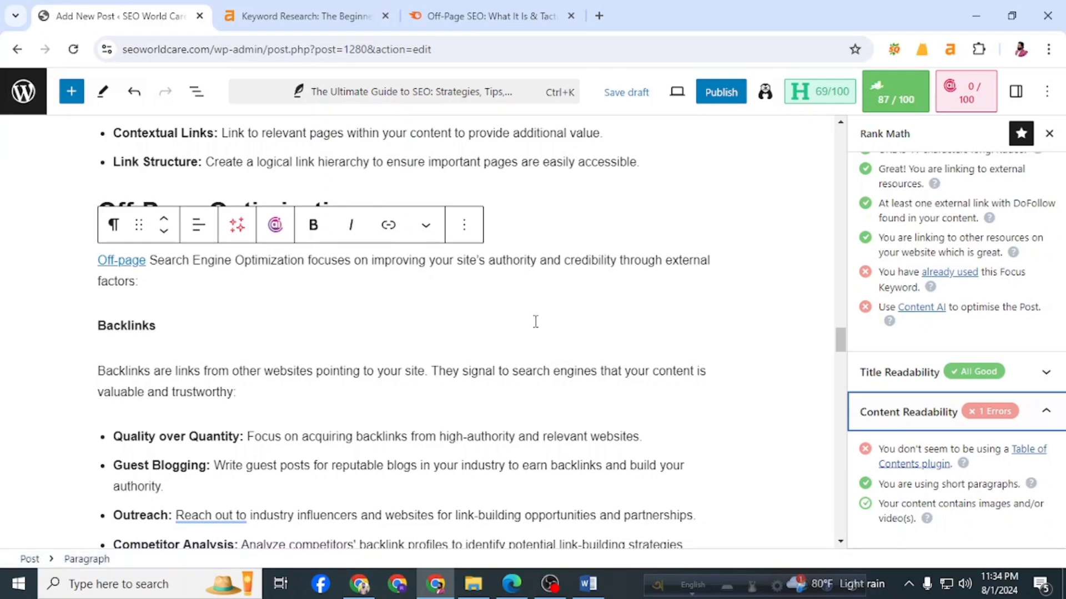
- Review Rank Math's advanced robots meta and canonical URL settings for the post, and open its schema settings
scroll(694, 380, up, 15)
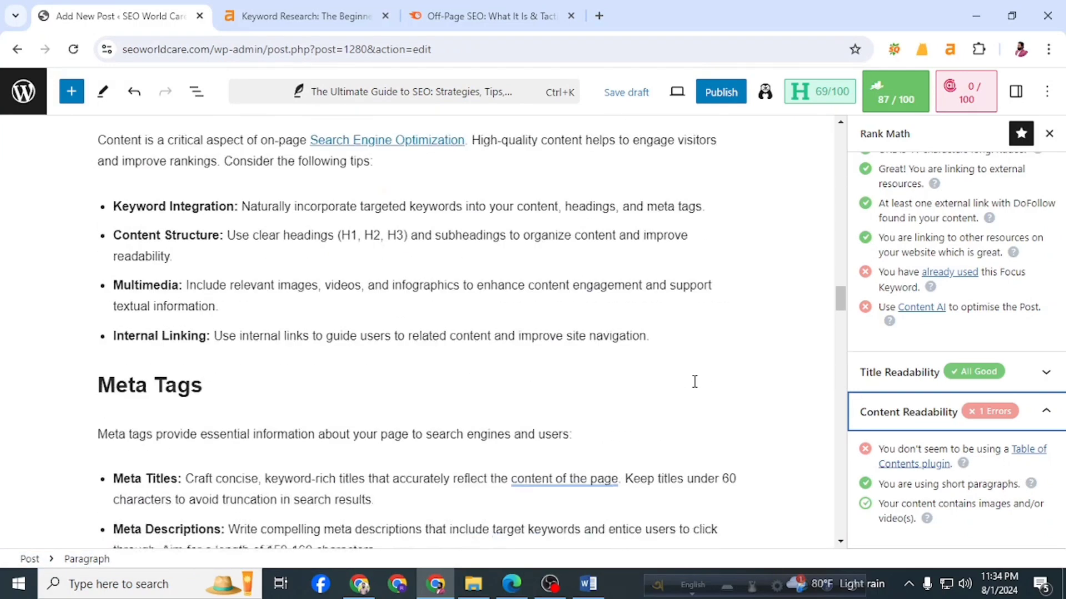
scroll(743, 362, up, 15)
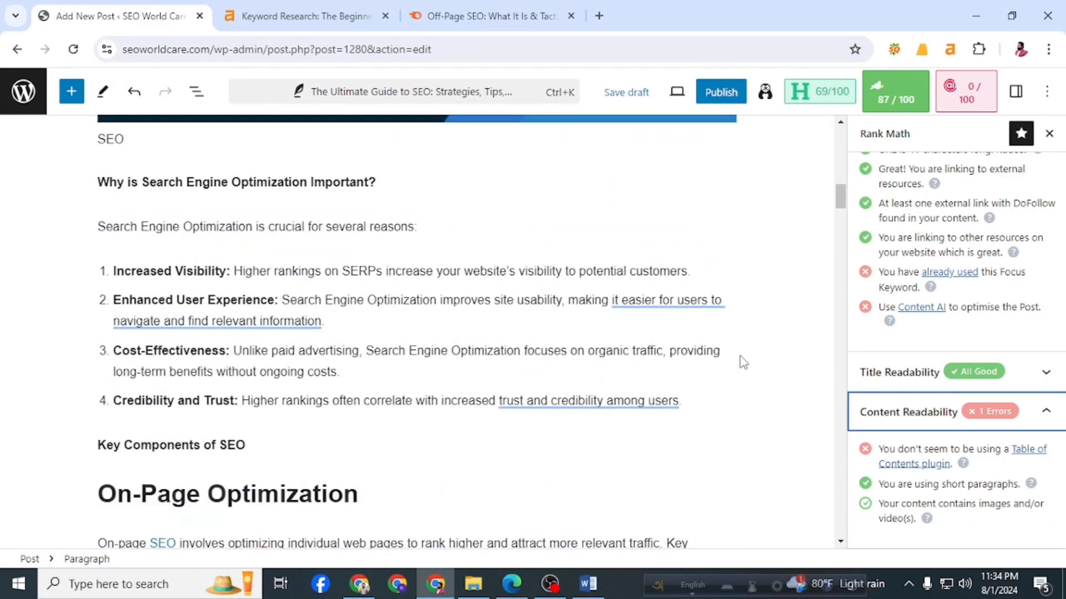
scroll(743, 362, up, 2)
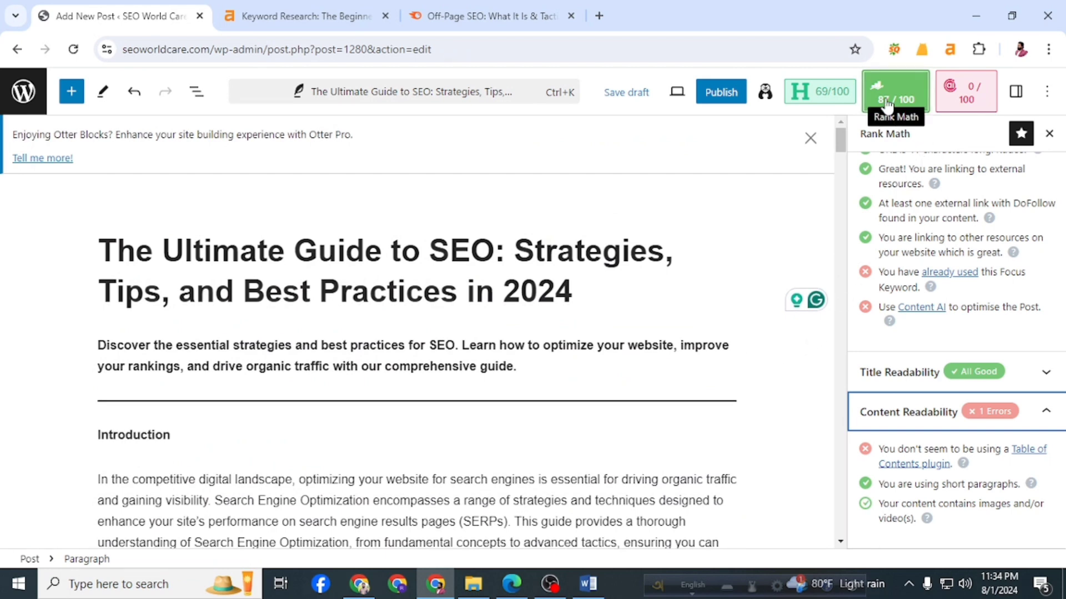
scroll(902, 258, up, 8)
scroll(902, 263, up, 7)
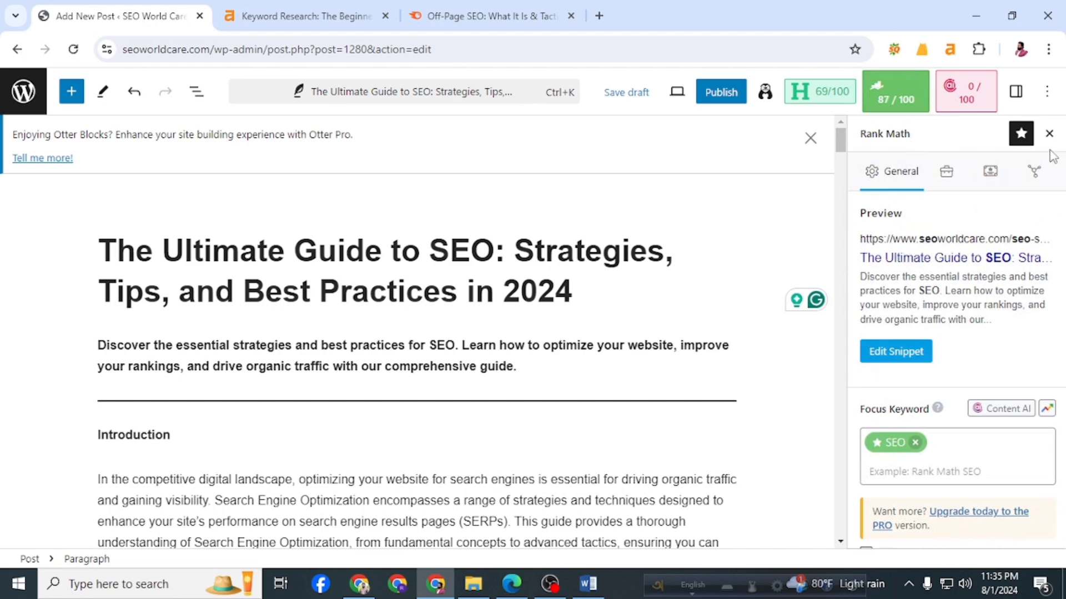
click(948, 171)
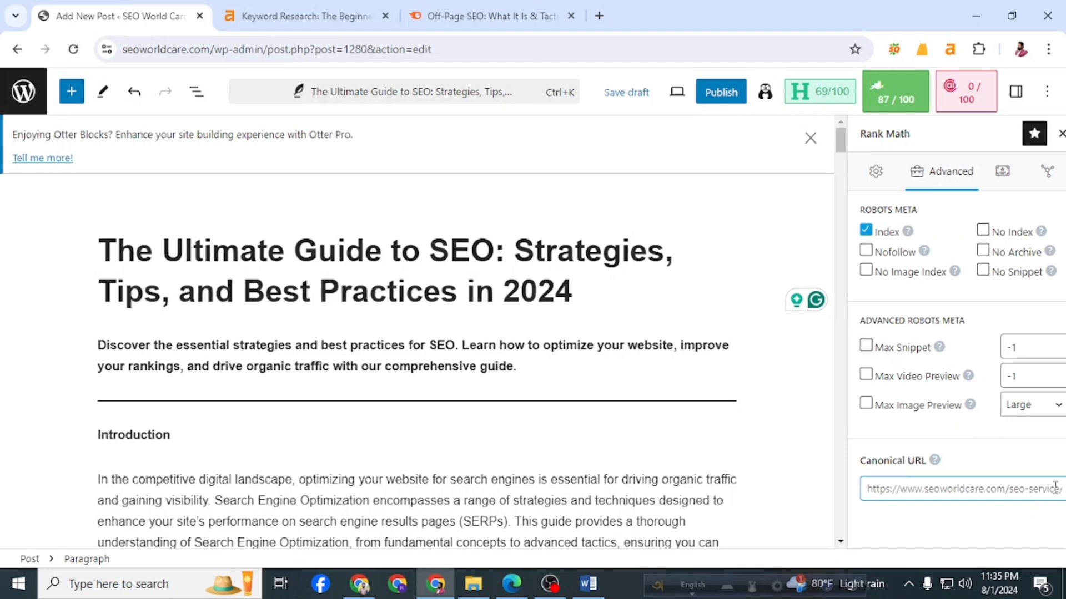
click(1032, 494)
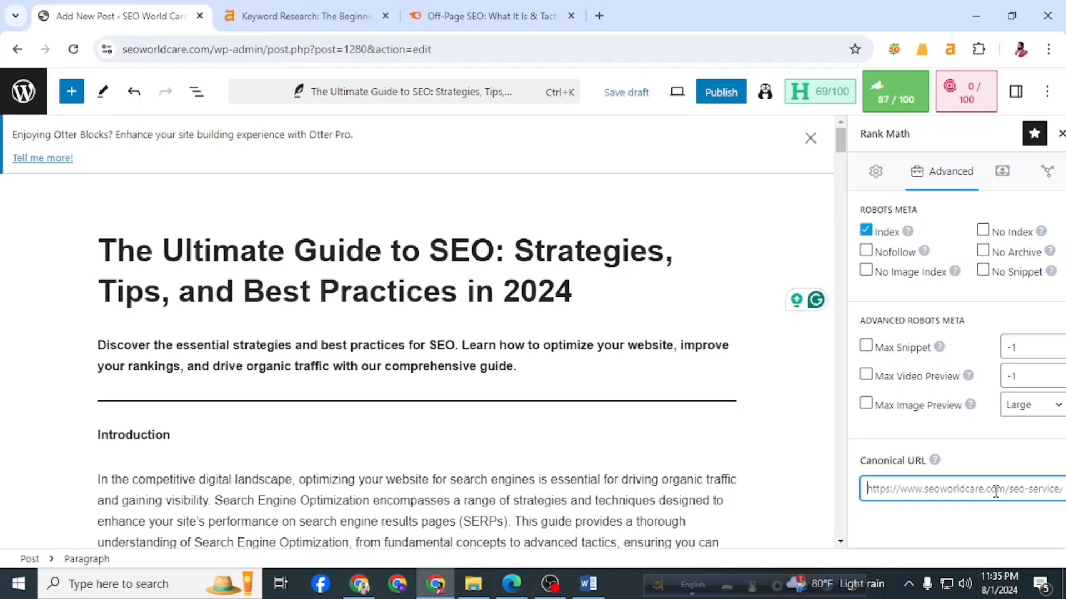
click(1002, 172)
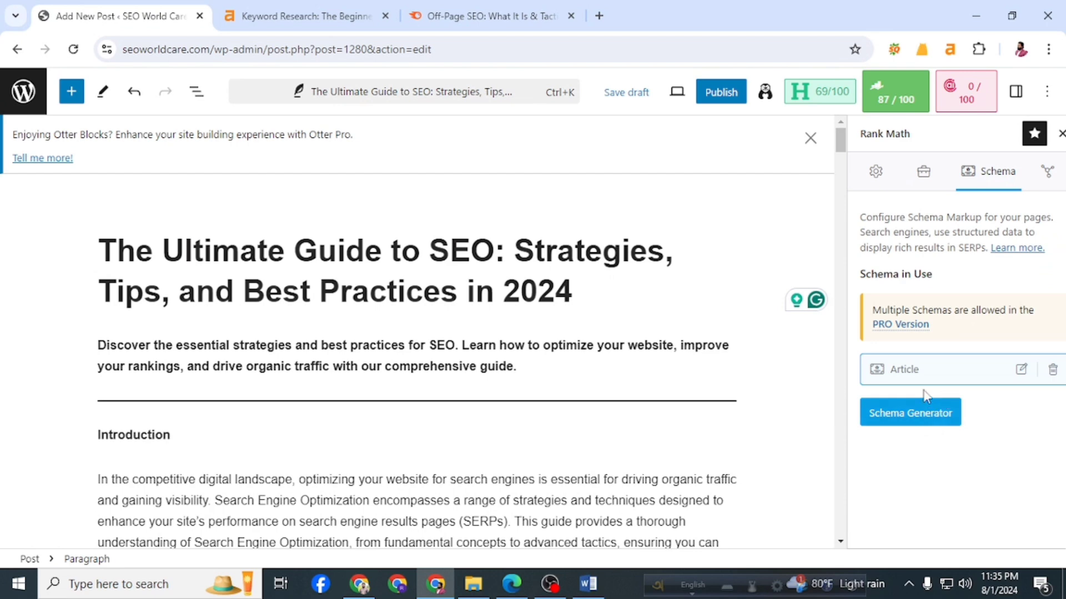
click(904, 411)
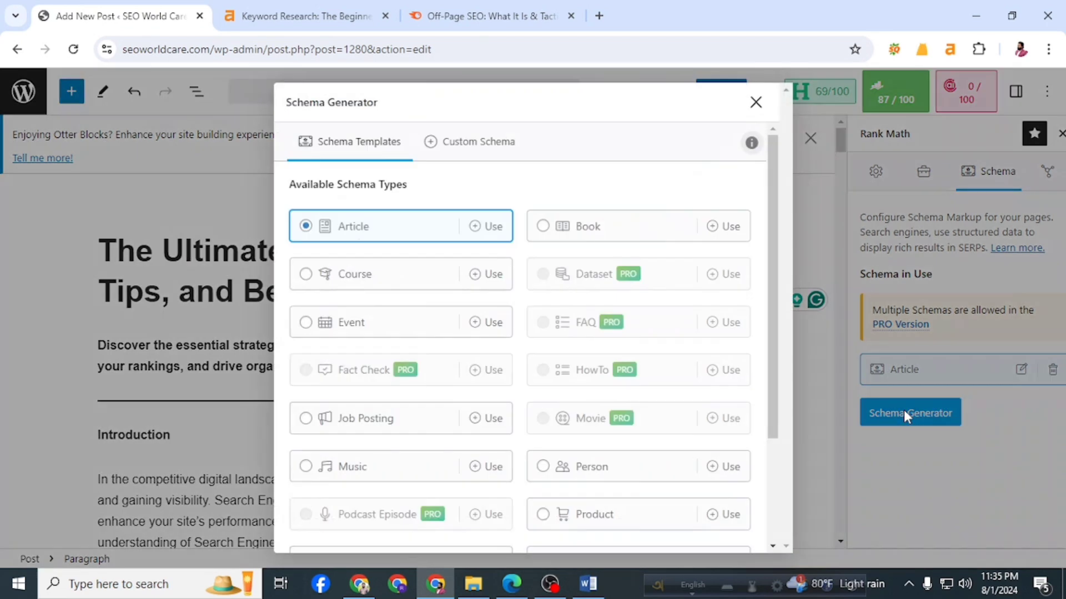
click(384, 232)
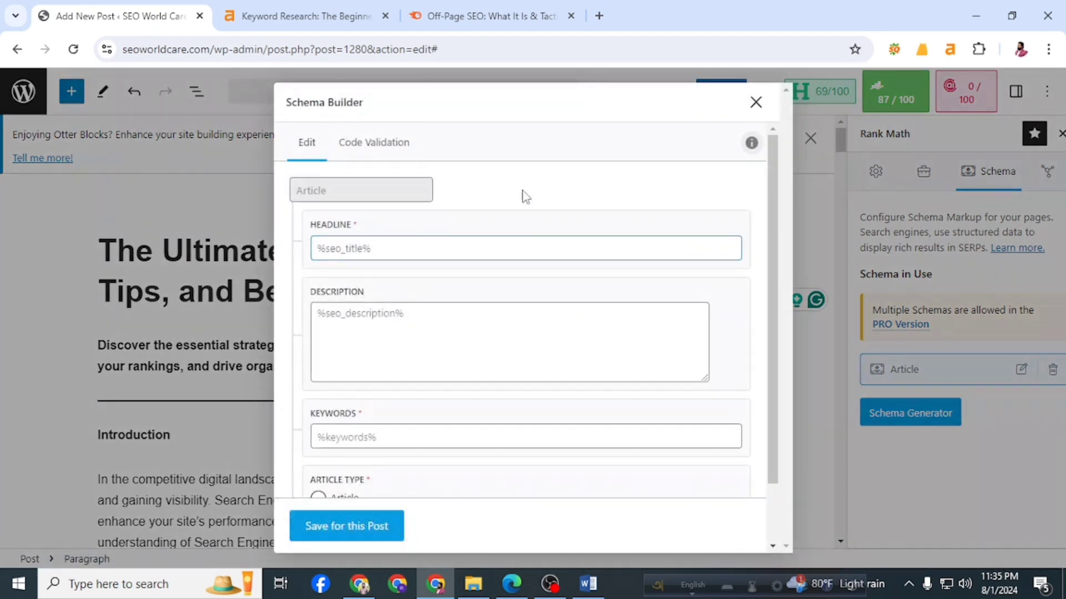
click(756, 103)
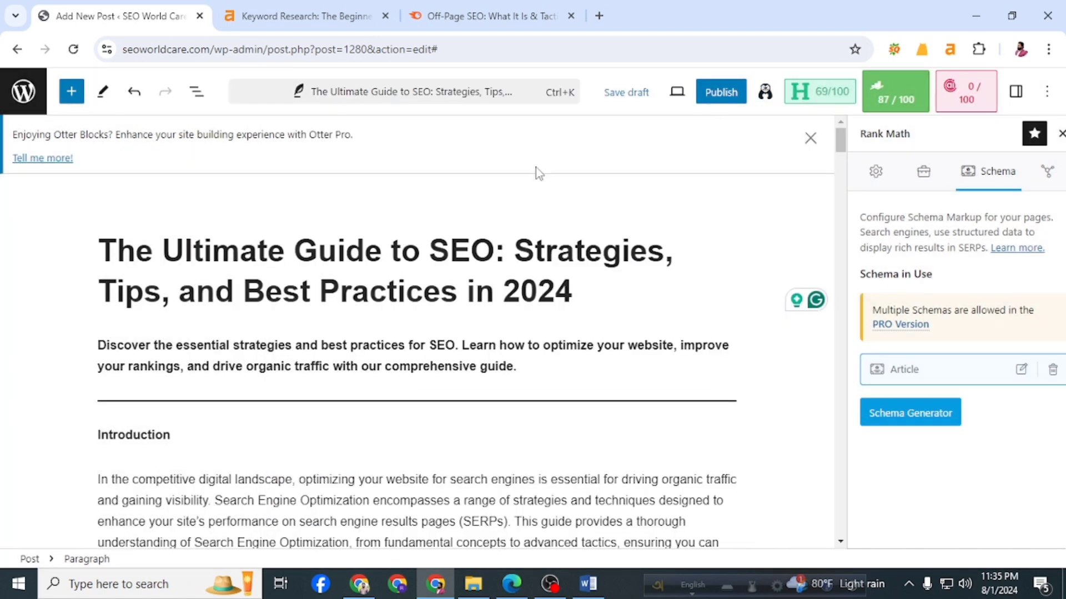
- Copy the post title into the Article schema's headline: "The Ultimate Guide to SEO: Strategies, Tips, and Best Practices in 2024"
drag(575, 289, 104, 260)
key(ctrl+c)
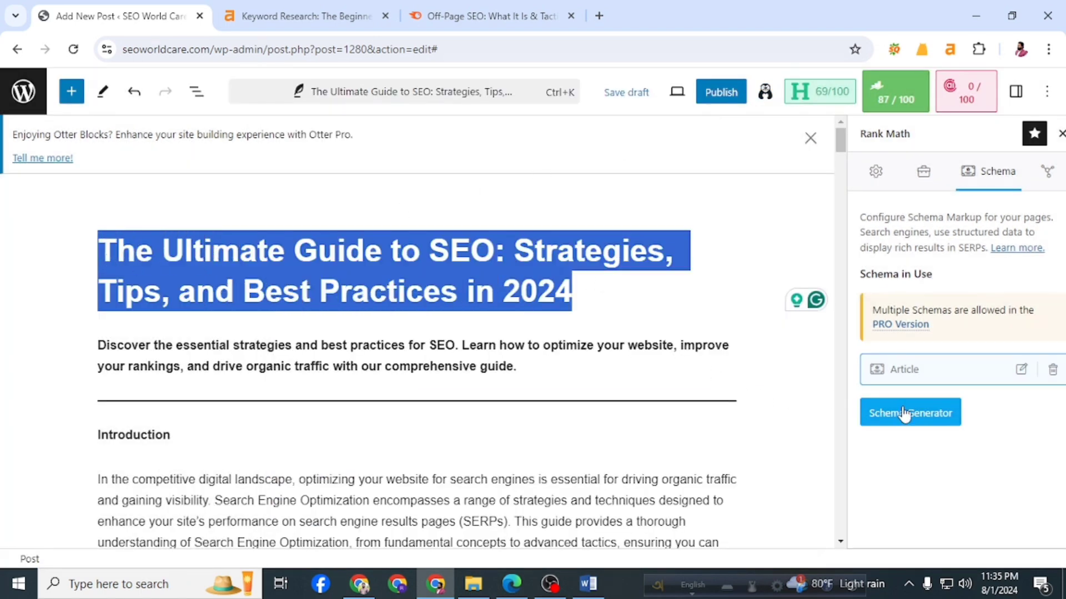
click(1021, 370)
click(394, 244)
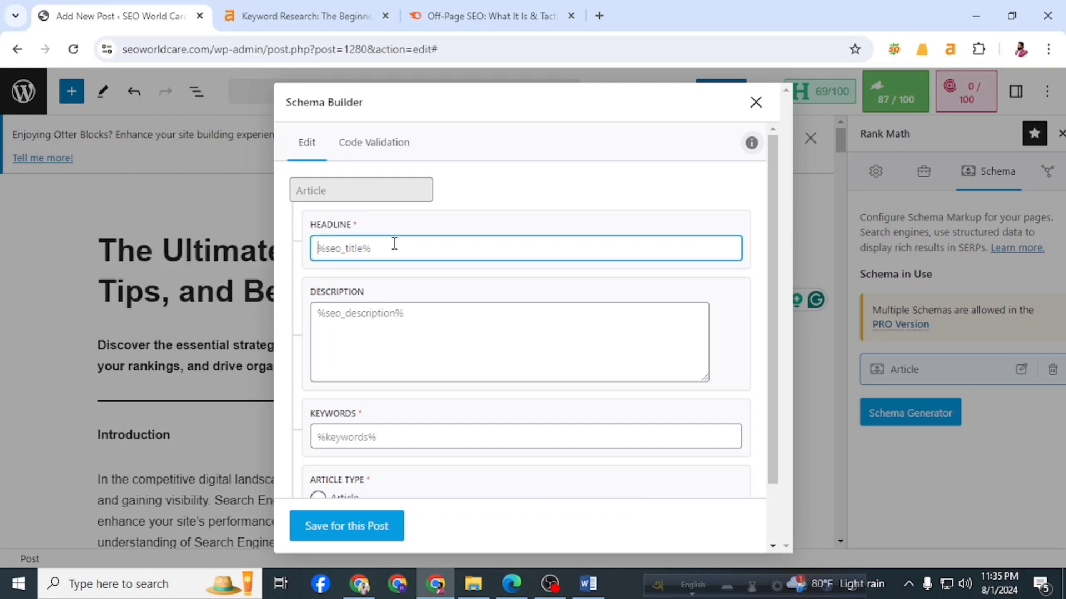
key(ctrl+v)
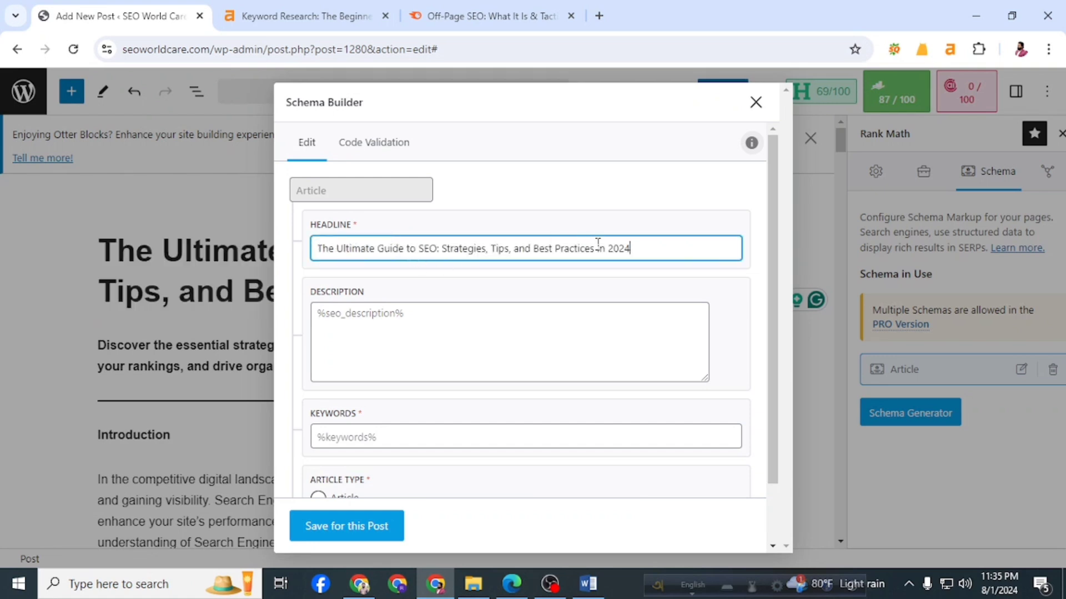
- Set the Article schema's keywords to "SEO", copied from the headline, and save the schema for this post
drag(422, 248, 439, 248)
key(ctrl+c)
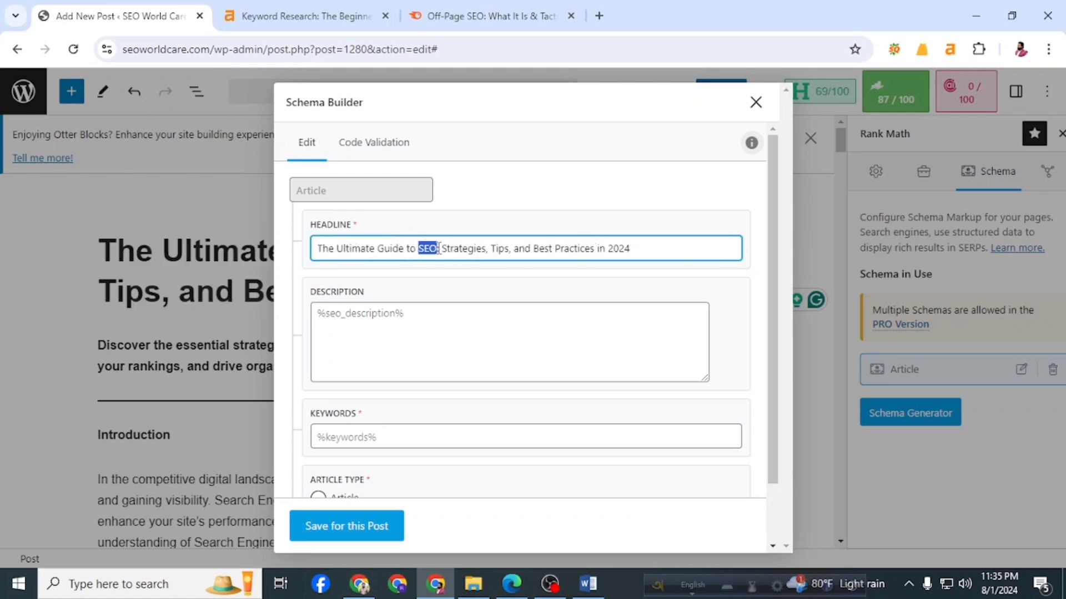
click(371, 438)
key(ctrl+v)
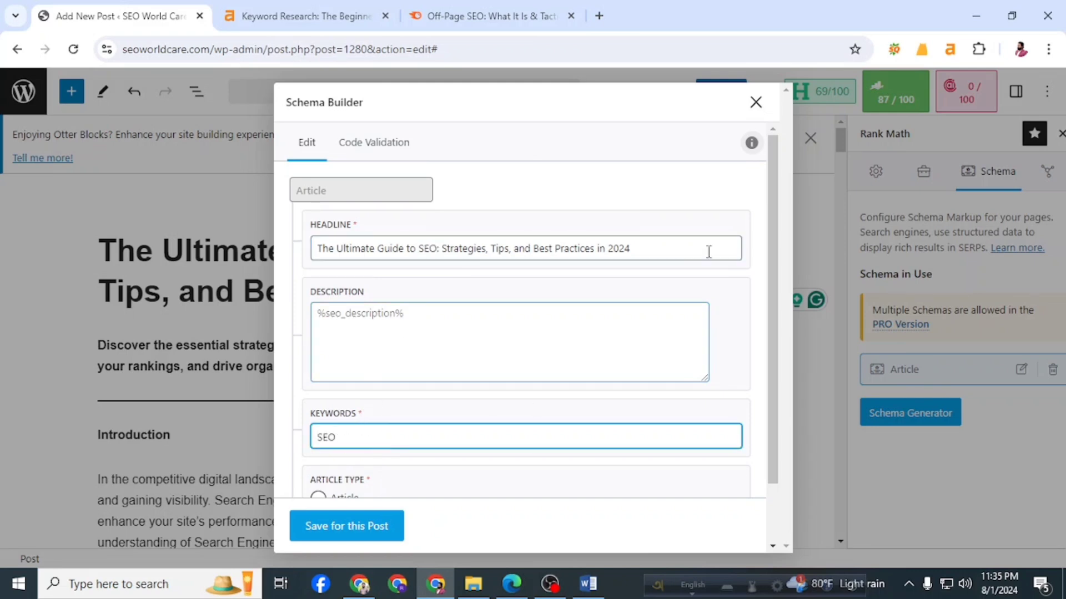
click(330, 519)
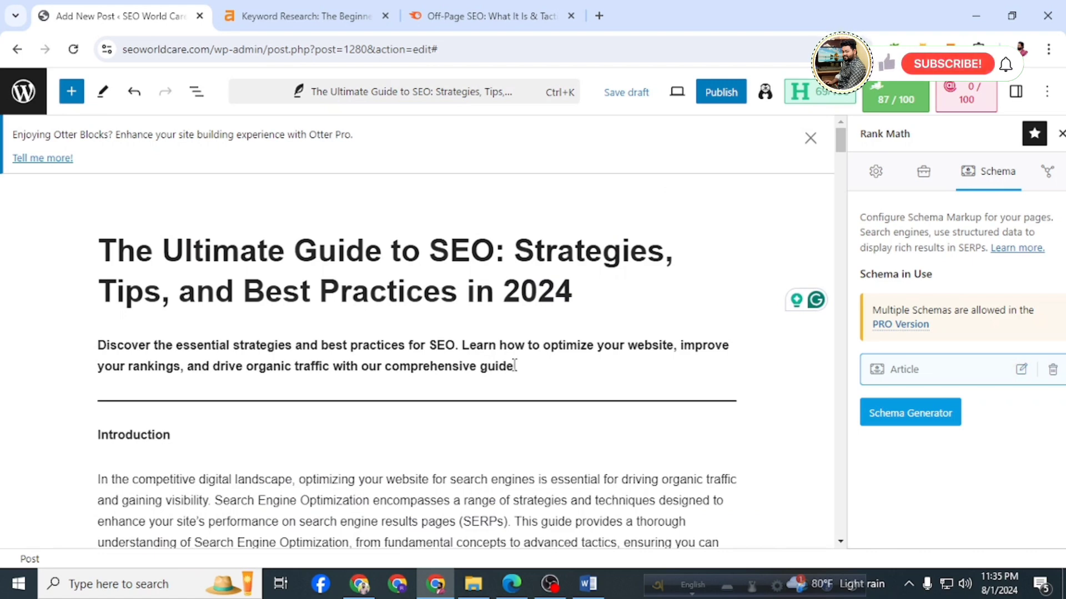
- Copy the post's bold intro paragraph "Discover the essential strategies..." into the Article schema's description and save the schema for this post
drag(514, 365, 87, 347)
key(ctrl+c)
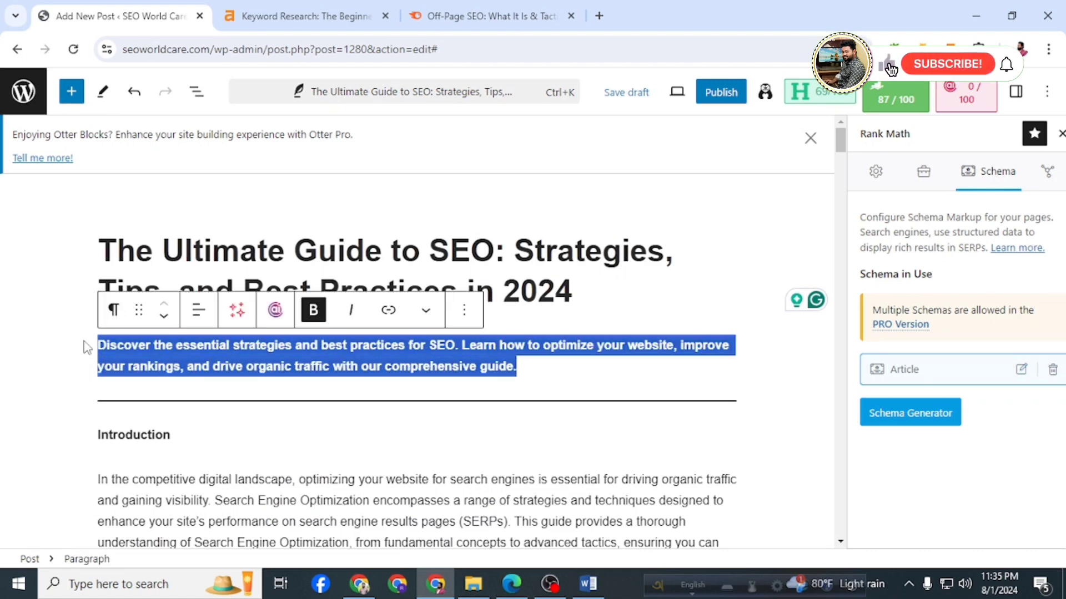
click(1021, 370)
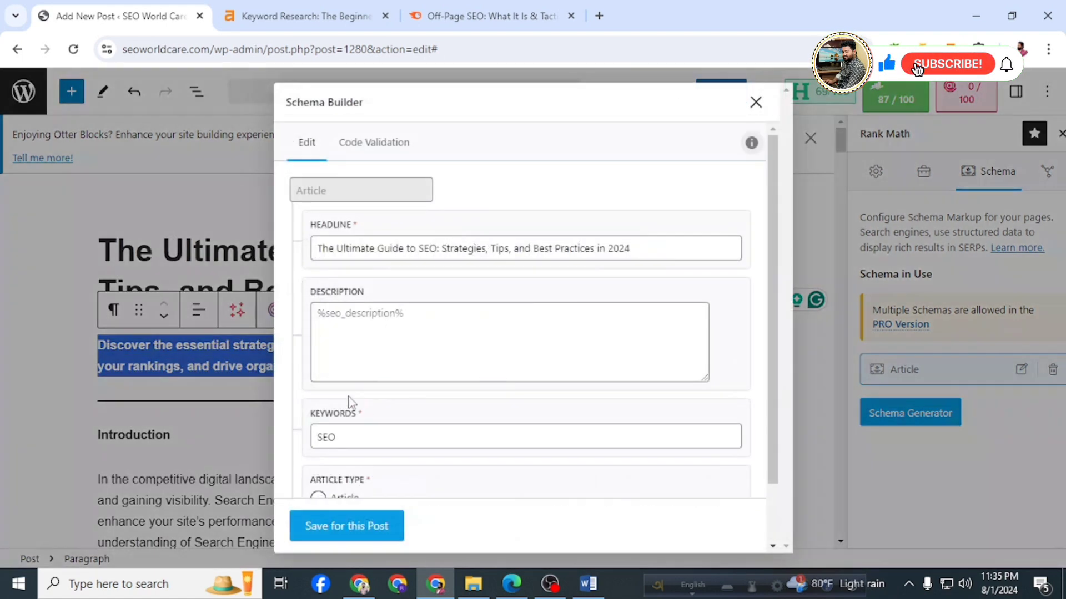
click(359, 331)
key(ctrl+v)
scroll(416, 399, down, 1)
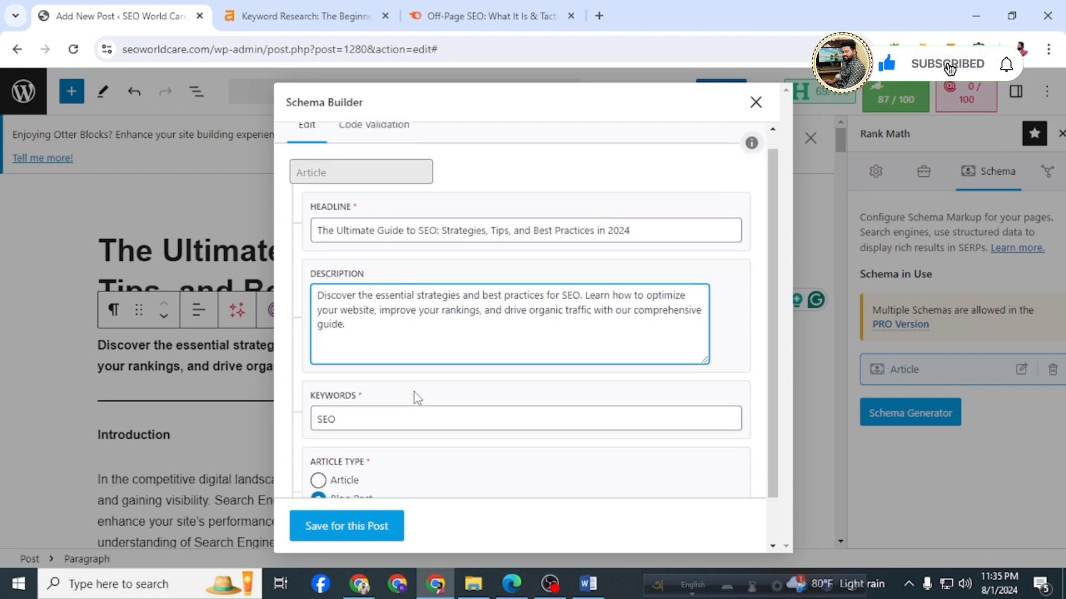
scroll(417, 398, down, 2)
click(346, 526)
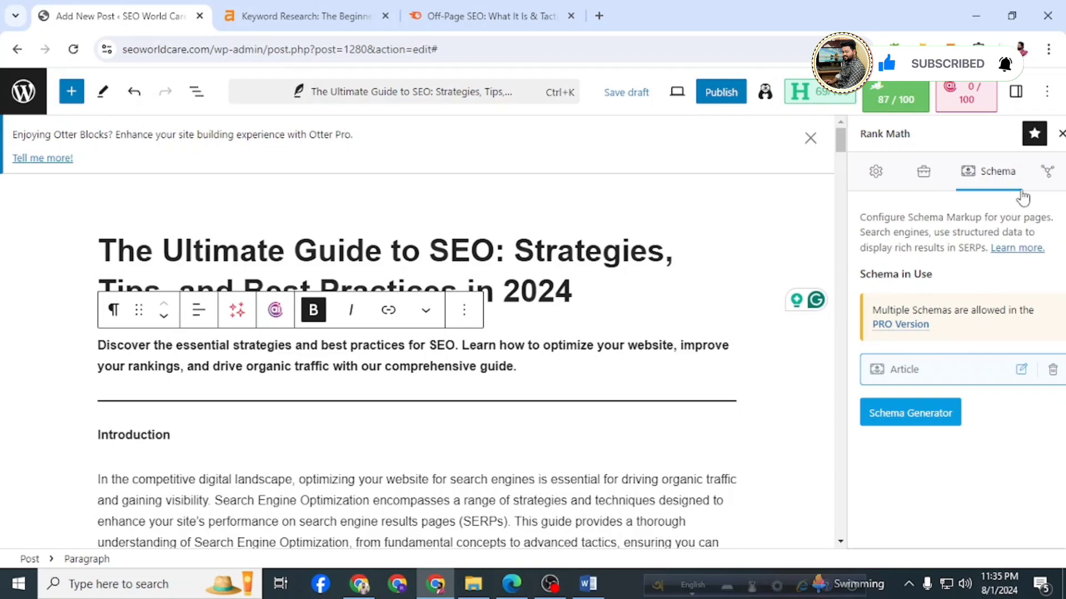
mouse_move(840, 142)
mouse_down()
mouse_move(840, 469)
mouse_move(839, 138)
mouse_up()
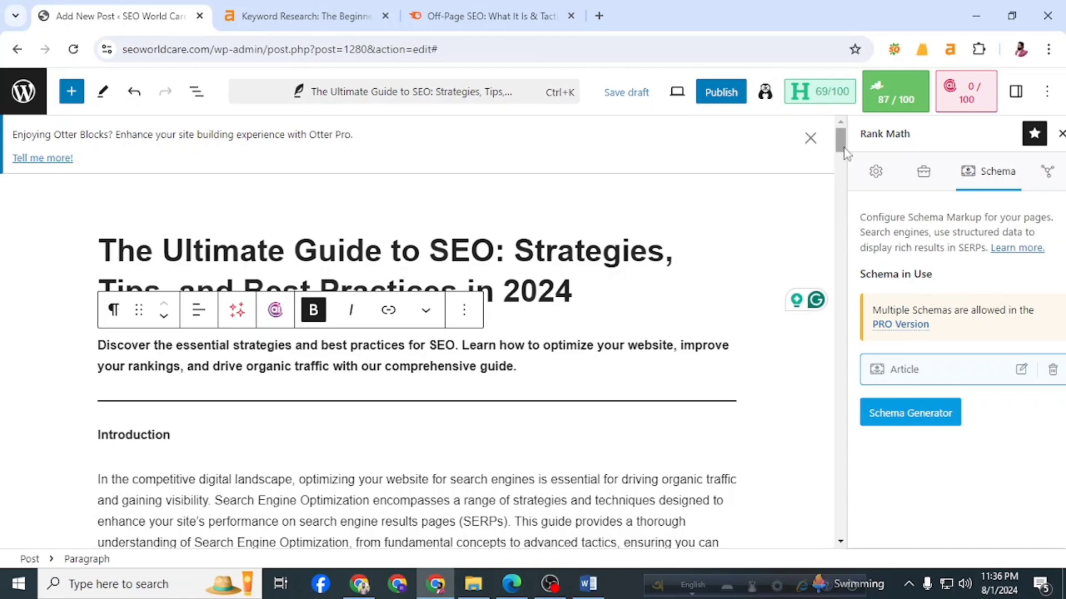
scroll(832, 244, down, 10)
scroll(836, 252, down, 15)
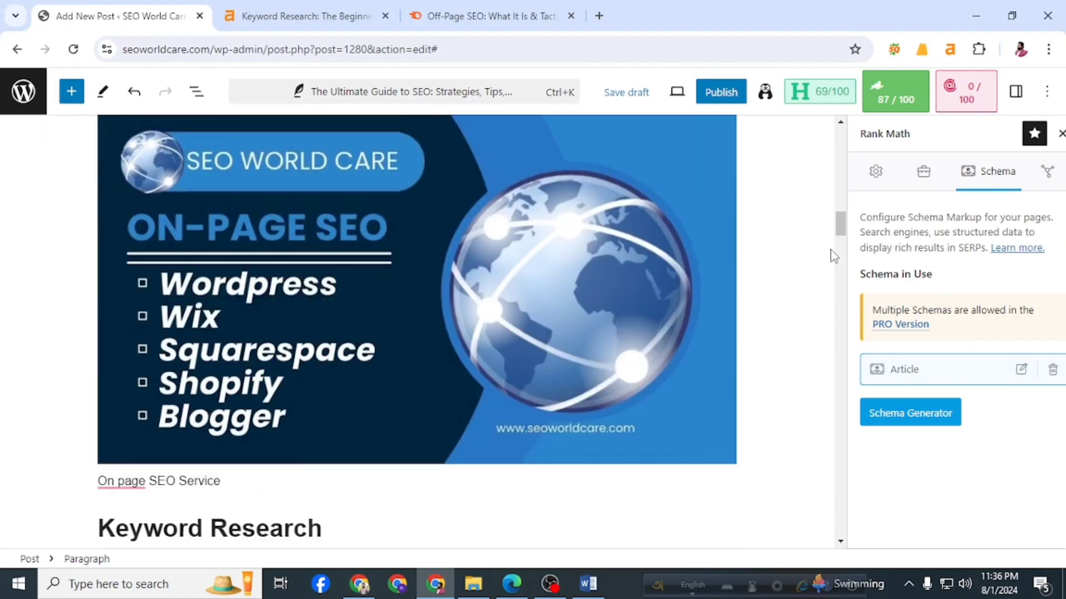
scroll(837, 252, down, 1)
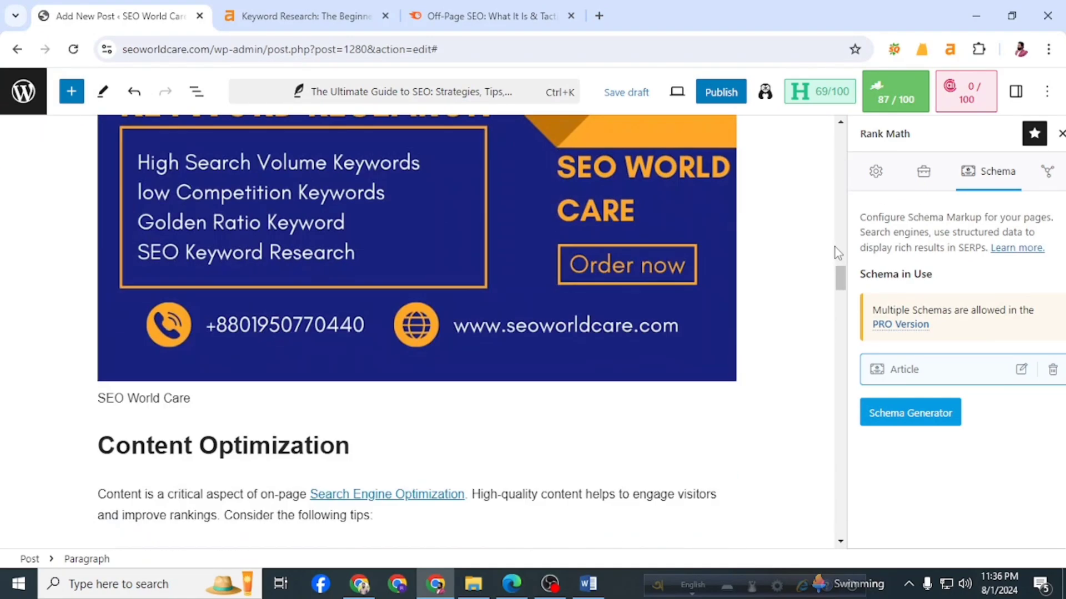
- Look over the finished post from beginning to end and open its pre-publish checks
scroll(834, 248, up, 15)
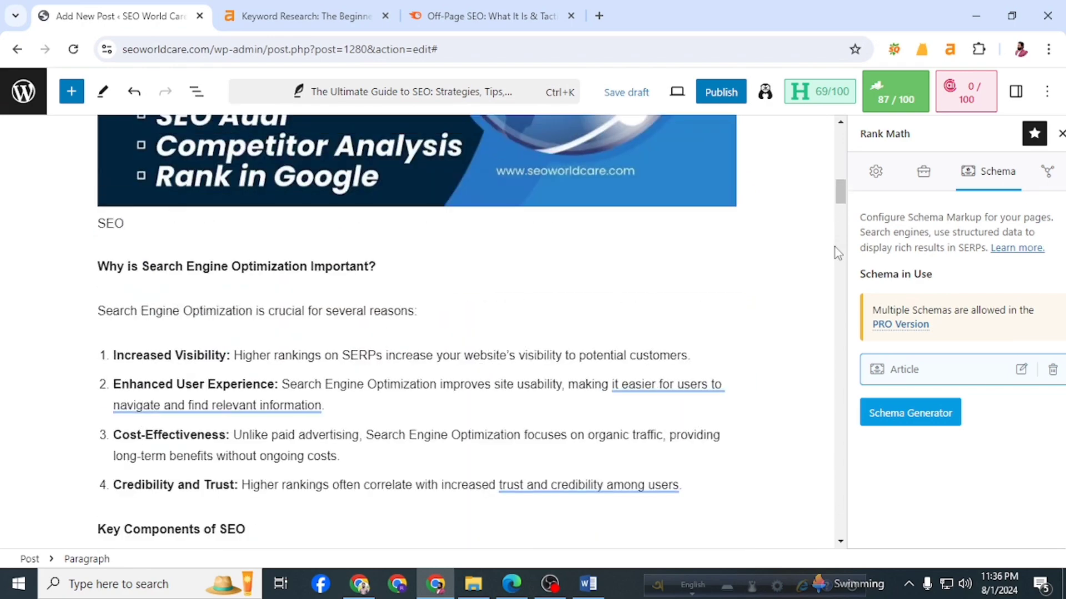
scroll(834, 248, up, 10)
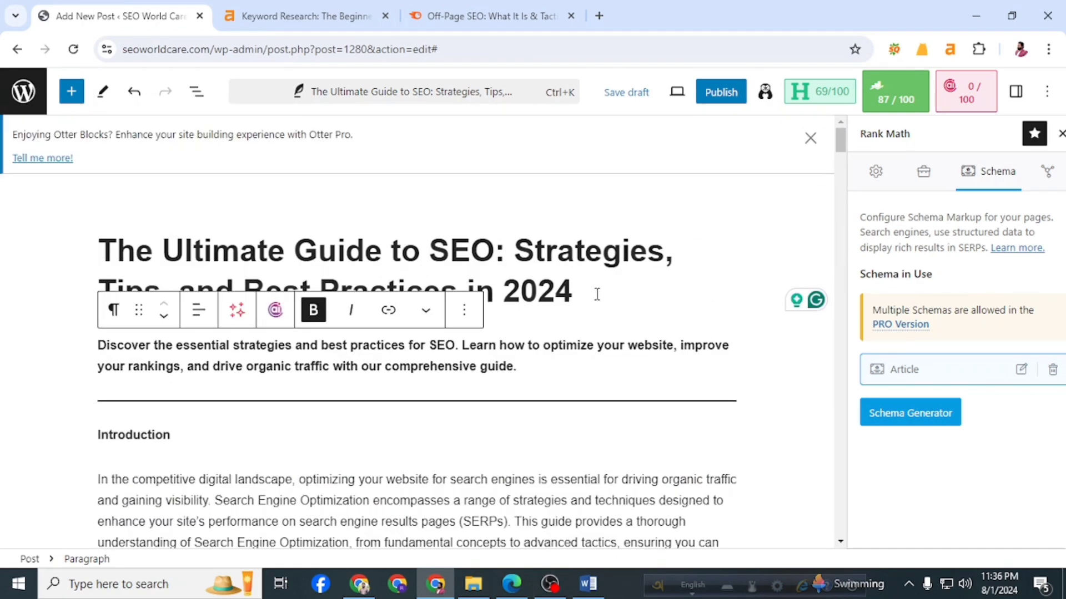
key(ctrl+End)
scroll(731, 216, up, 10)
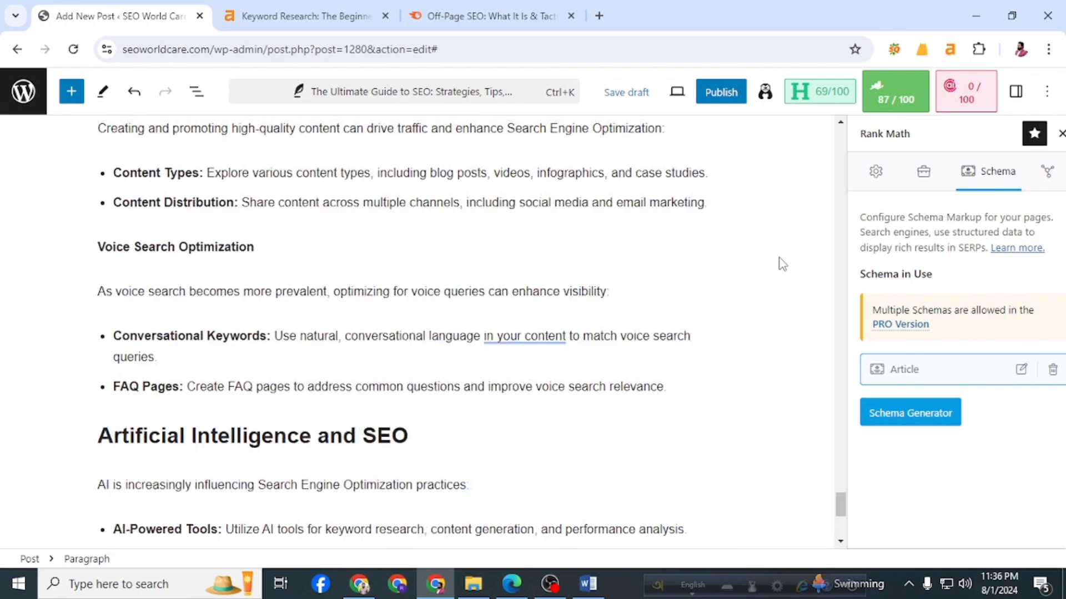
drag(840, 479, 852, 149)
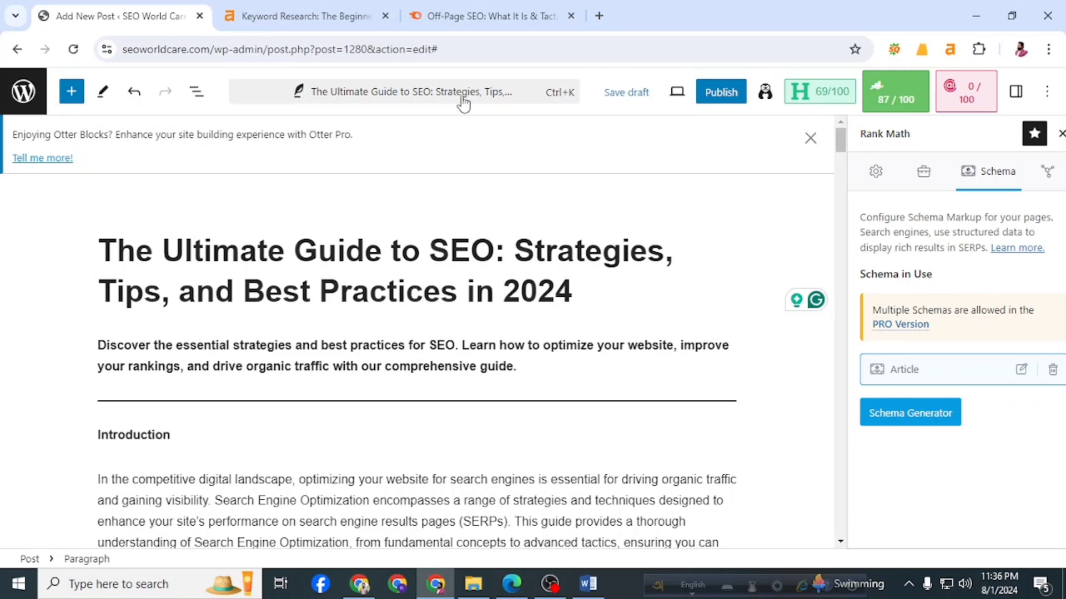
click(716, 94)
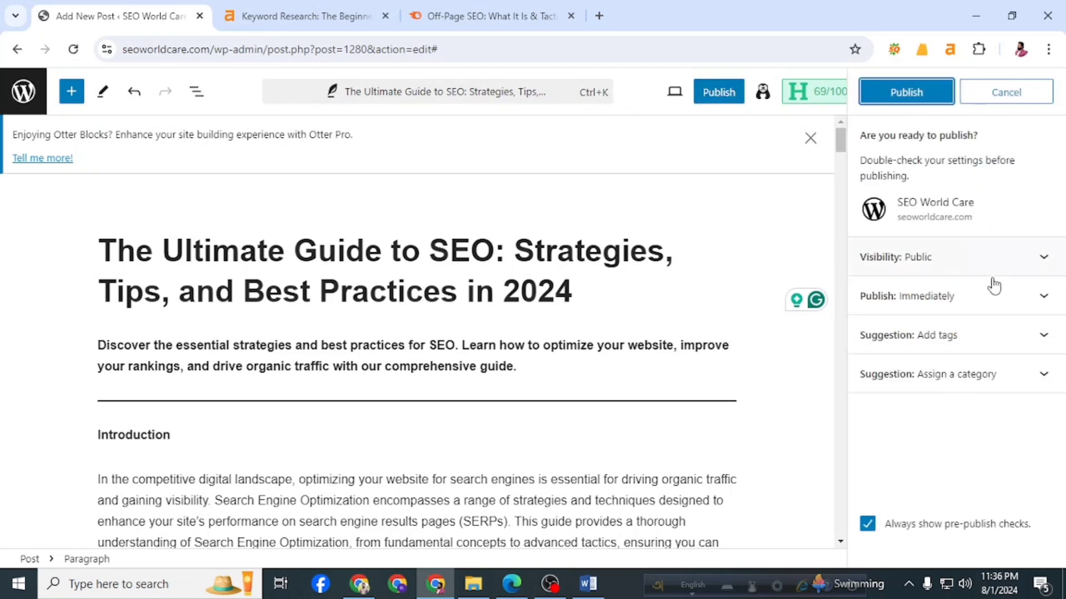
- Add the existing tag "SEO Service" and the tag "SEO" to the post, and publish it
click(1039, 336)
click(952, 395)
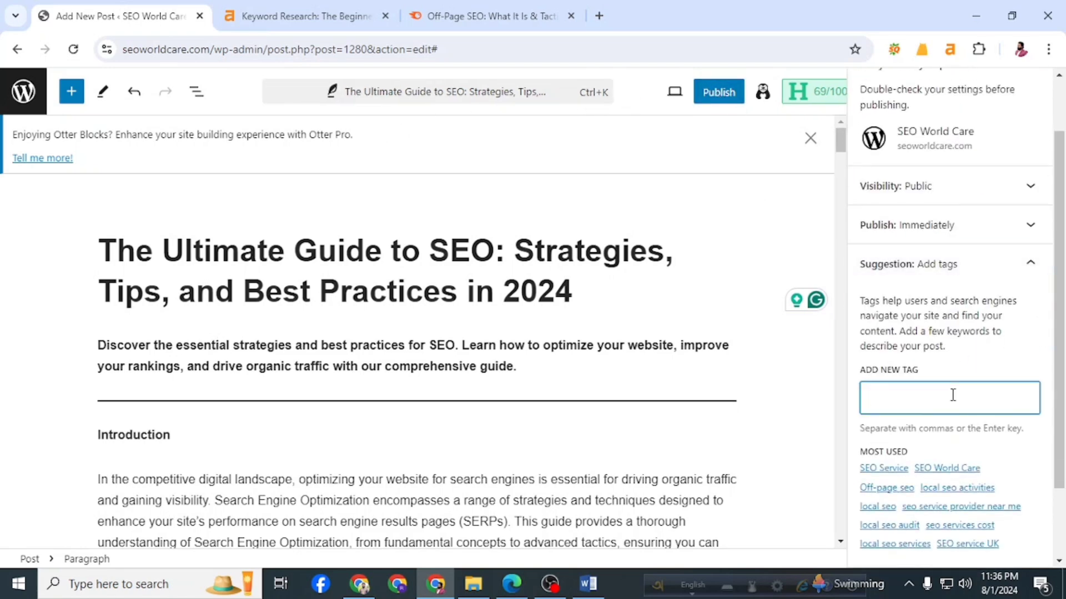
text(DE)
key(BackSpace)
key(BackSpace)
key(BackSpace)
text(DEO)
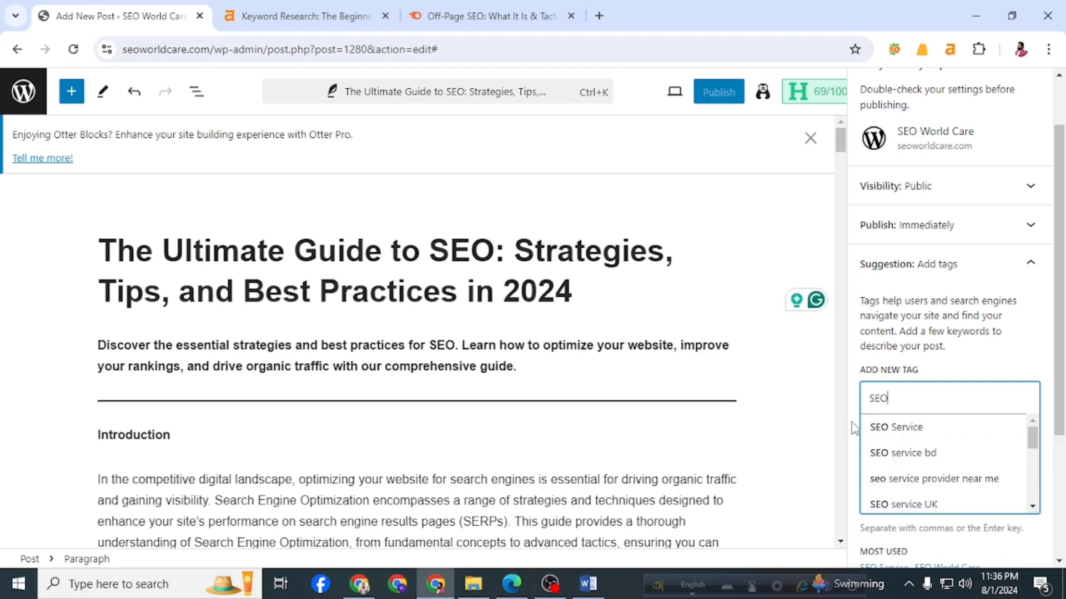
click(891, 428)
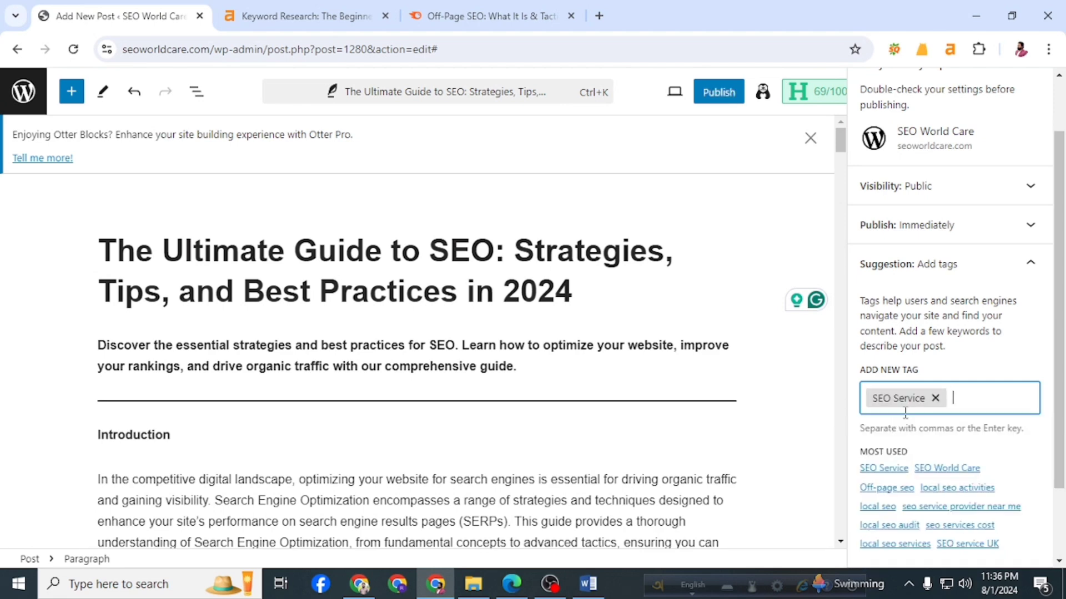
text(SEO)
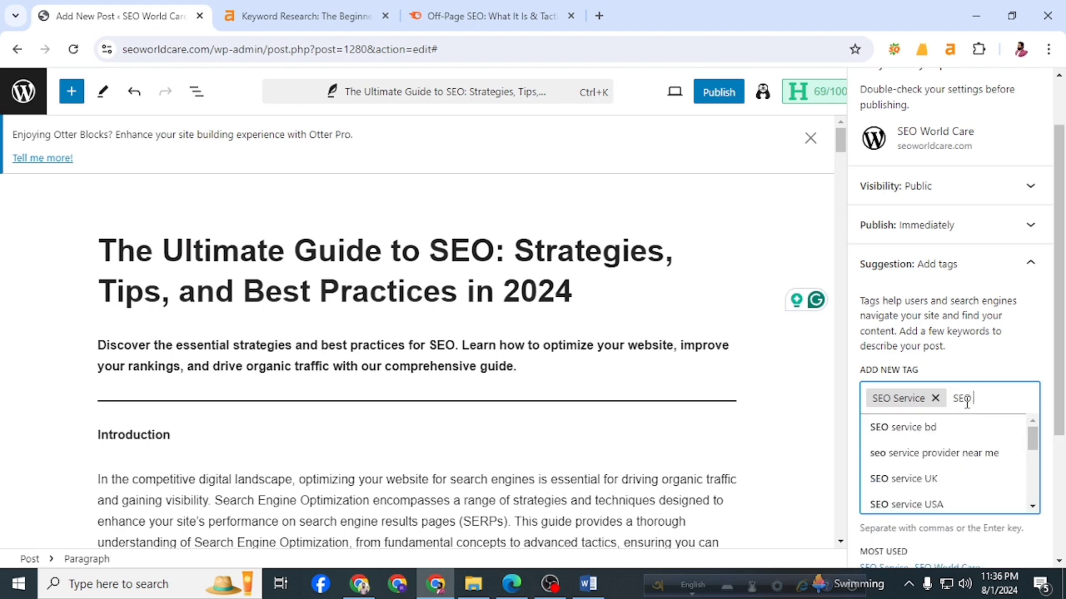
key(Return)
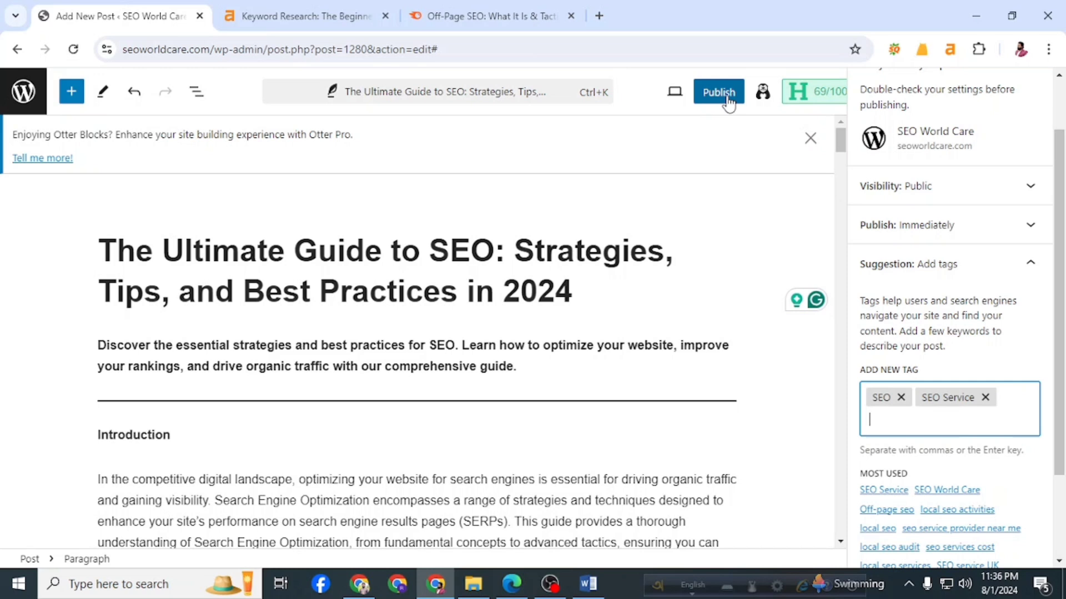
click(721, 94)
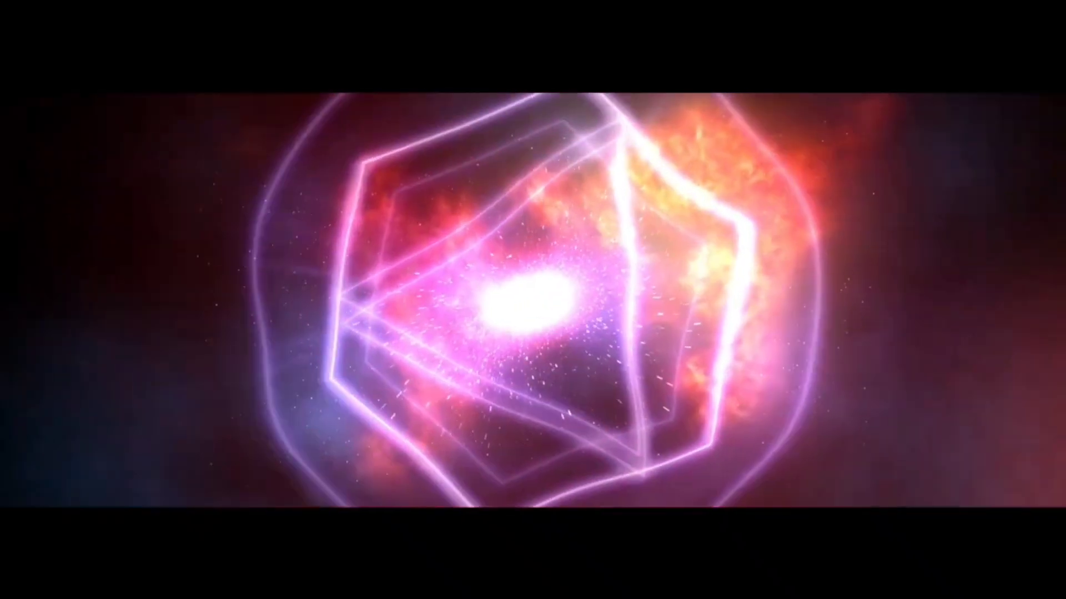